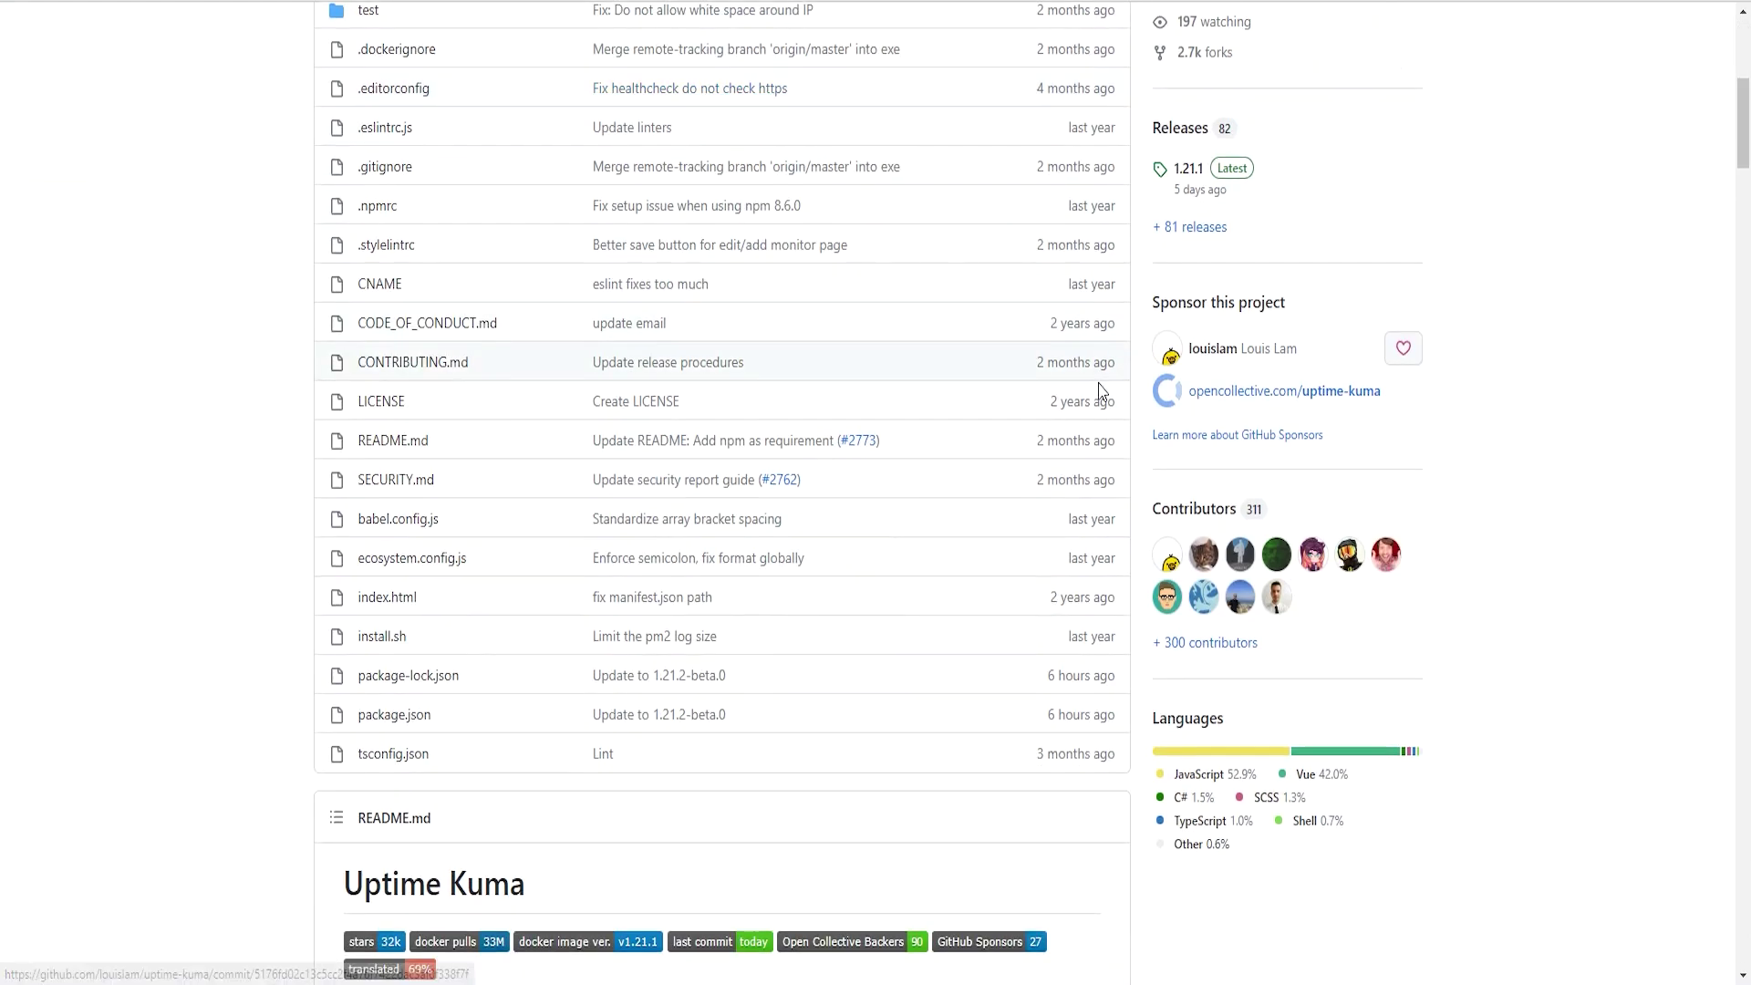
- Scroll the Uptime Kuma README down to its Features list
scroll(890, 365, up, 4)
scroll(1079, 364, down, 9)
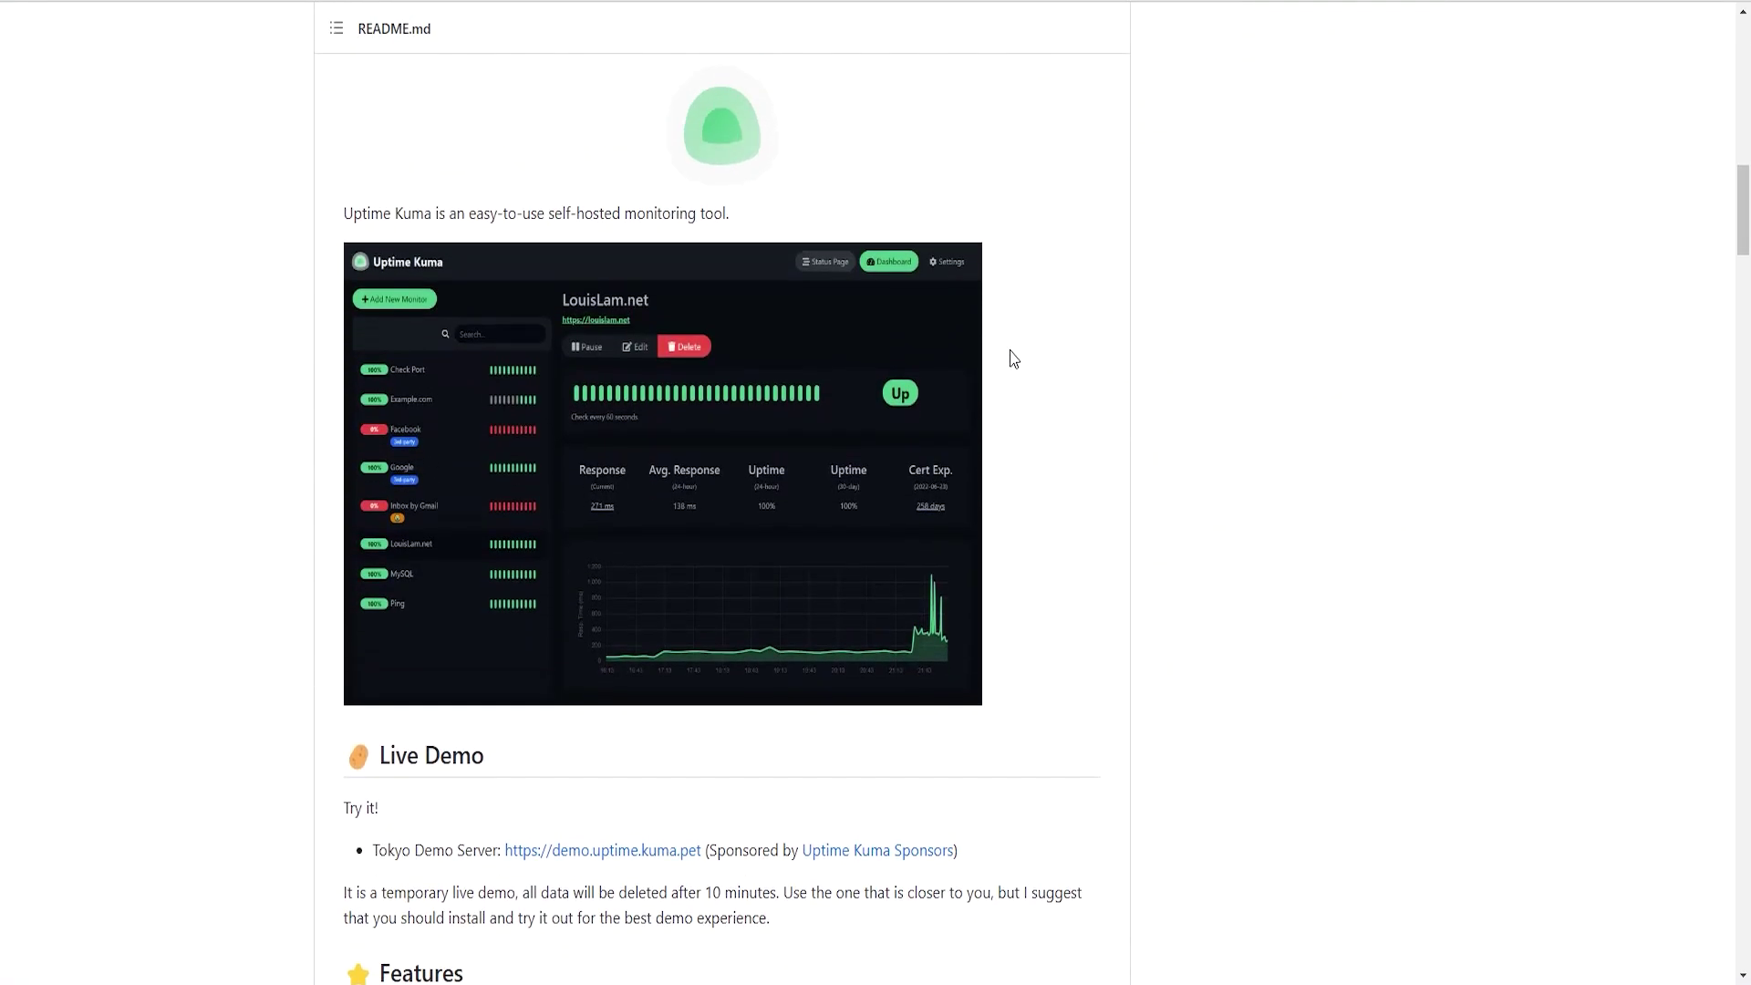
scroll(1043, 365, down, 1)
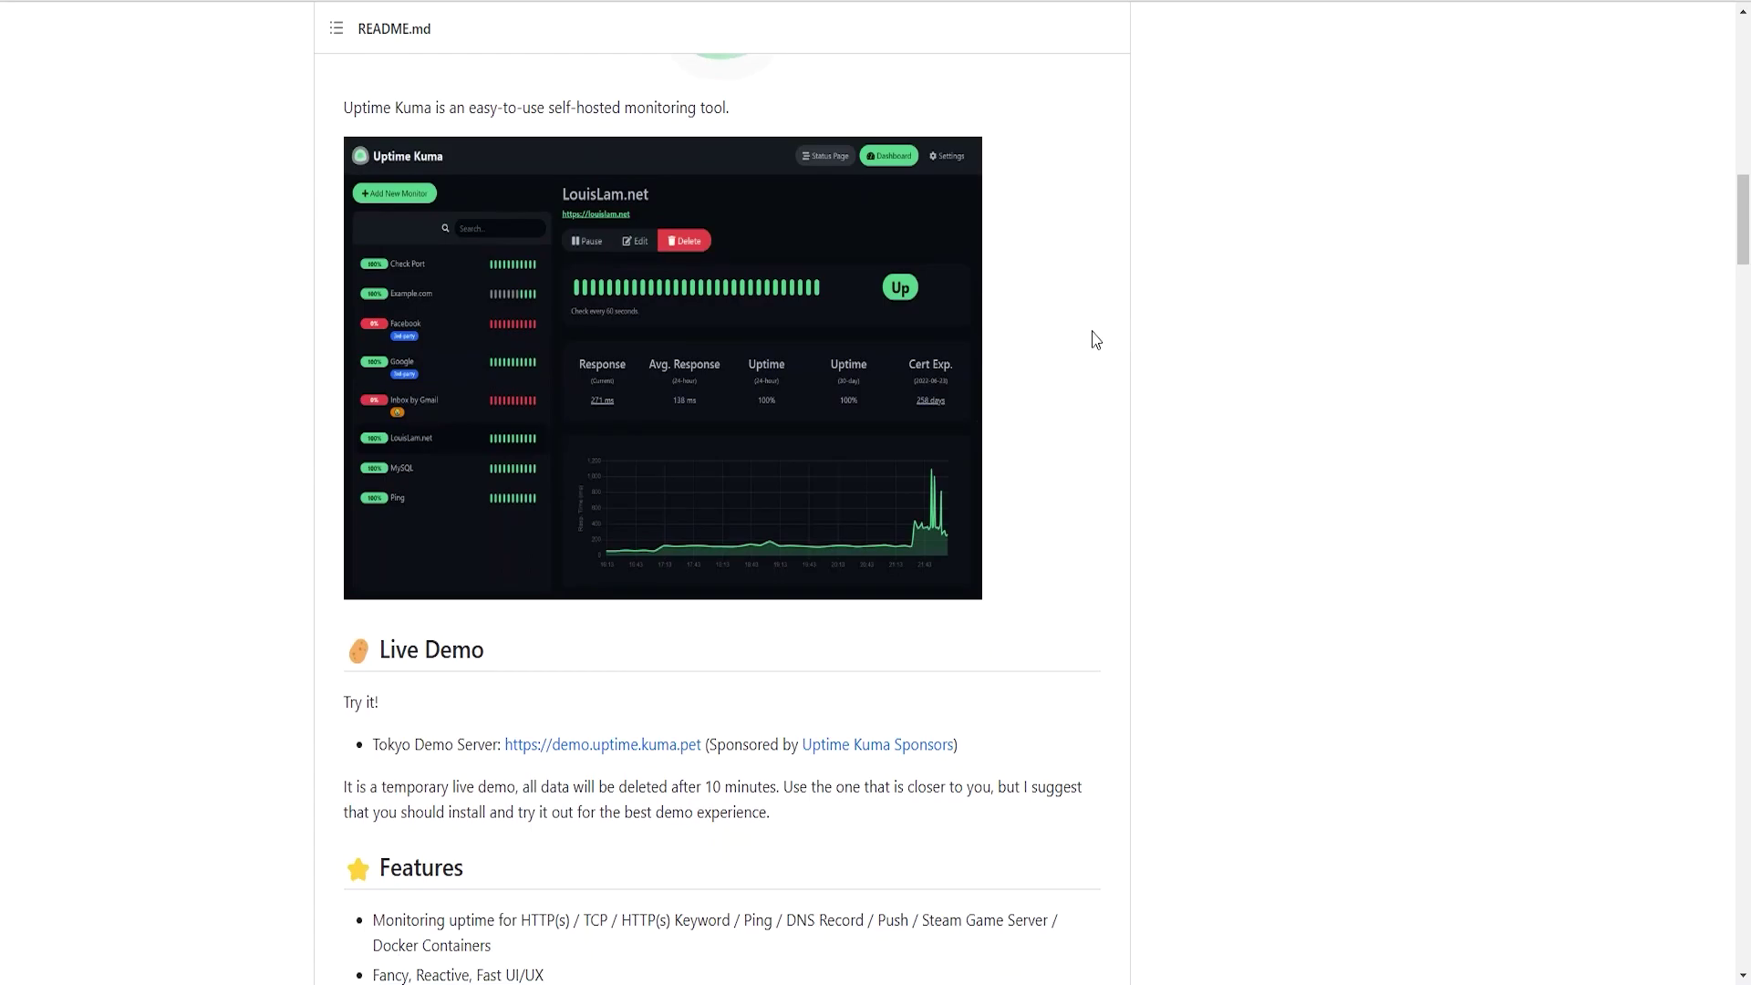
scroll(1061, 347, down, 4)
scroll(1060, 347, down, 15)
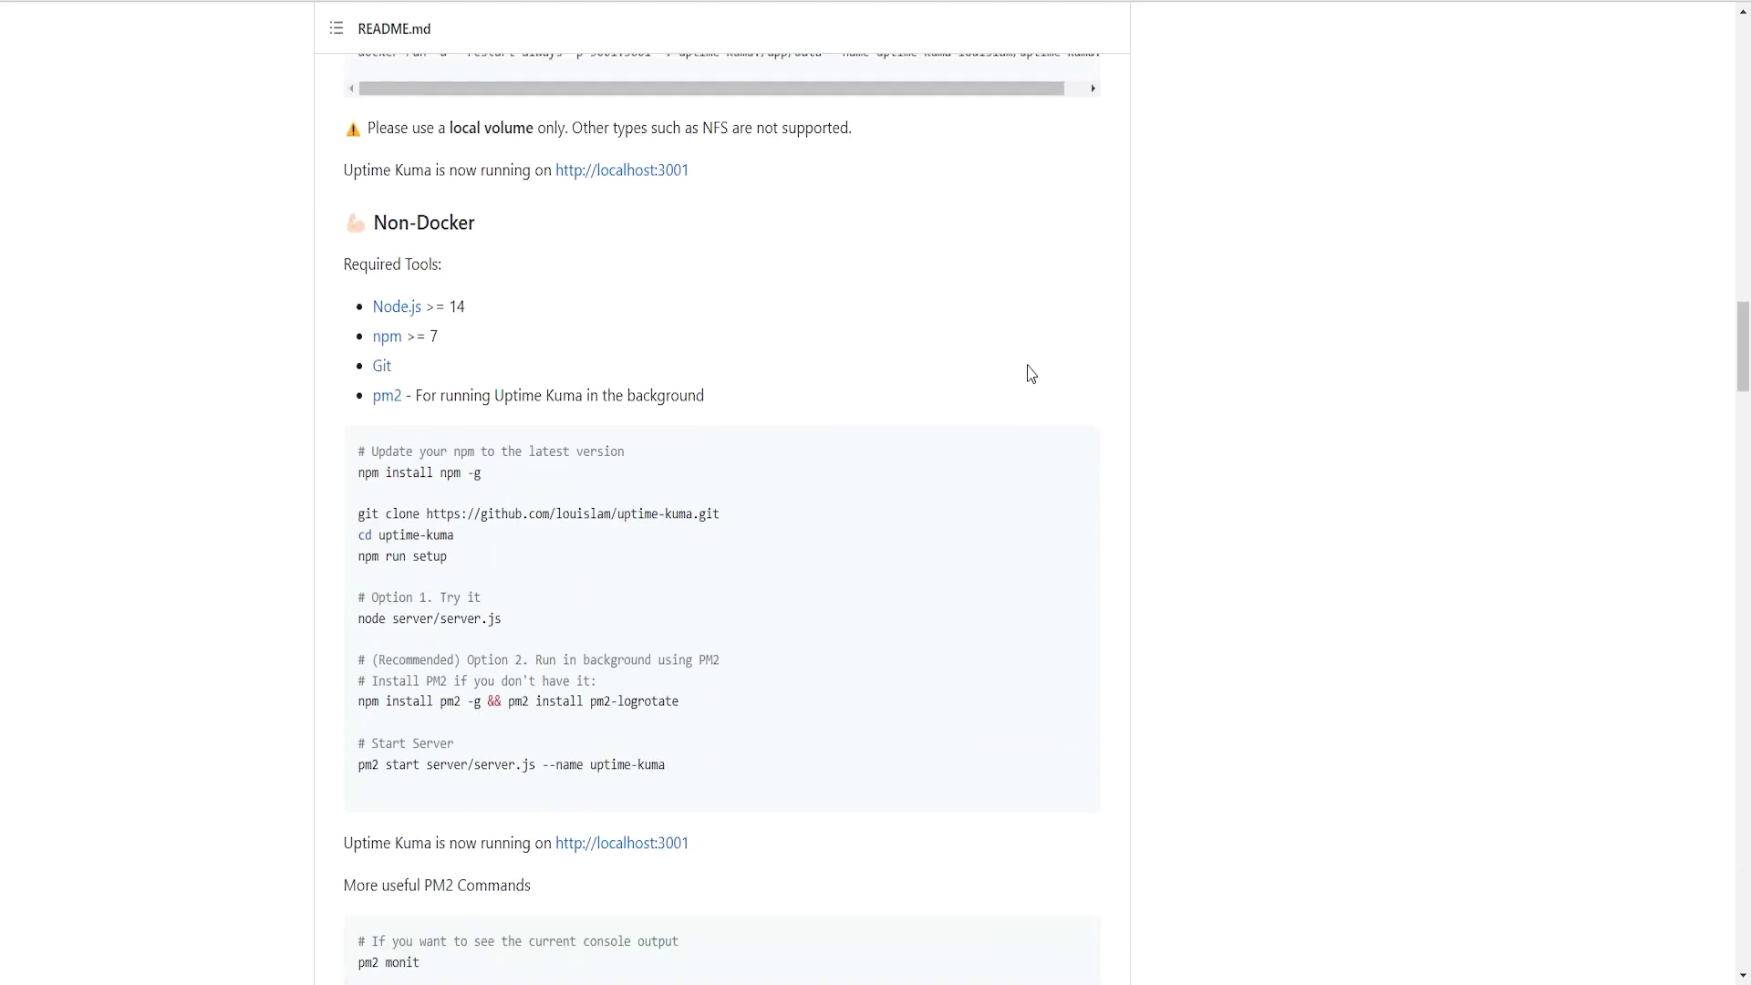
scroll(1025, 372, up, 10)
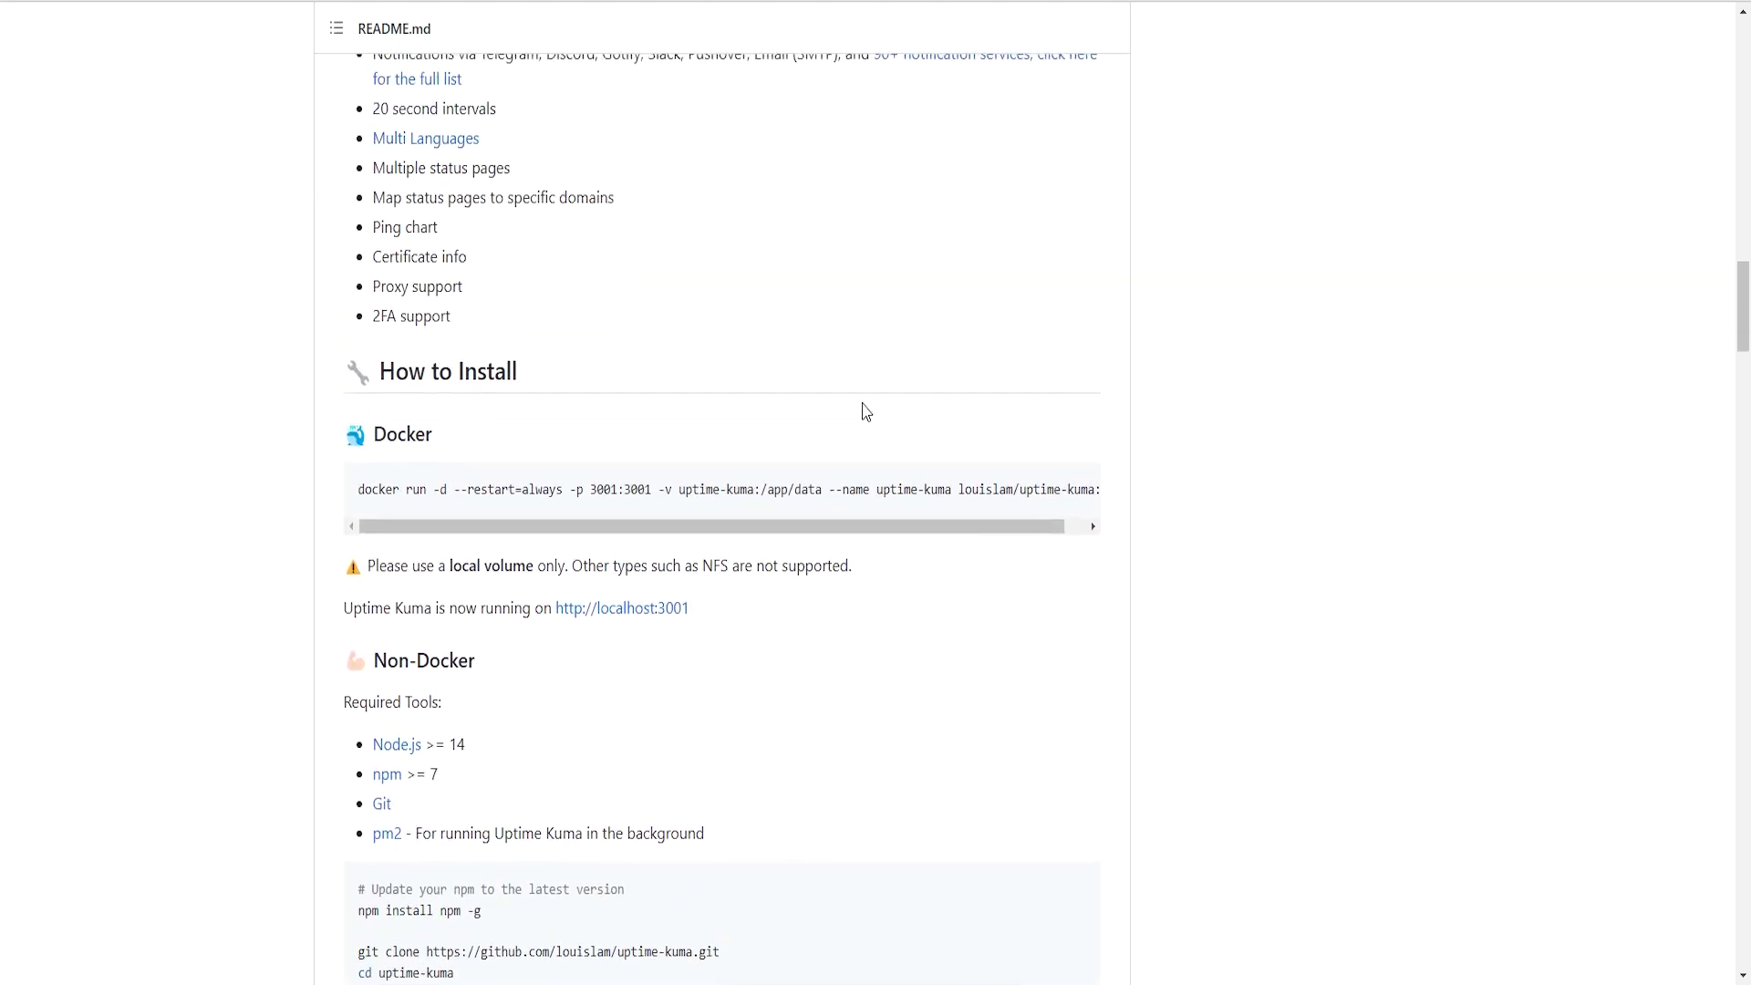
scroll(668, 473, down, 8)
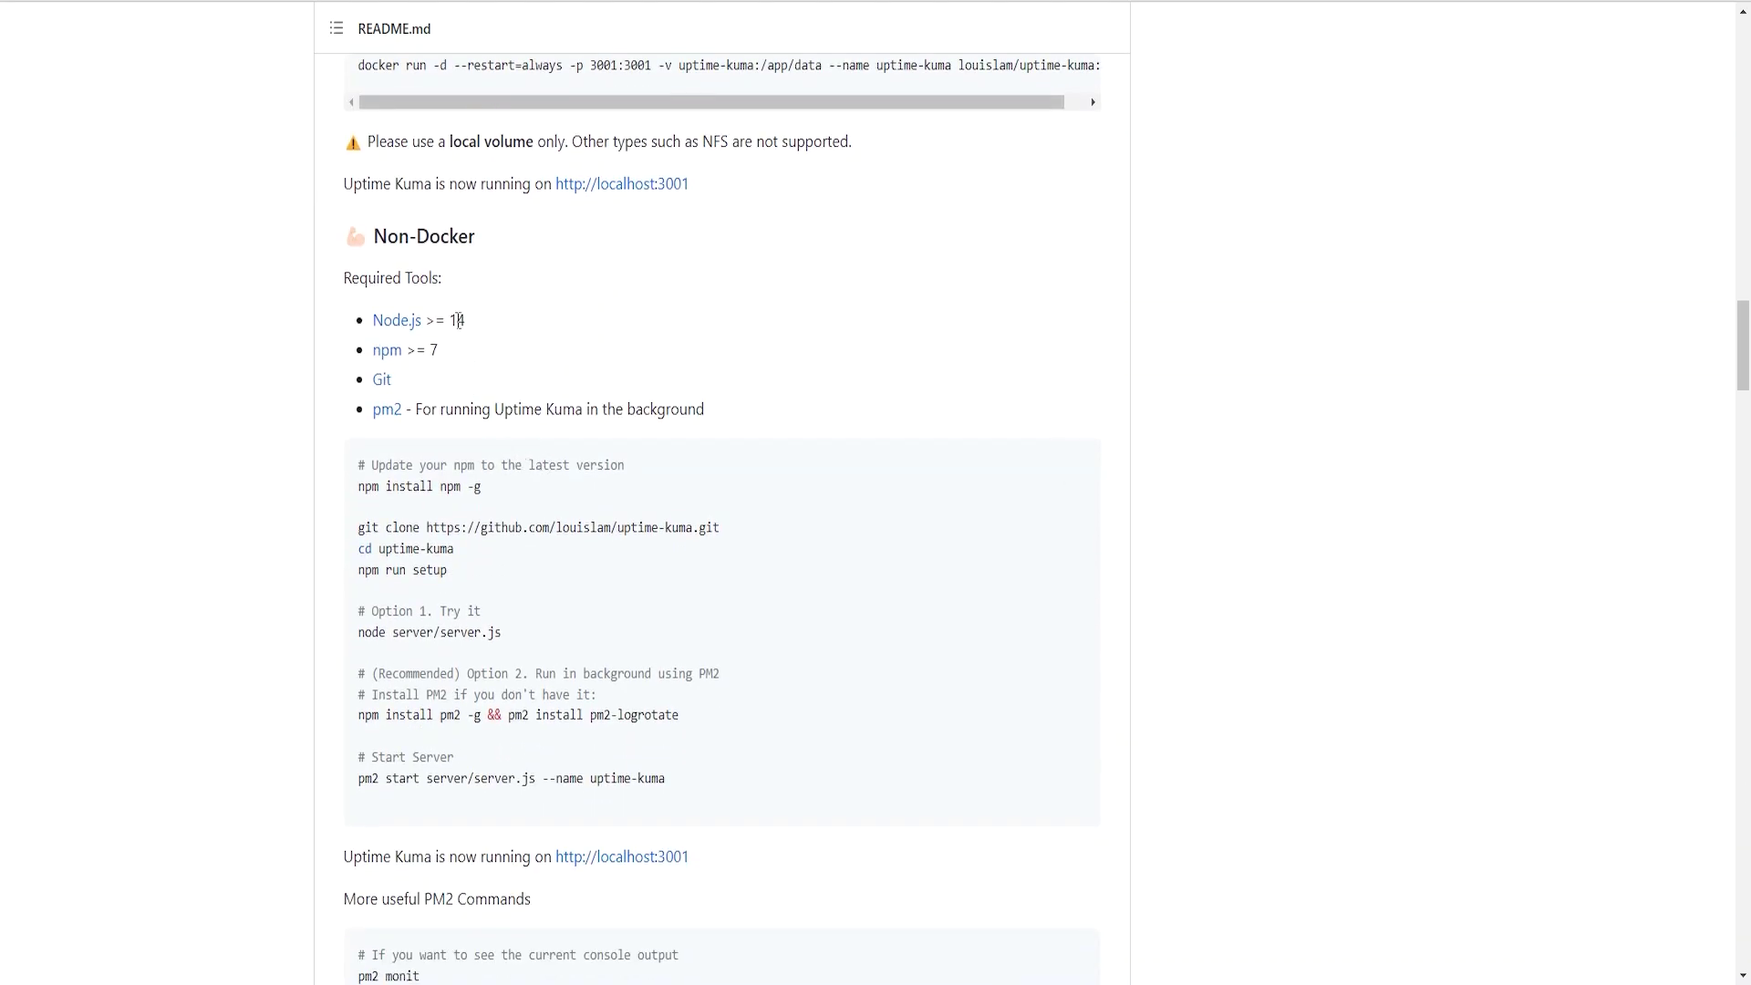
scroll(958, 474, up, 7)
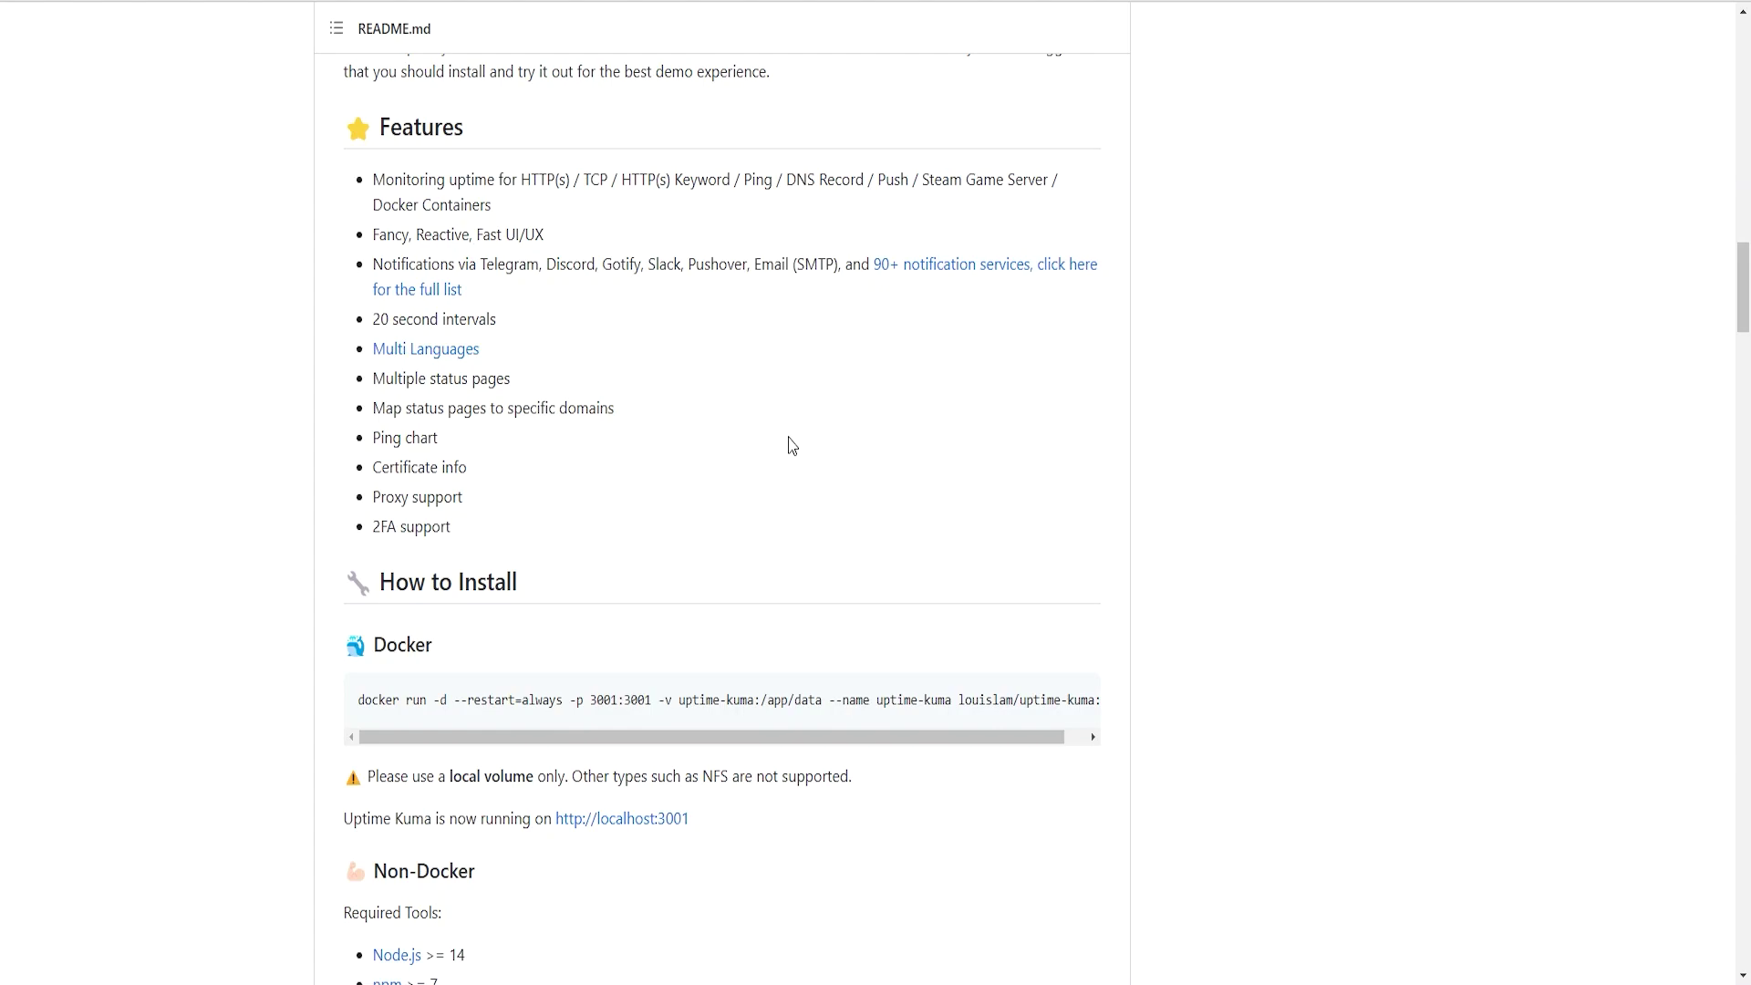
scroll(794, 429, up, 1)
- Highlight the HTTP(s), TCP, Ping and DNS Record monitor types in the first feature
drag(410, 234, 544, 246)
drag(394, 285, 691, 297)
click(532, 290)
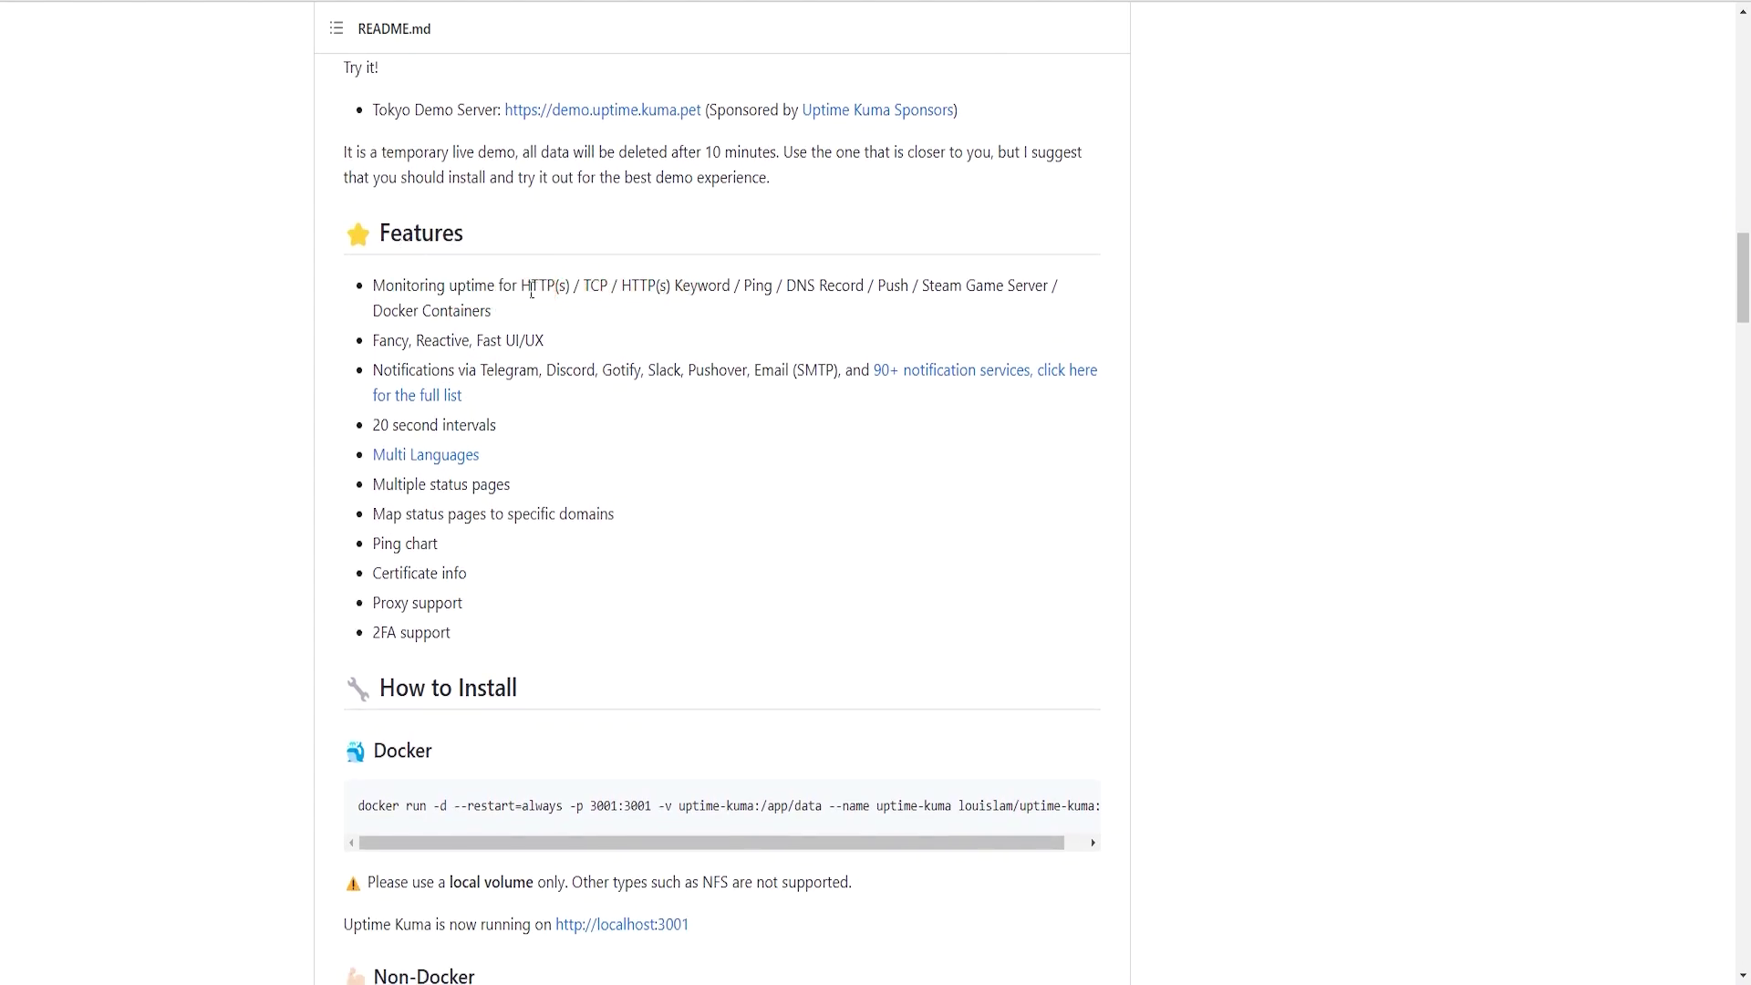
drag(529, 290, 557, 288)
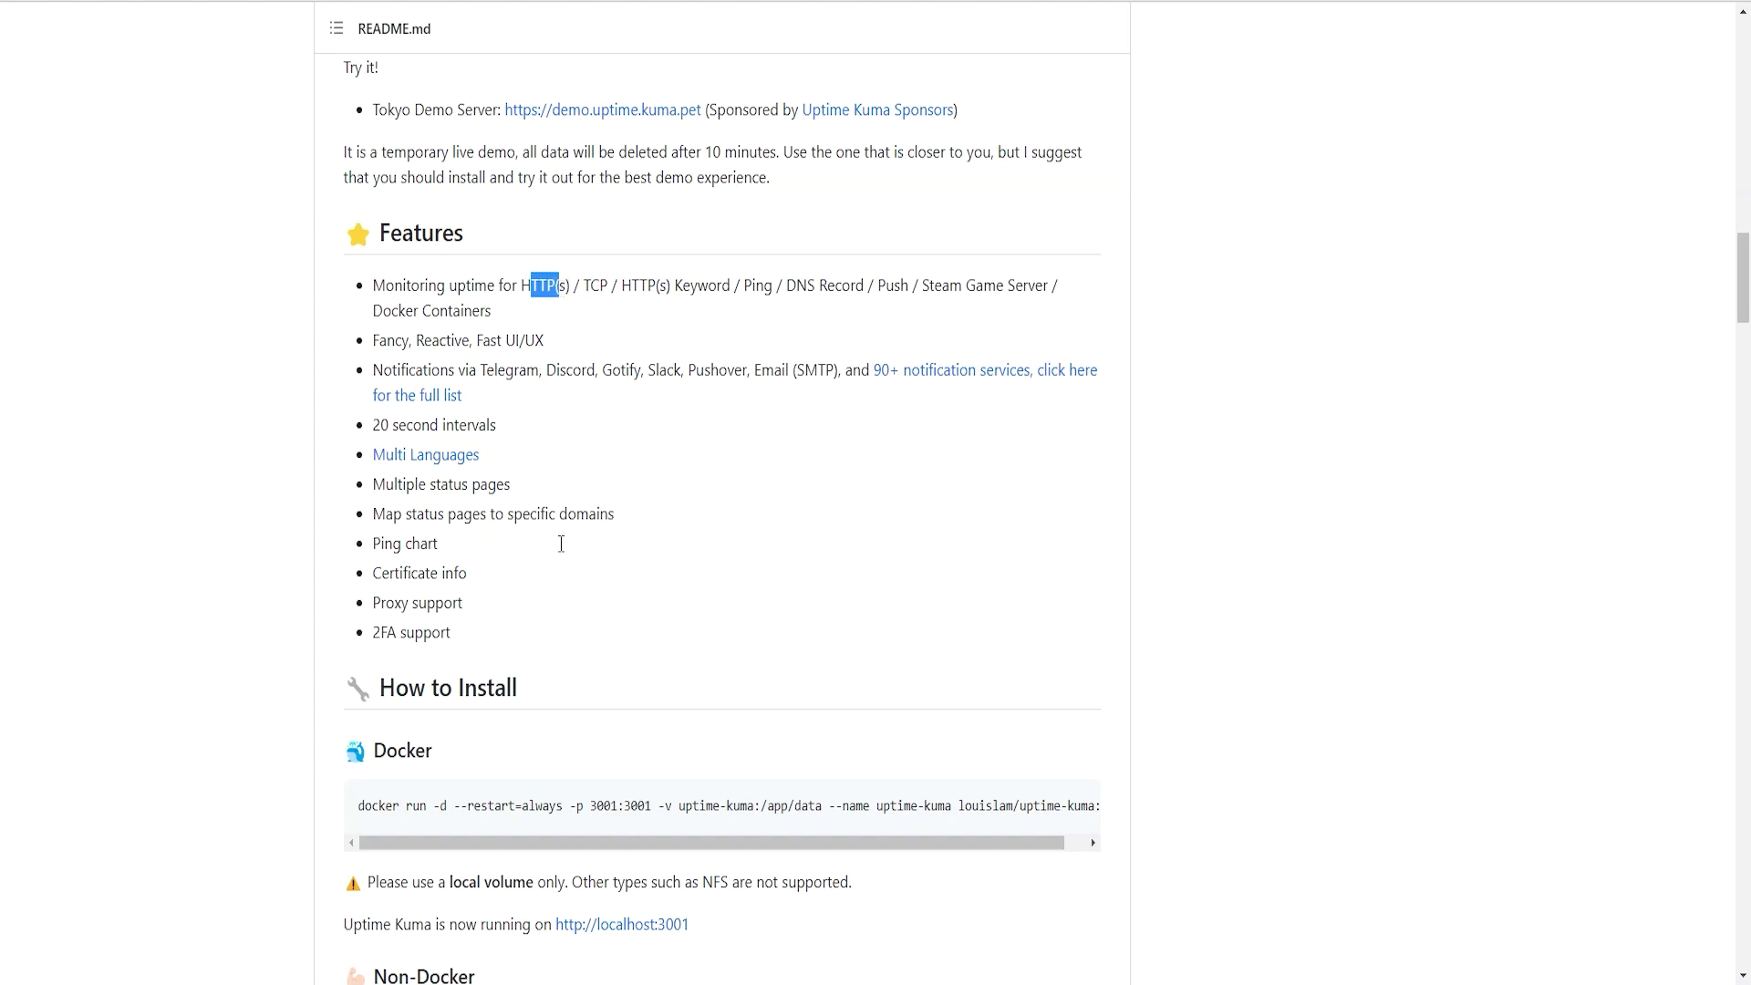
double_click(591, 288)
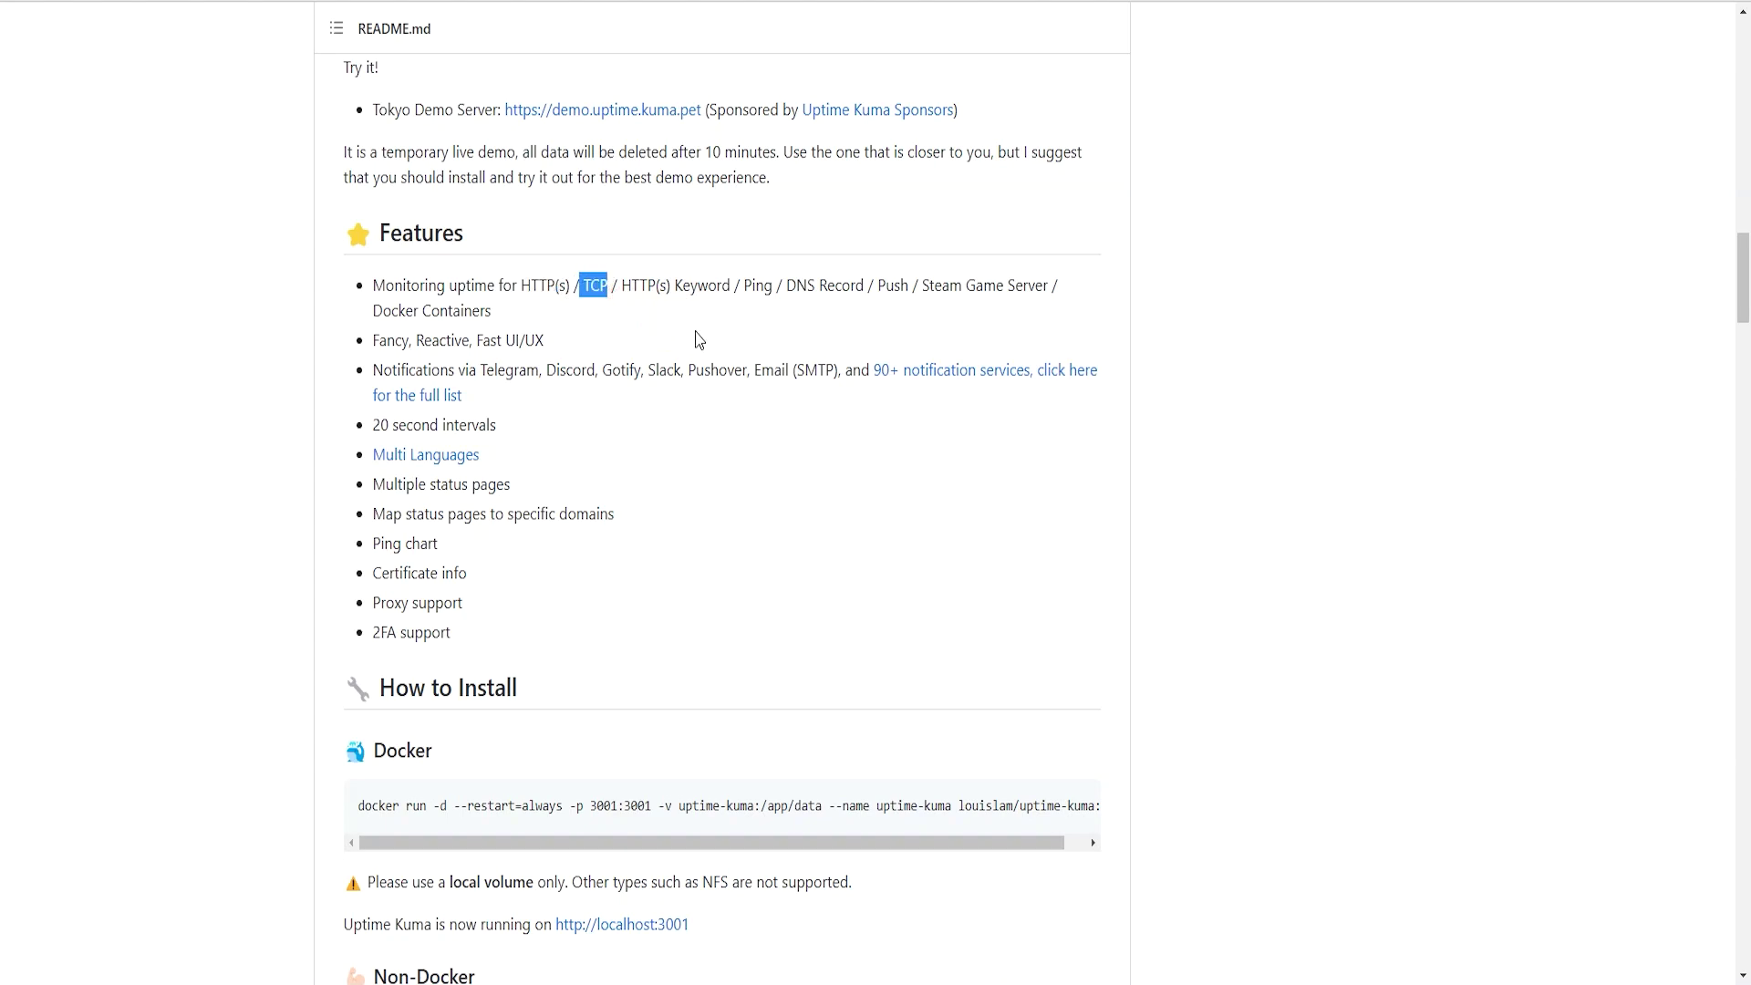
double_click(765, 288)
drag(796, 288, 996, 288)
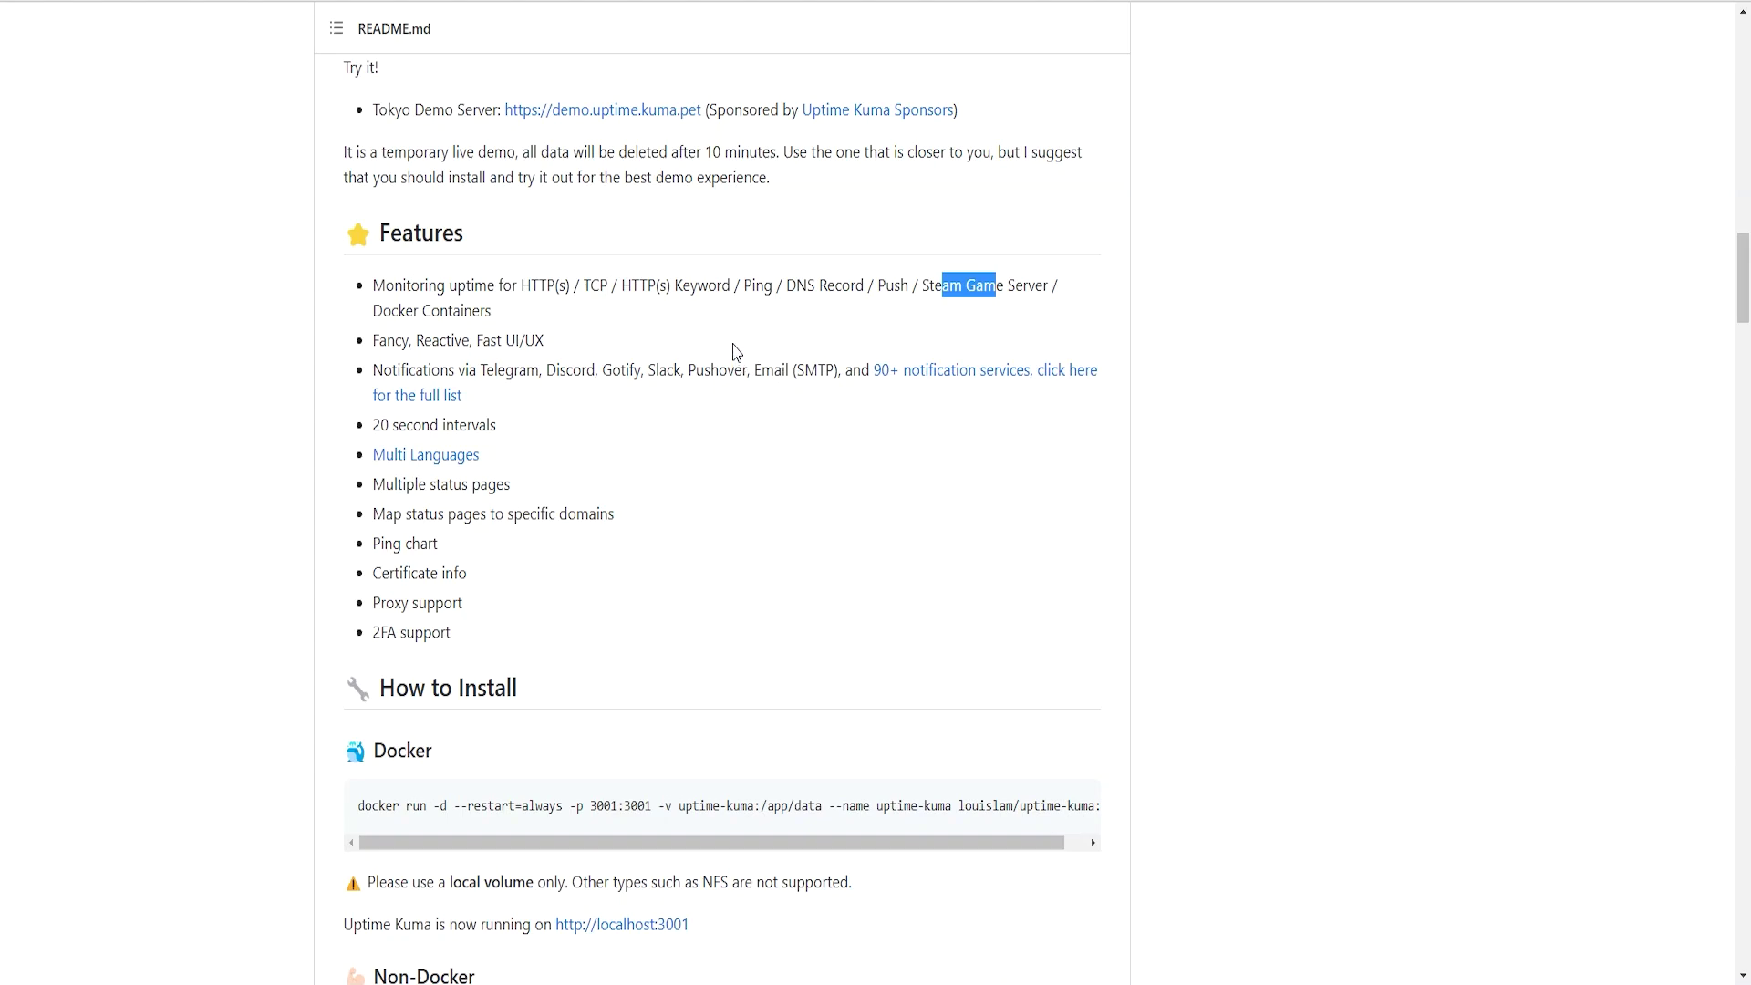
- Highlight the 20-second intervals feature and bring up link options for Multi Languages
scroll(748, 390, down, 1)
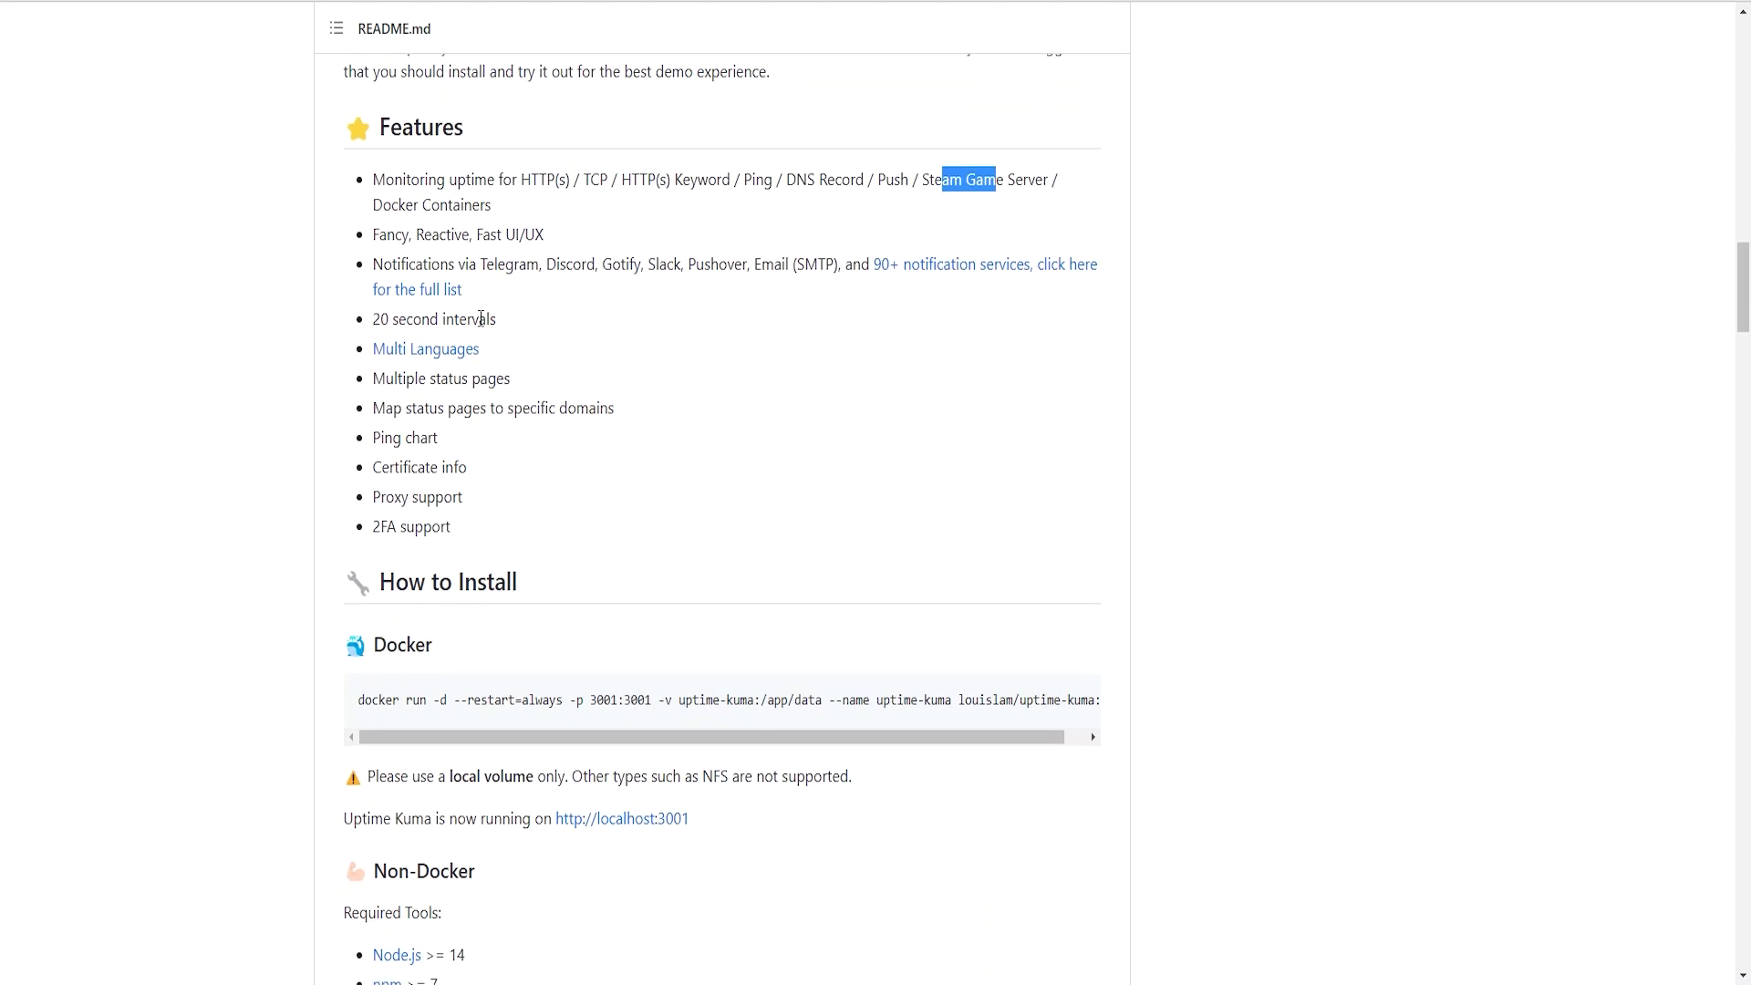
drag(374, 319, 614, 338)
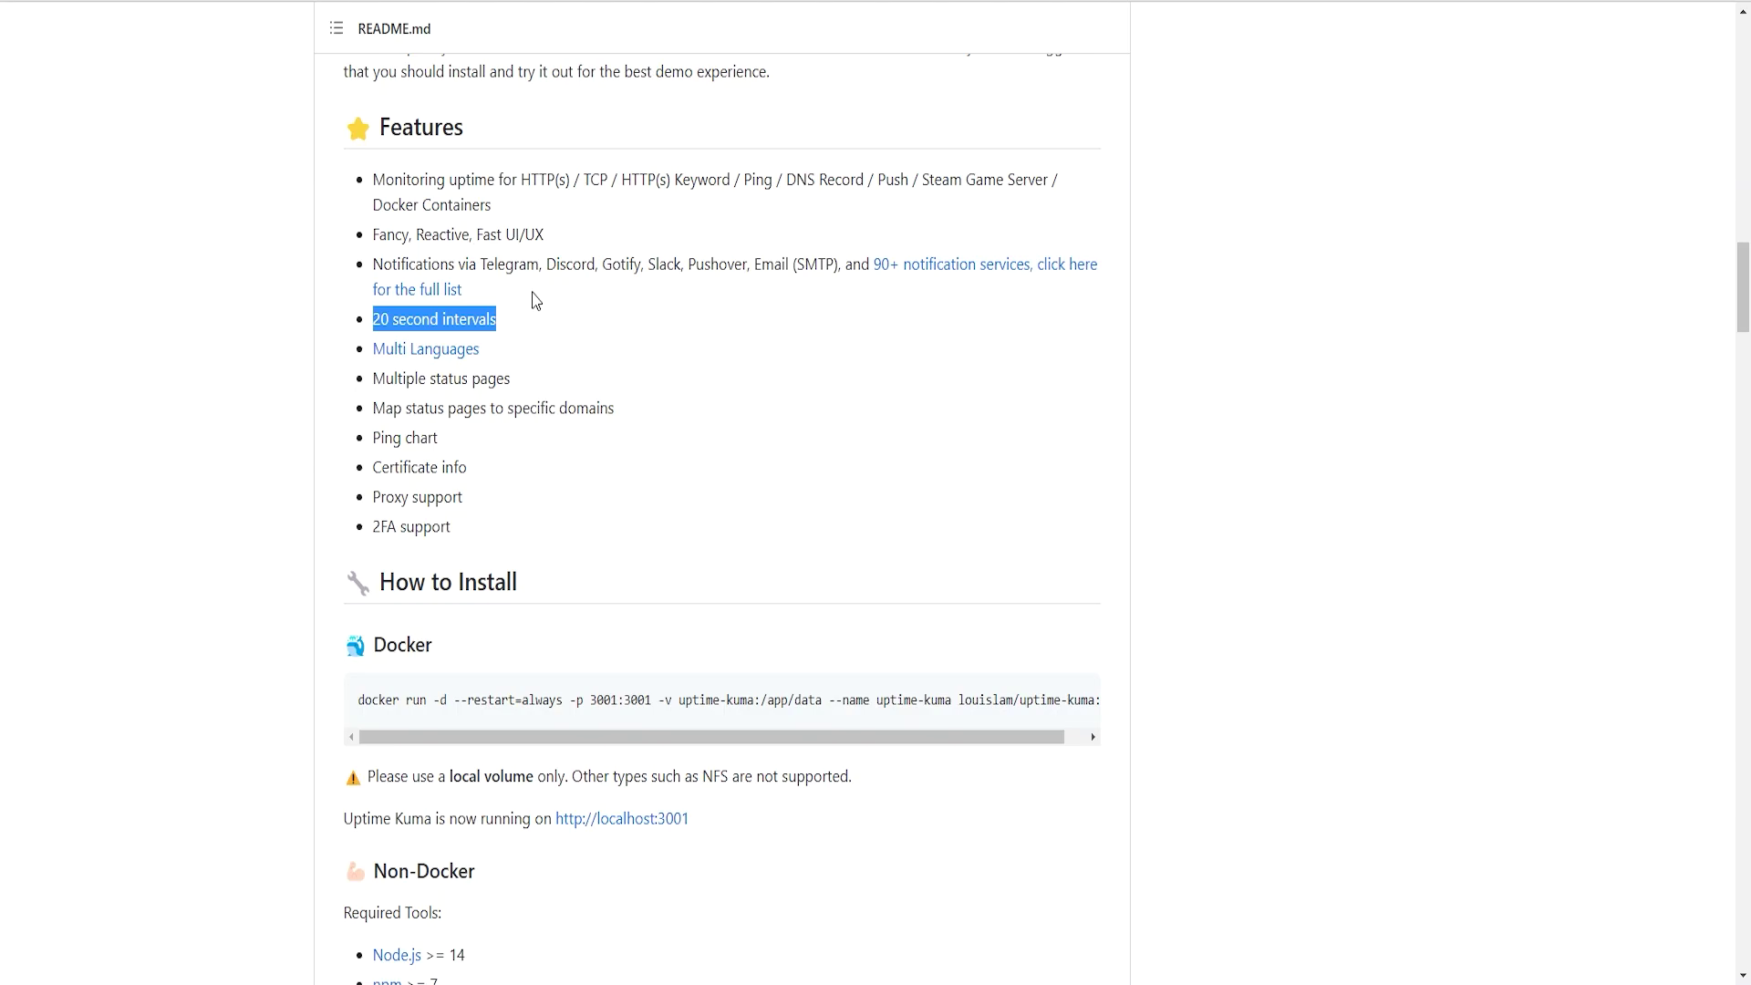
right_click(459, 347)
click(1049, 141)
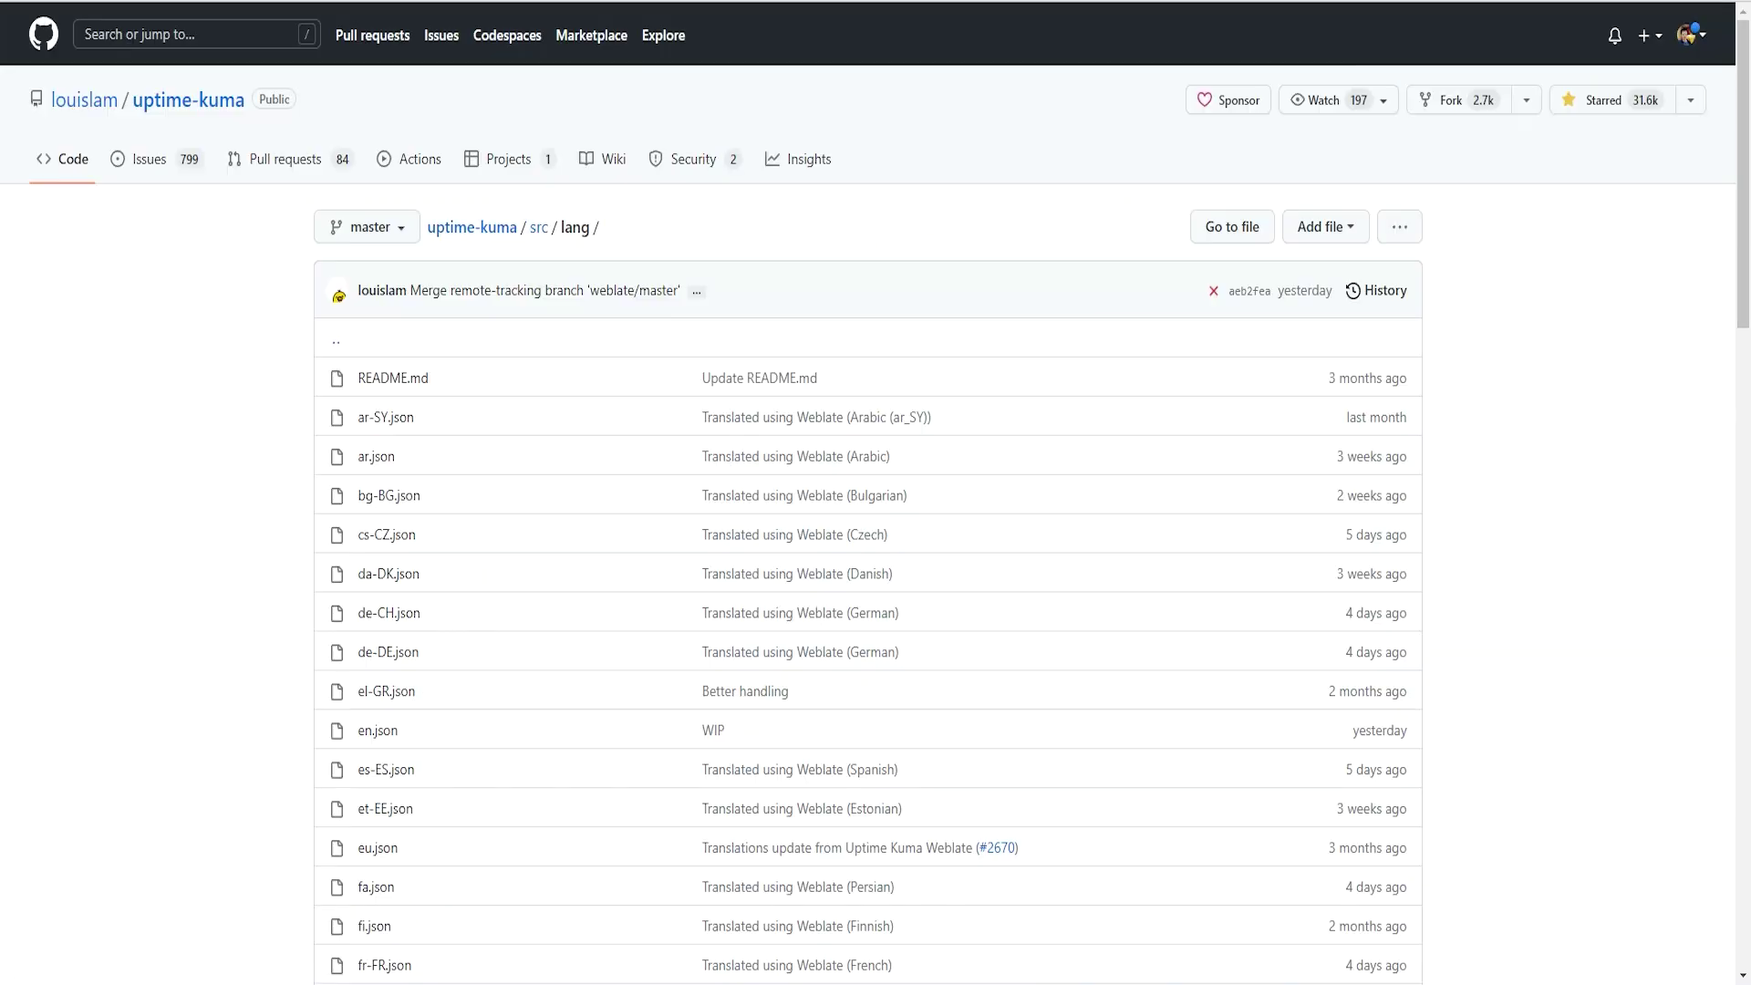
scroll(598, 395, down, 2)
scroll(441, 348, down, 15)
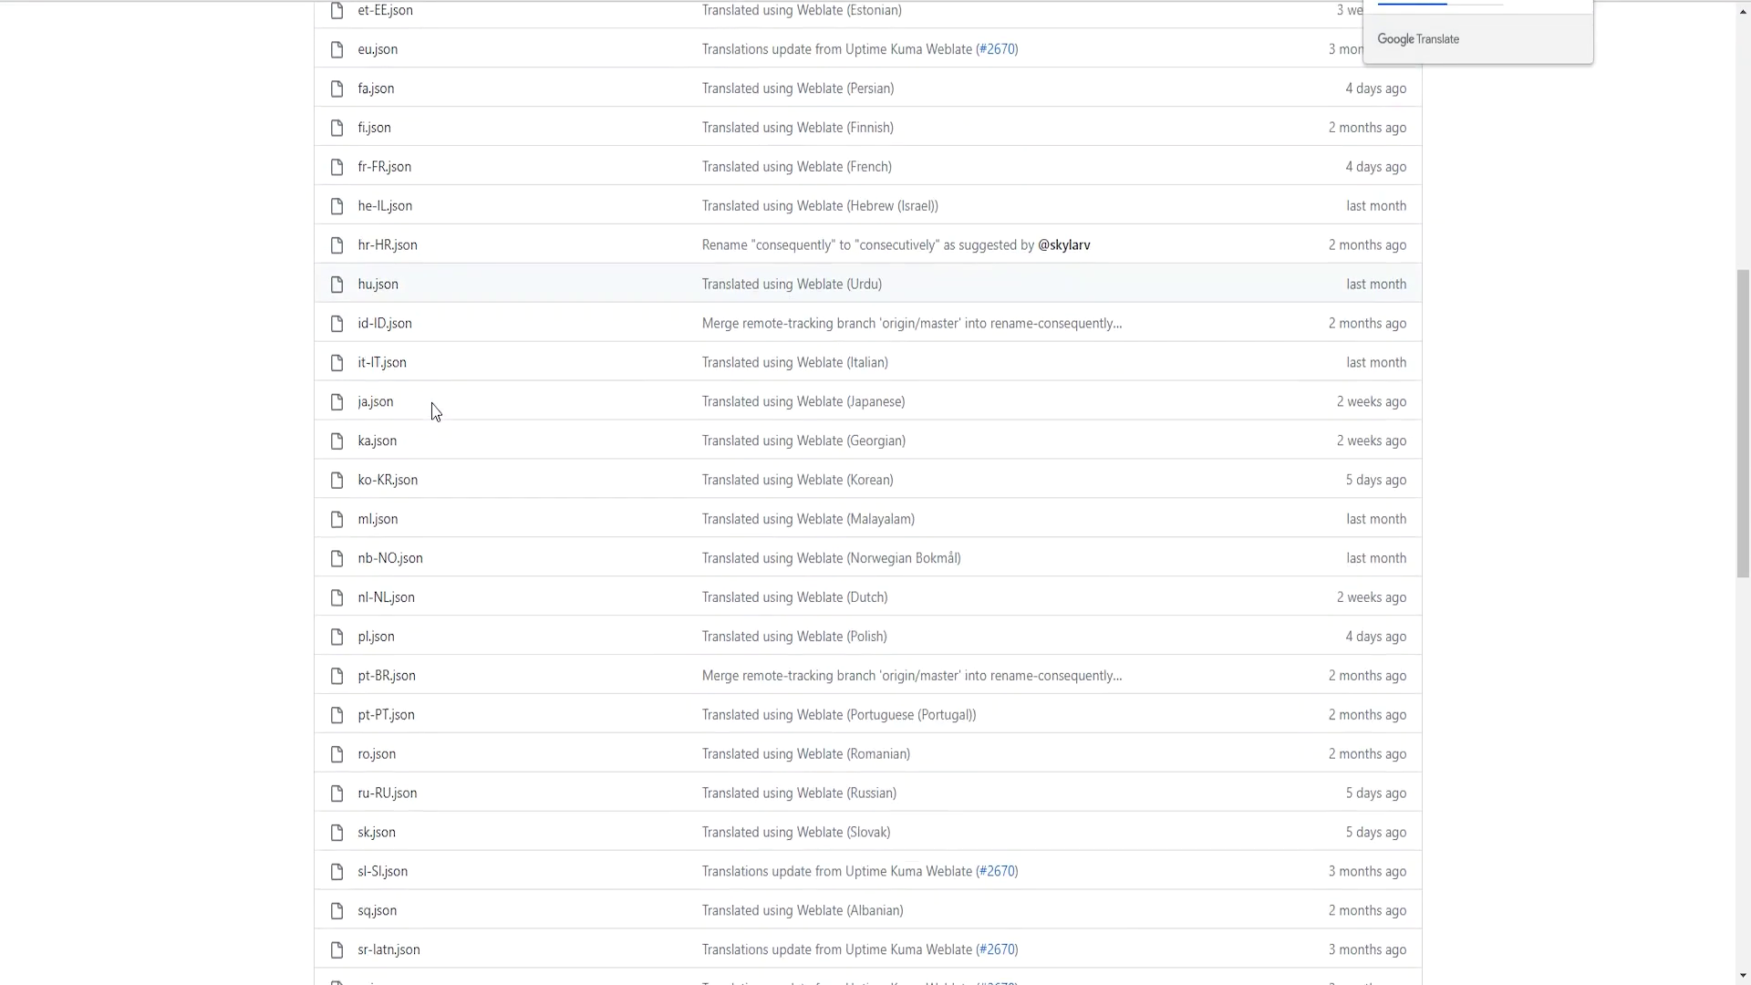
scroll(489, 454, up, 3)
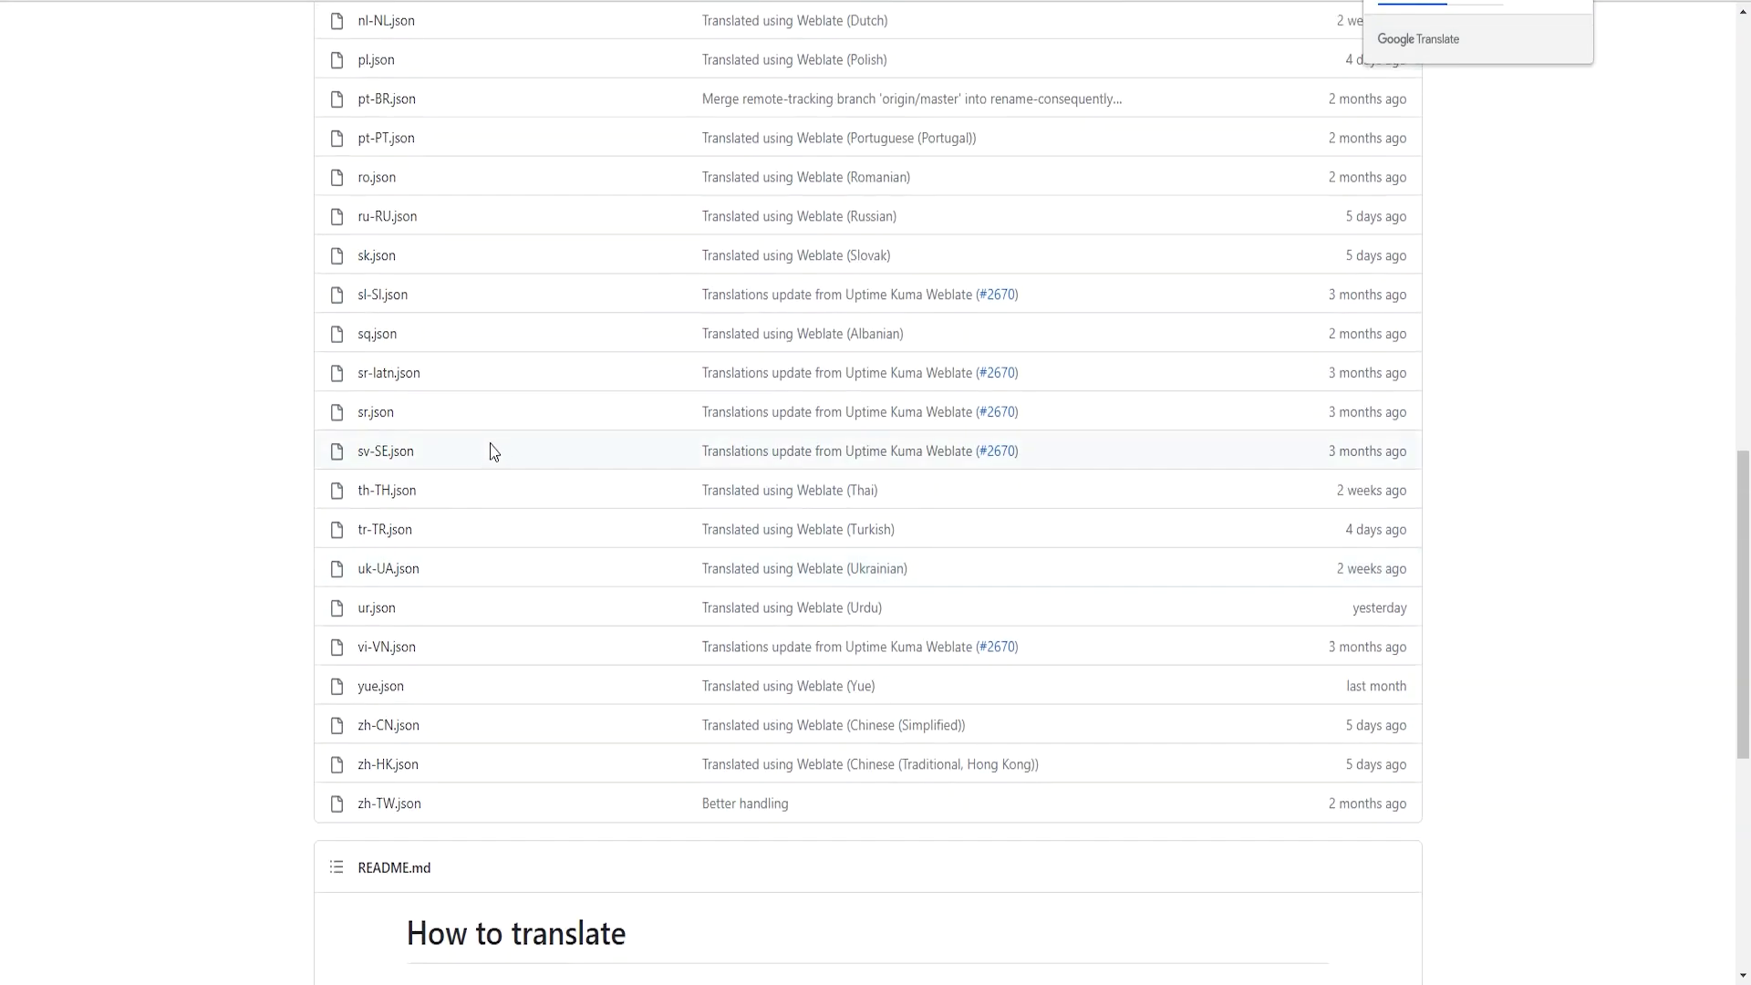
triple_click(421, 502)
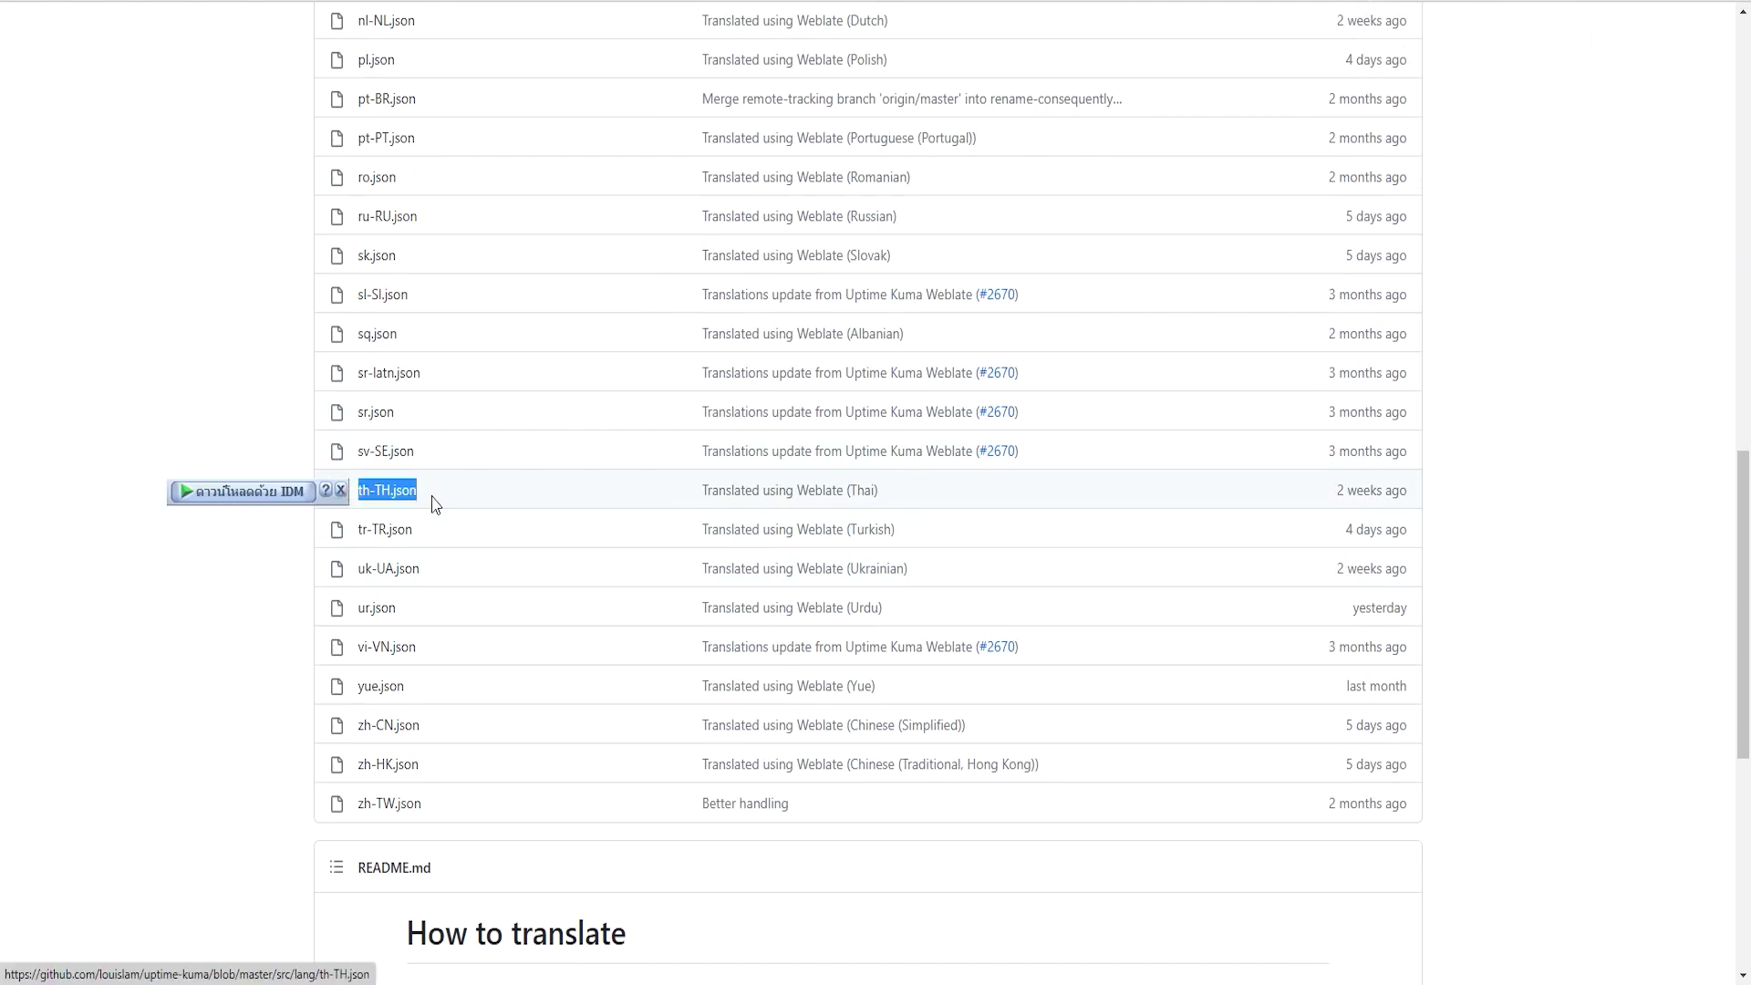
triple_click(867, 499)
scroll(868, 505, up, 1)
click(501, 422)
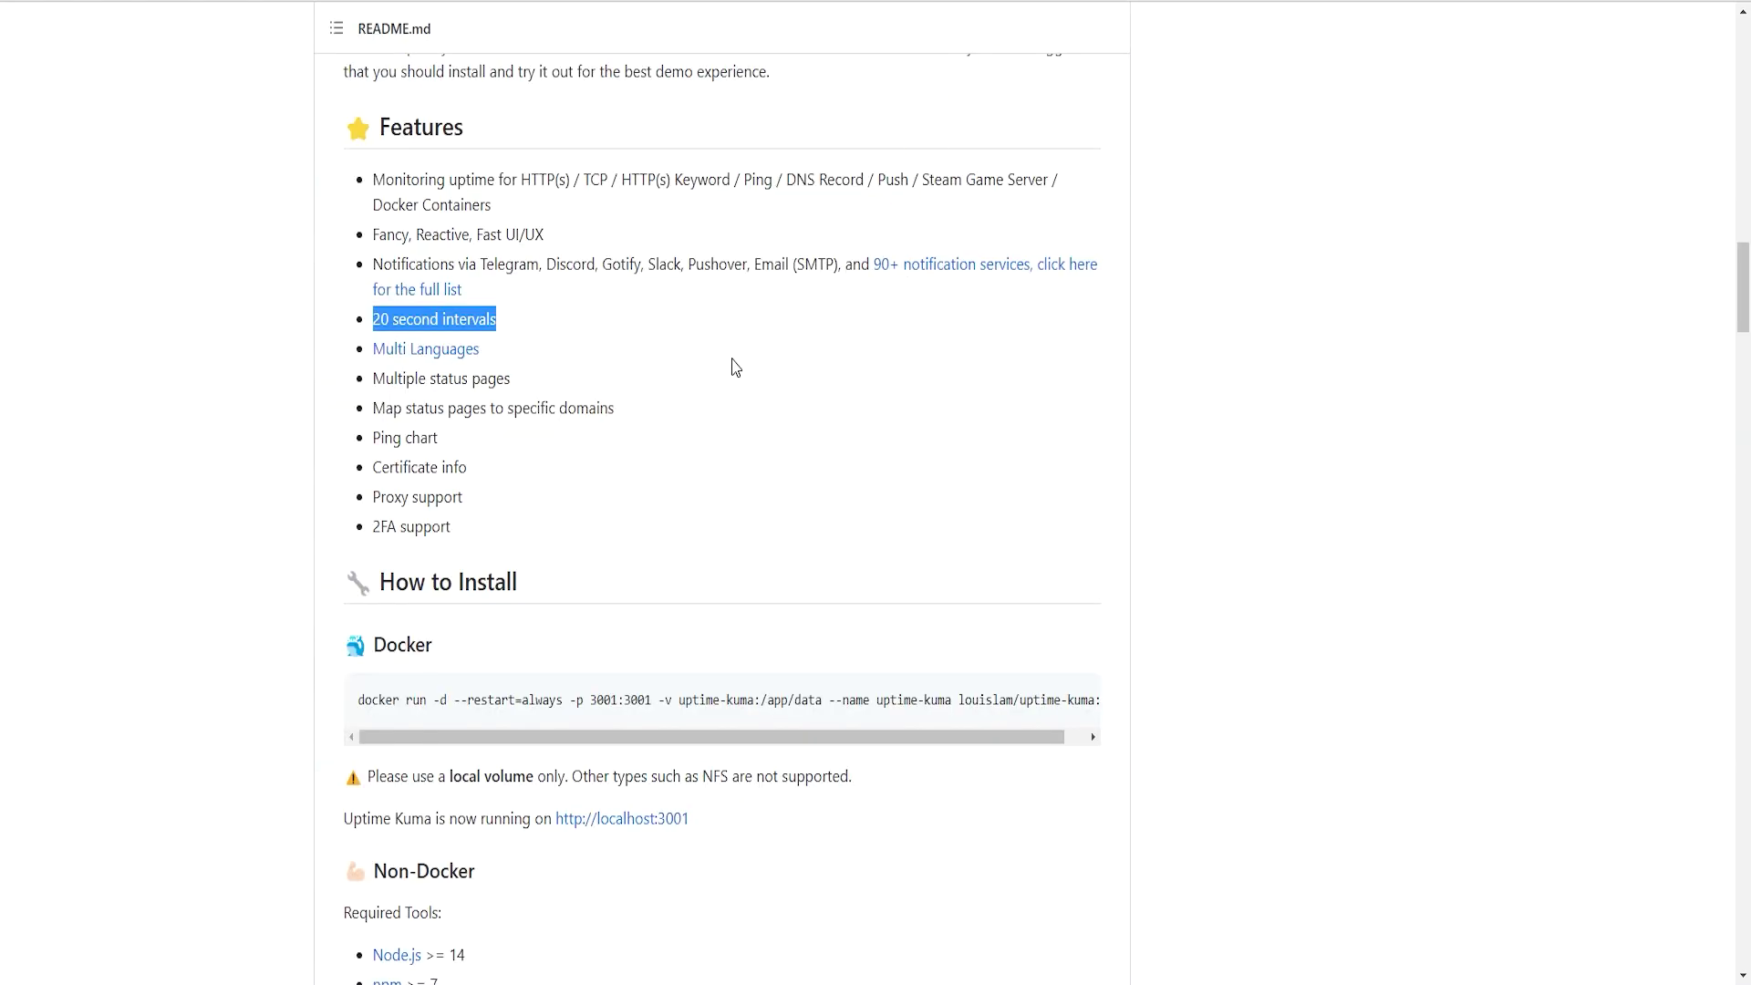
drag(372, 379, 636, 397)
click(422, 394)
drag(399, 381, 500, 394)
click(727, 423)
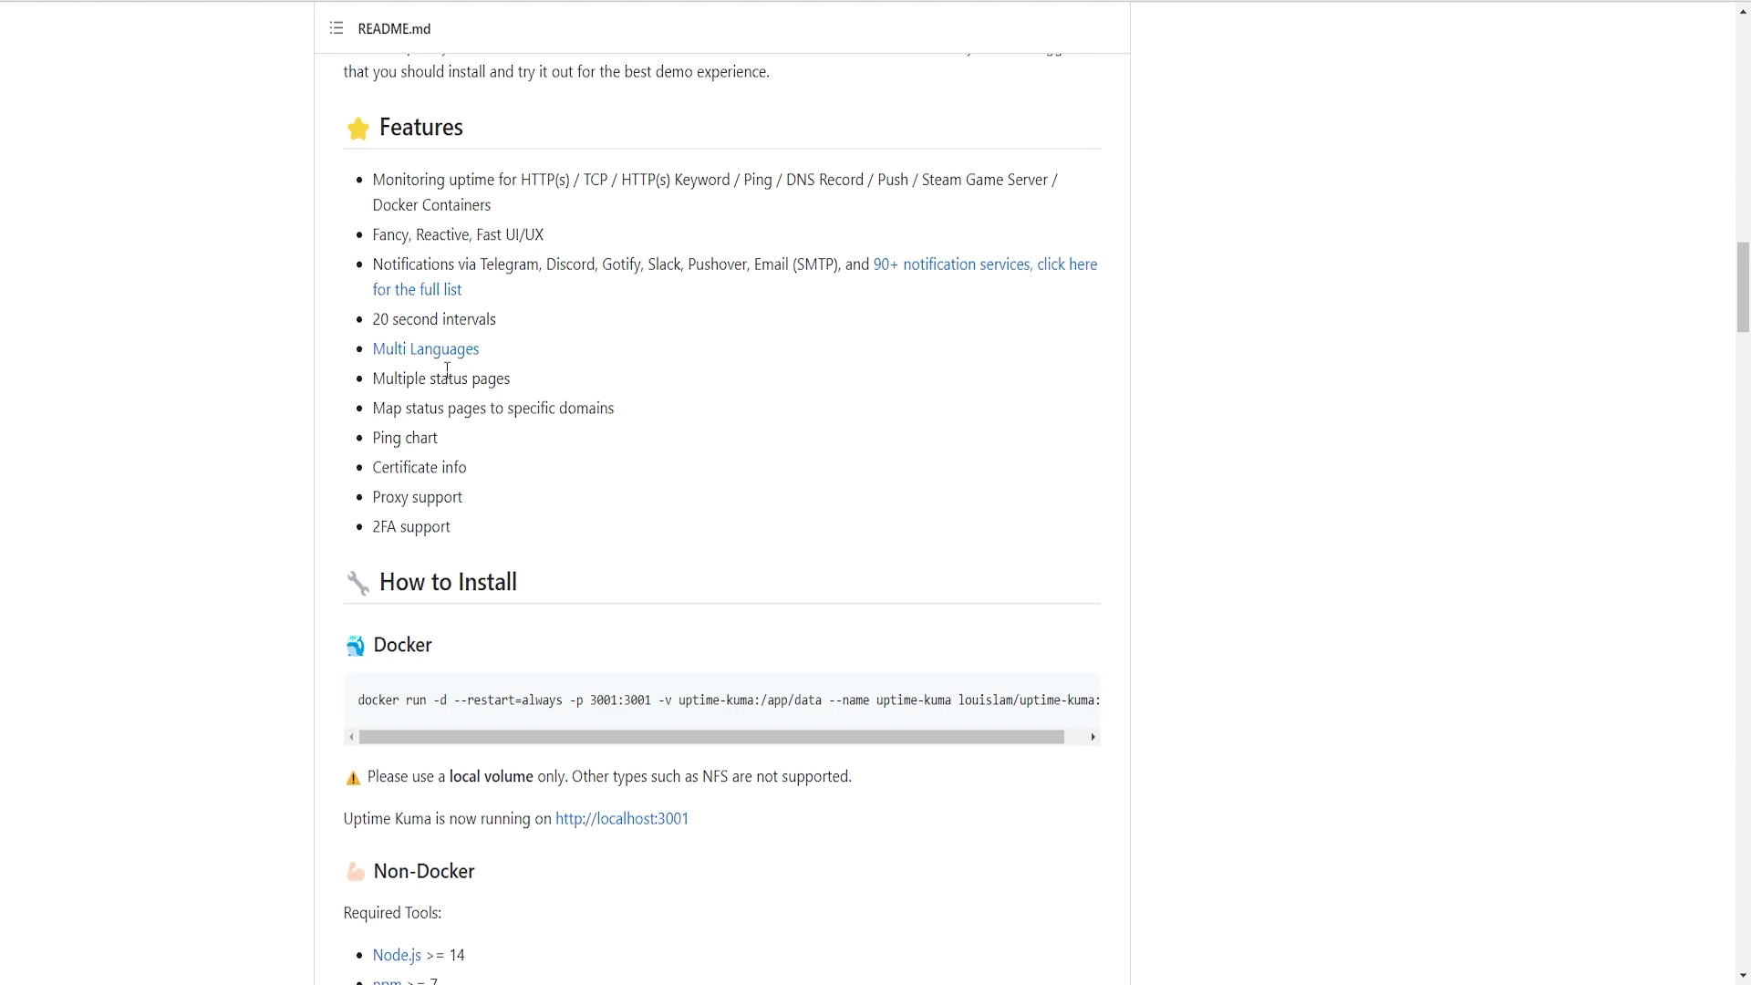
drag(396, 467, 457, 467)
click(593, 459)
drag(381, 528, 474, 544)
click(594, 477)
scroll(574, 473, down, 2)
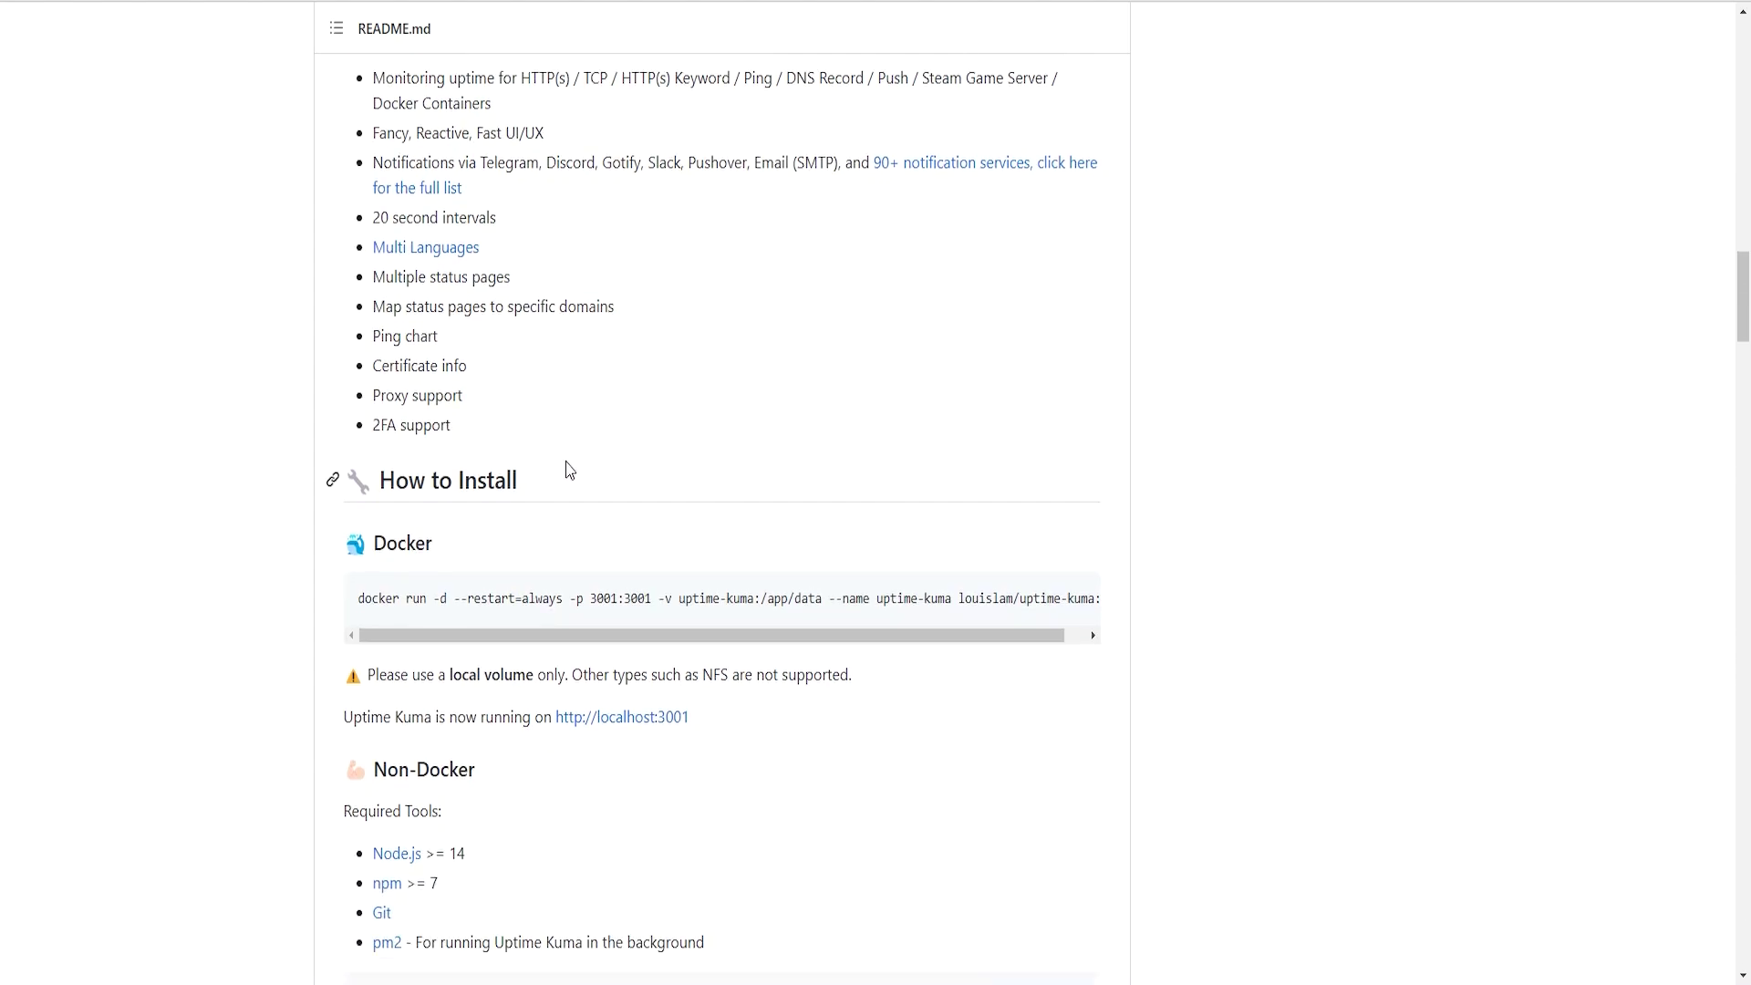
click(726, 294)
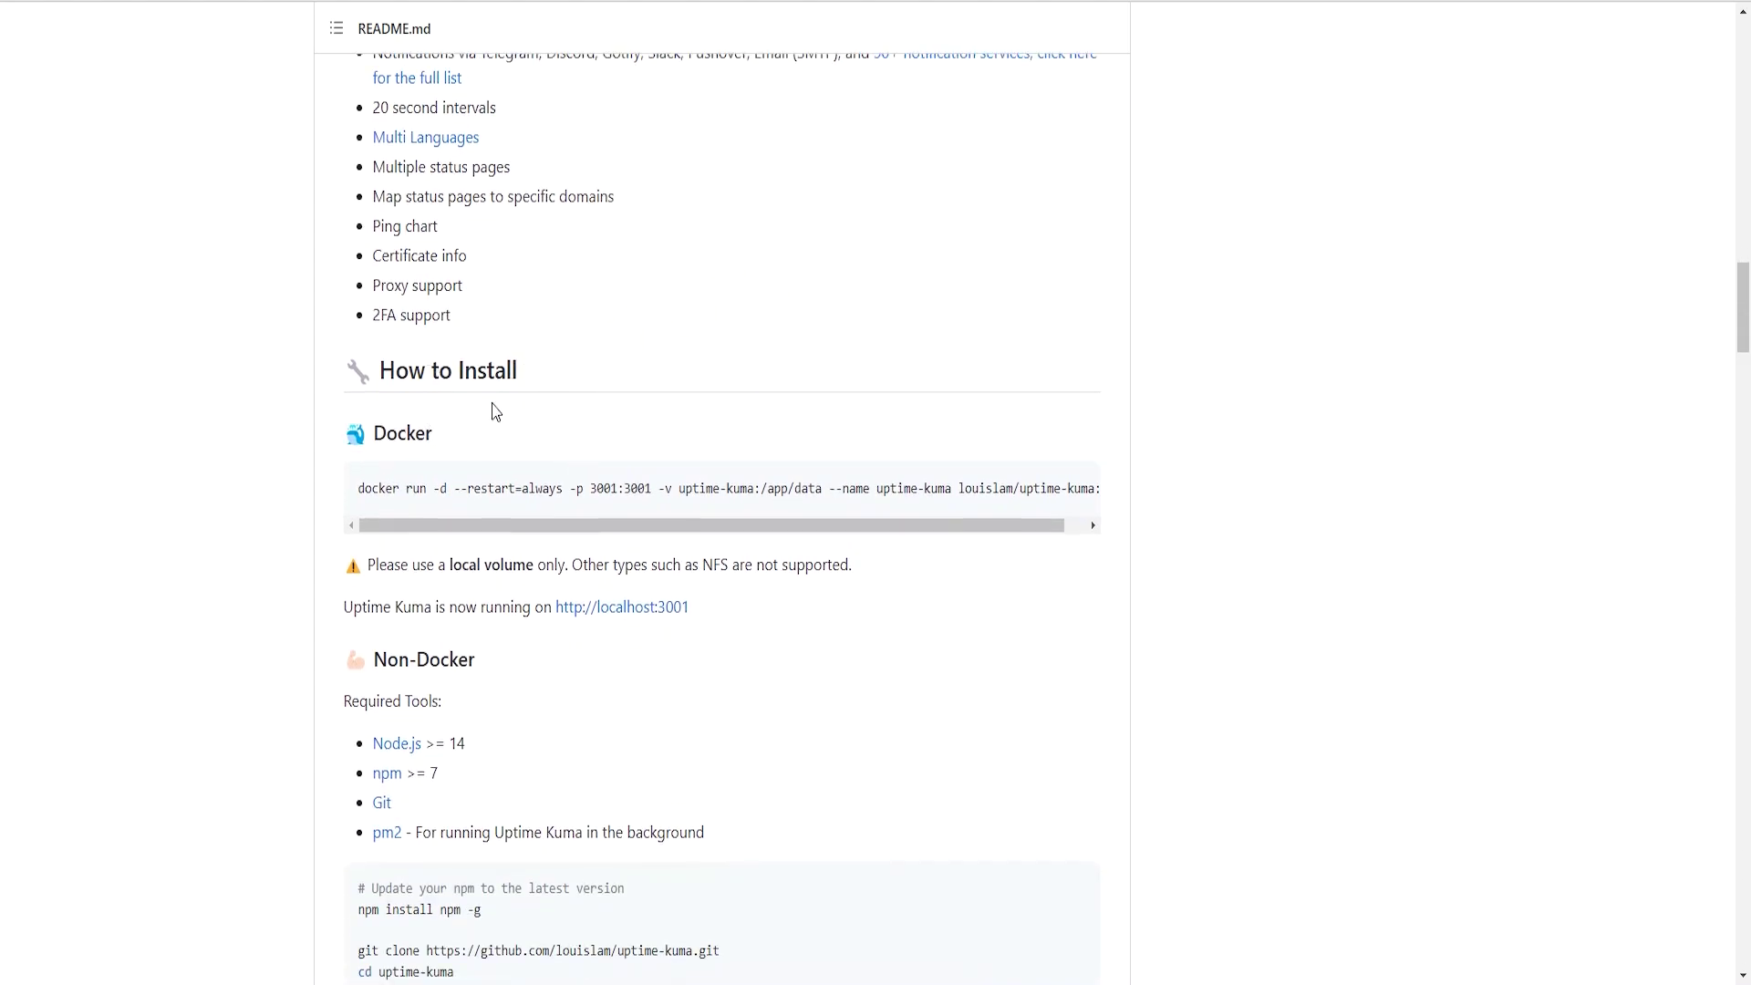
- Run apt-get update in the server's PuTTY terminal
click(1041, 980)
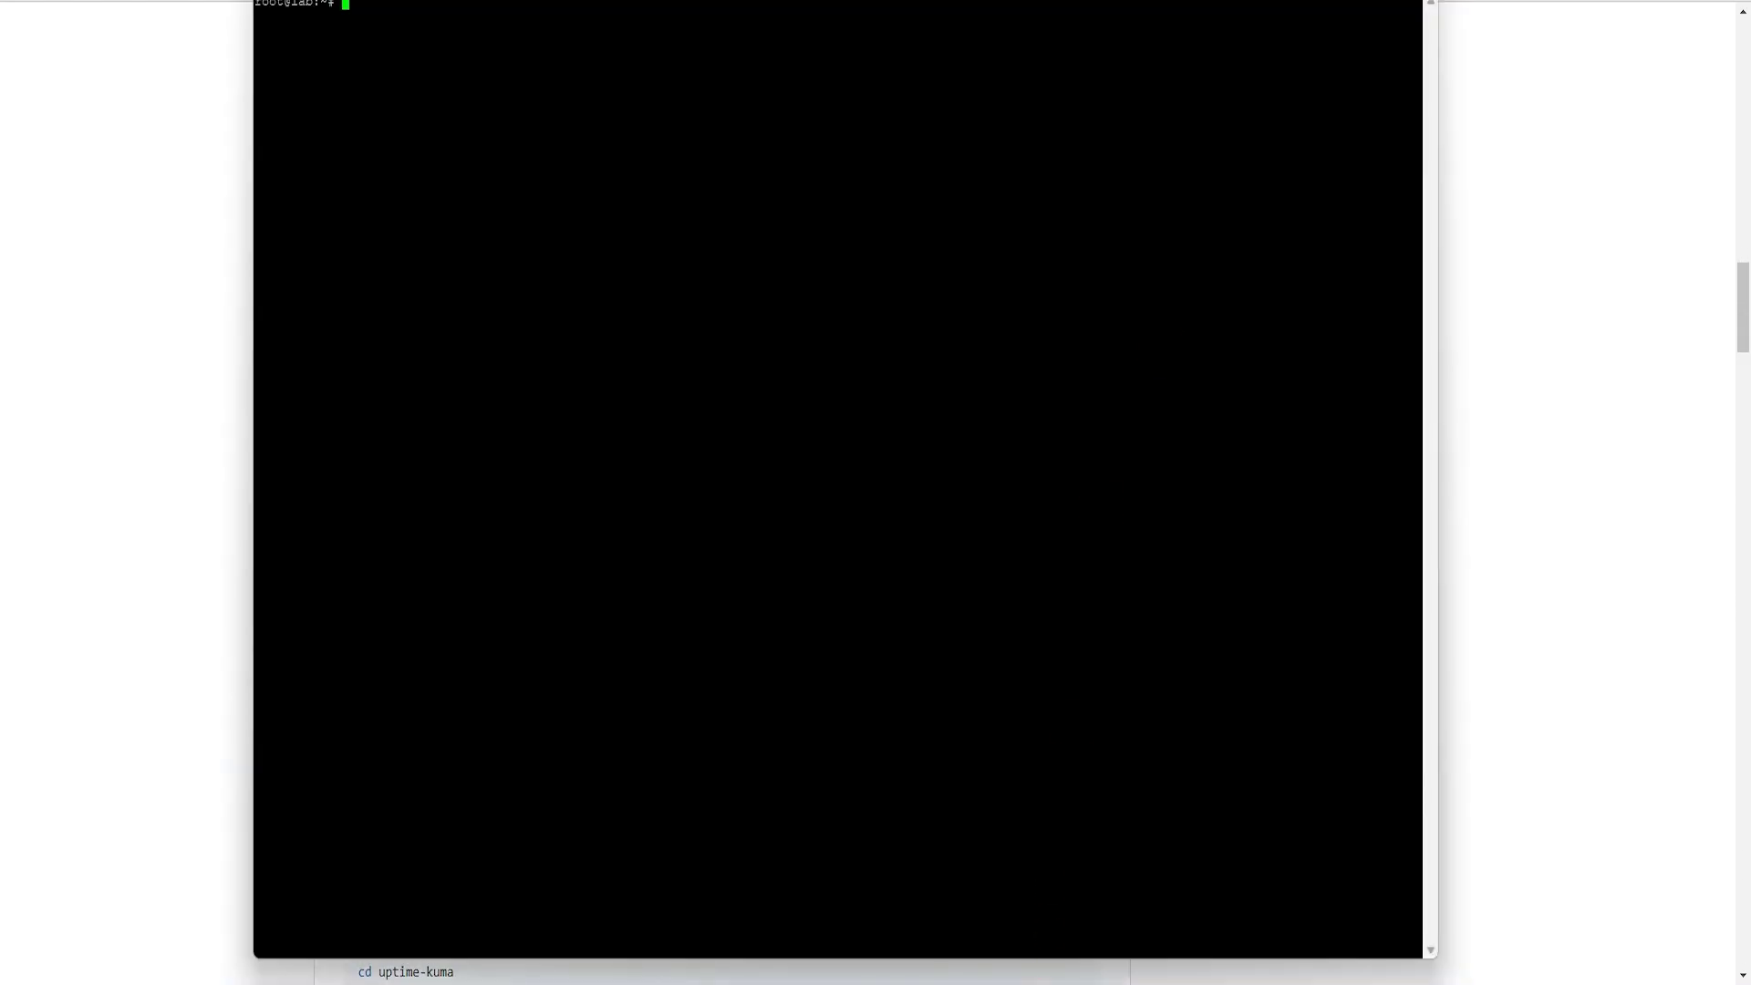
mouse_move(830, 2)
mouse_down()
mouse_move(832, 27)
mouse_move(841, 7)
mouse_up()
click(1058, 56)
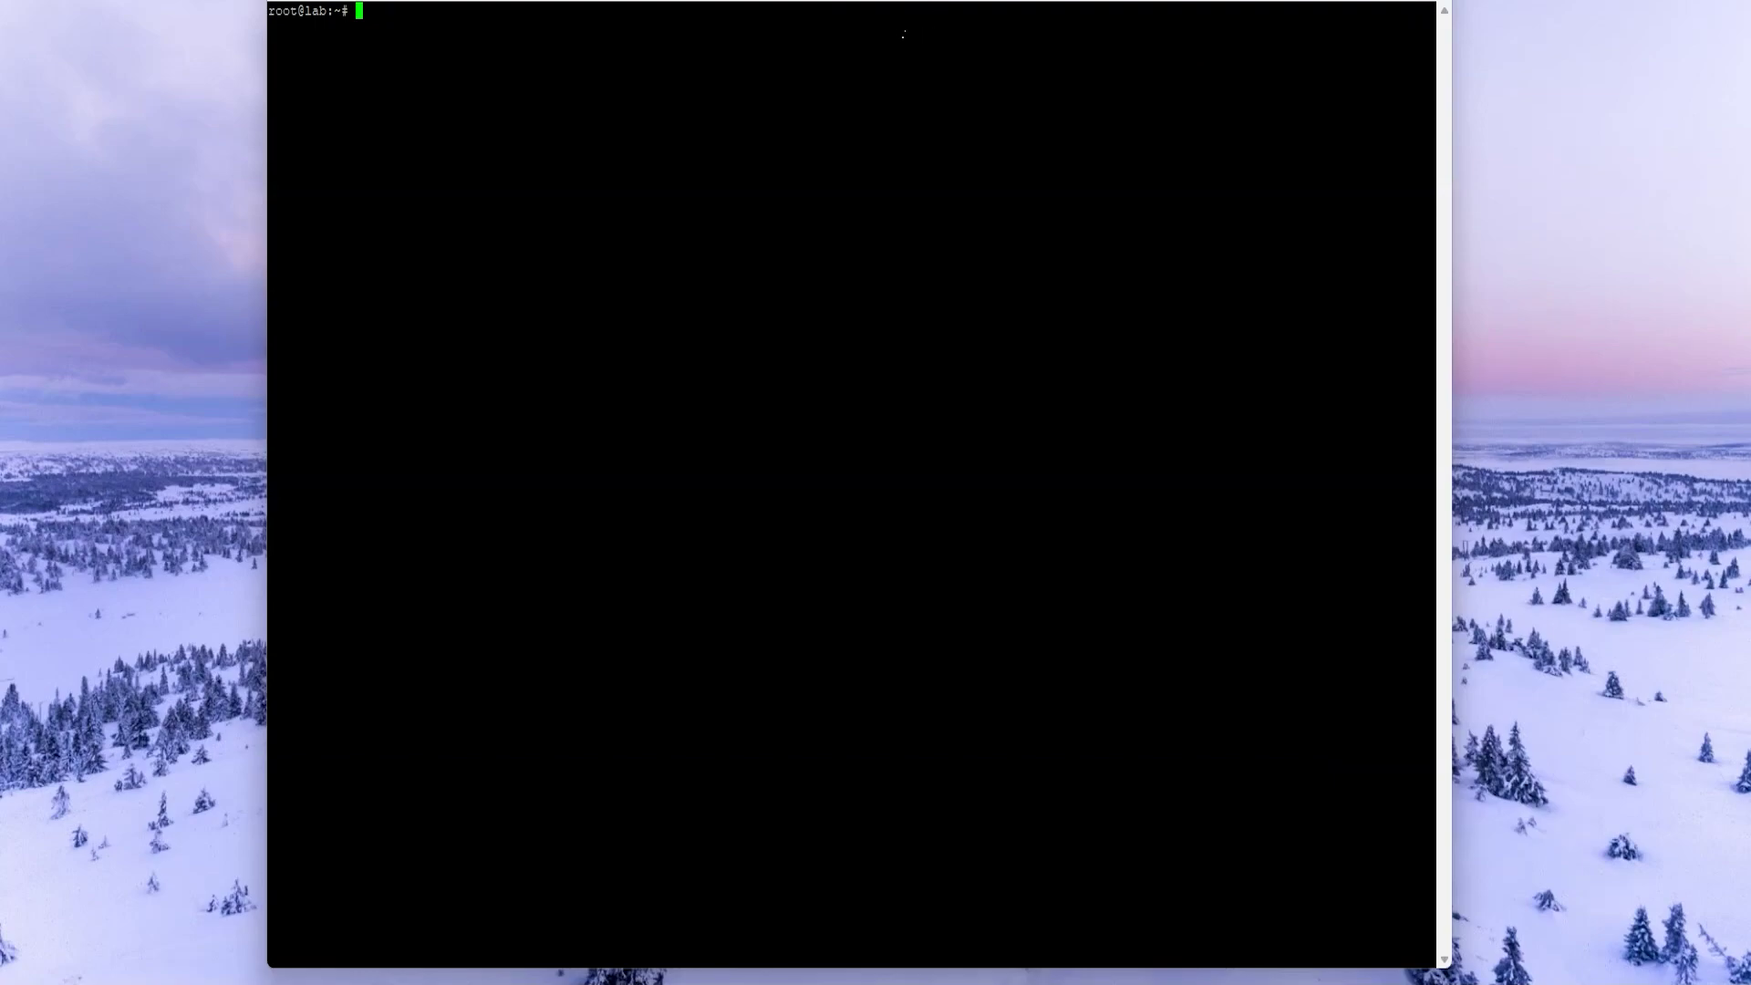
click(803, 131)
text(apt-get update)
key(Return)
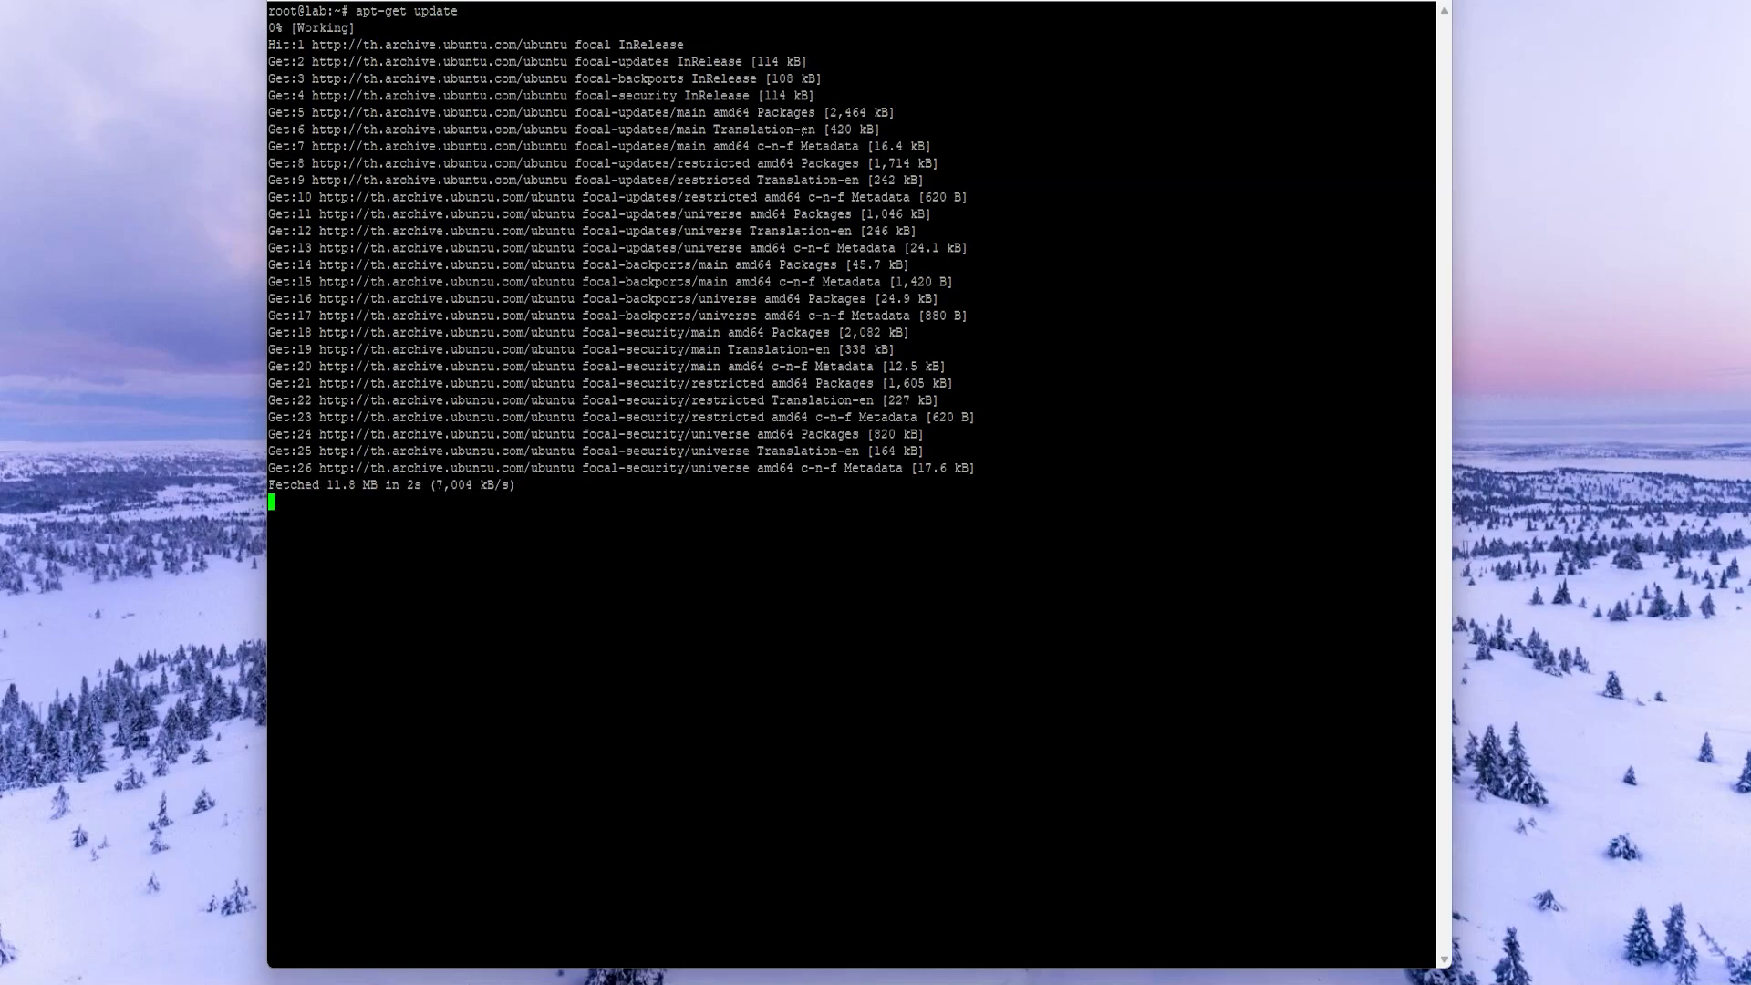
key(Return)
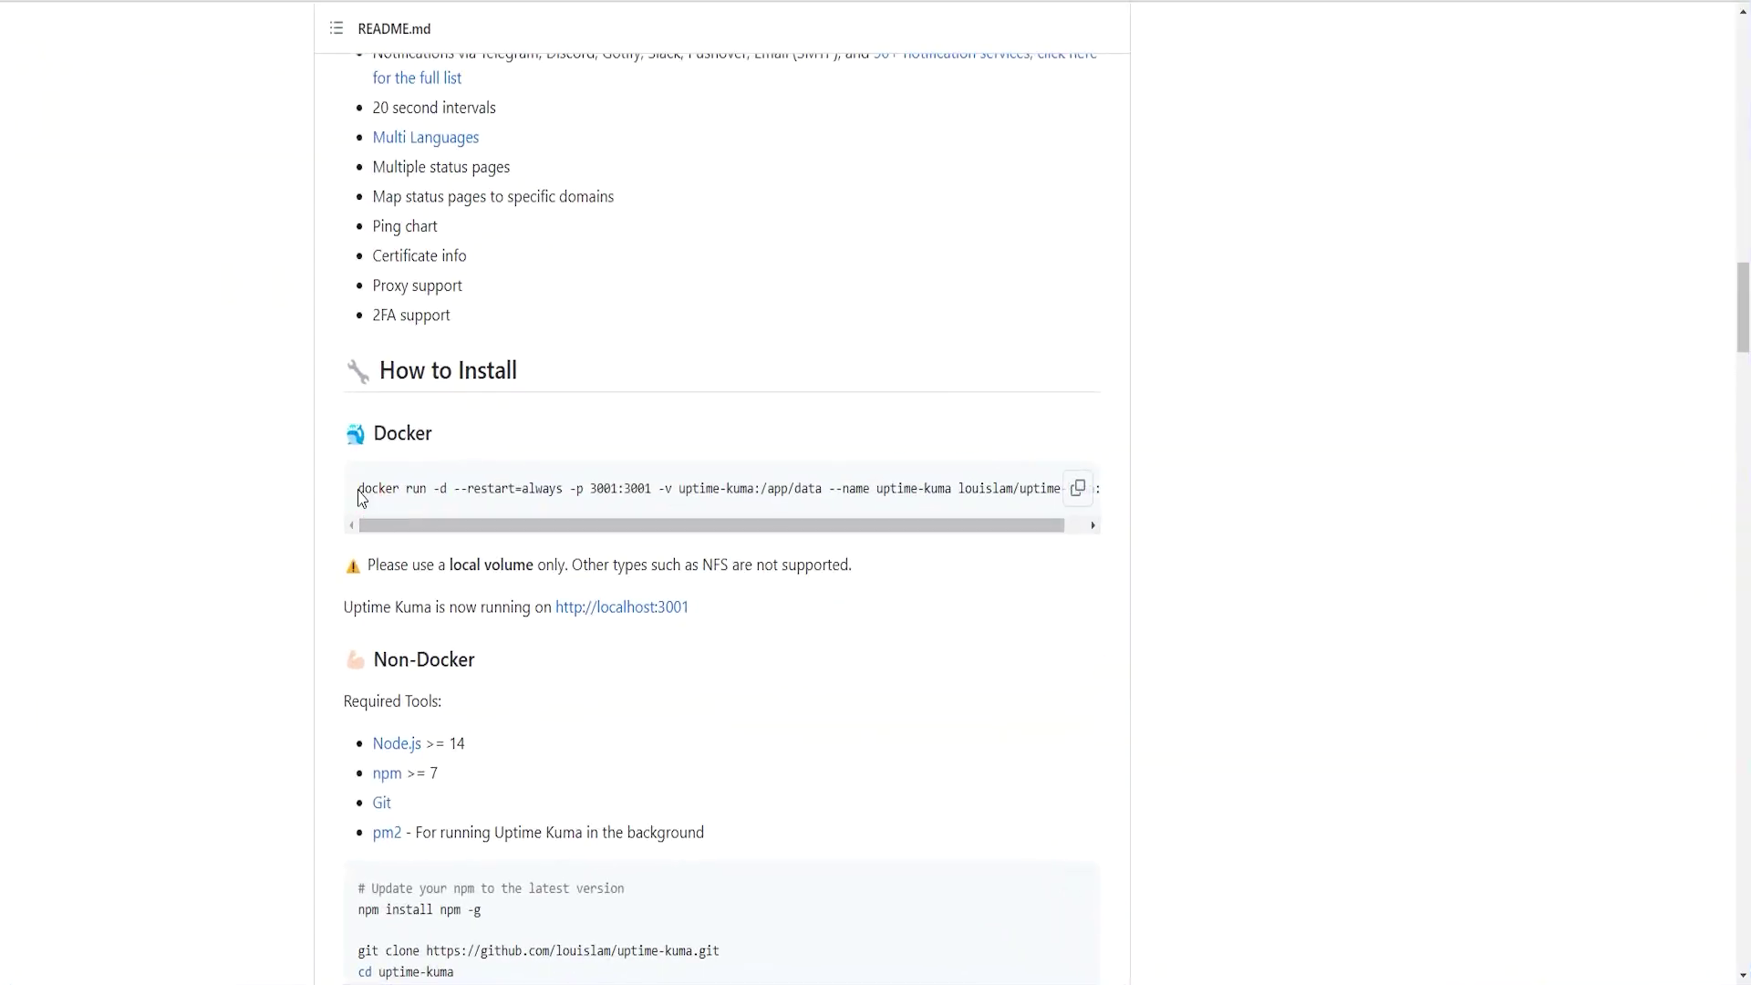
- Paste and run the README's docker run command, which fails with 'docker' not found
drag(362, 497, 1093, 490)
key(ctrl+c)
key(alt+Tab)
key(shift+Insert)
key(Return)
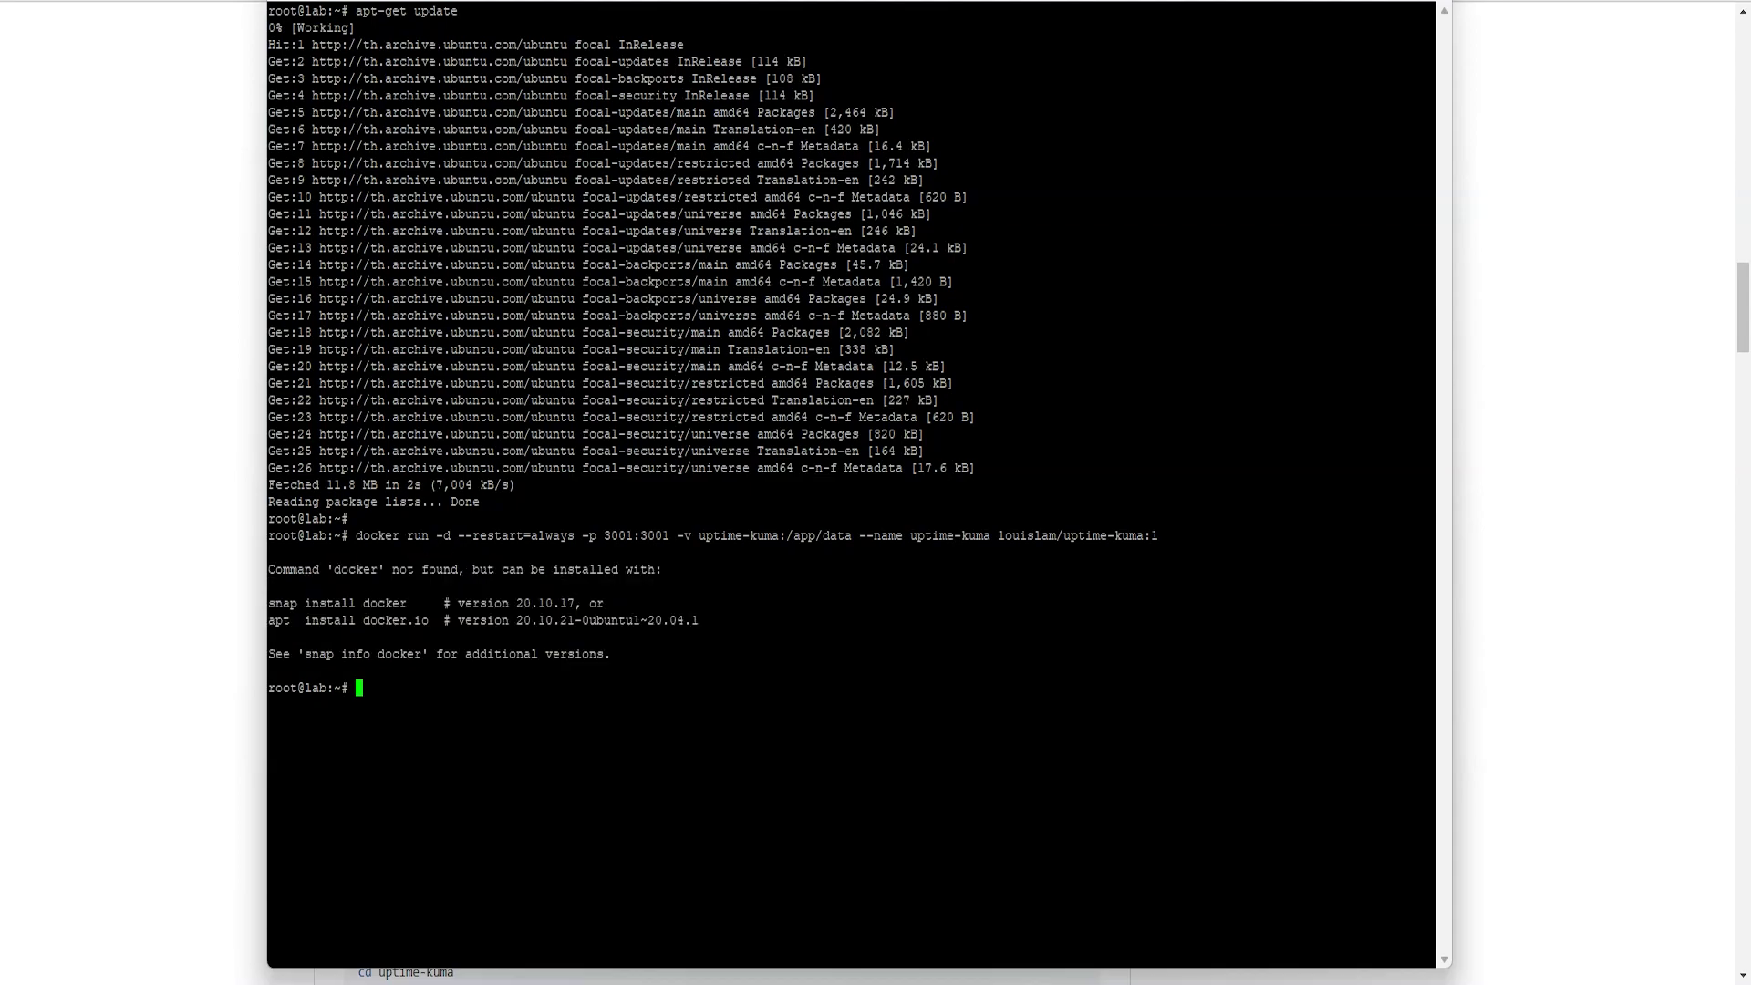
drag(333, 569, 472, 569)
drag(271, 620, 428, 620)
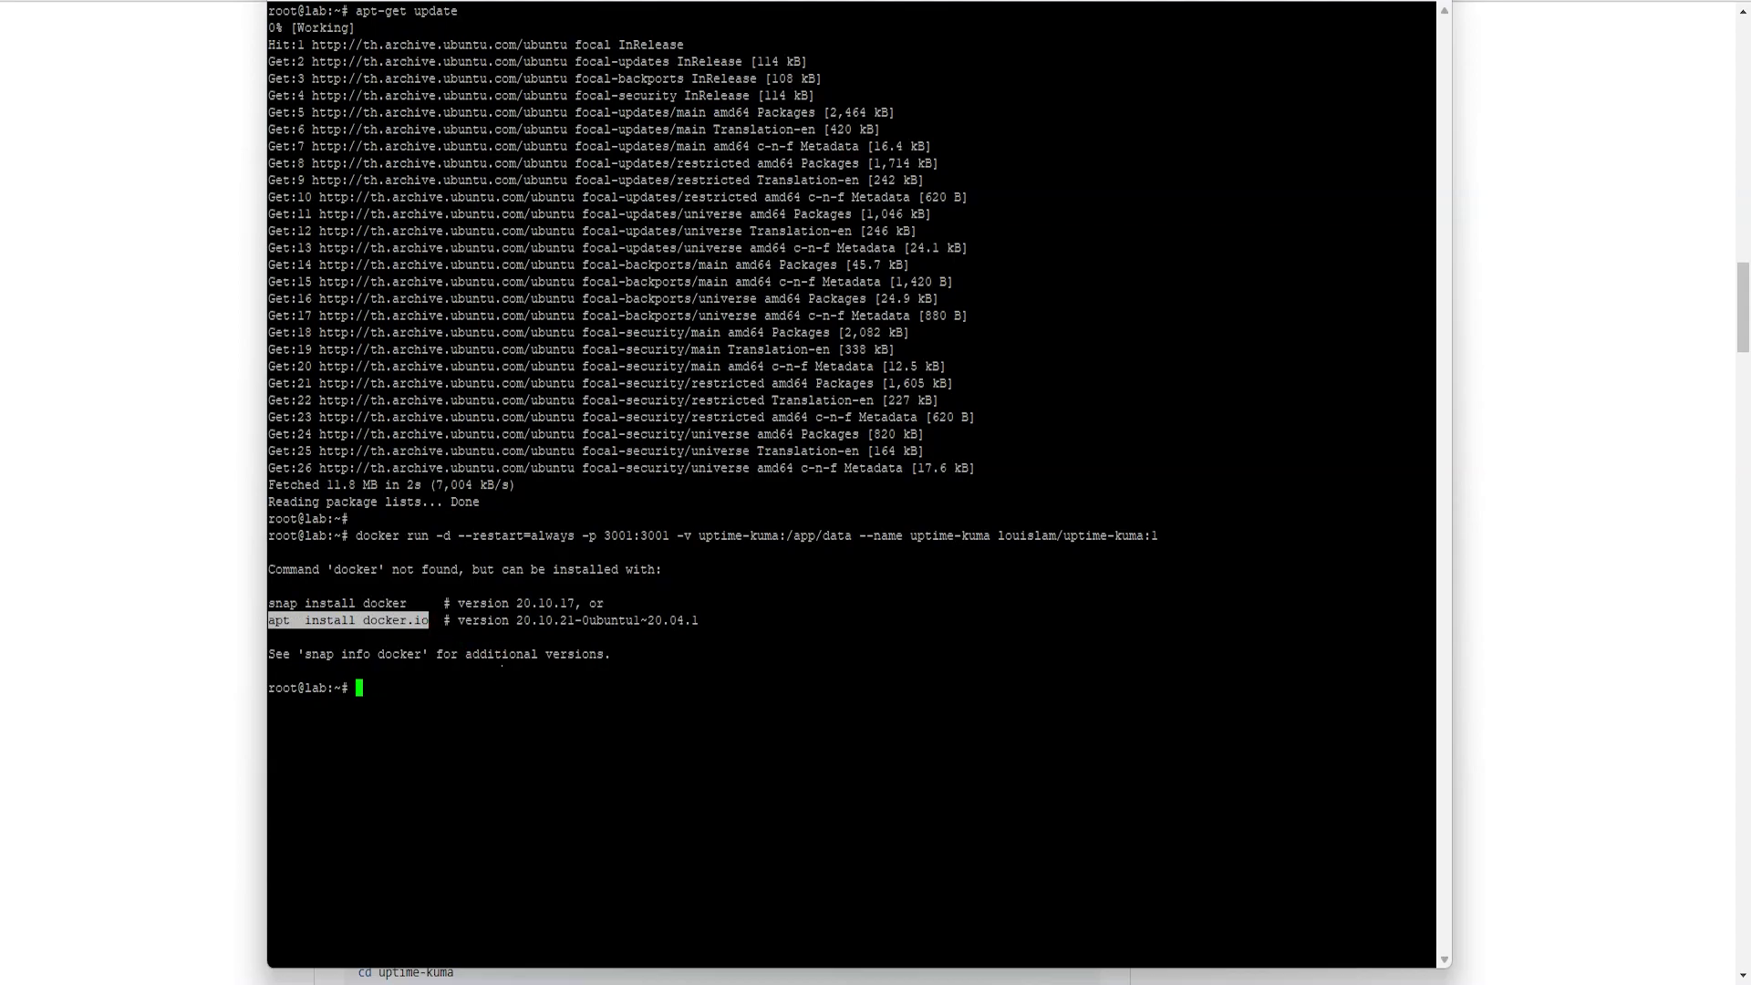
- Install Docker with apt install docker.io -y
right_click(398, 620)
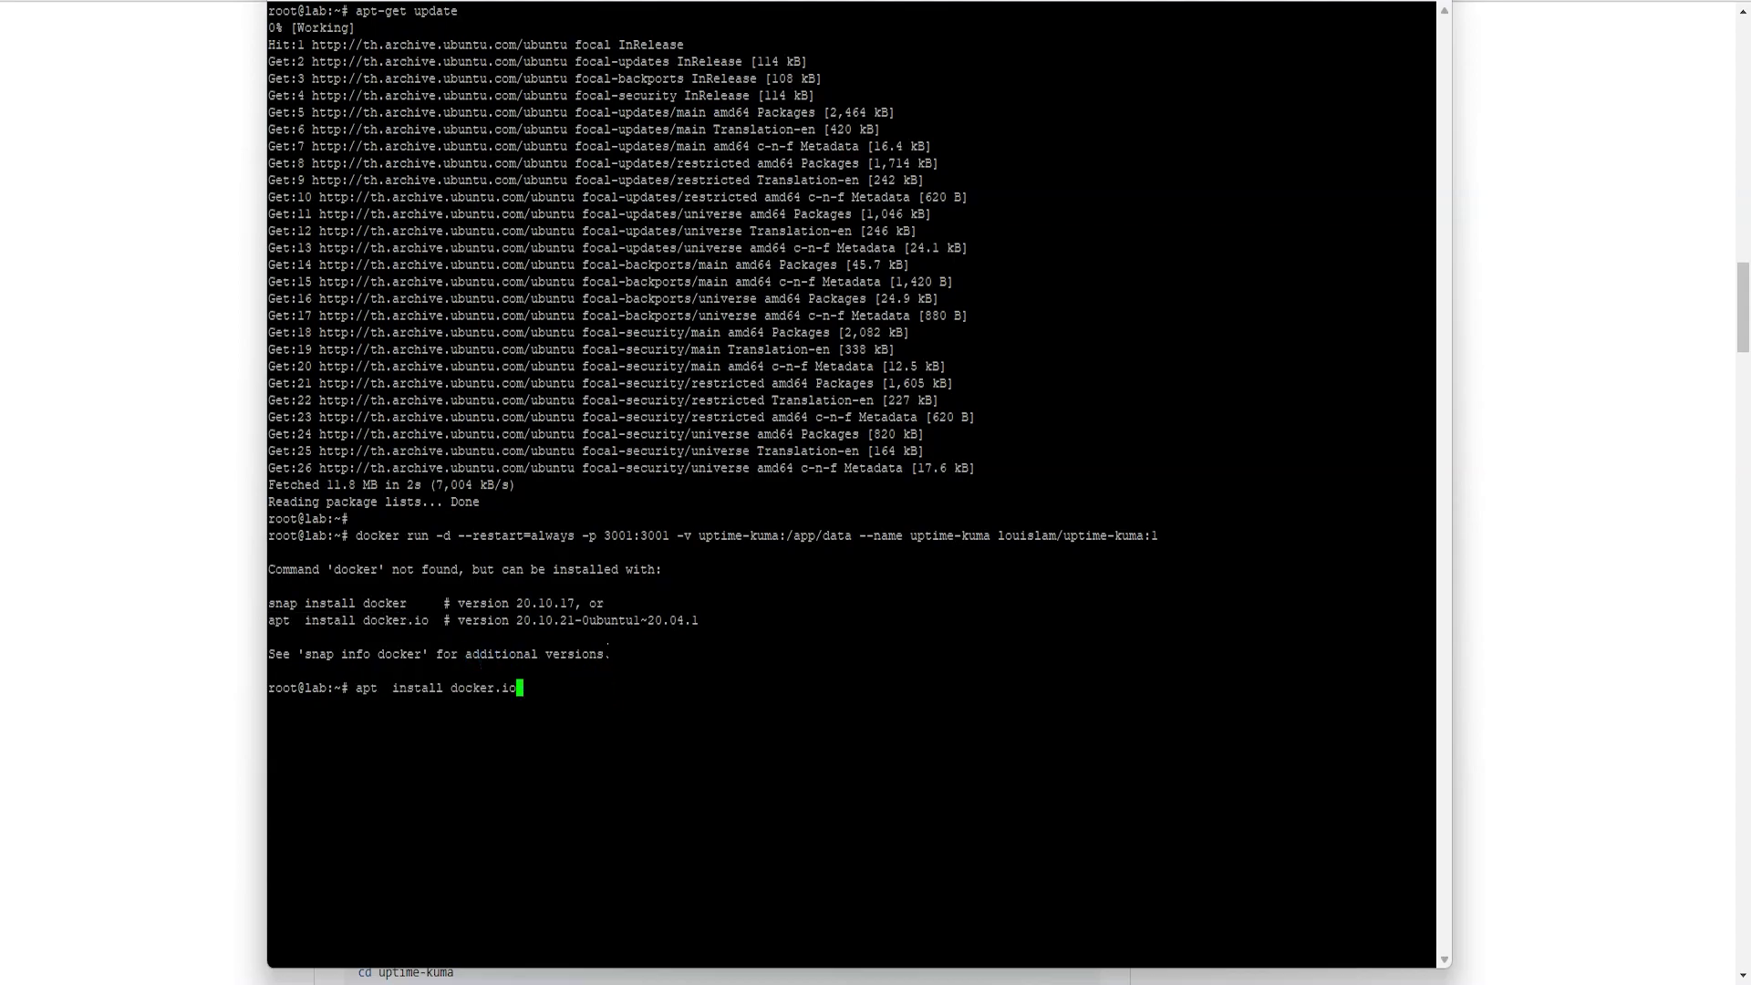
text(-y)
key(Return)
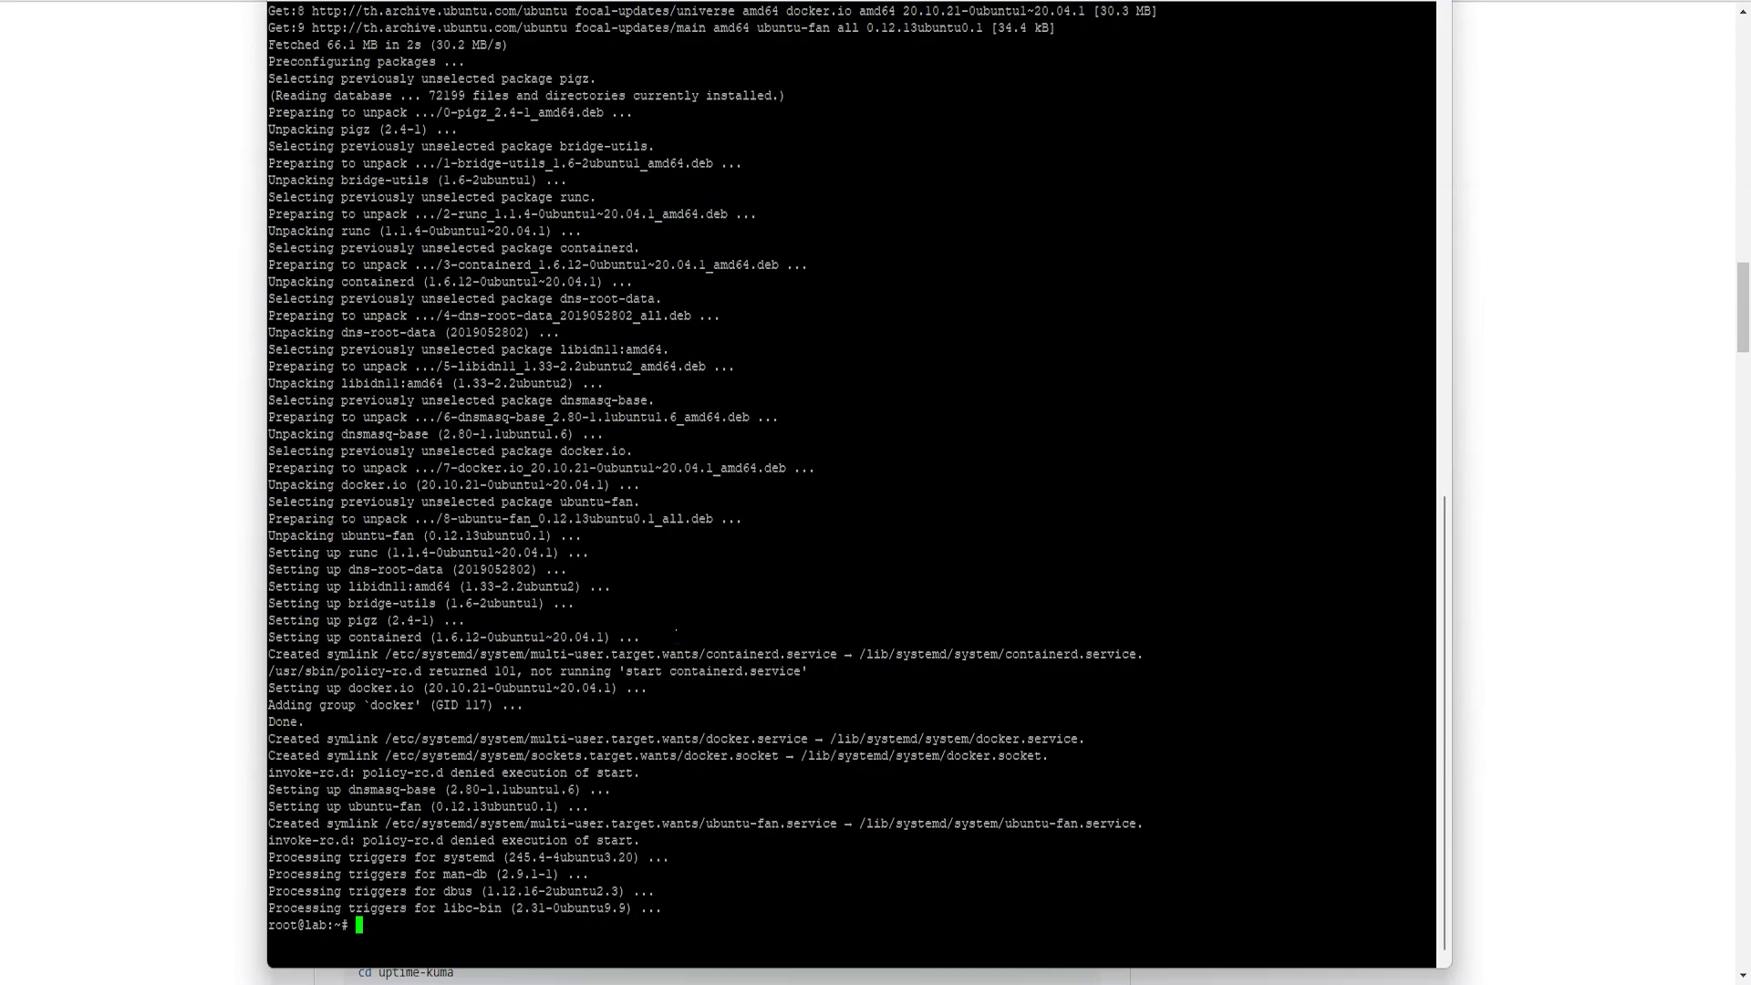
- Start the Docker service with service docker start, then check service docker status
text(service docker start)
key(Return)
key(Up)
key(BackSpace)
key(BackSpace)
key(BackSpace)
key(BackSpace)
key(BackSpace)
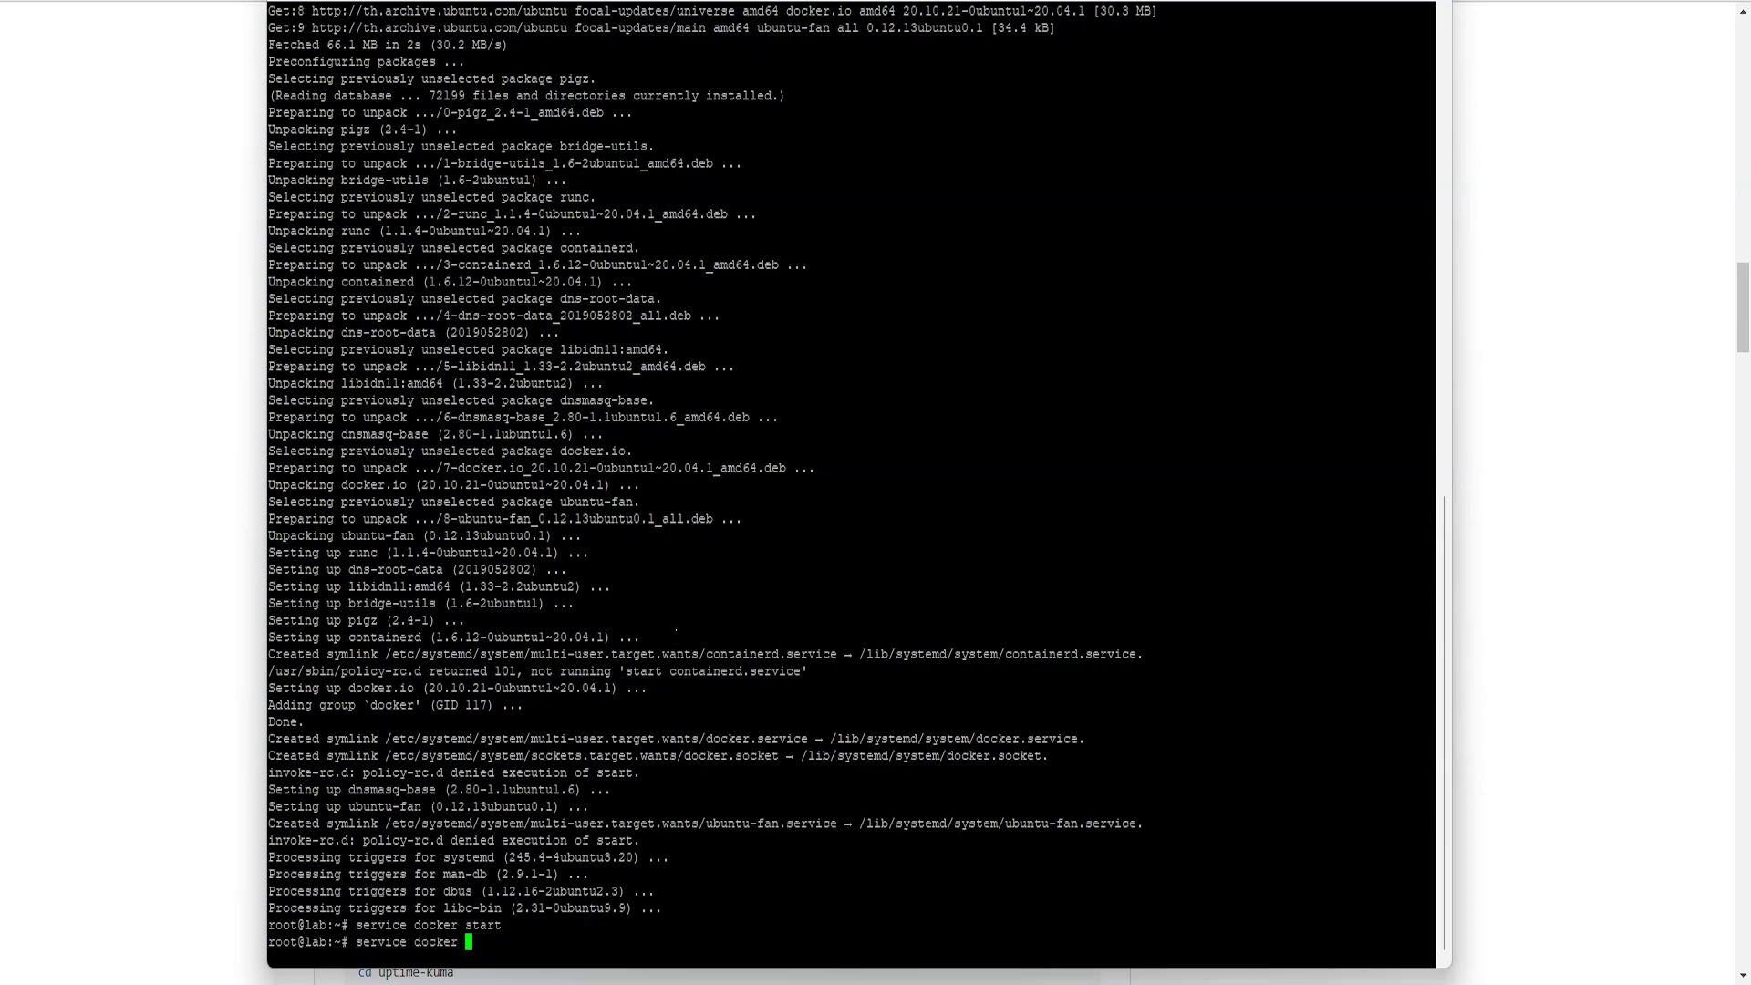
text(status)
key(Return)
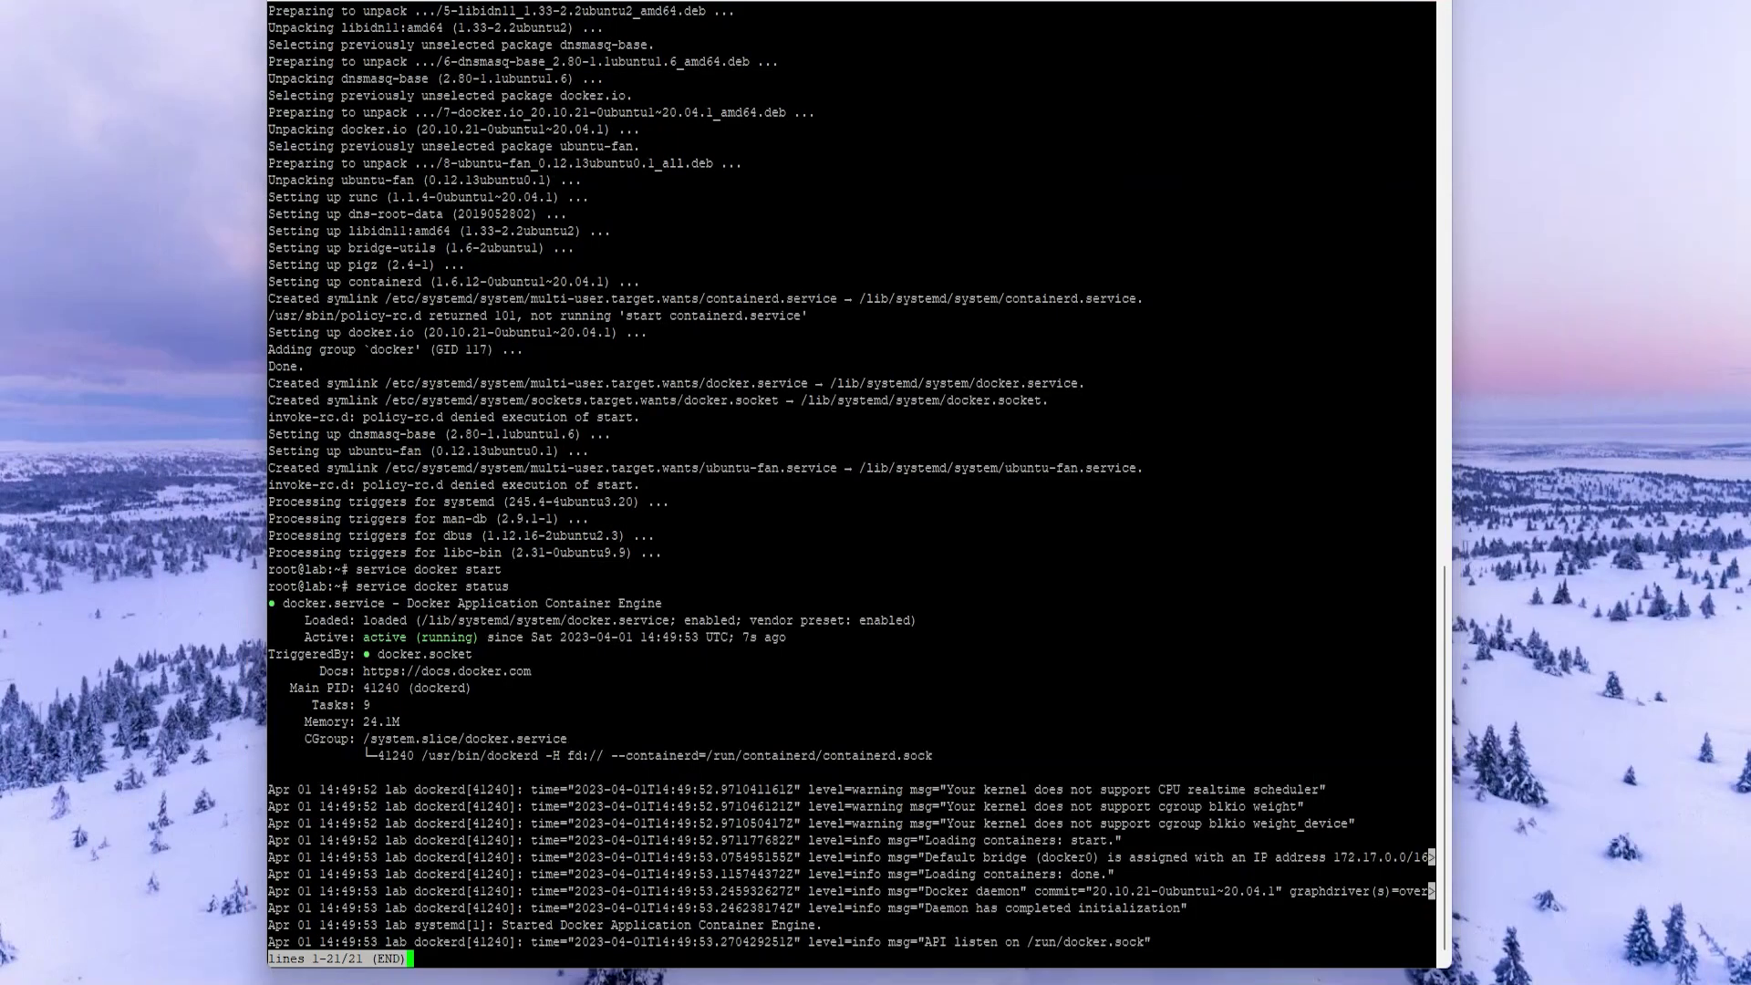
- Confirm Docker is active (running), exit the status view, and recall the docker run command
triple_click(501, 638)
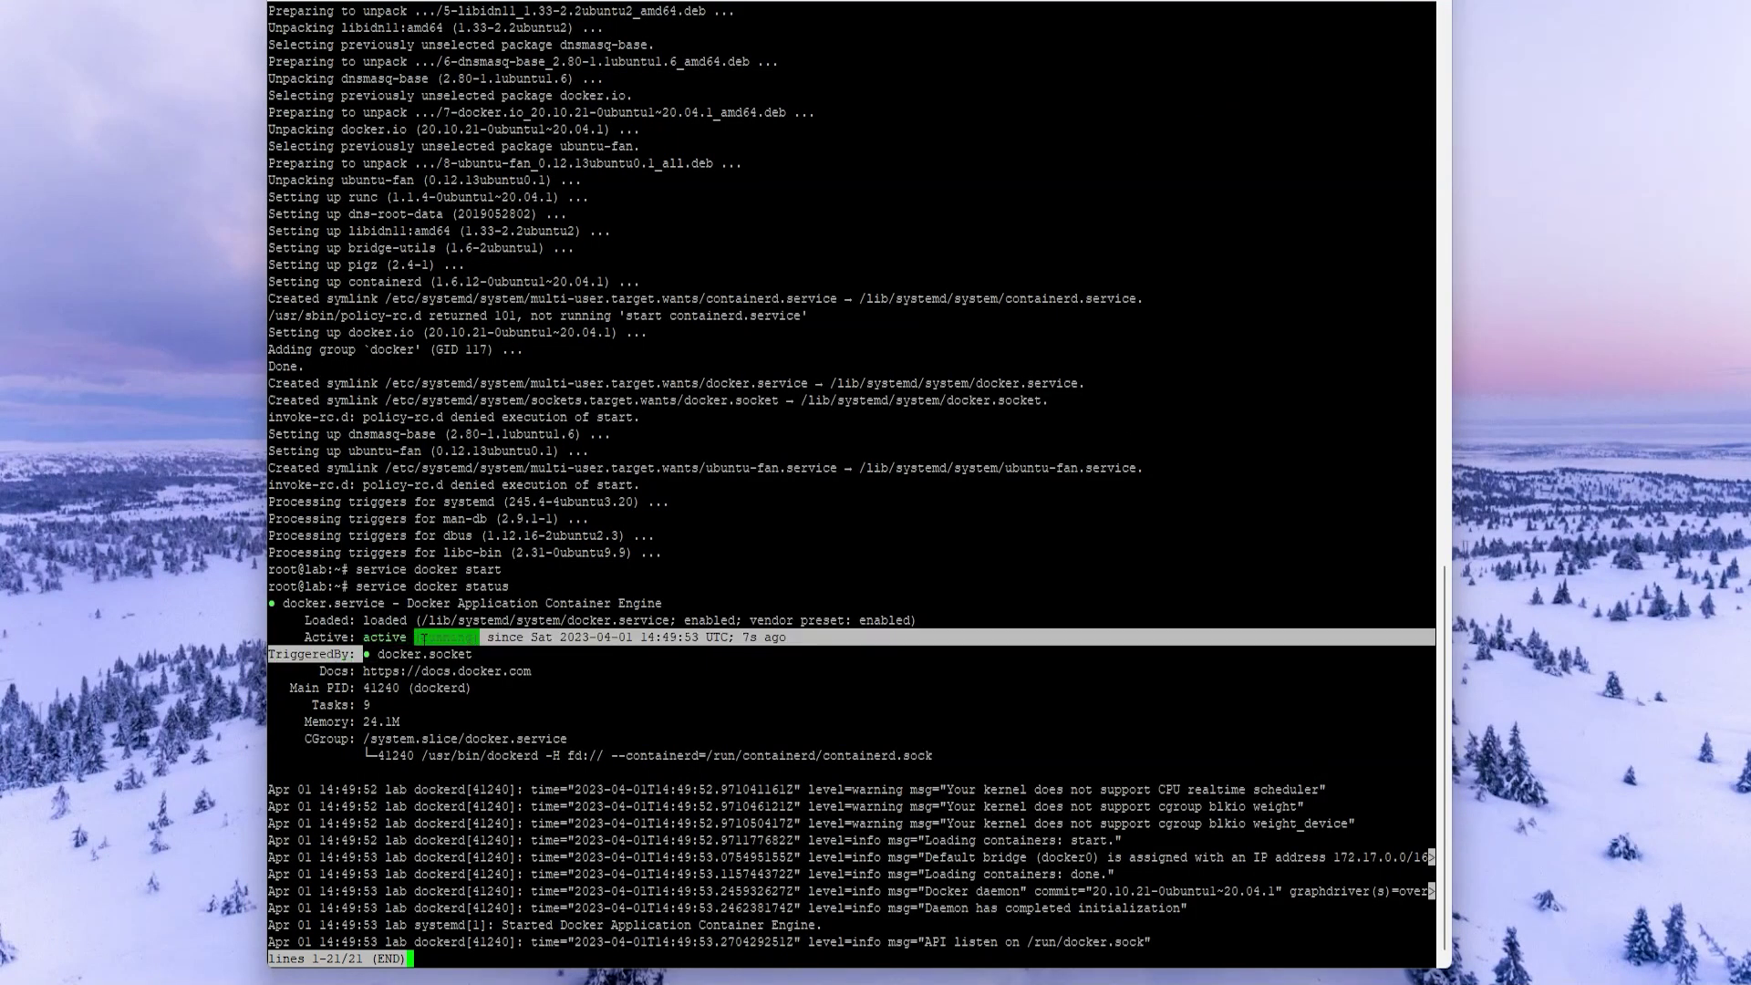
triple_click(501, 637)
drag(790, 638, 420, 637)
click(791, 734)
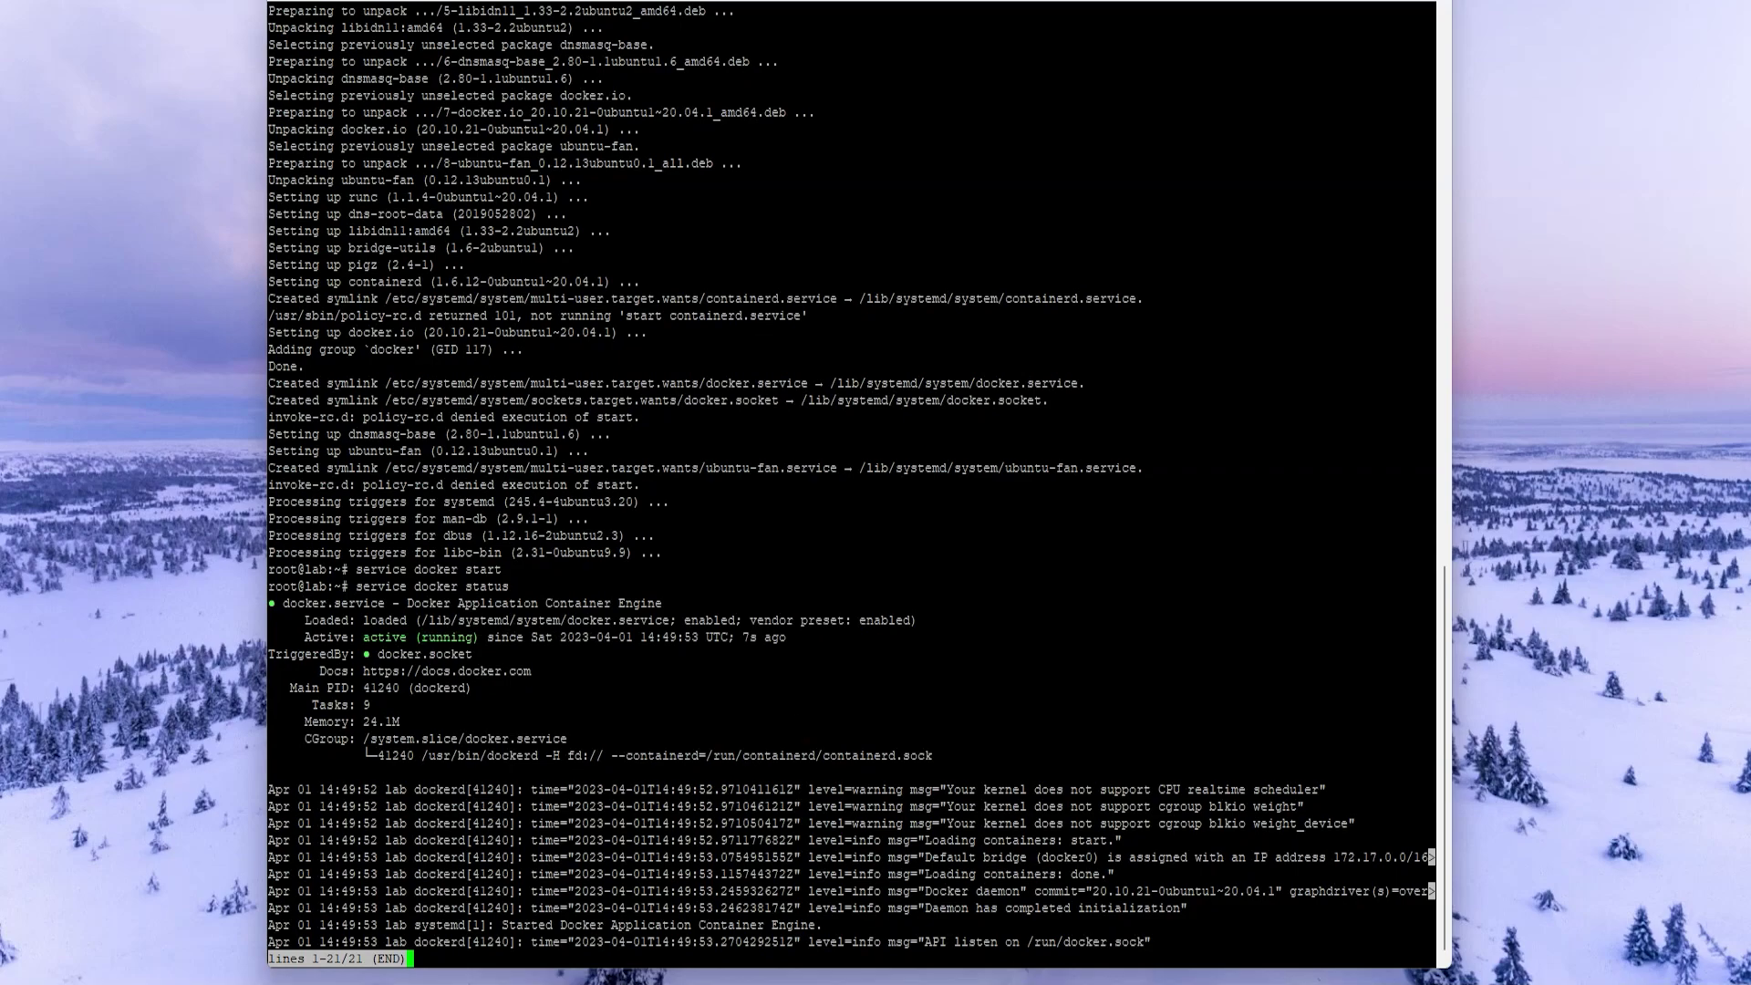
key(ctrl+c)
key(ctrl+c)
key(ctrl+c)
key(ctrl+c)
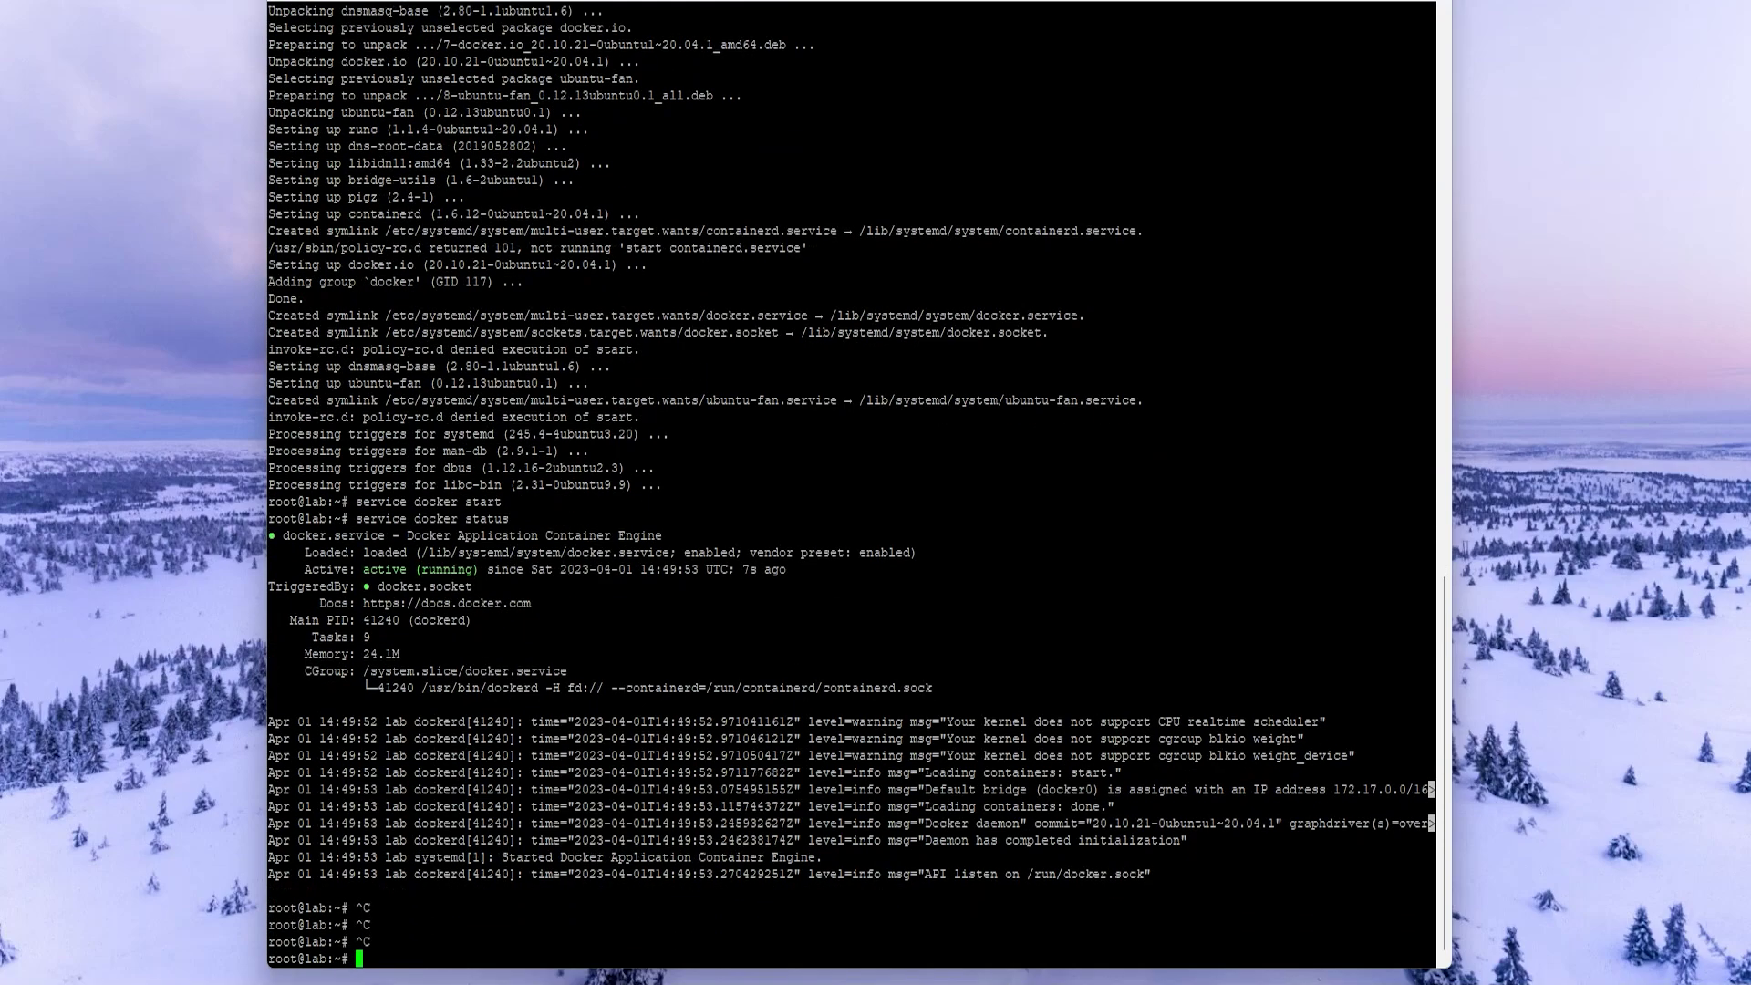
key(Up)
key(Up)
key(Up)
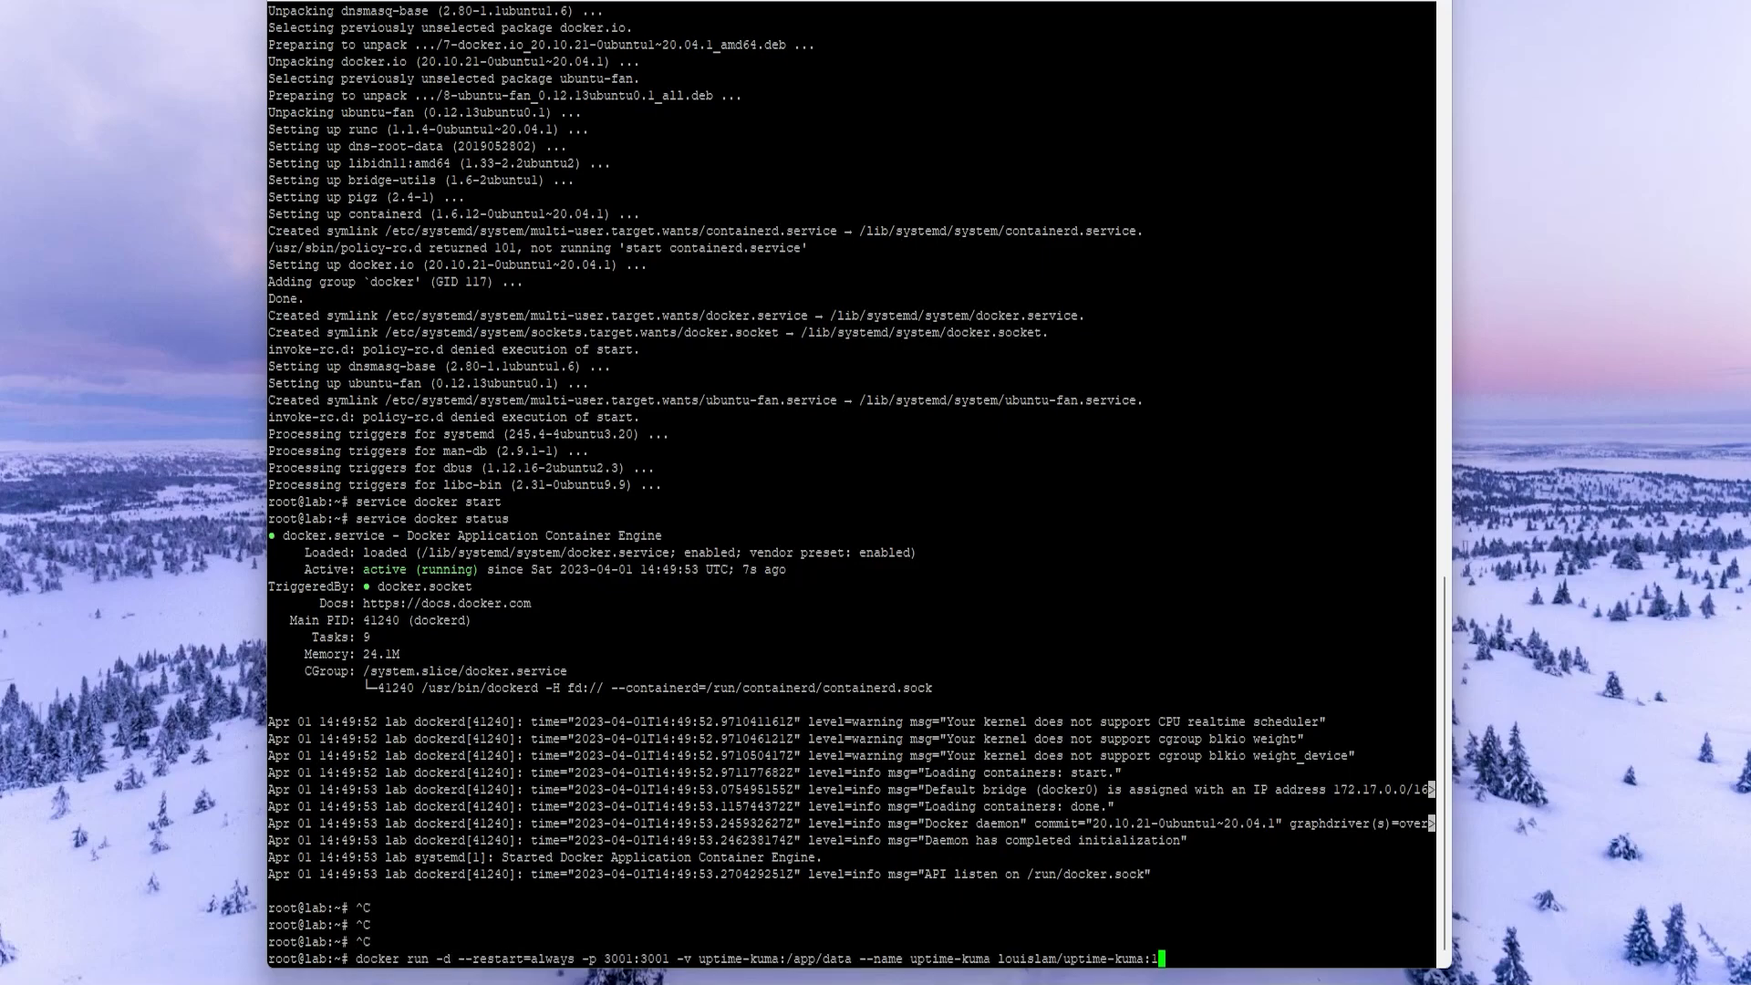
- Run the Uptime Kuma container with the 3001:3001 port mapping
drag(604, 959, 670, 959)
key(ctrl+c)
key(Return)
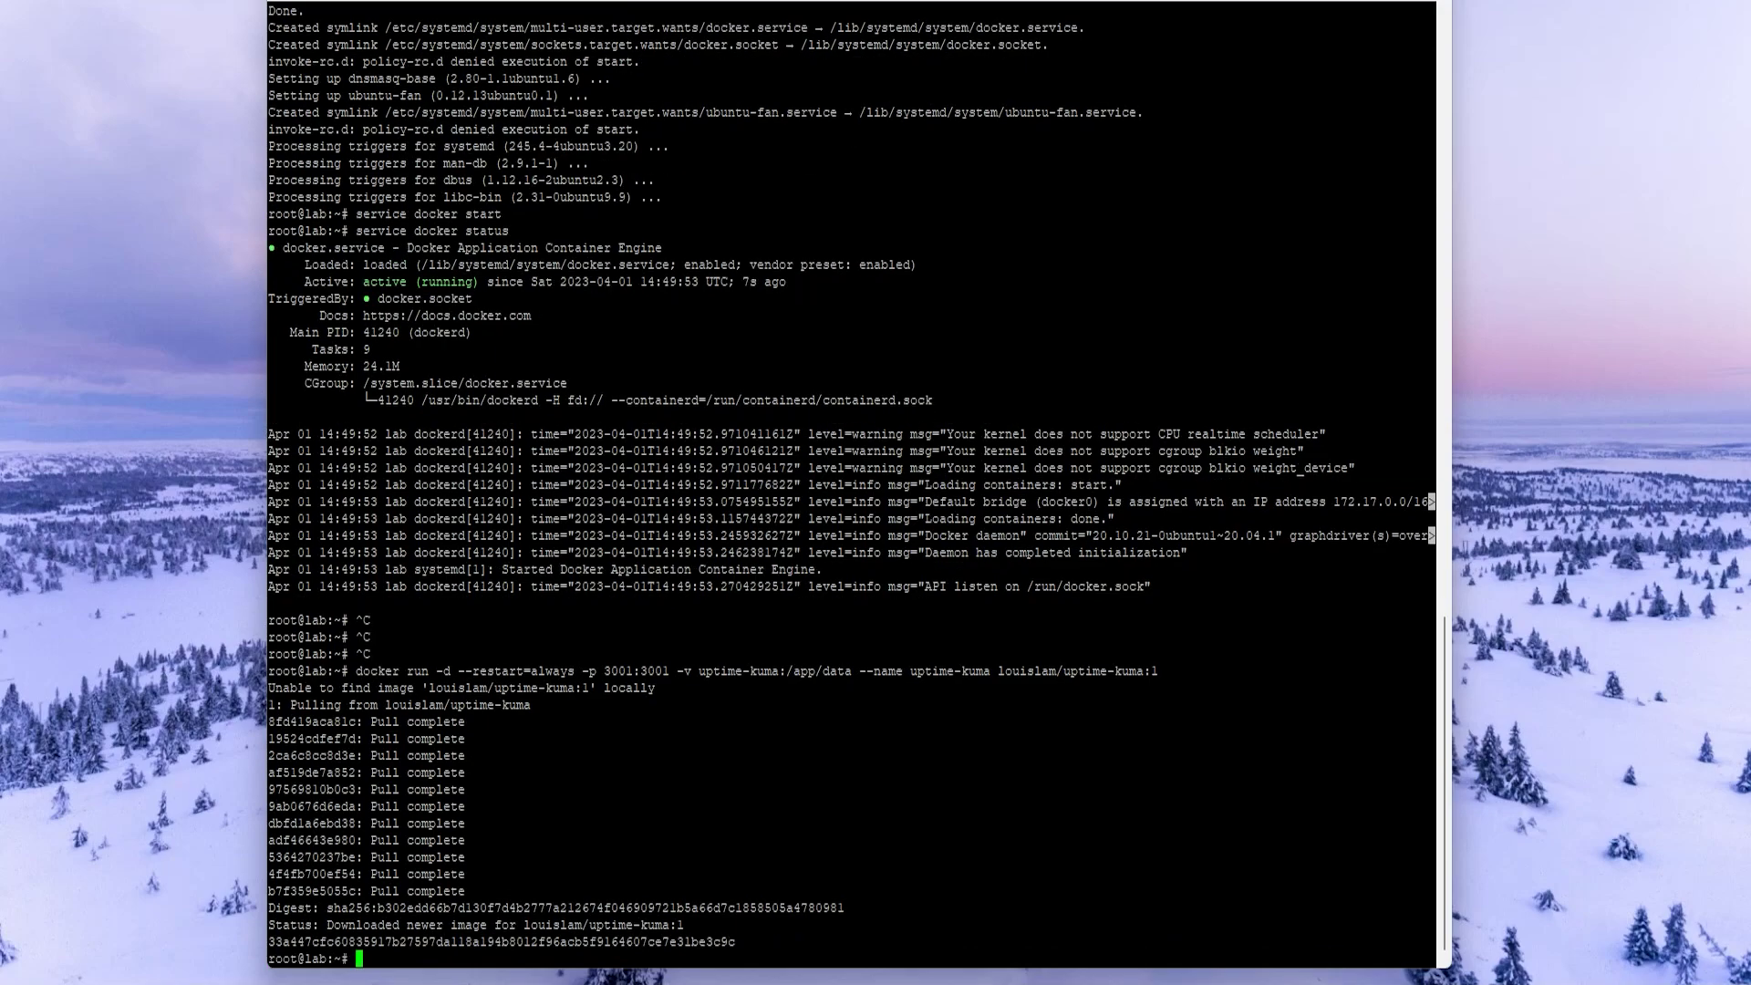
drag(268, 941, 746, 941)
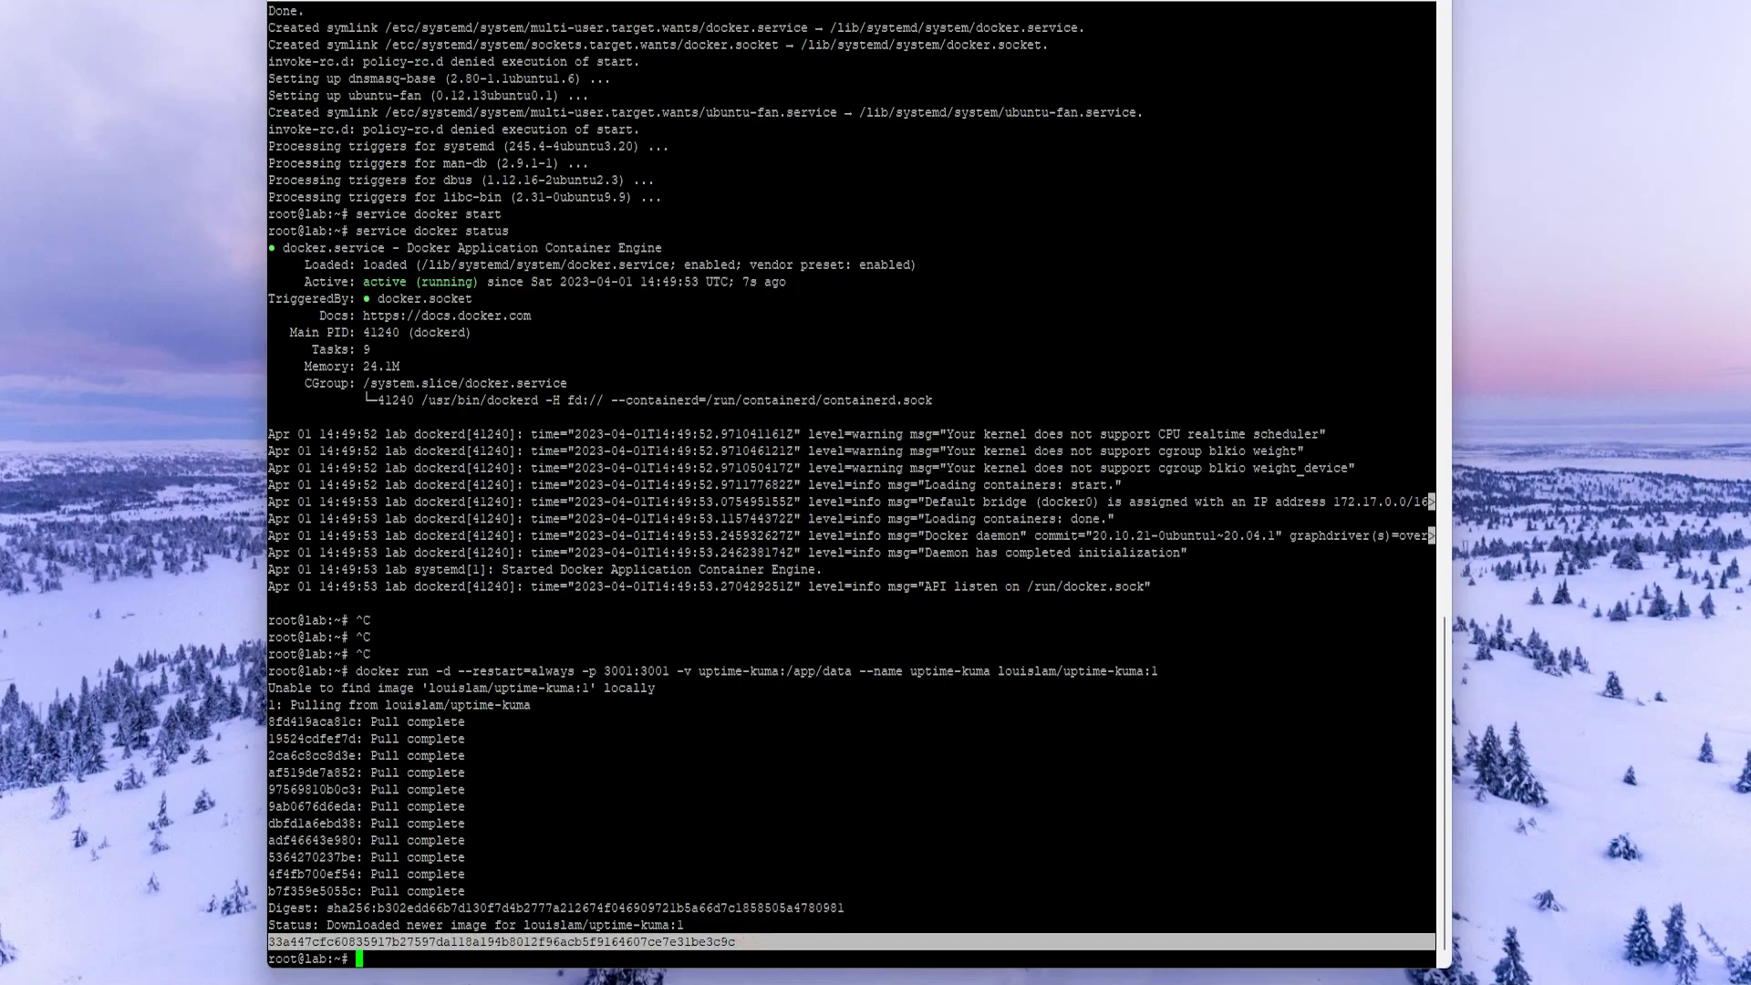
right_click(746, 941)
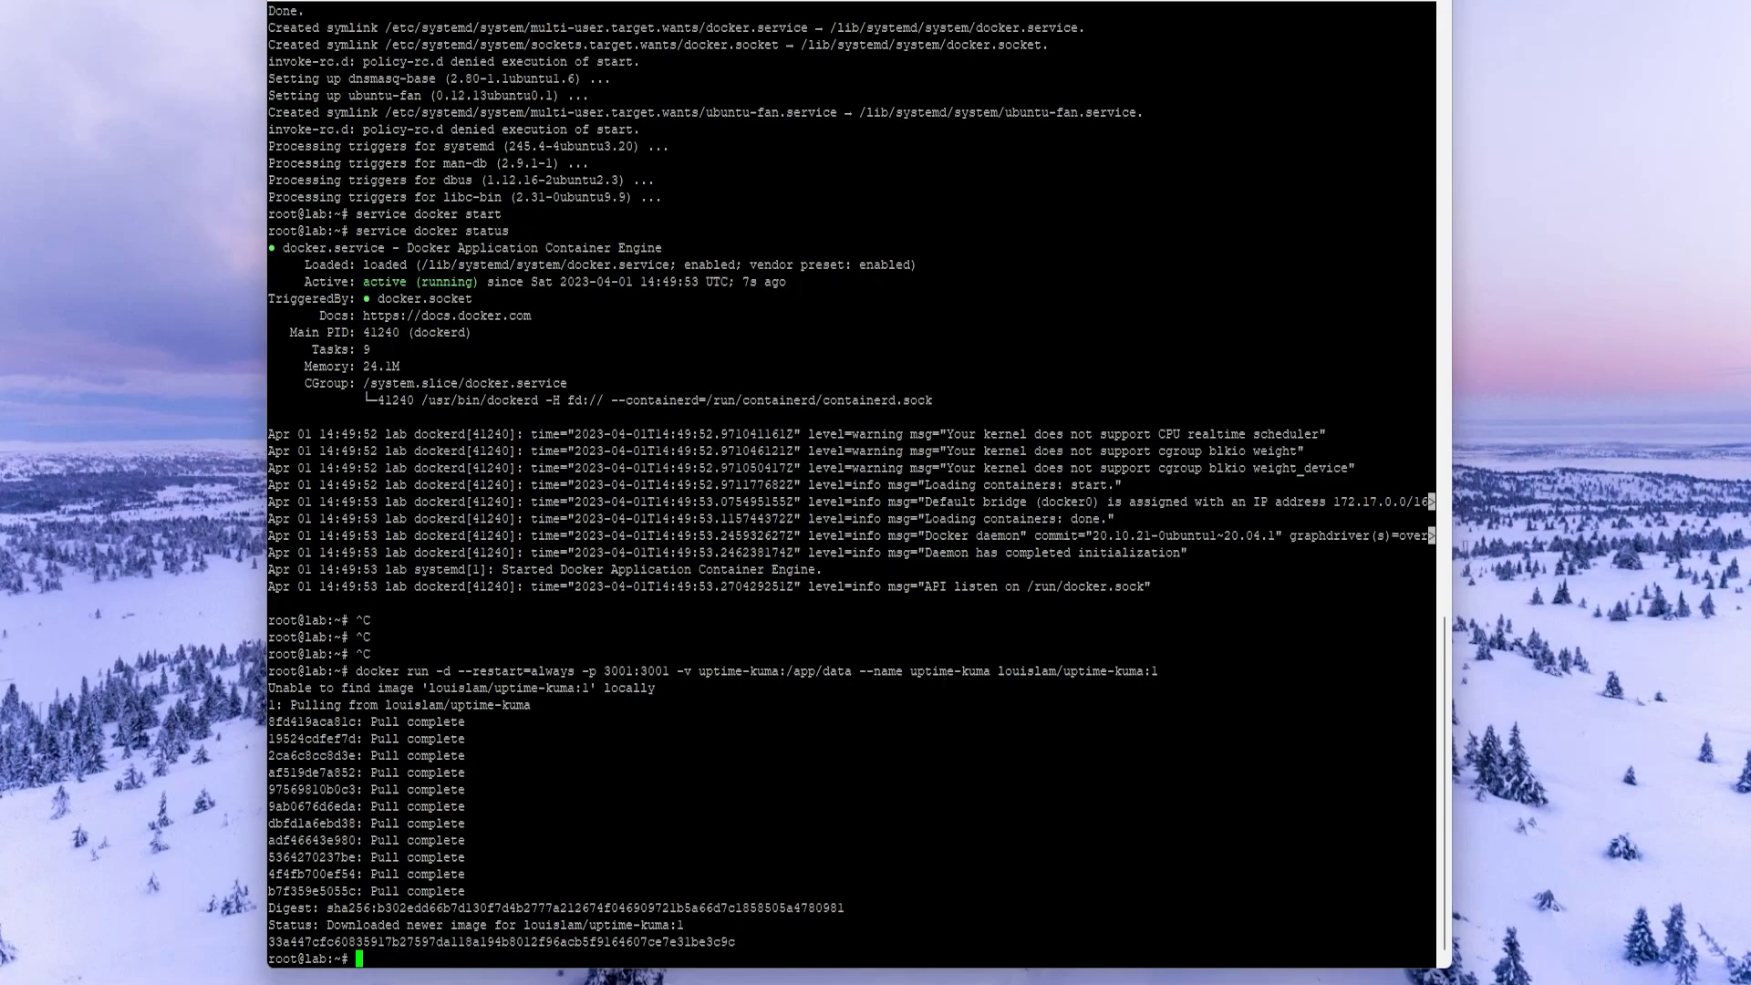
- List all containers with docker ps -a, confirming uptime-kuma is Up with 3001->3001
text(docker ps -a)
key(Return)
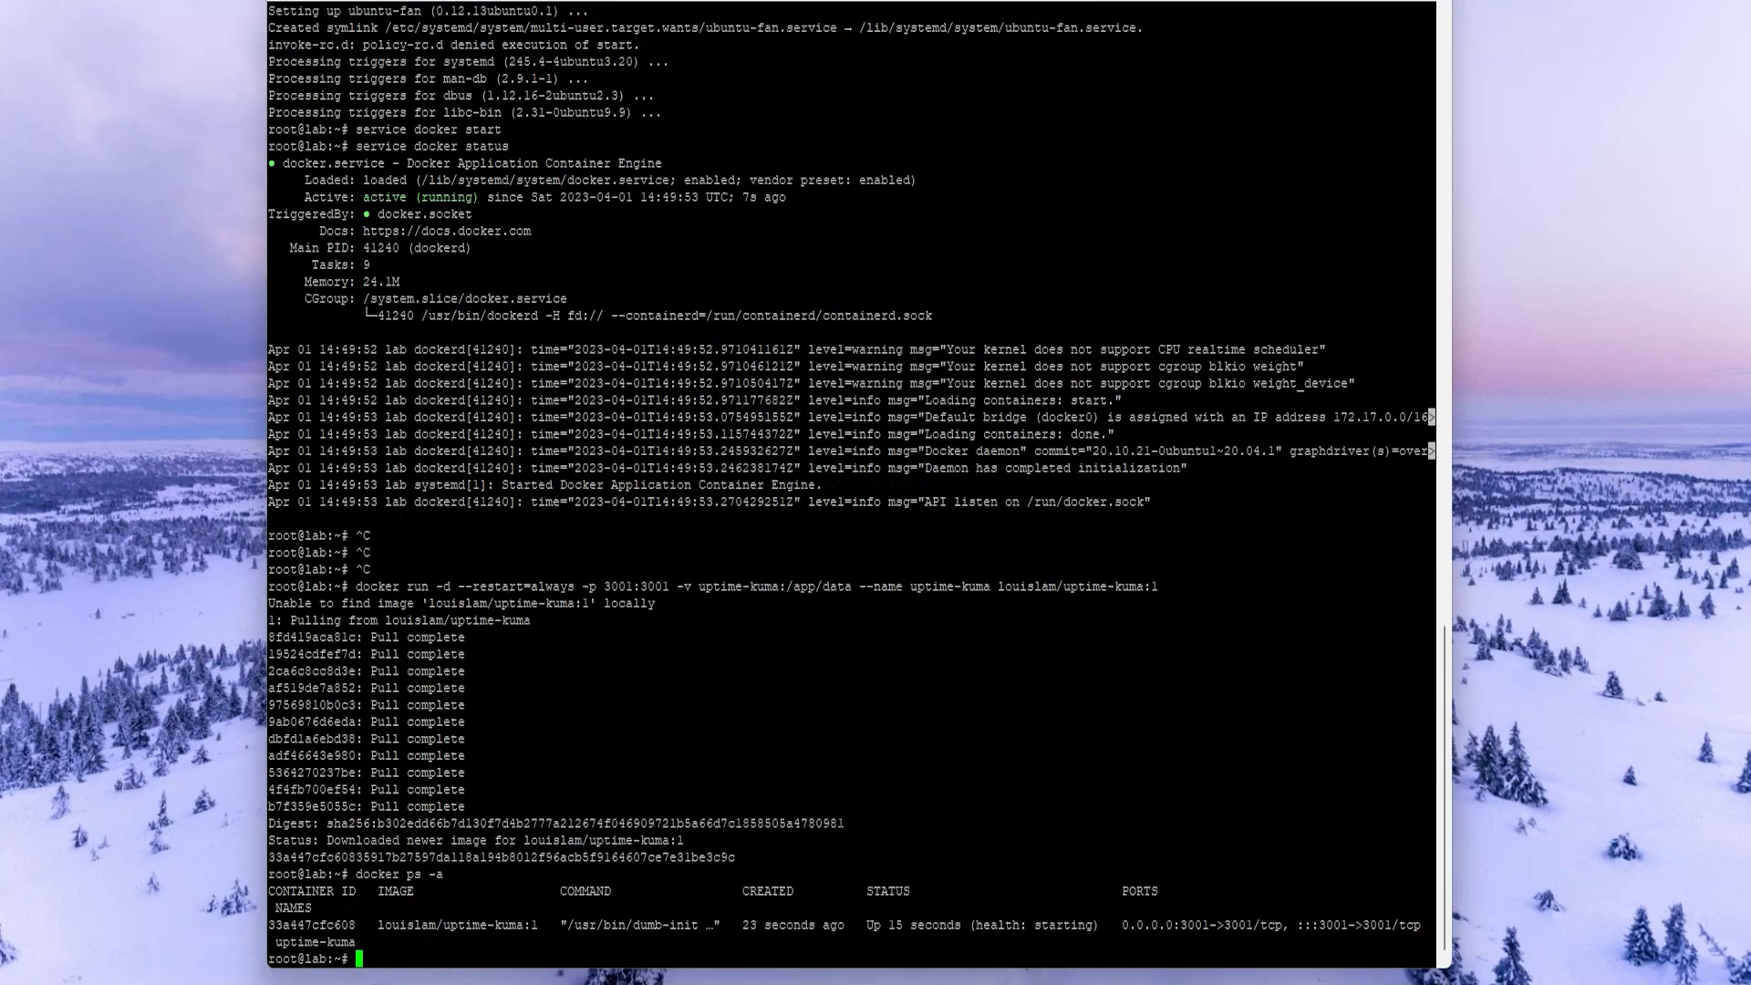
drag(268, 891, 428, 891)
drag(268, 925, 356, 925)
click(401, 835)
double_click(307, 925)
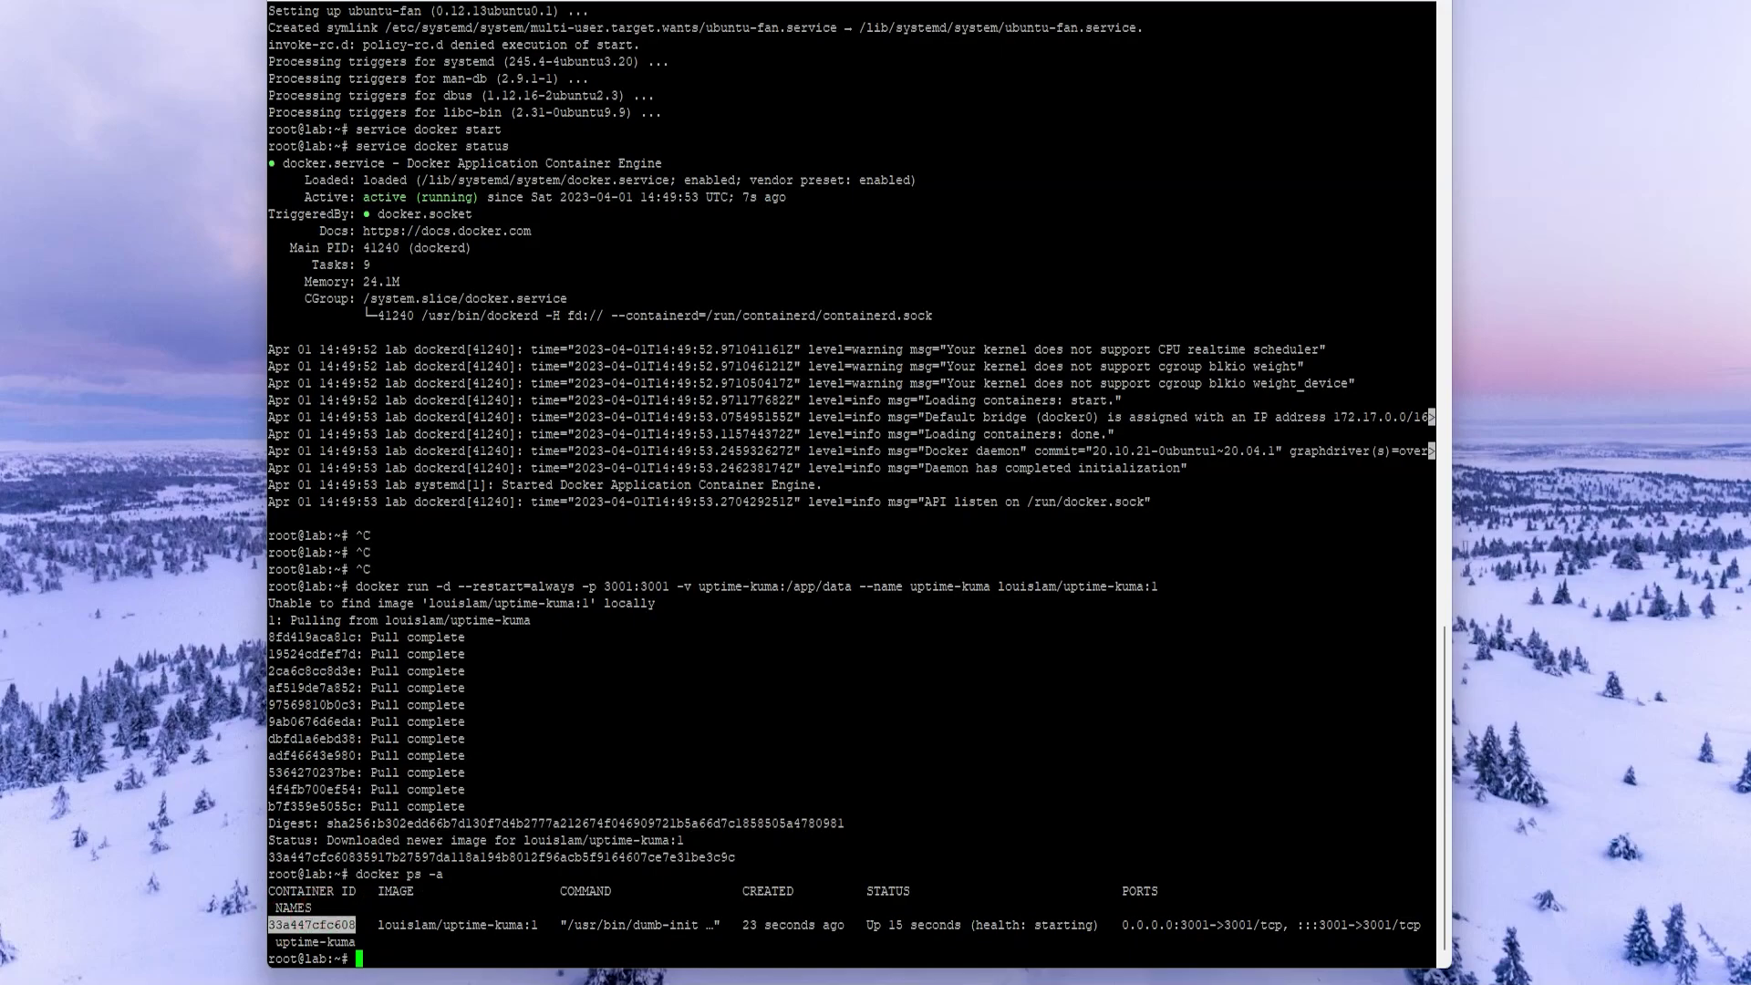
drag(736, 924, 962, 925)
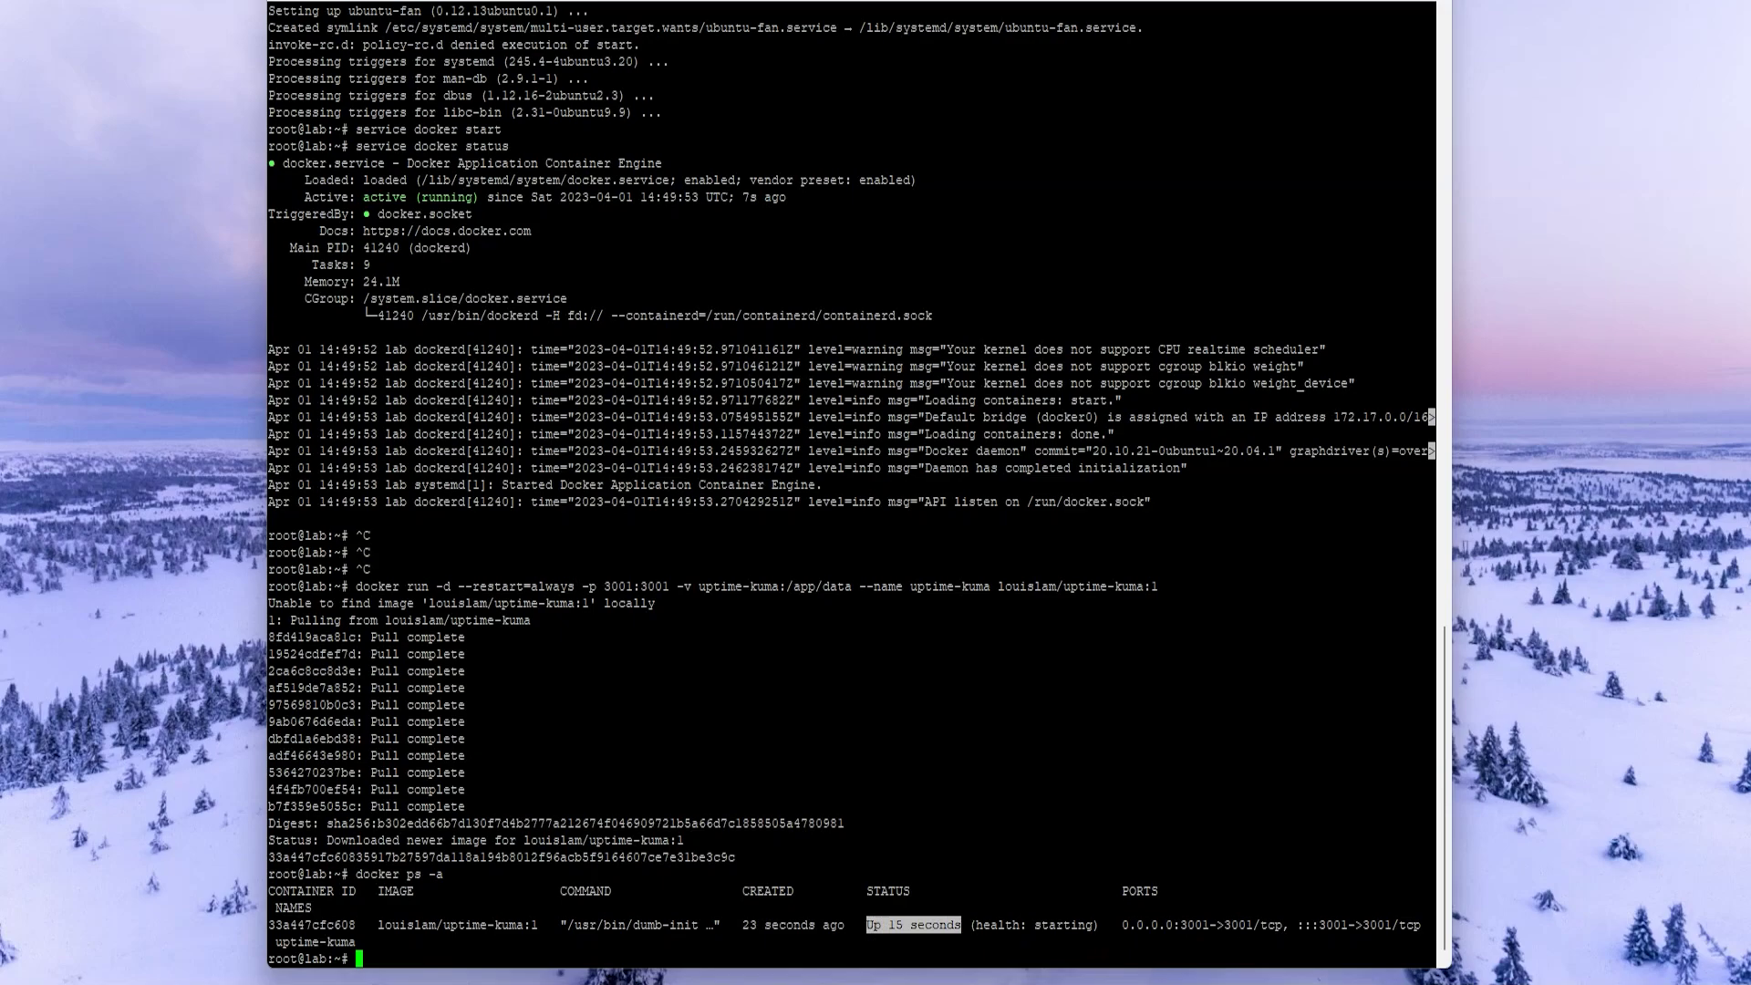
drag(1181, 925, 1242, 925)
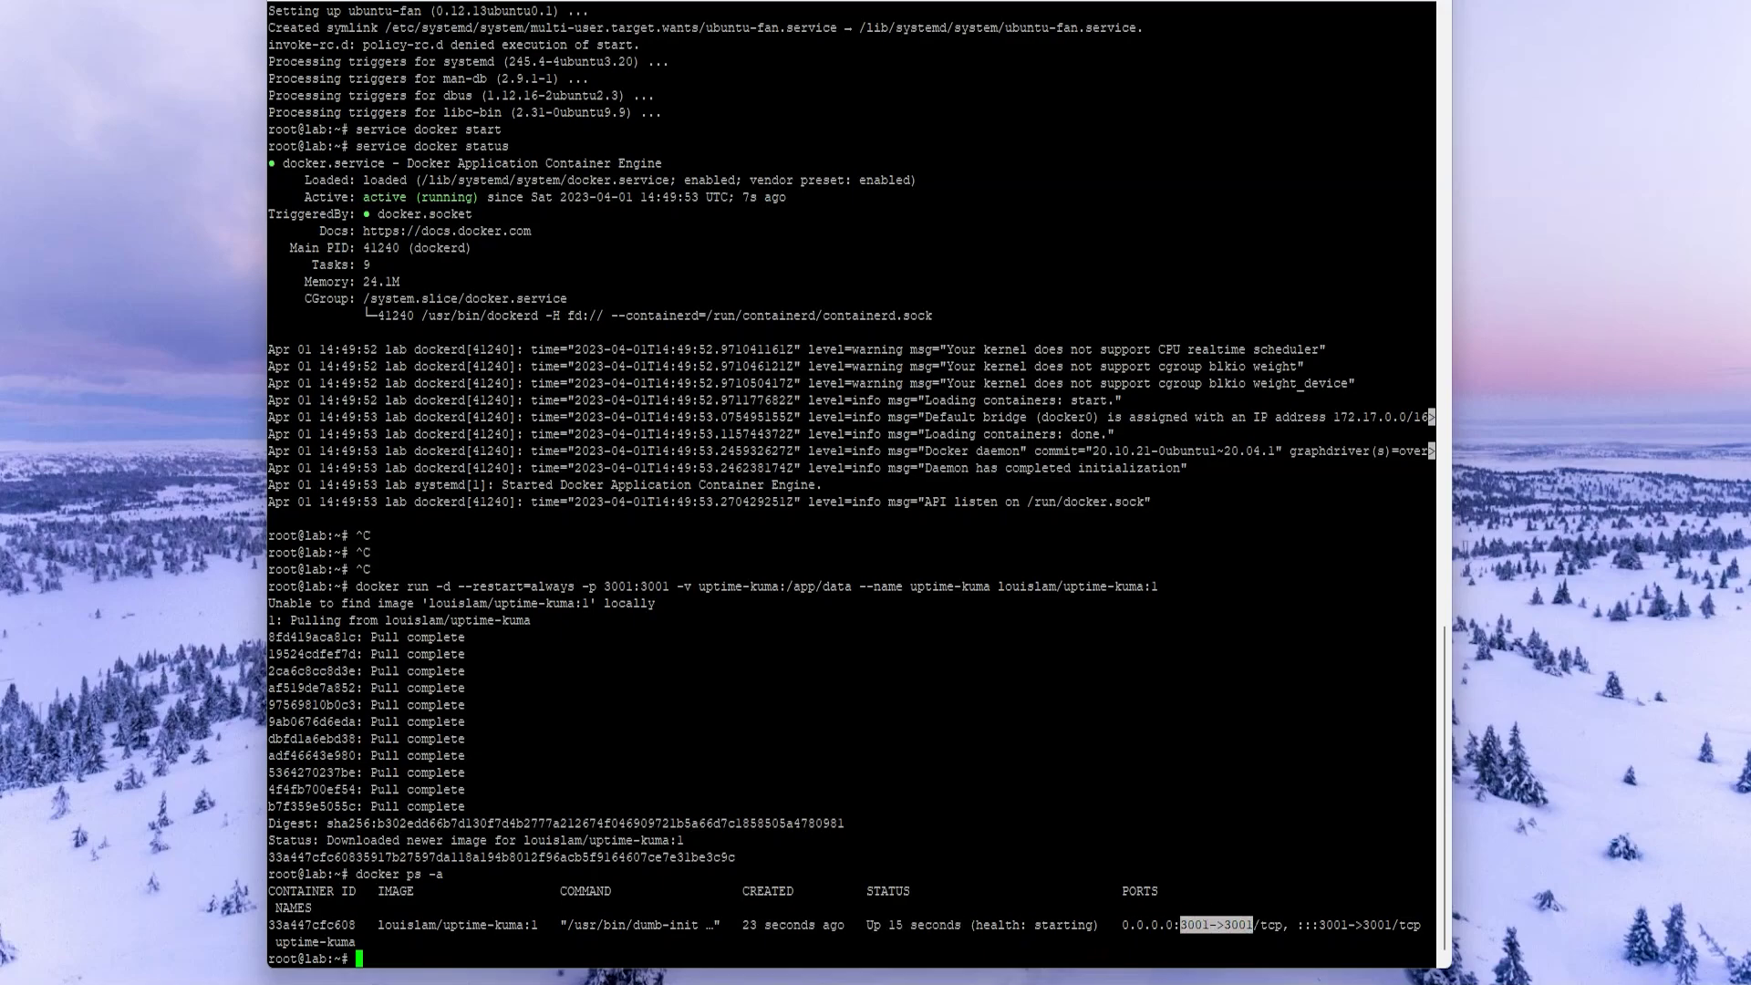
drag(613, 586, 670, 587)
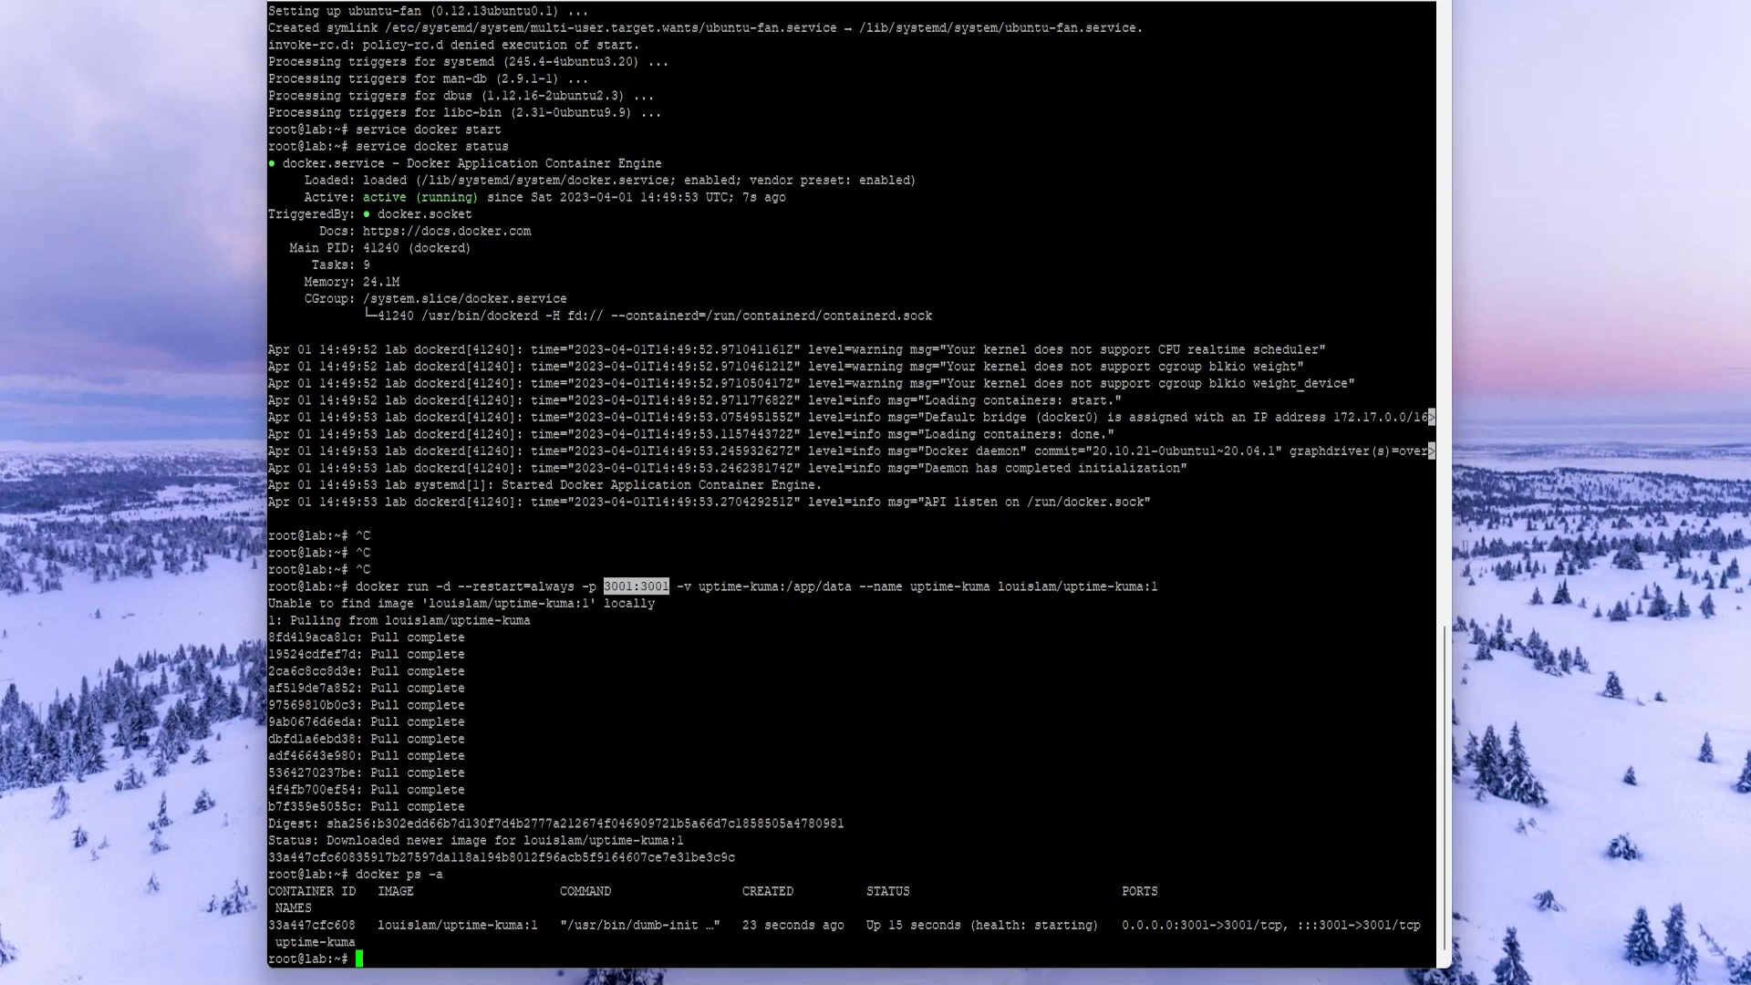
key(super)
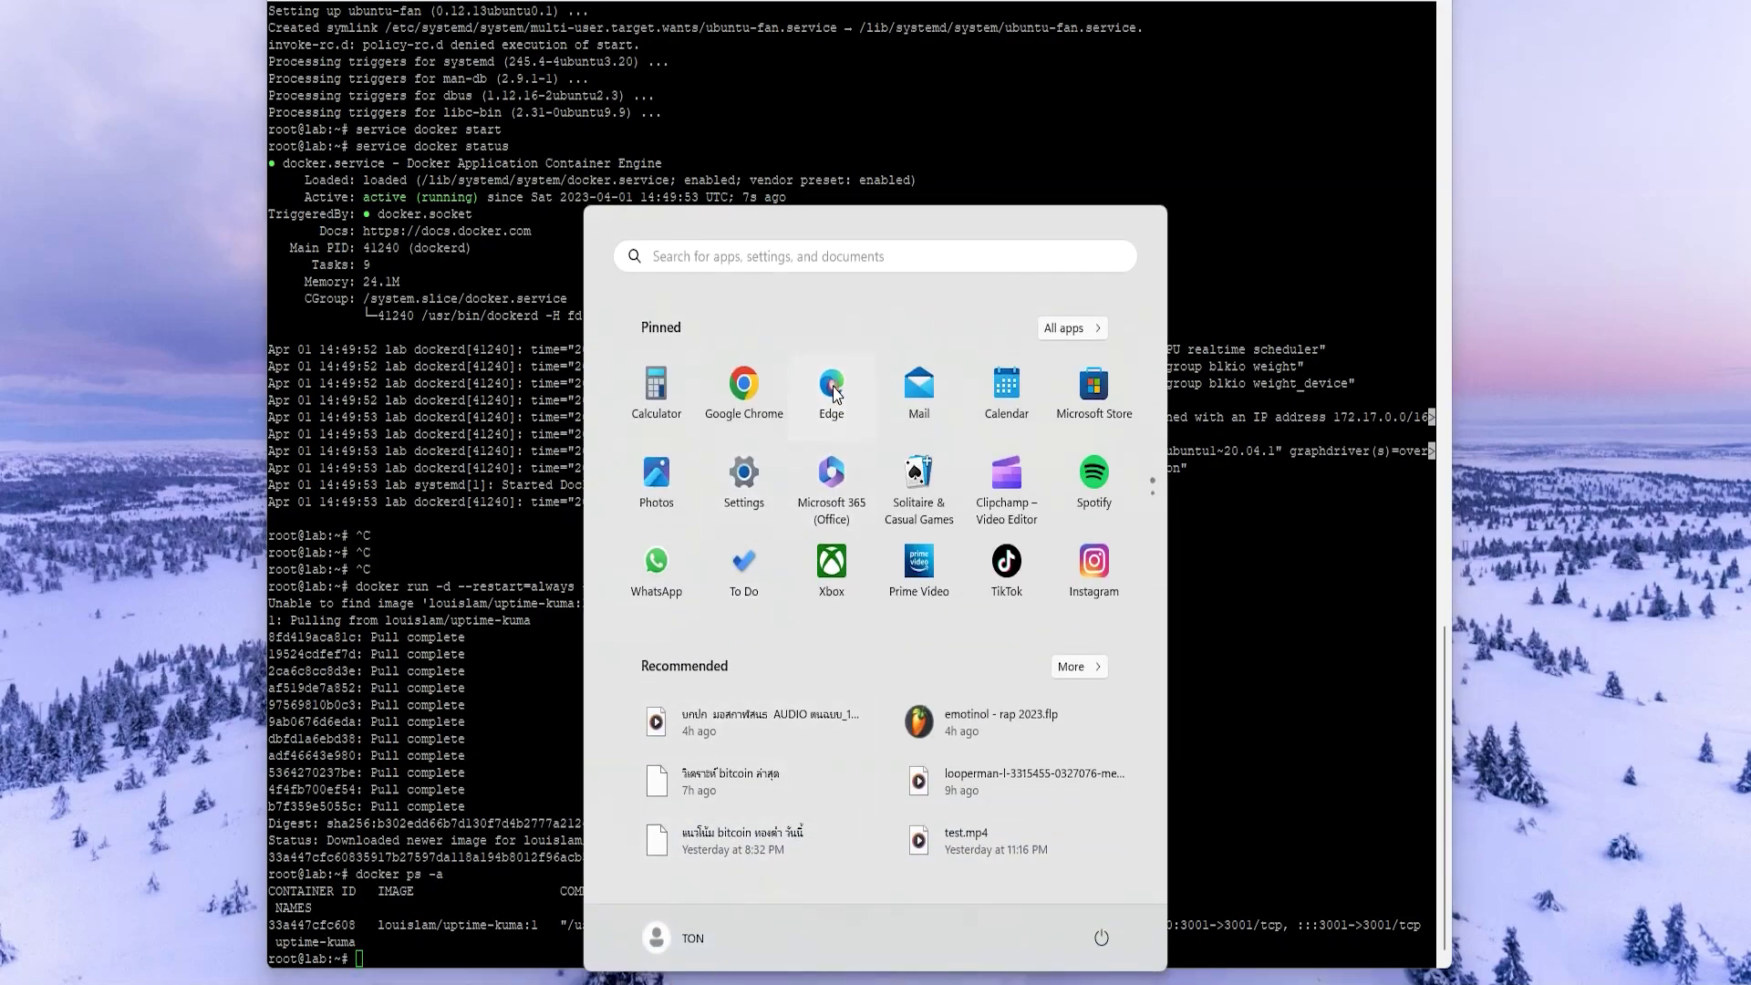
- Launch Edge, load google.com, and enter the server address 118.175.28.154:3001
click(832, 392)
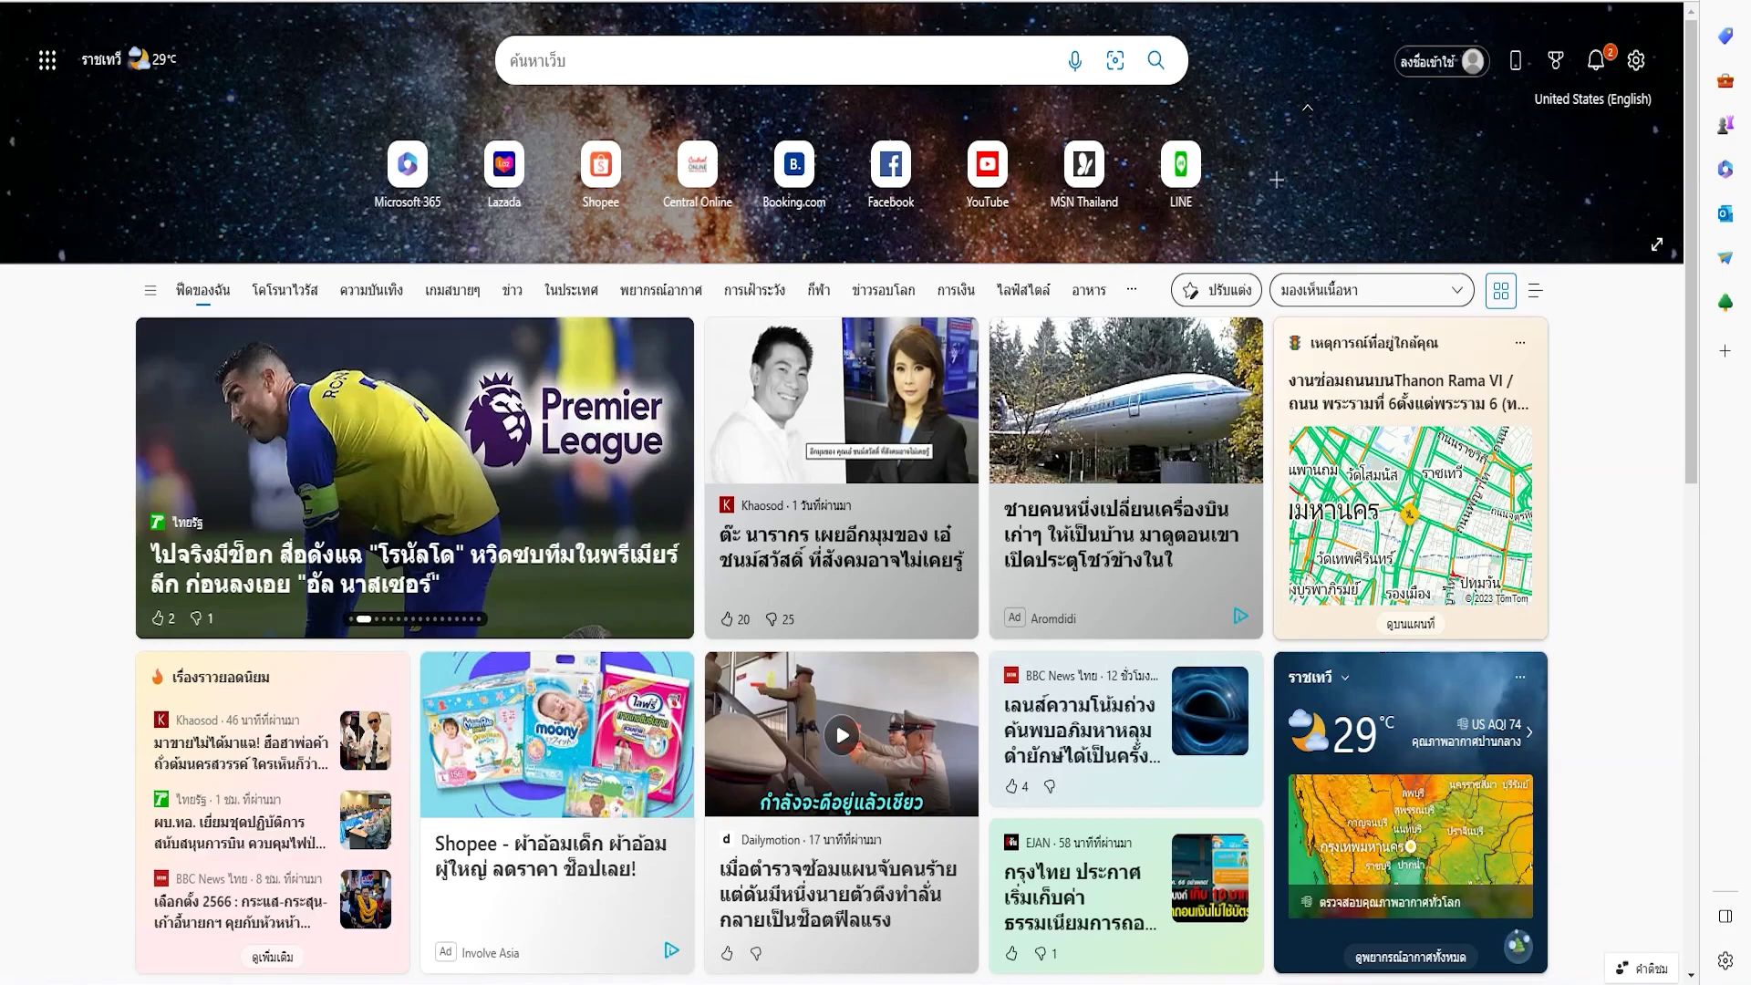
text(google)
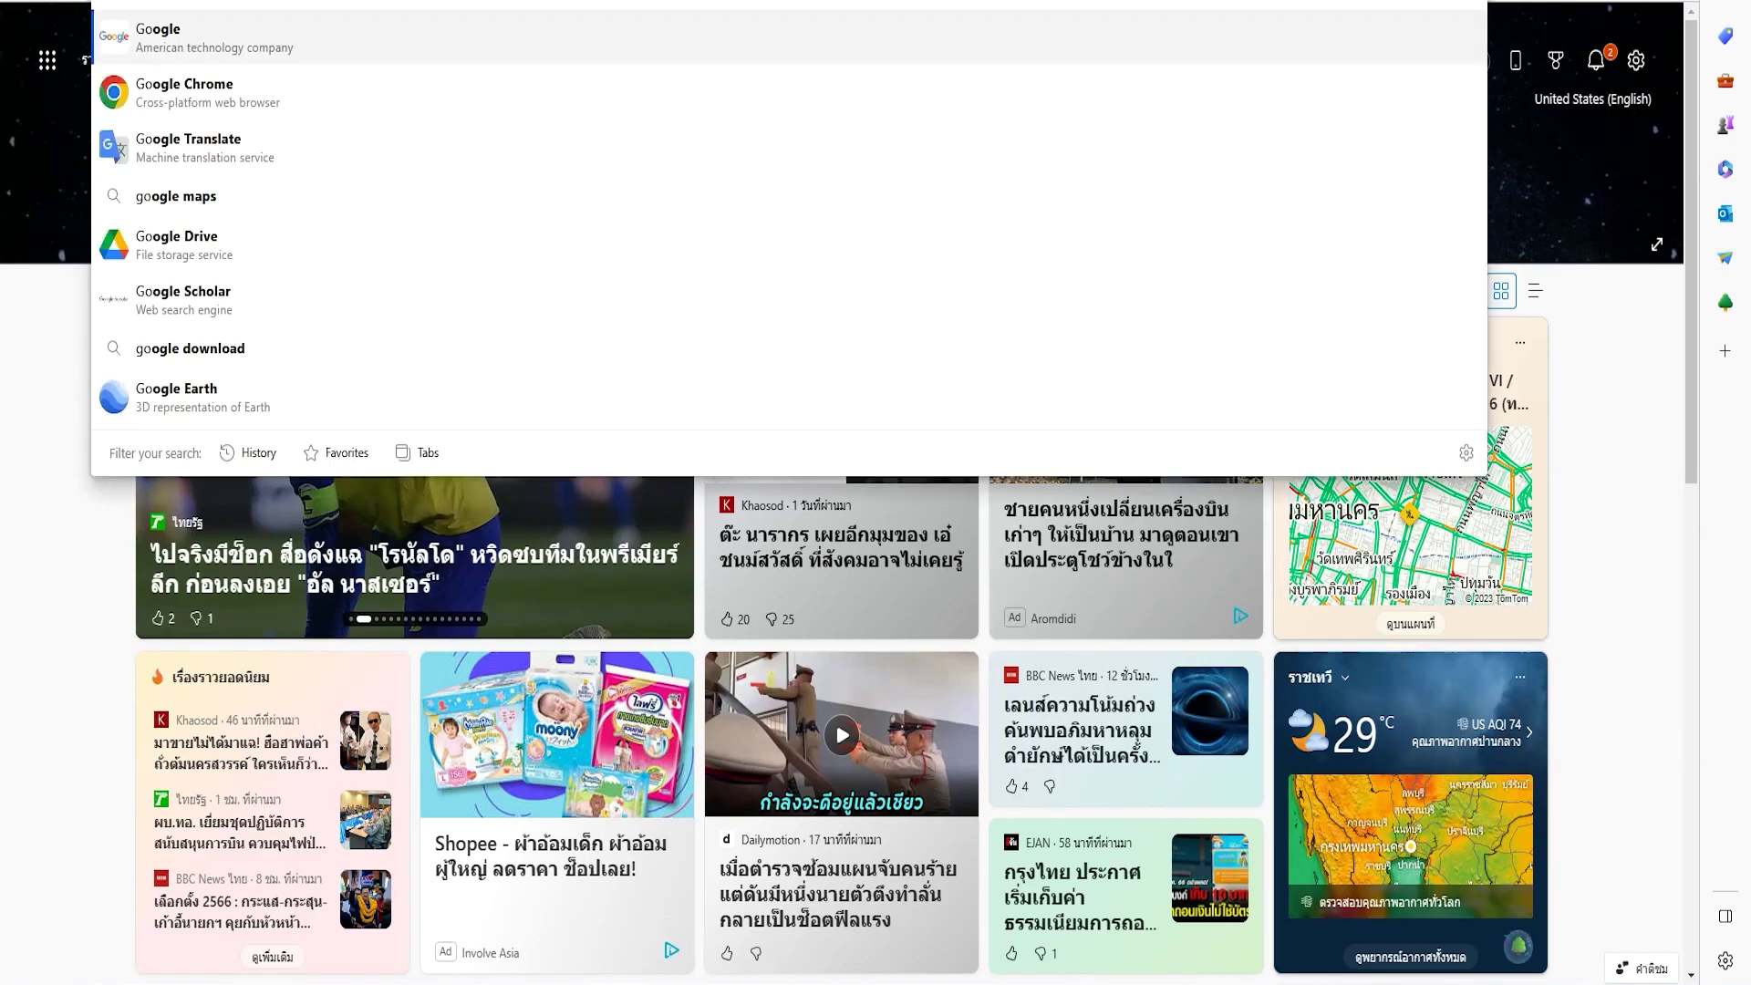
text(.com)
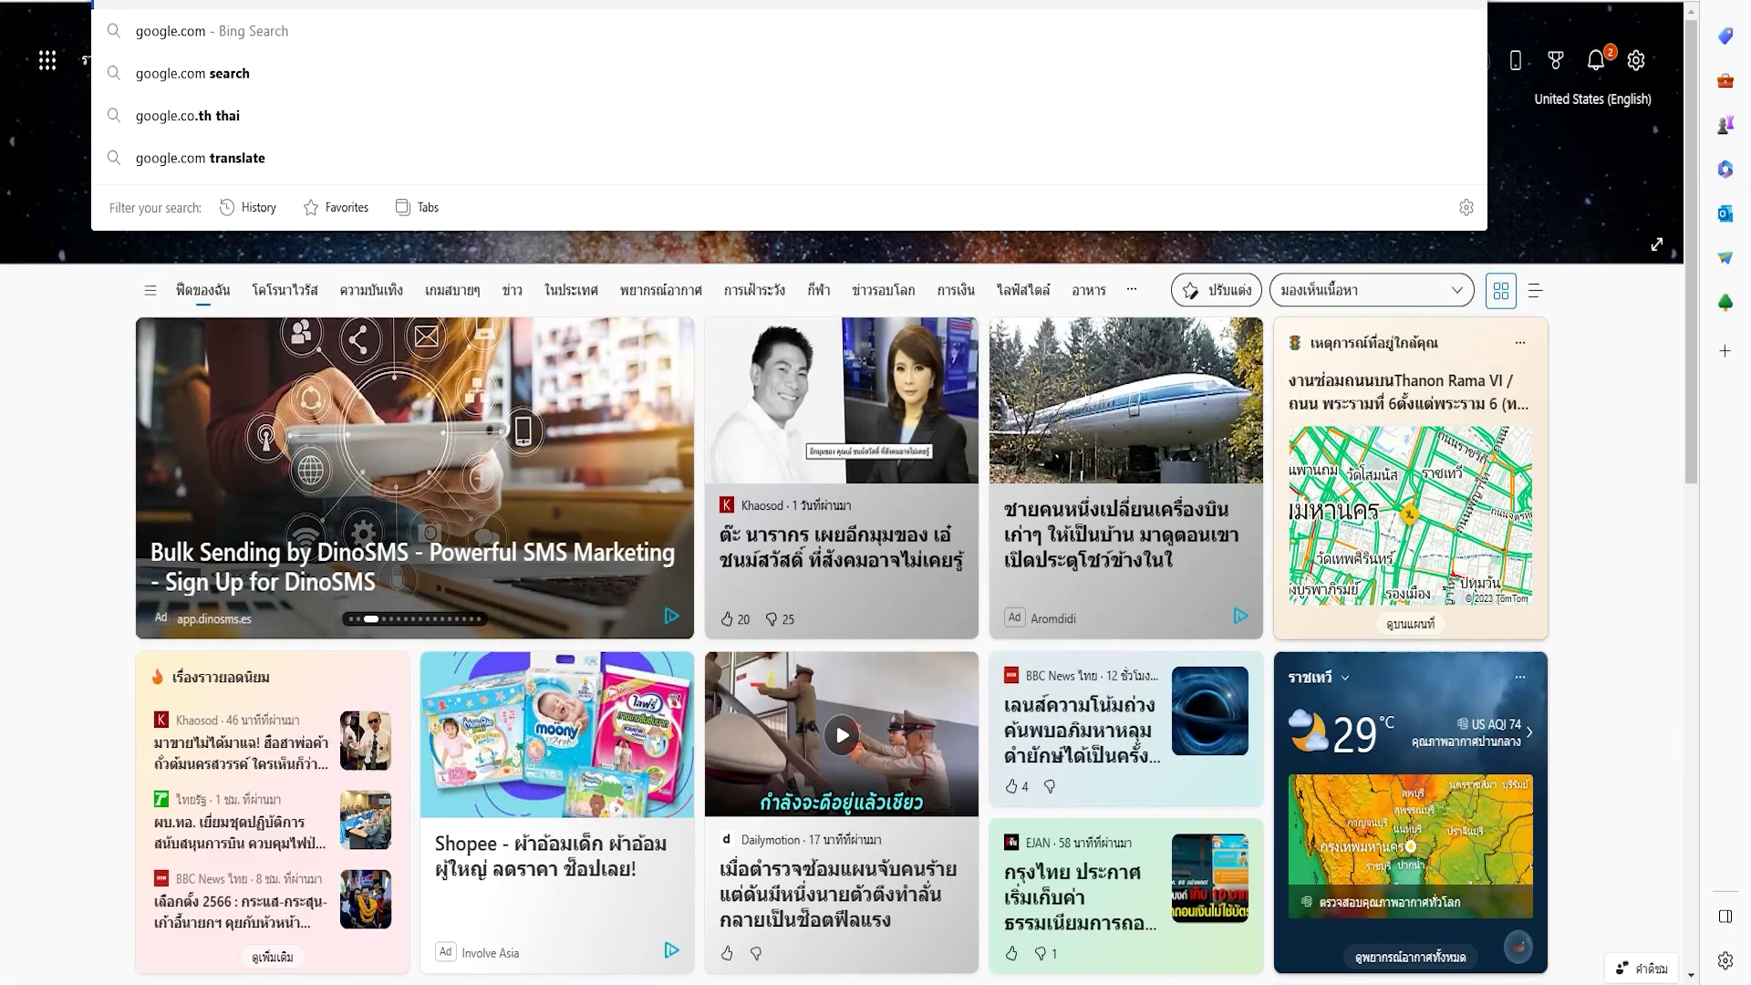
key(Return)
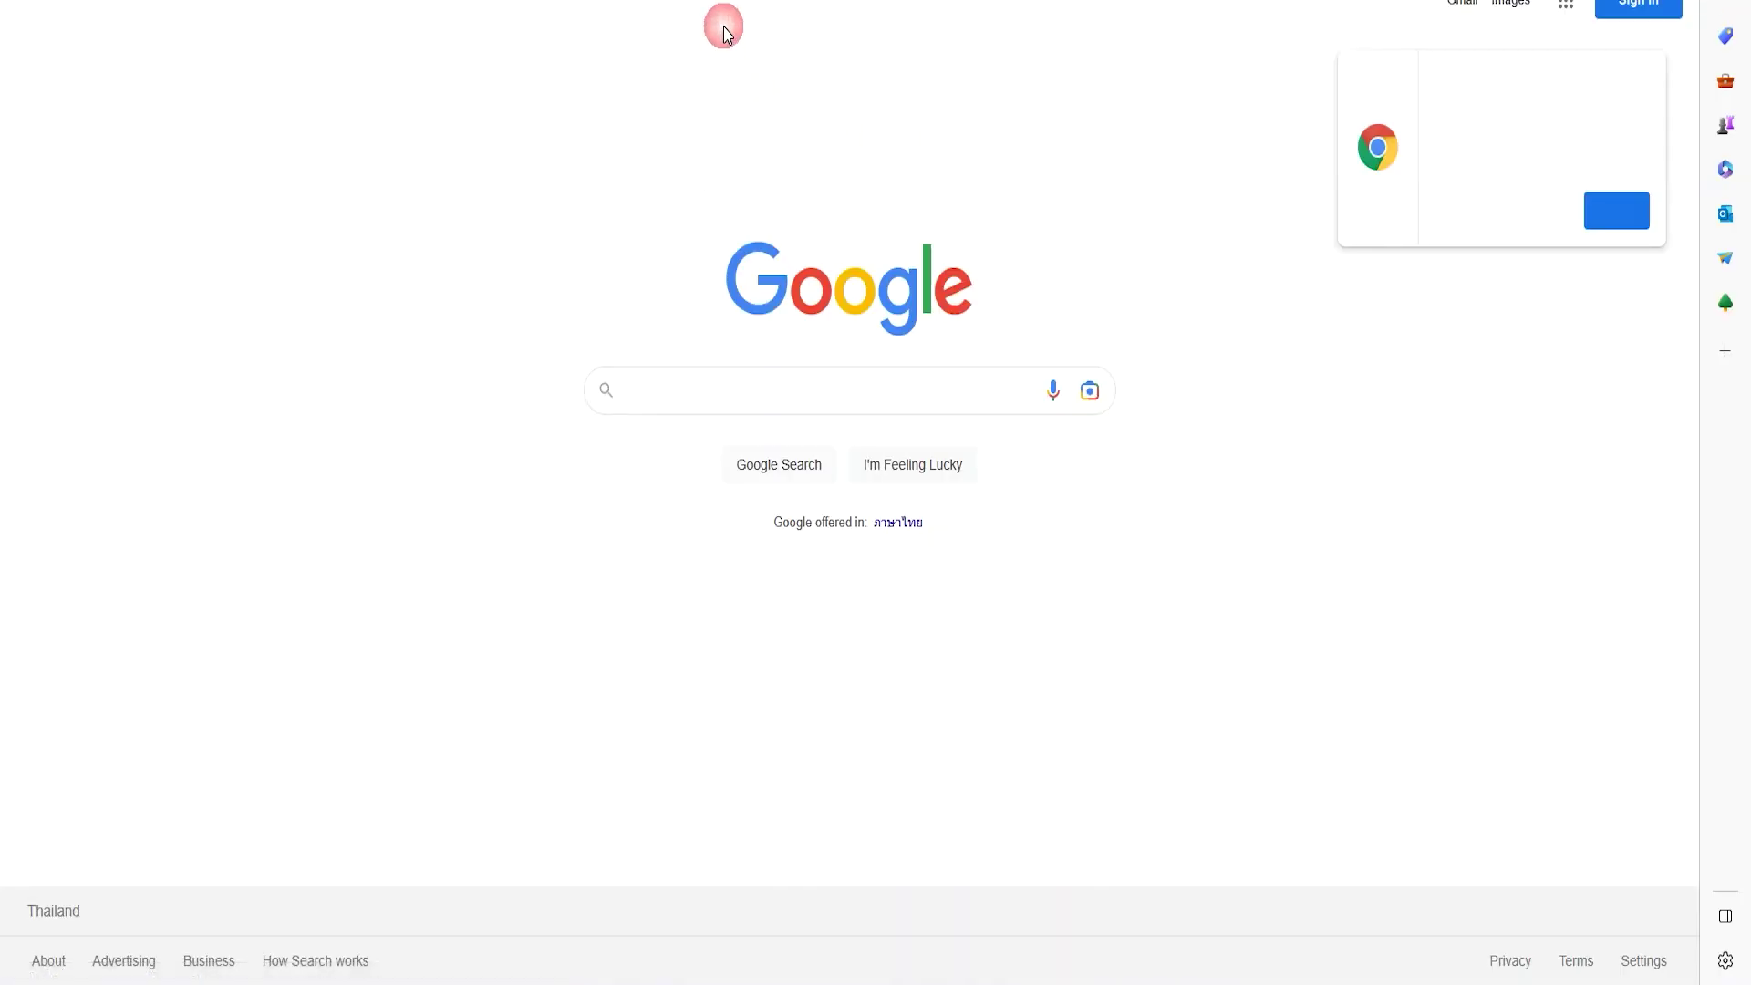
click(1533, 208)
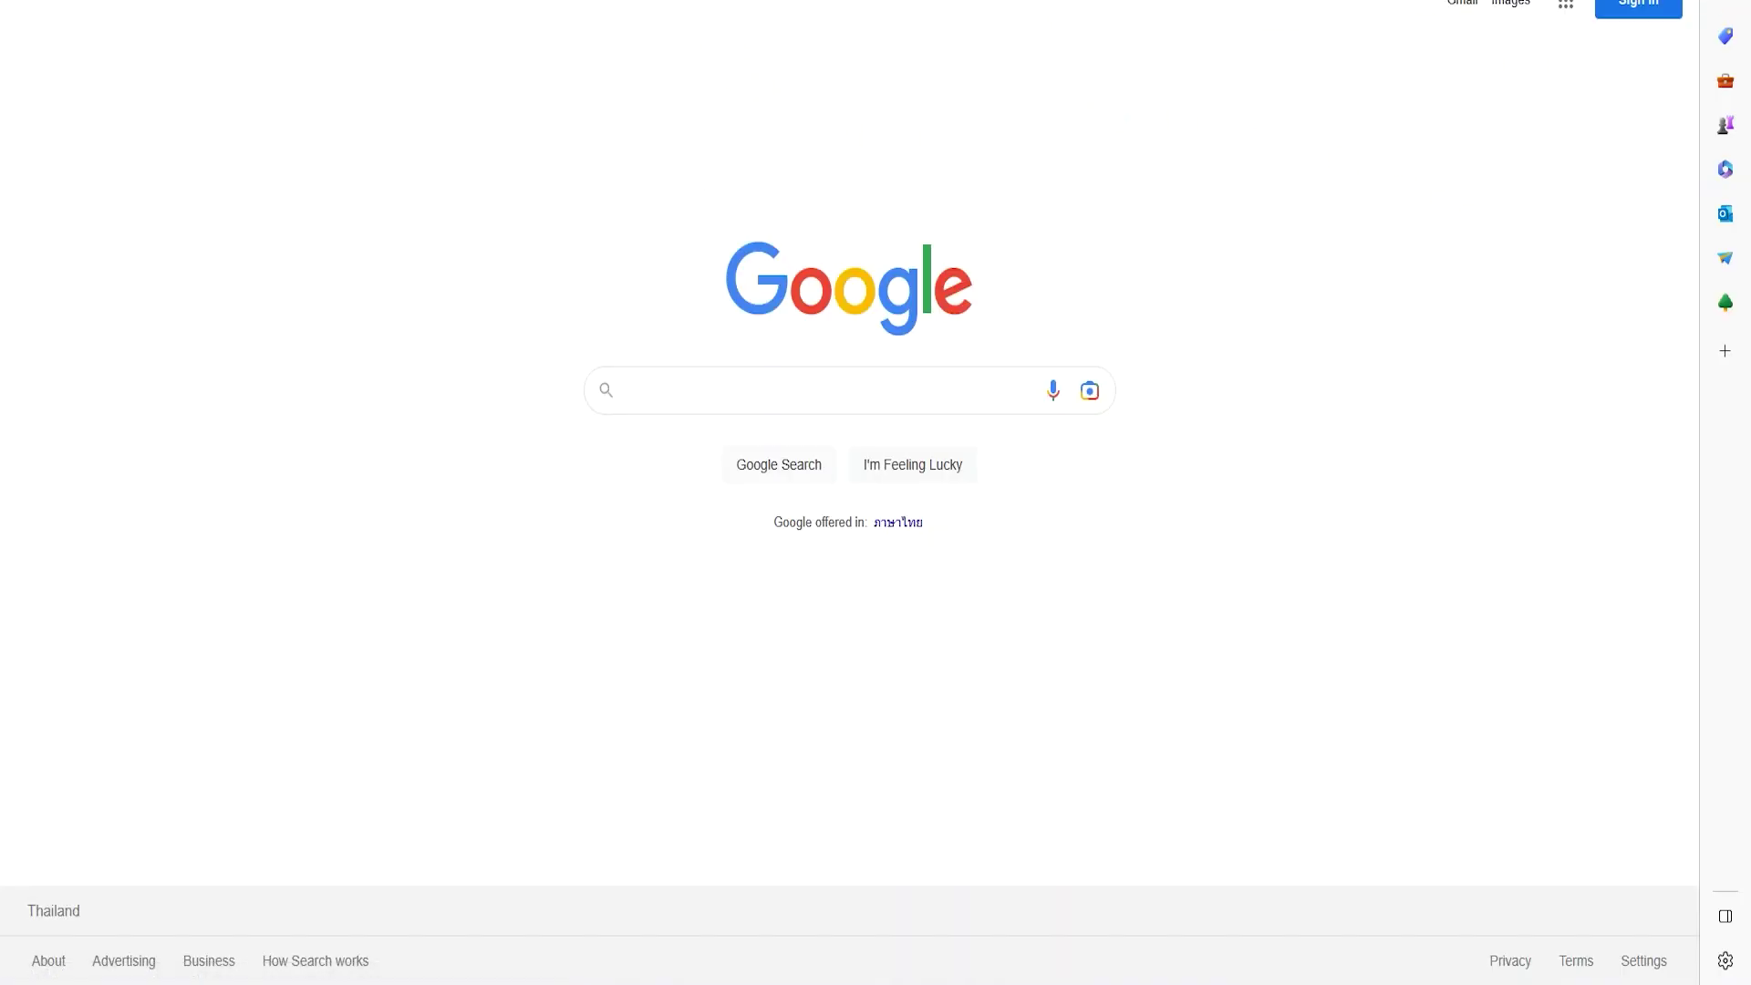
click(1044, 3)
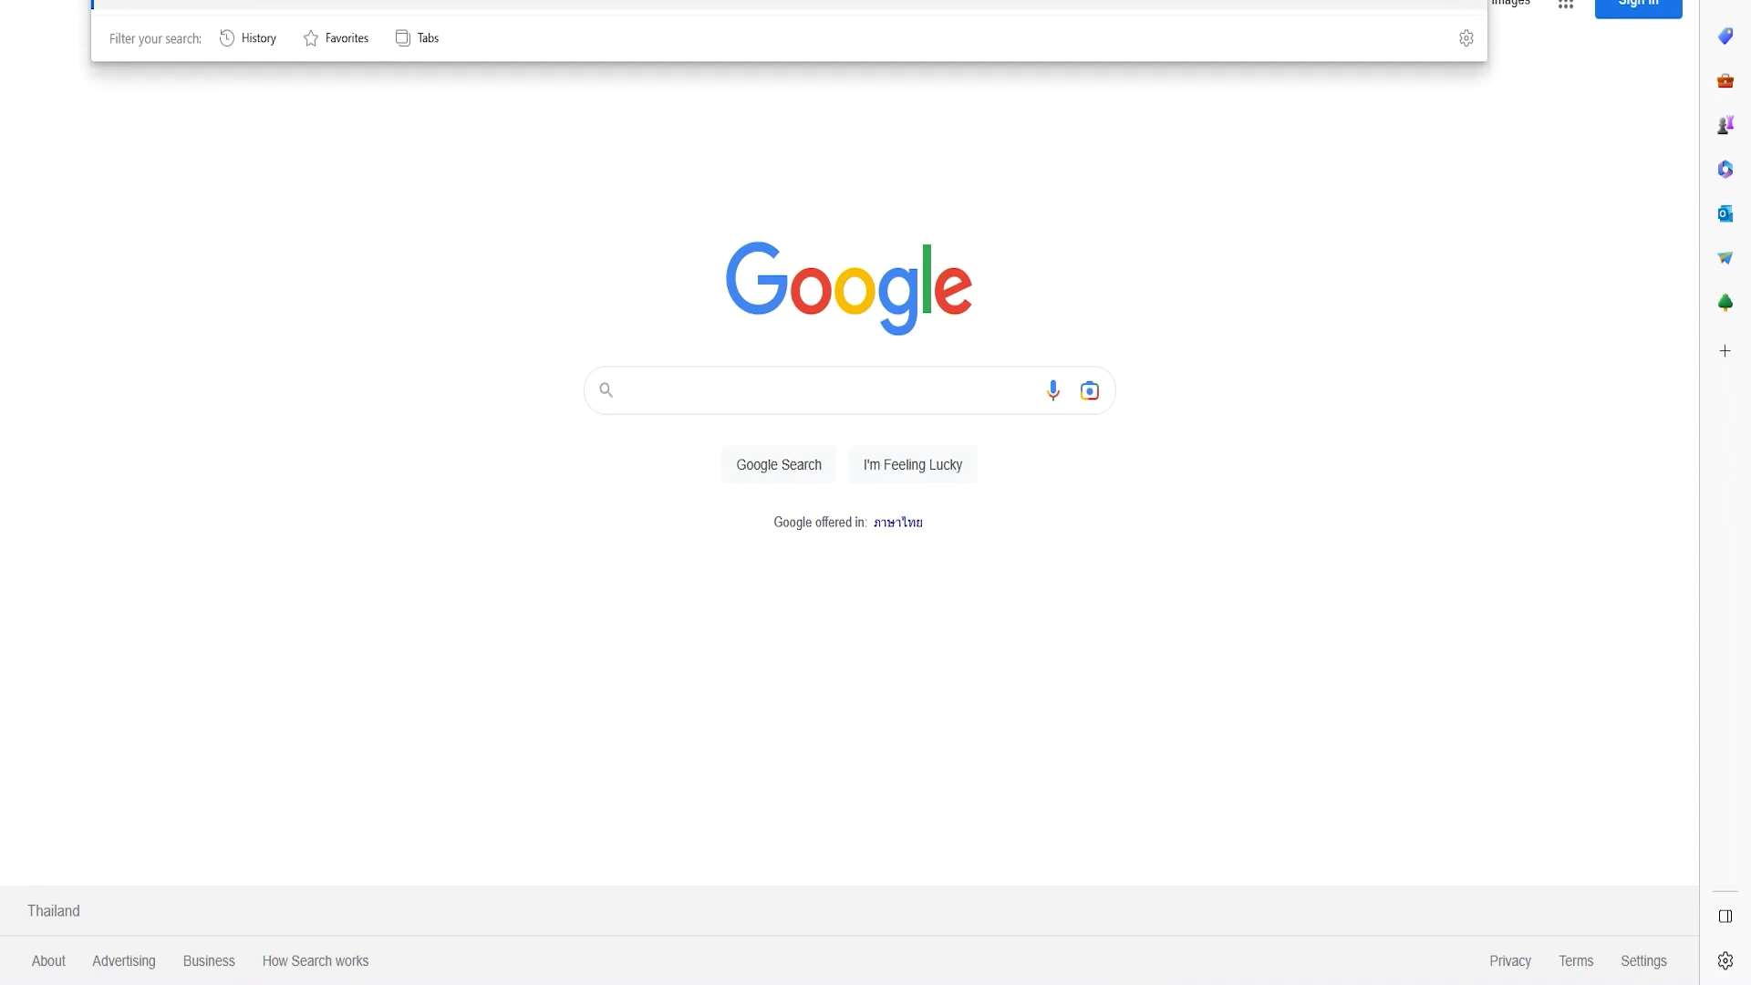
key(ctrl+v)
text(:)
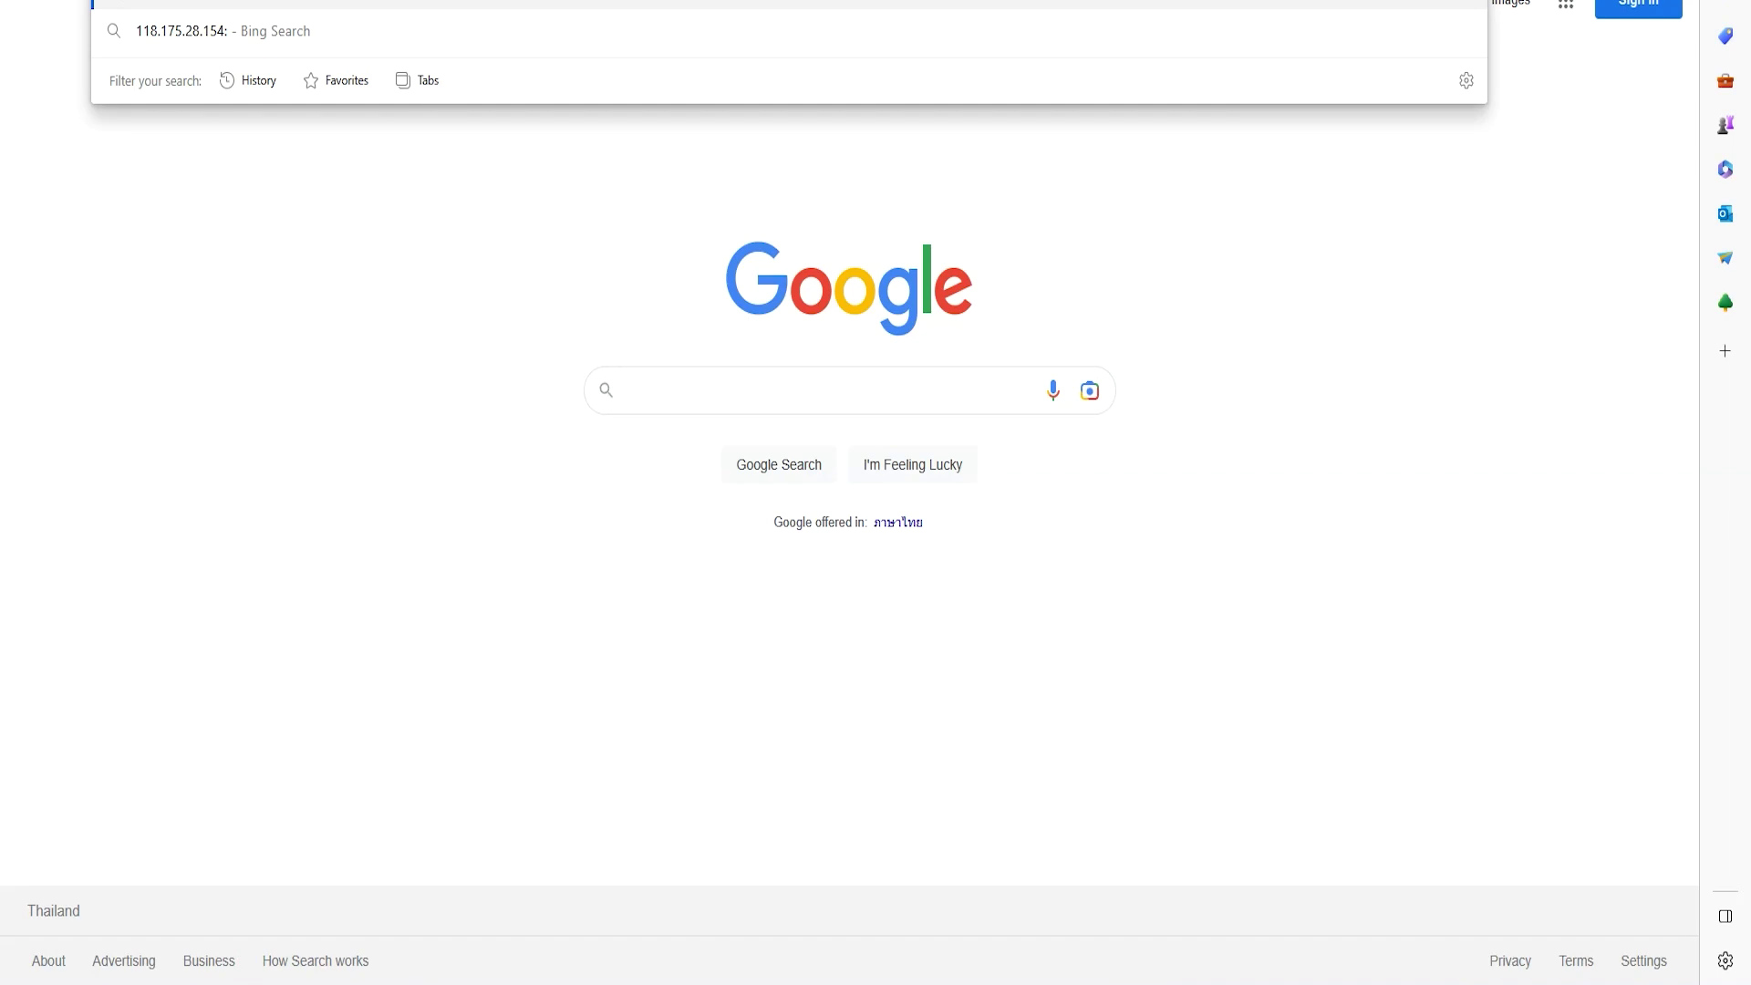
text(3001)
- Load the Uptime Kuma setup page on port 3001, keeping the language English
key(Return)
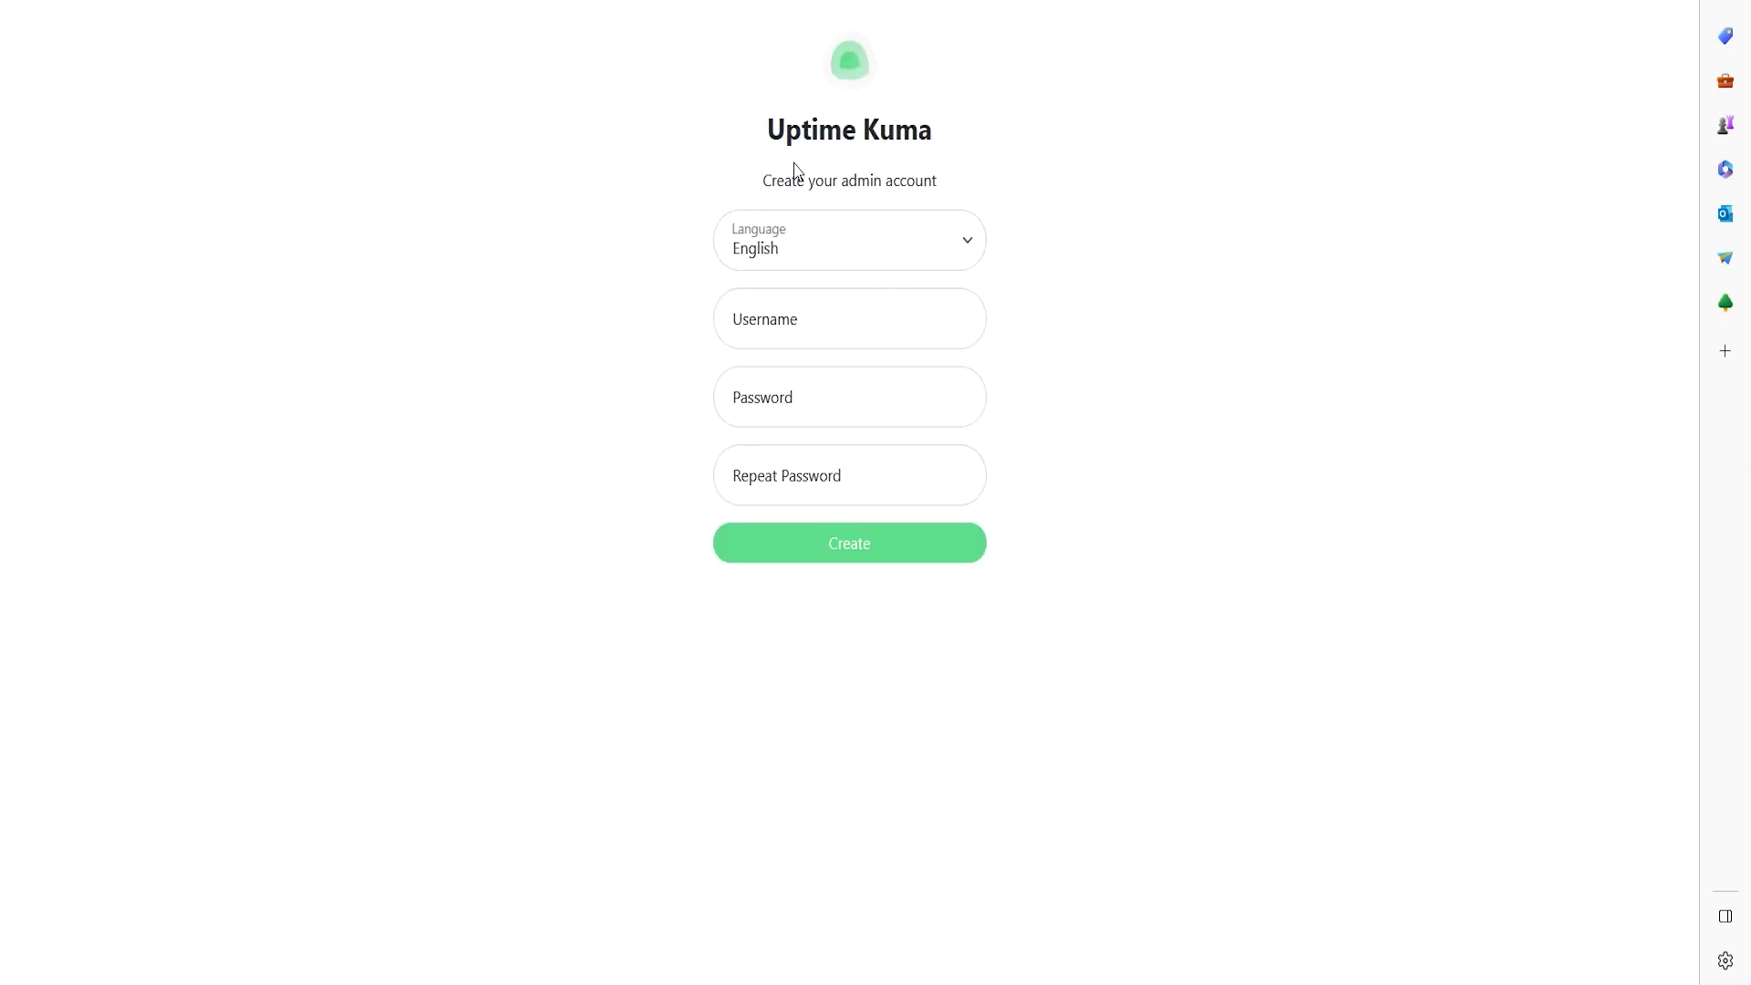
double_click(807, 130)
click(1028, 121)
drag(782, 200, 988, 180)
click(900, 267)
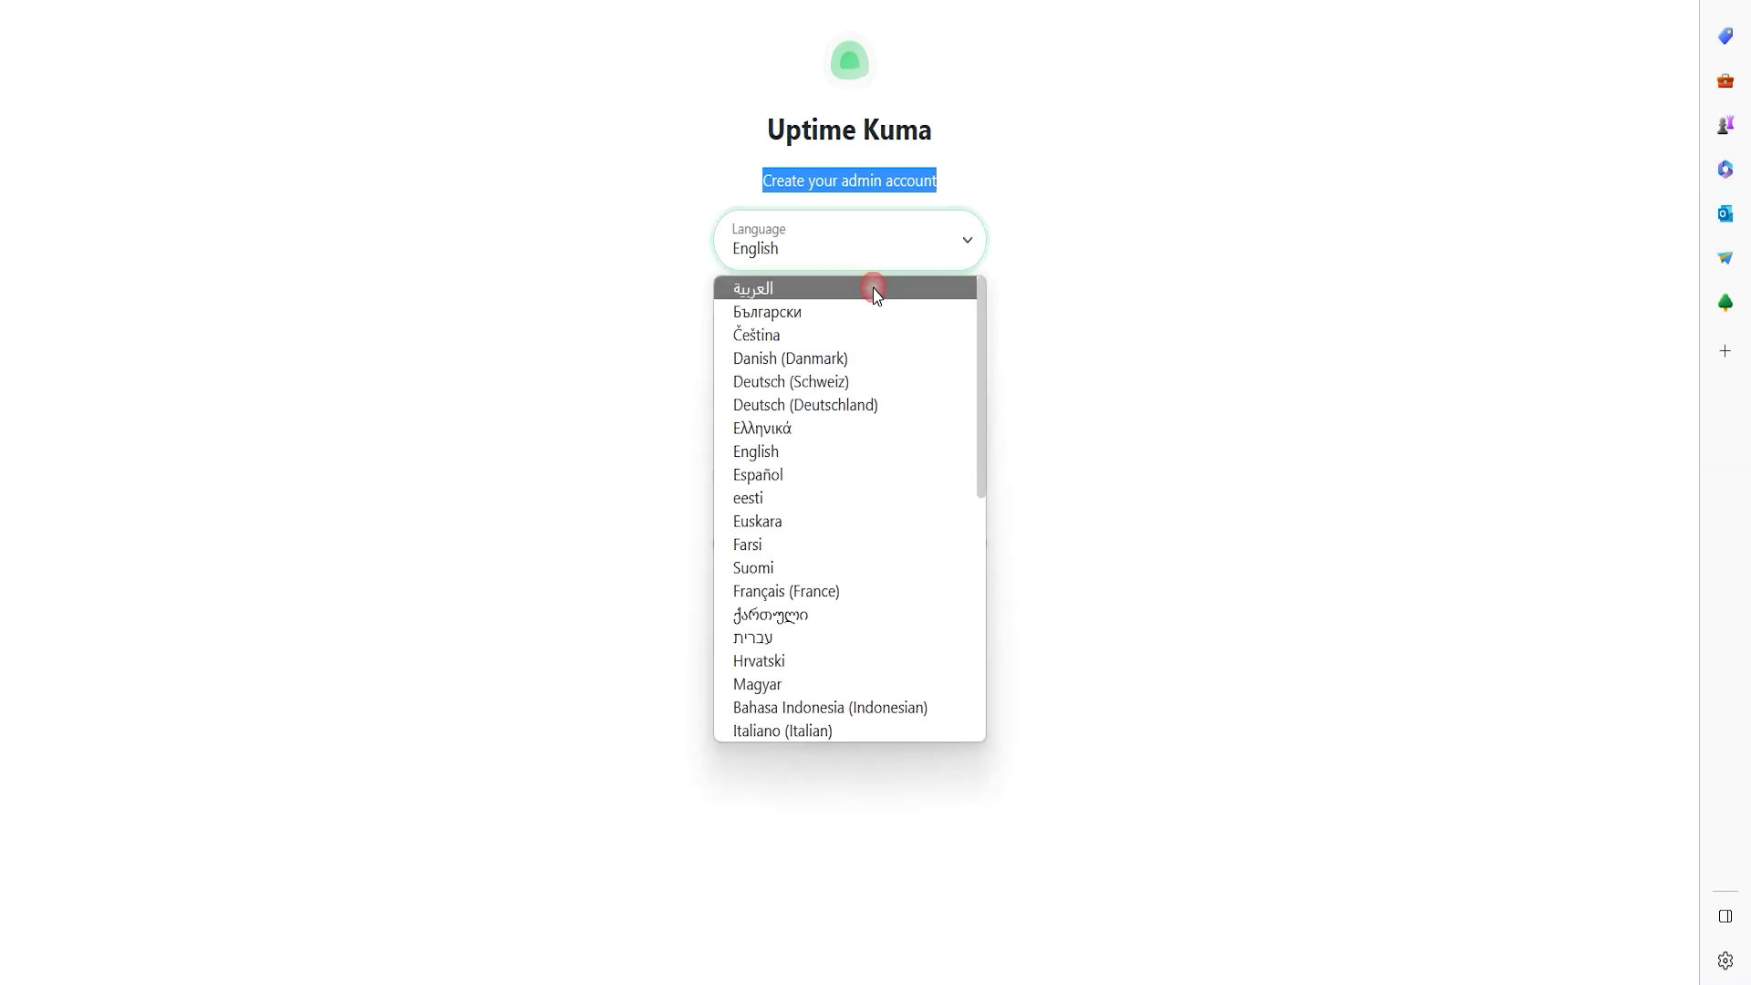
scroll(834, 547, down, 5)
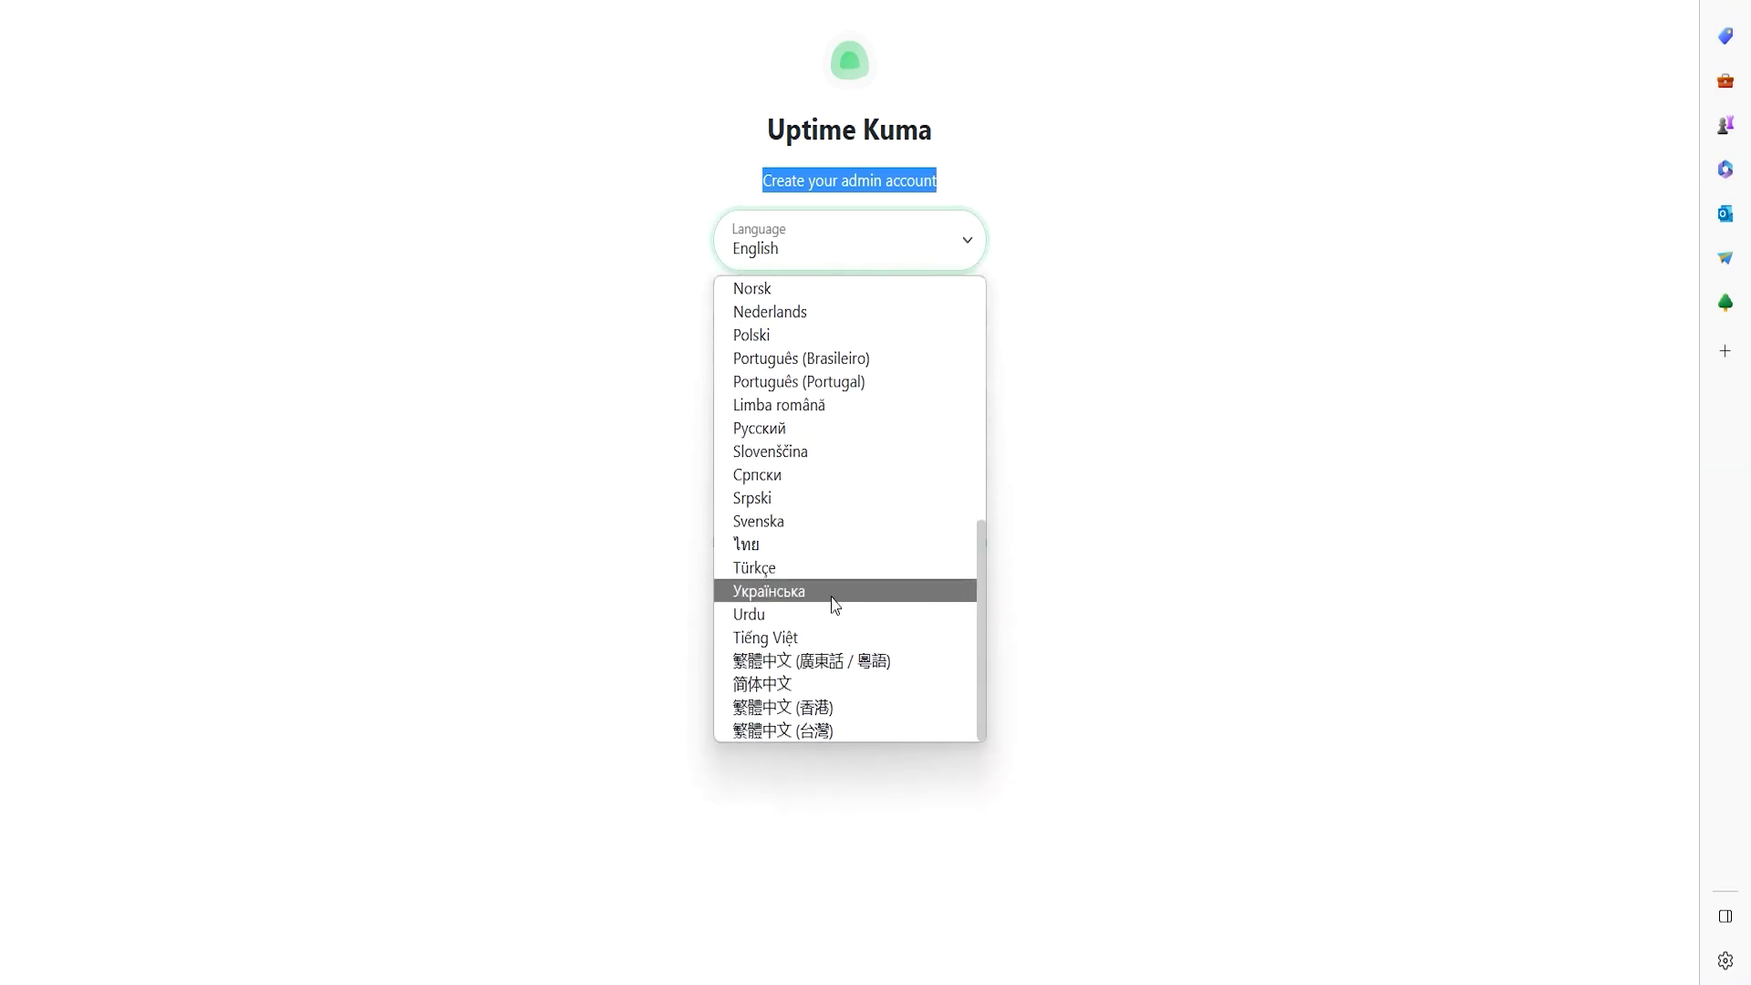
scroll(825, 620, up, 5)
click(785, 186)
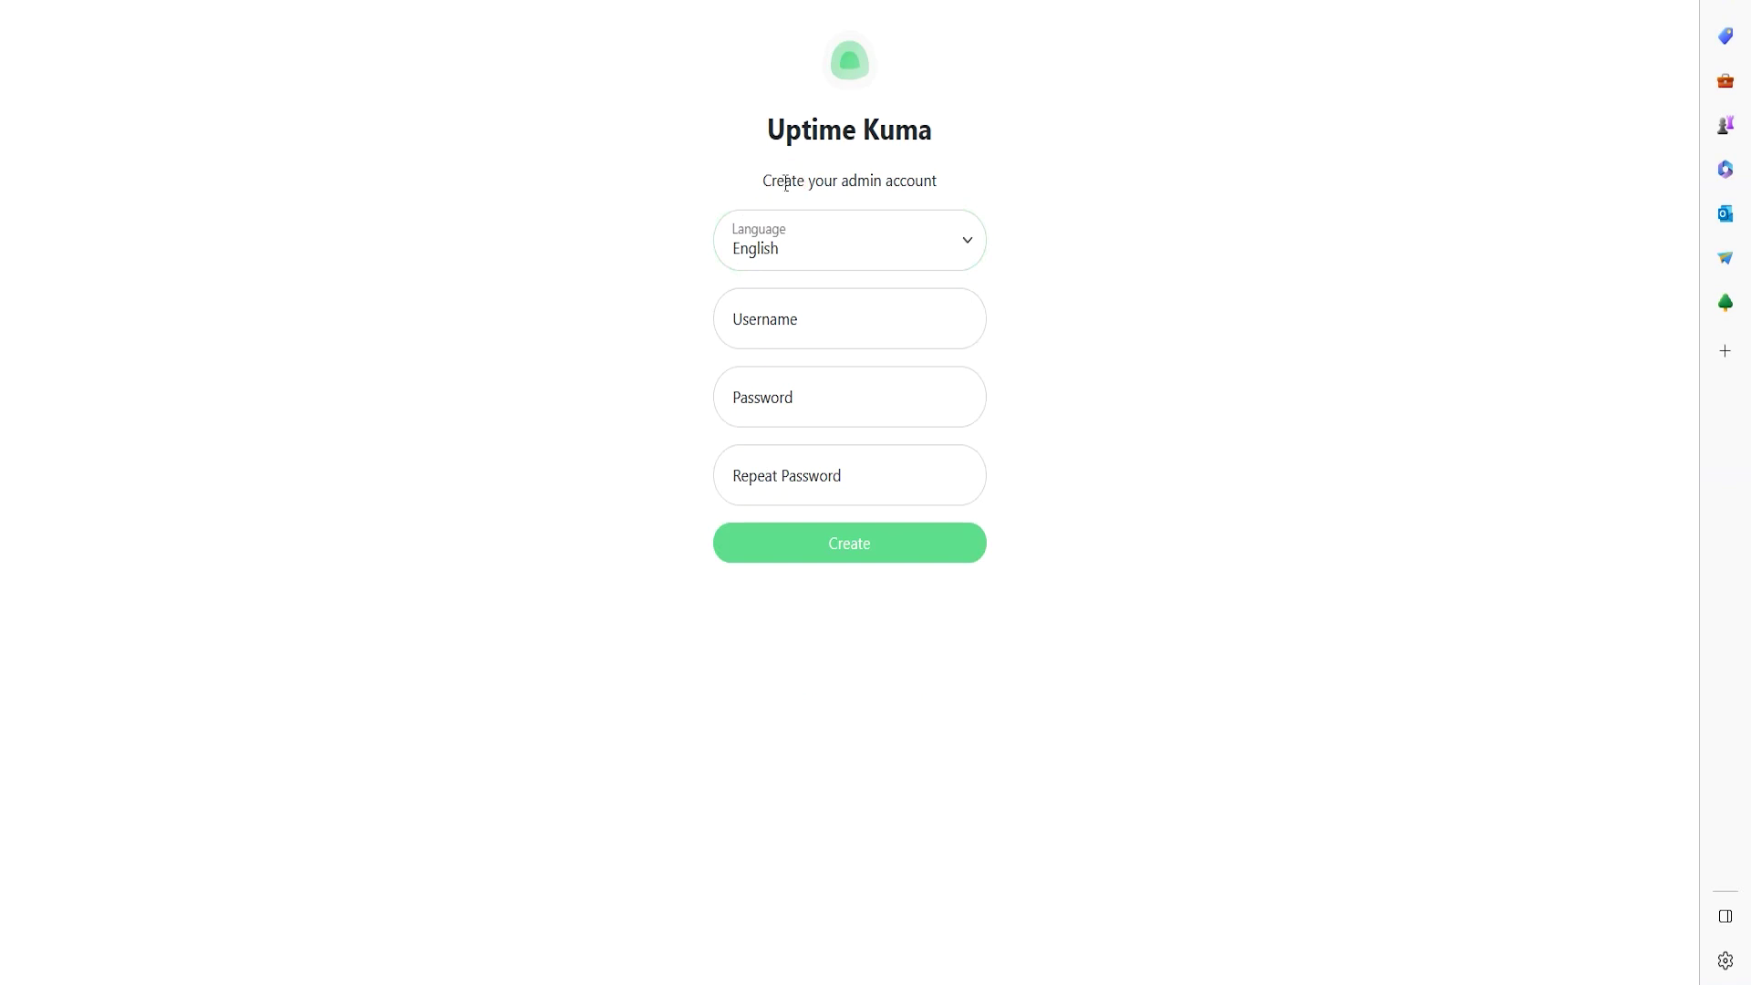
- Create the admin account with username admin and the chosen password
click(809, 320)
text(admin)
click(840, 404)
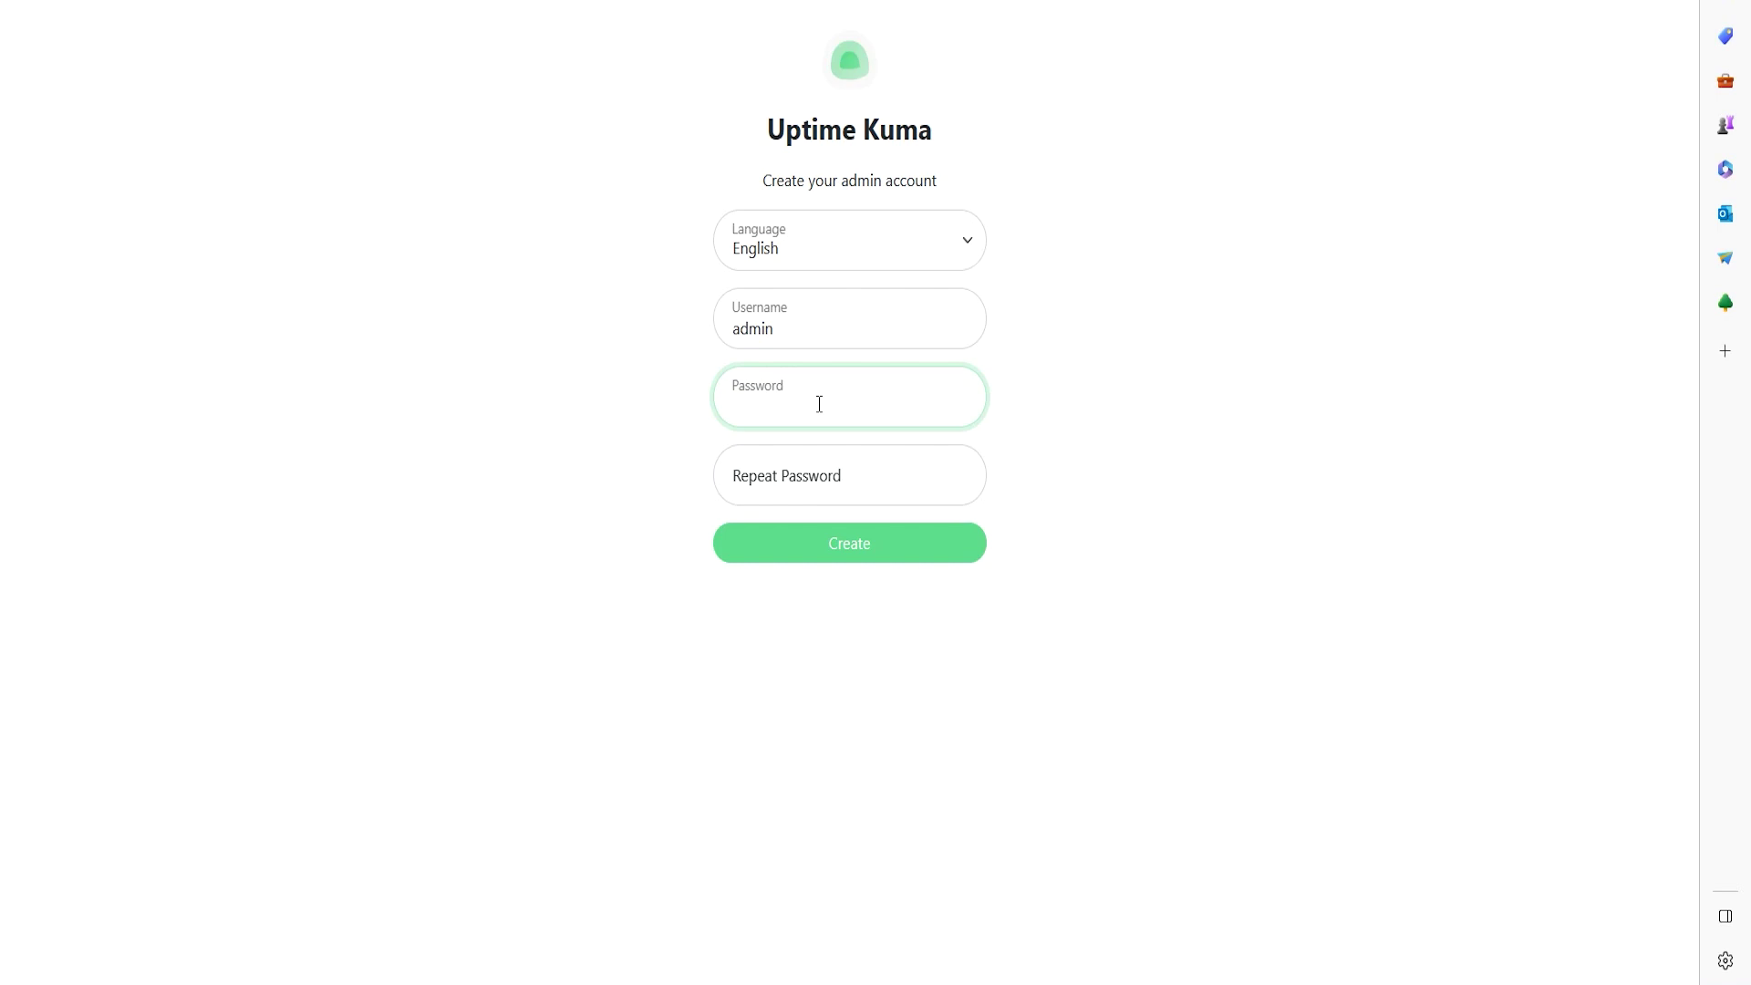
text(ad)
key(BackSpace)
key(BackSpace)
text(admin1234)
key(Tab)
text(admin1234567)
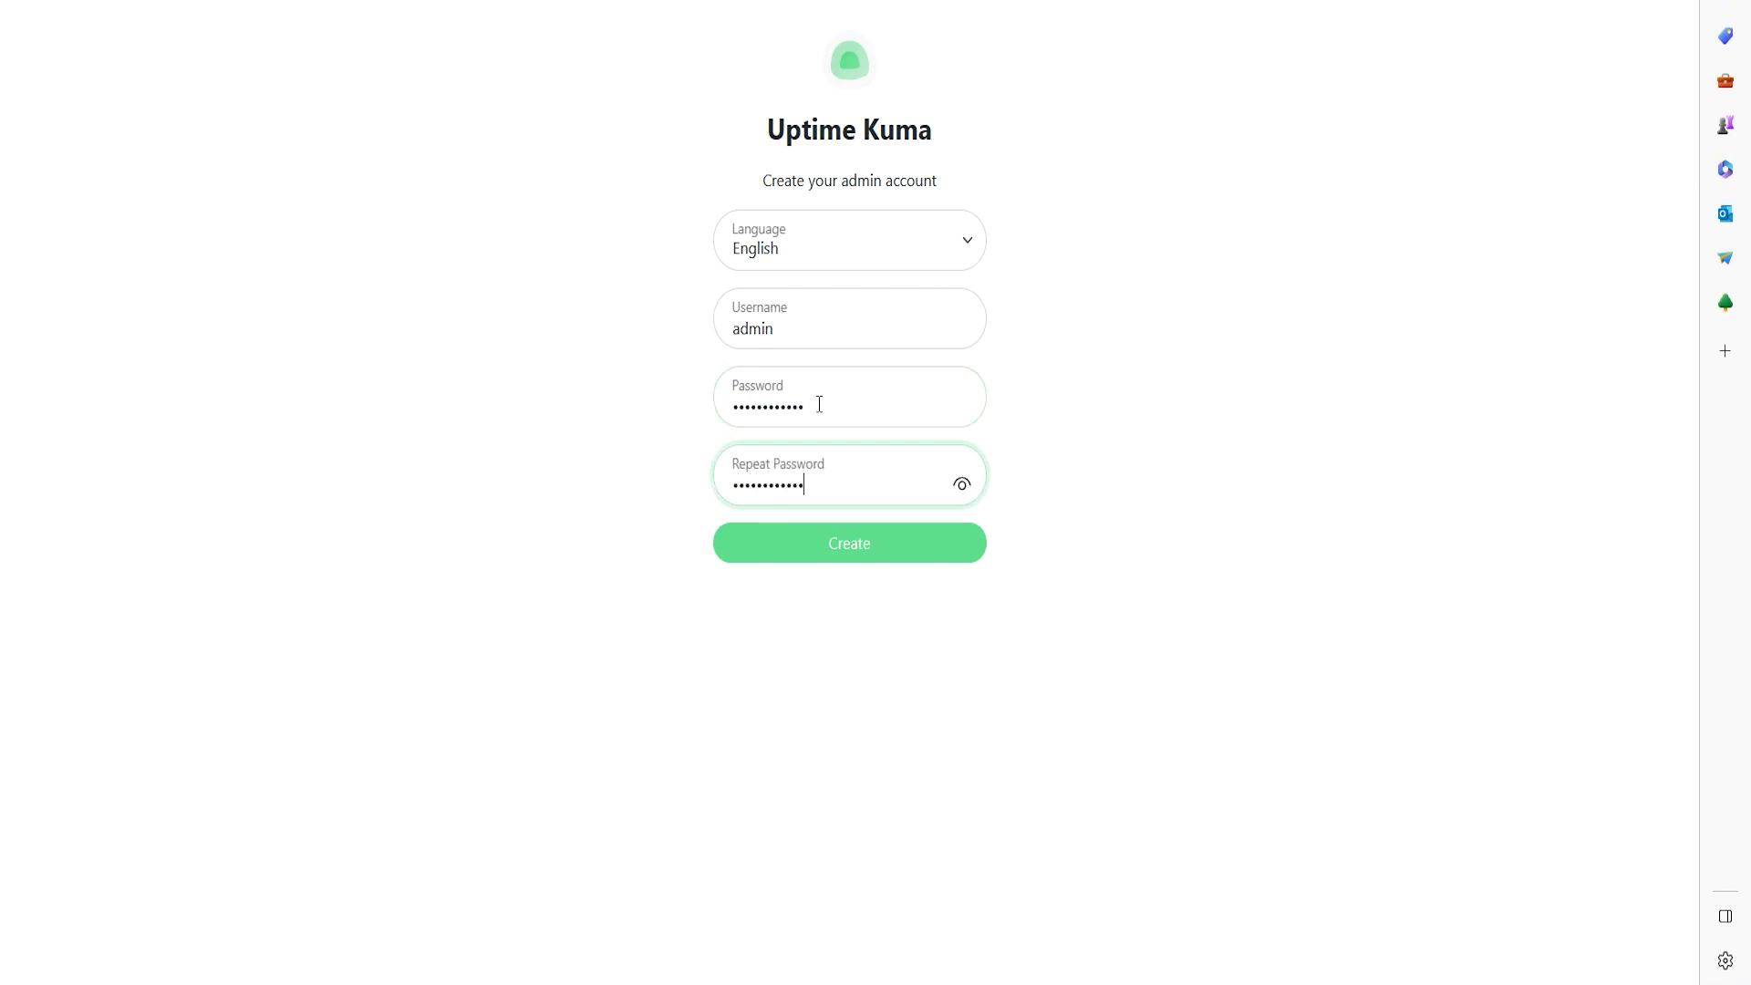
click(858, 567)
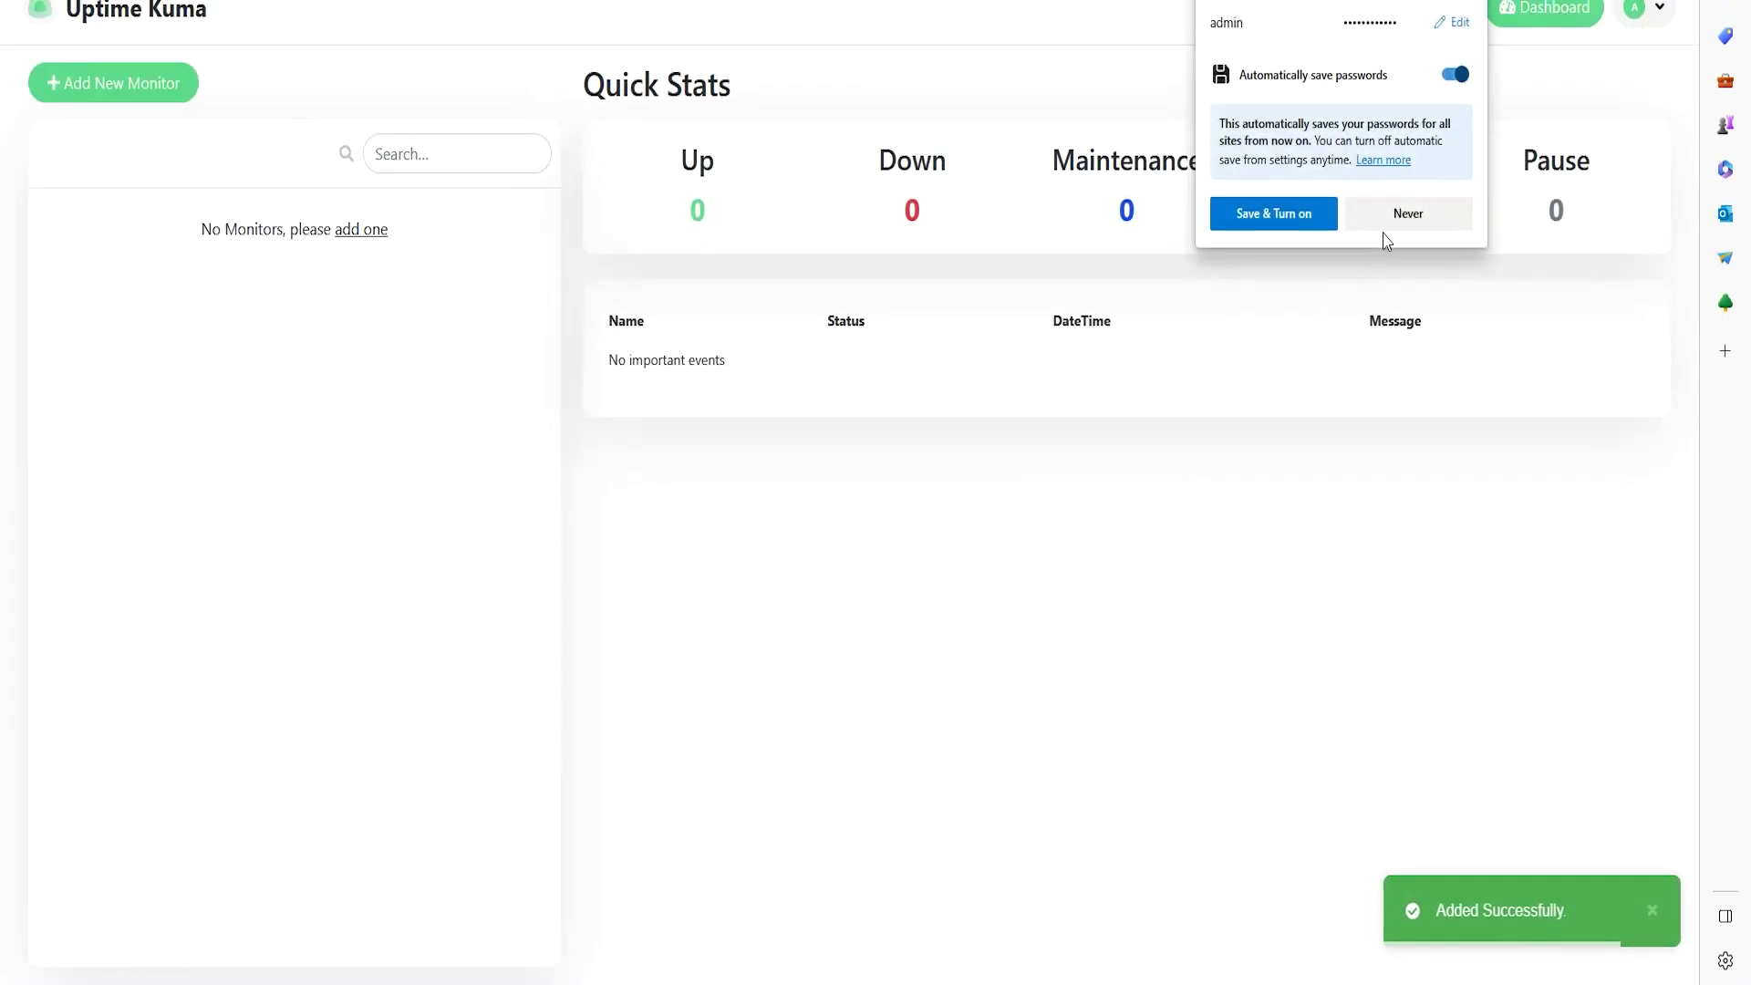
- Decline saving the password in Edge and review the no-monitors message
click(1380, 216)
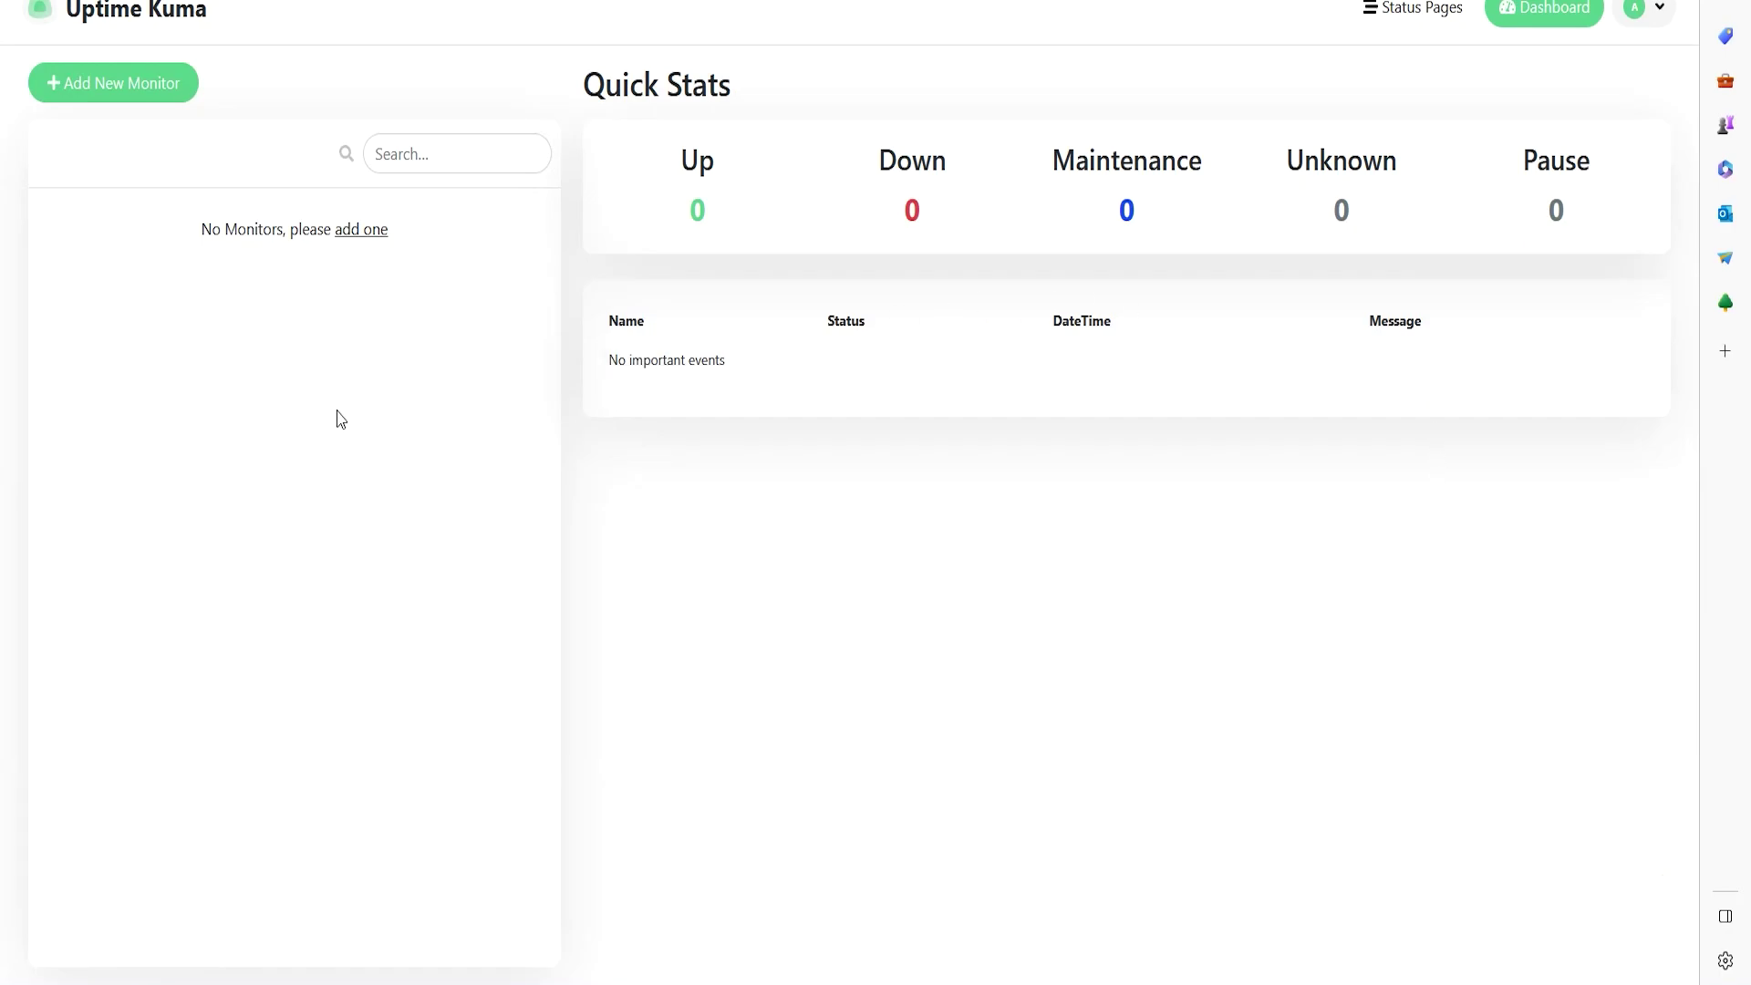
drag(182, 232, 188, 337)
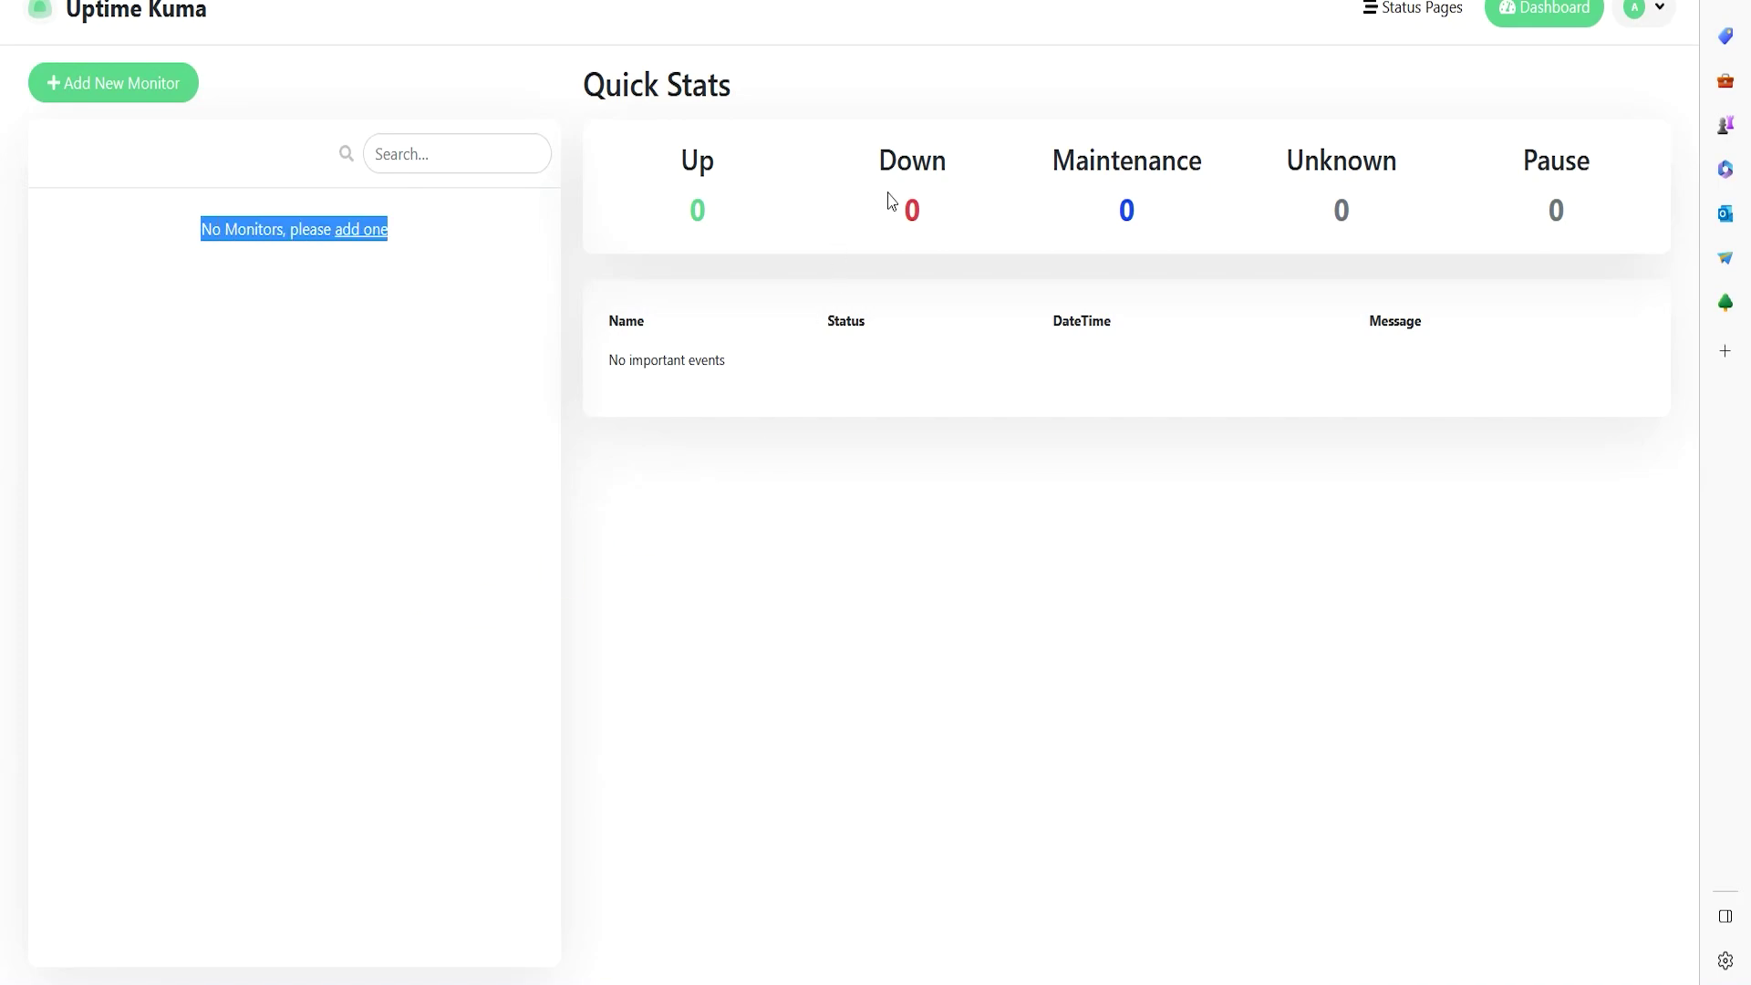
drag(602, 84, 723, 86)
click(792, 100)
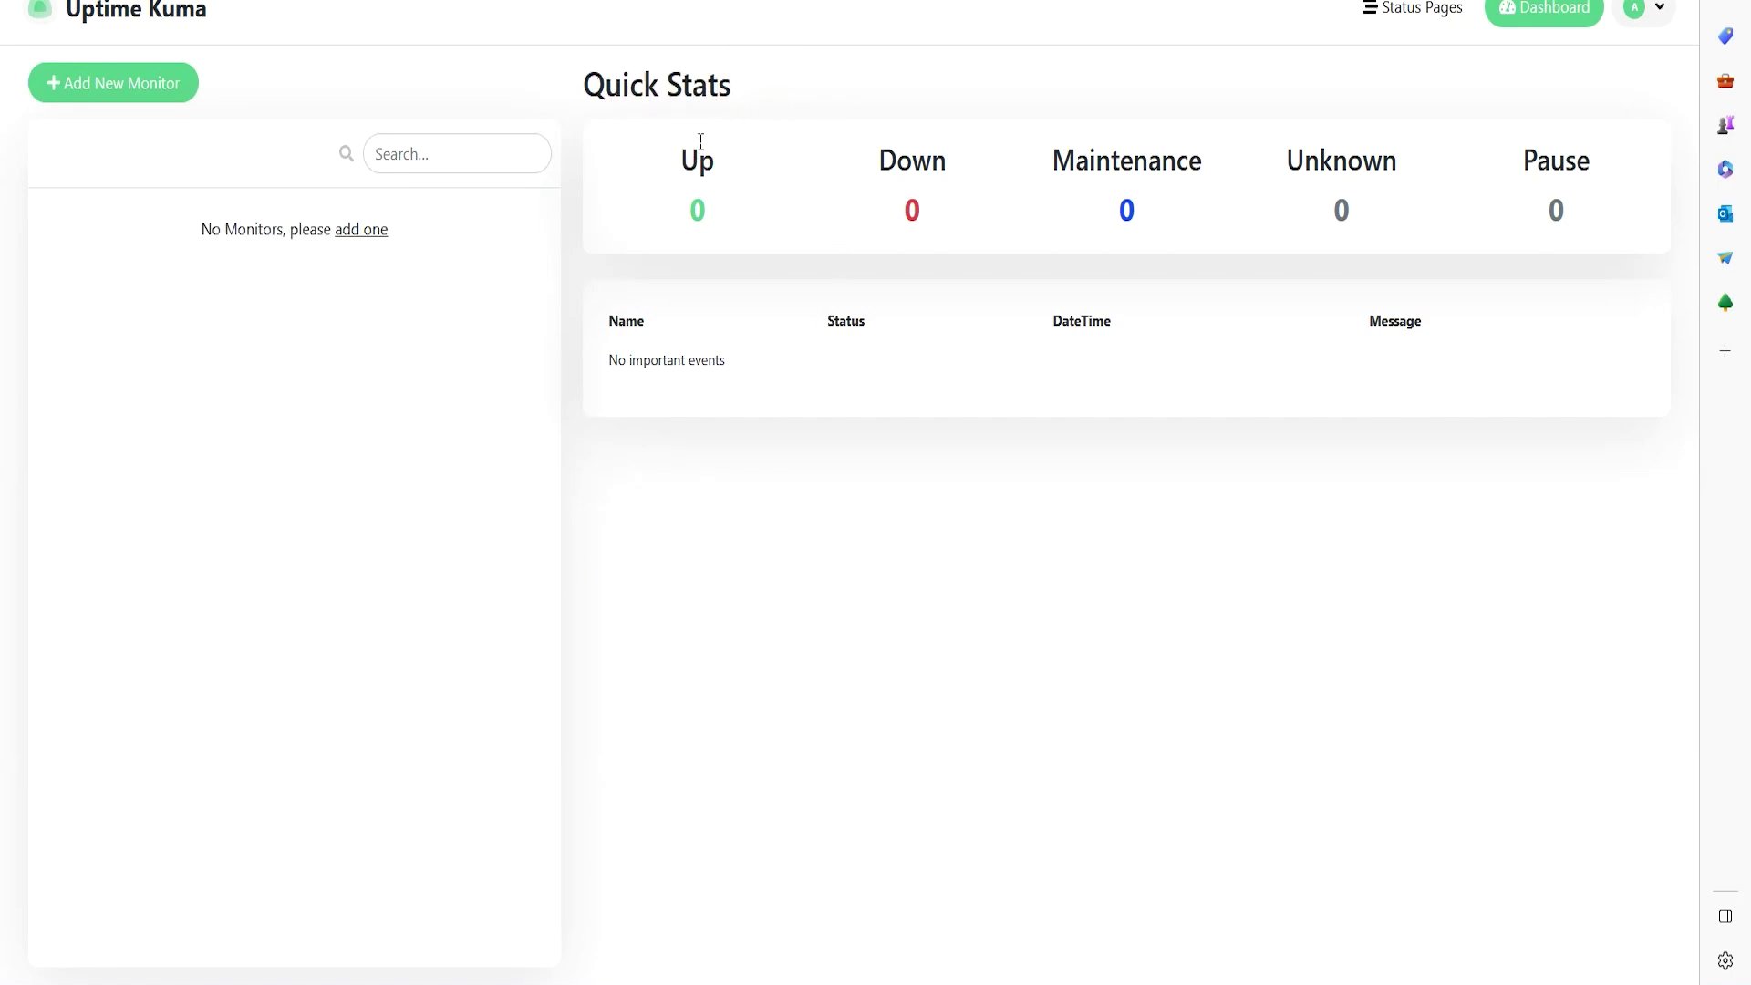
- Check the Quick Stats counts: Up, Down, Maintenance, Unknown and Pause are all 0
double_click(707, 210)
double_click(911, 209)
double_click(1126, 210)
double_click(1340, 210)
double_click(1559, 212)
click(1142, 560)
double_click(1127, 210)
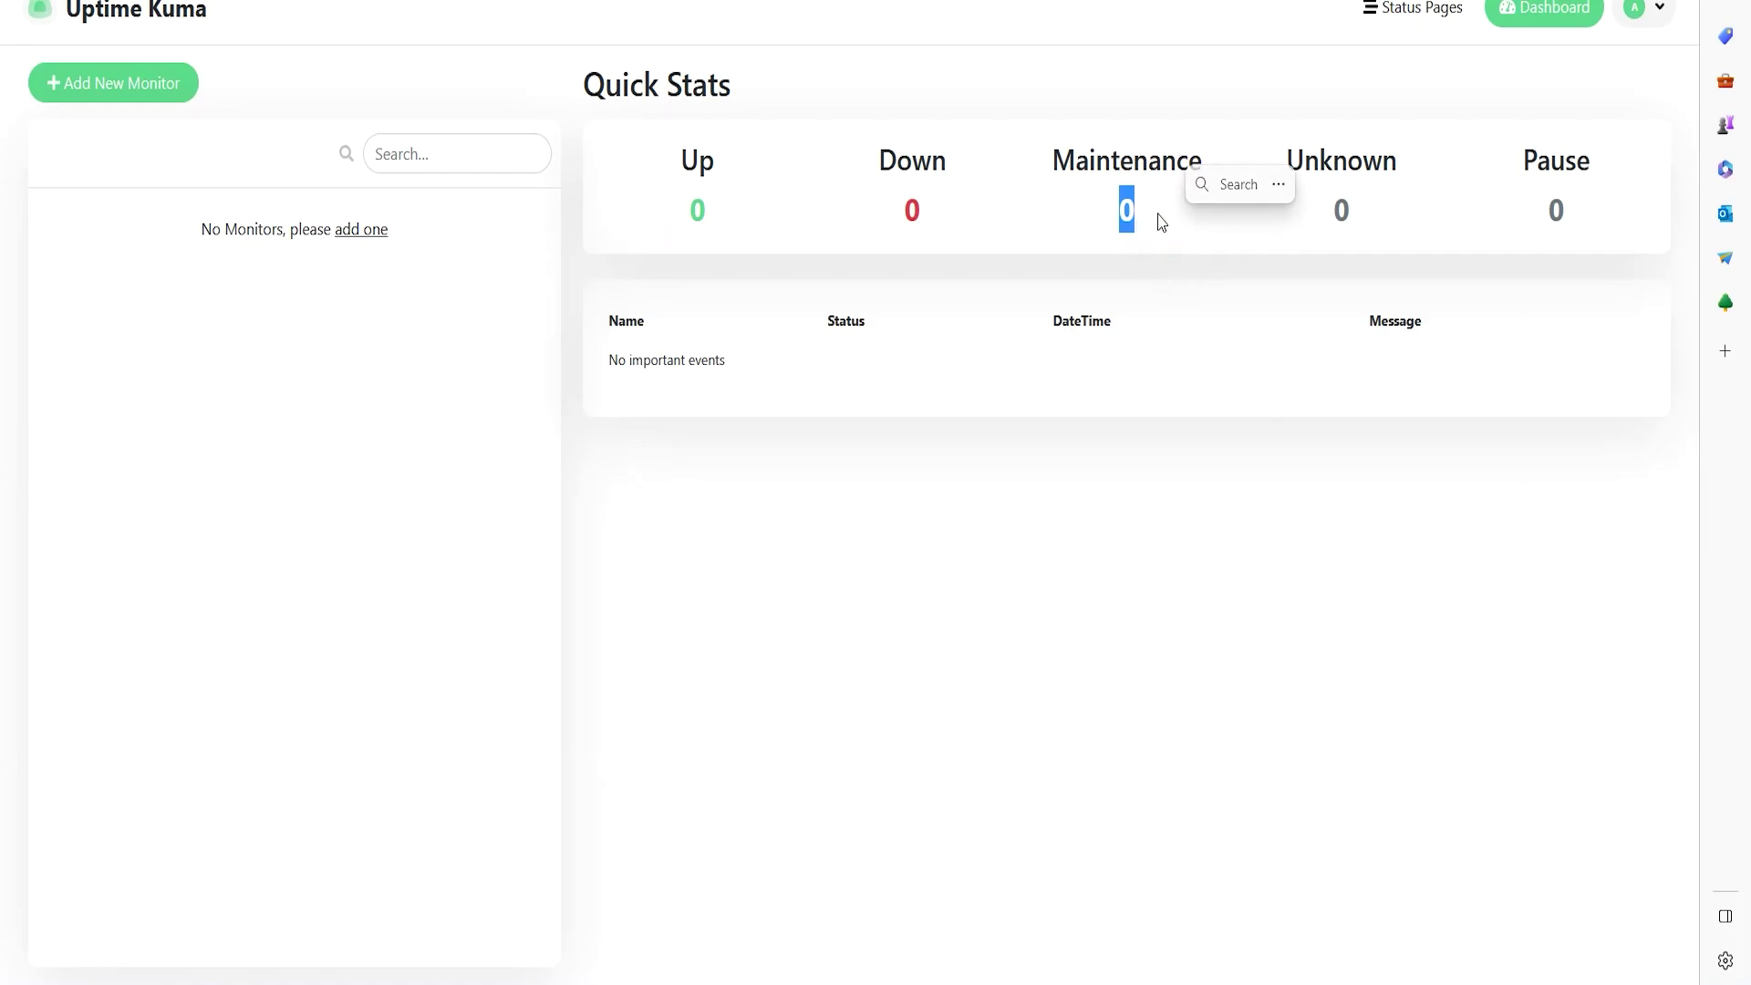
click(1104, 582)
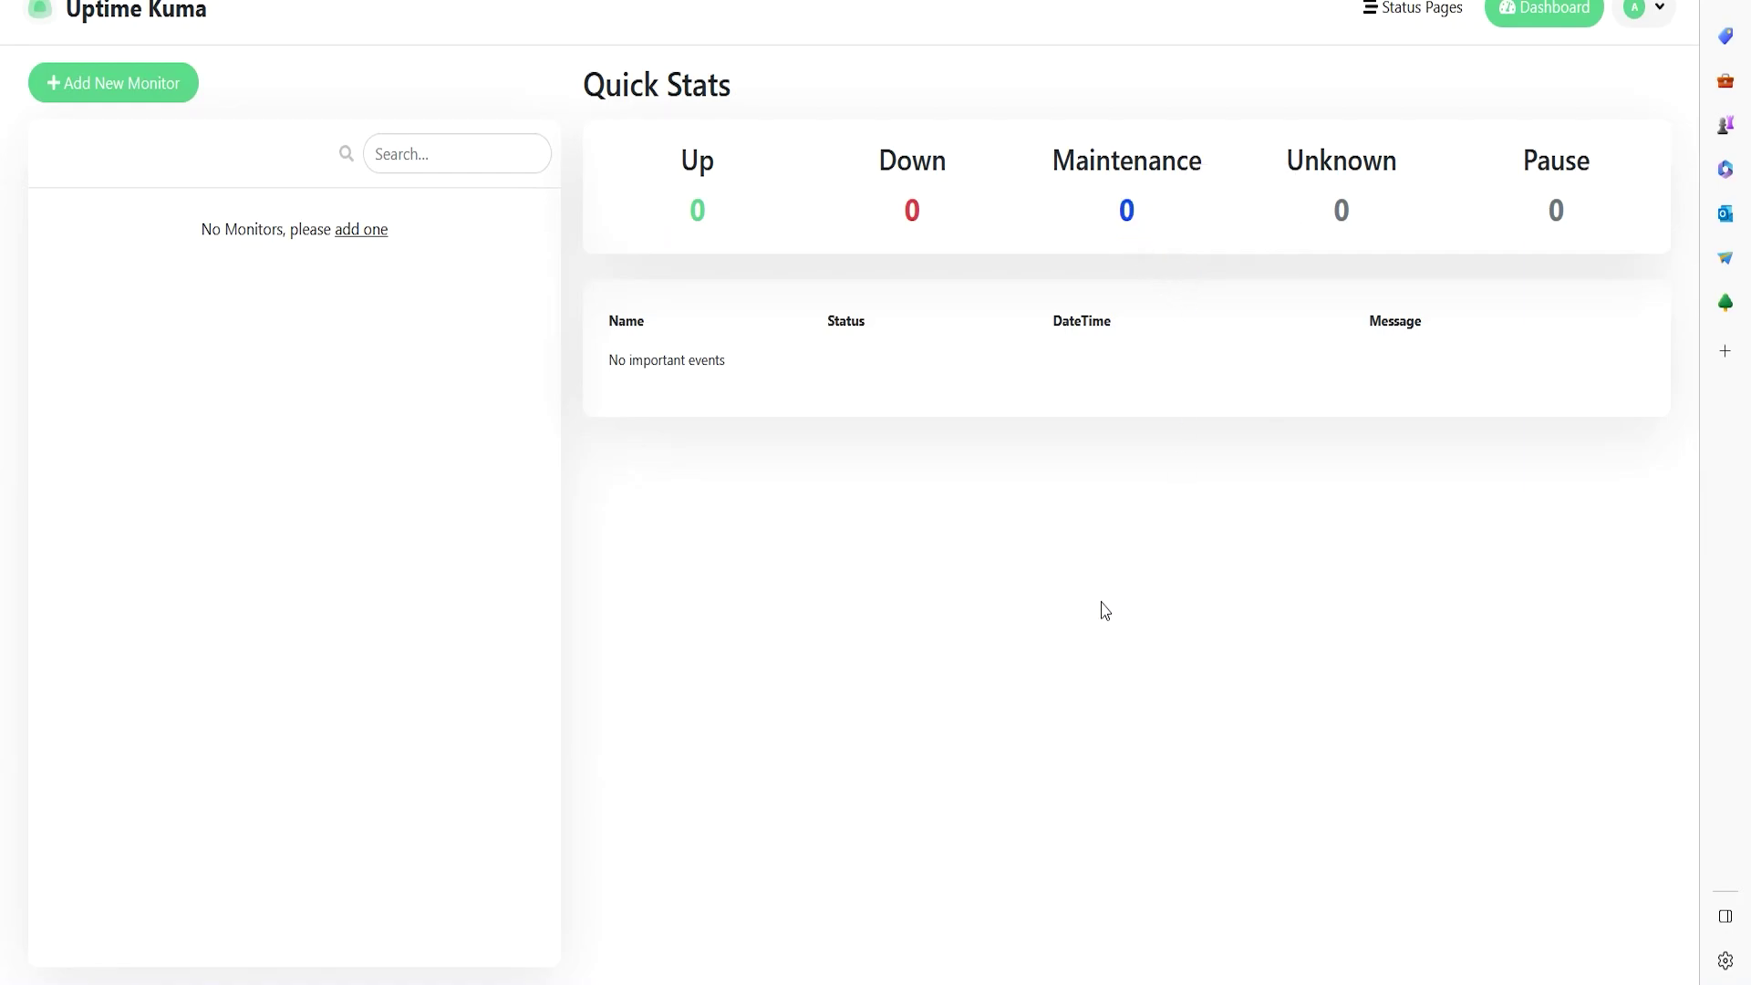
double_click(1126, 210)
click(1129, 449)
click(1159, 503)
double_click(1556, 208)
click(1427, 128)
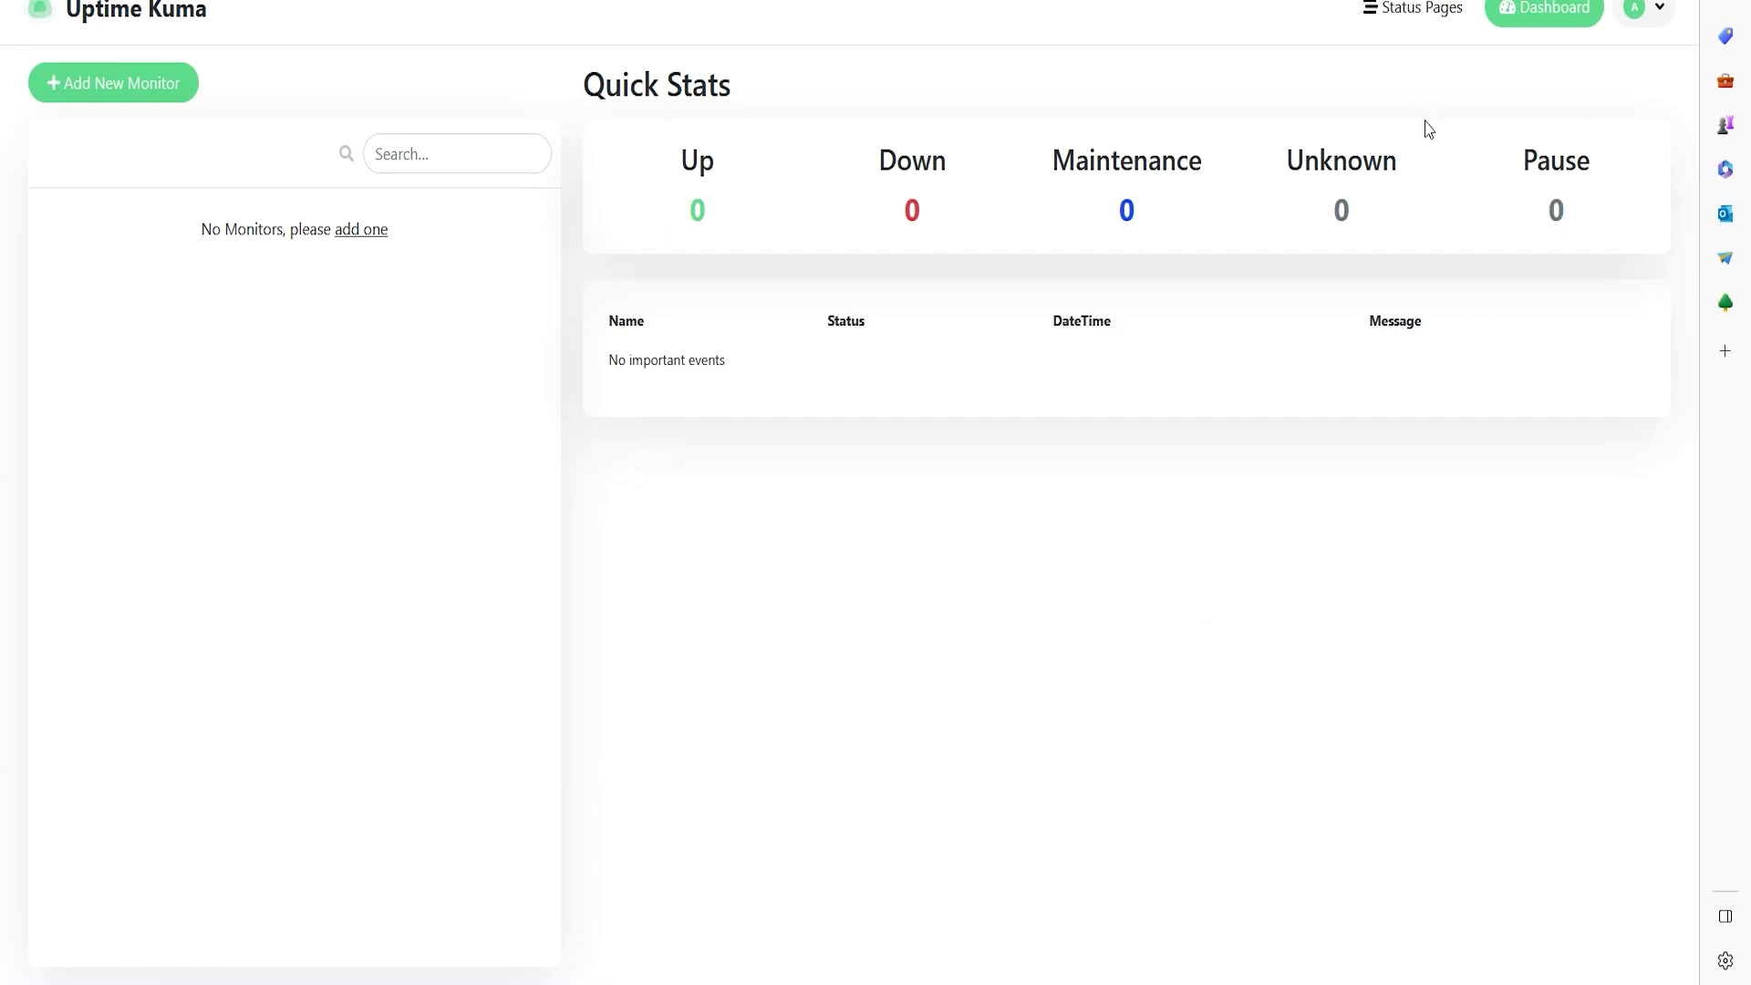
click(1644, 13)
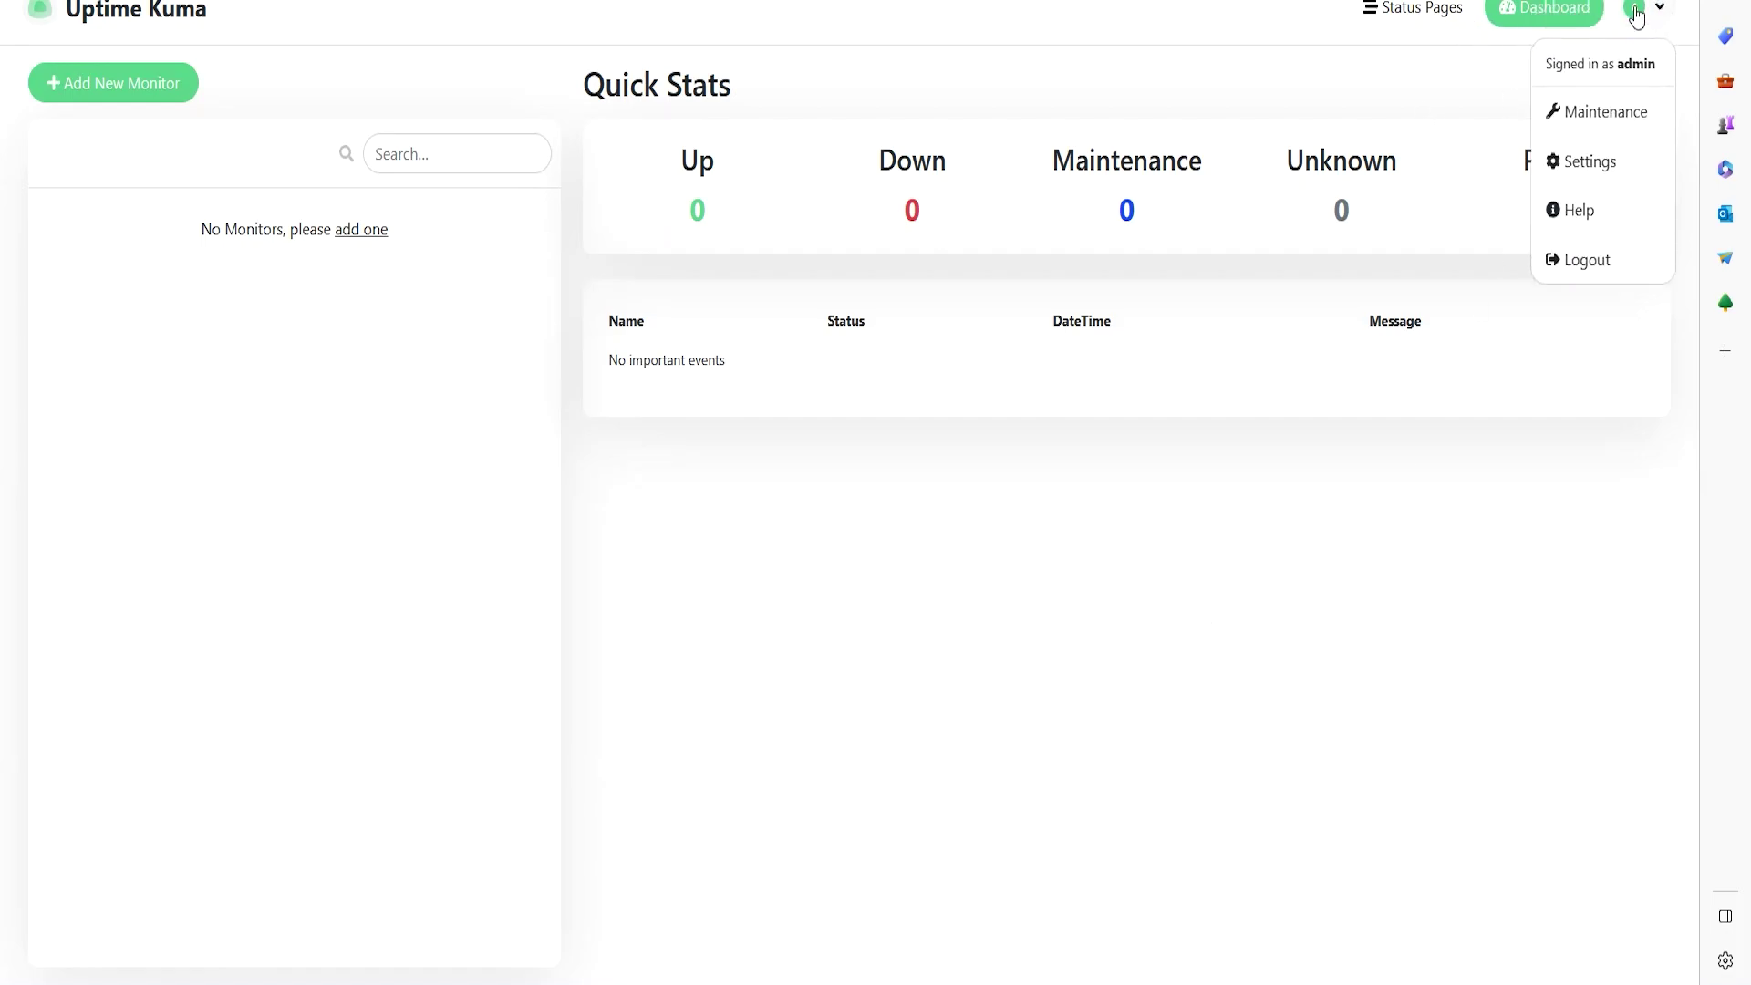
- Open the Maintenance page and view the blank Schedule Maintenance form
click(1606, 117)
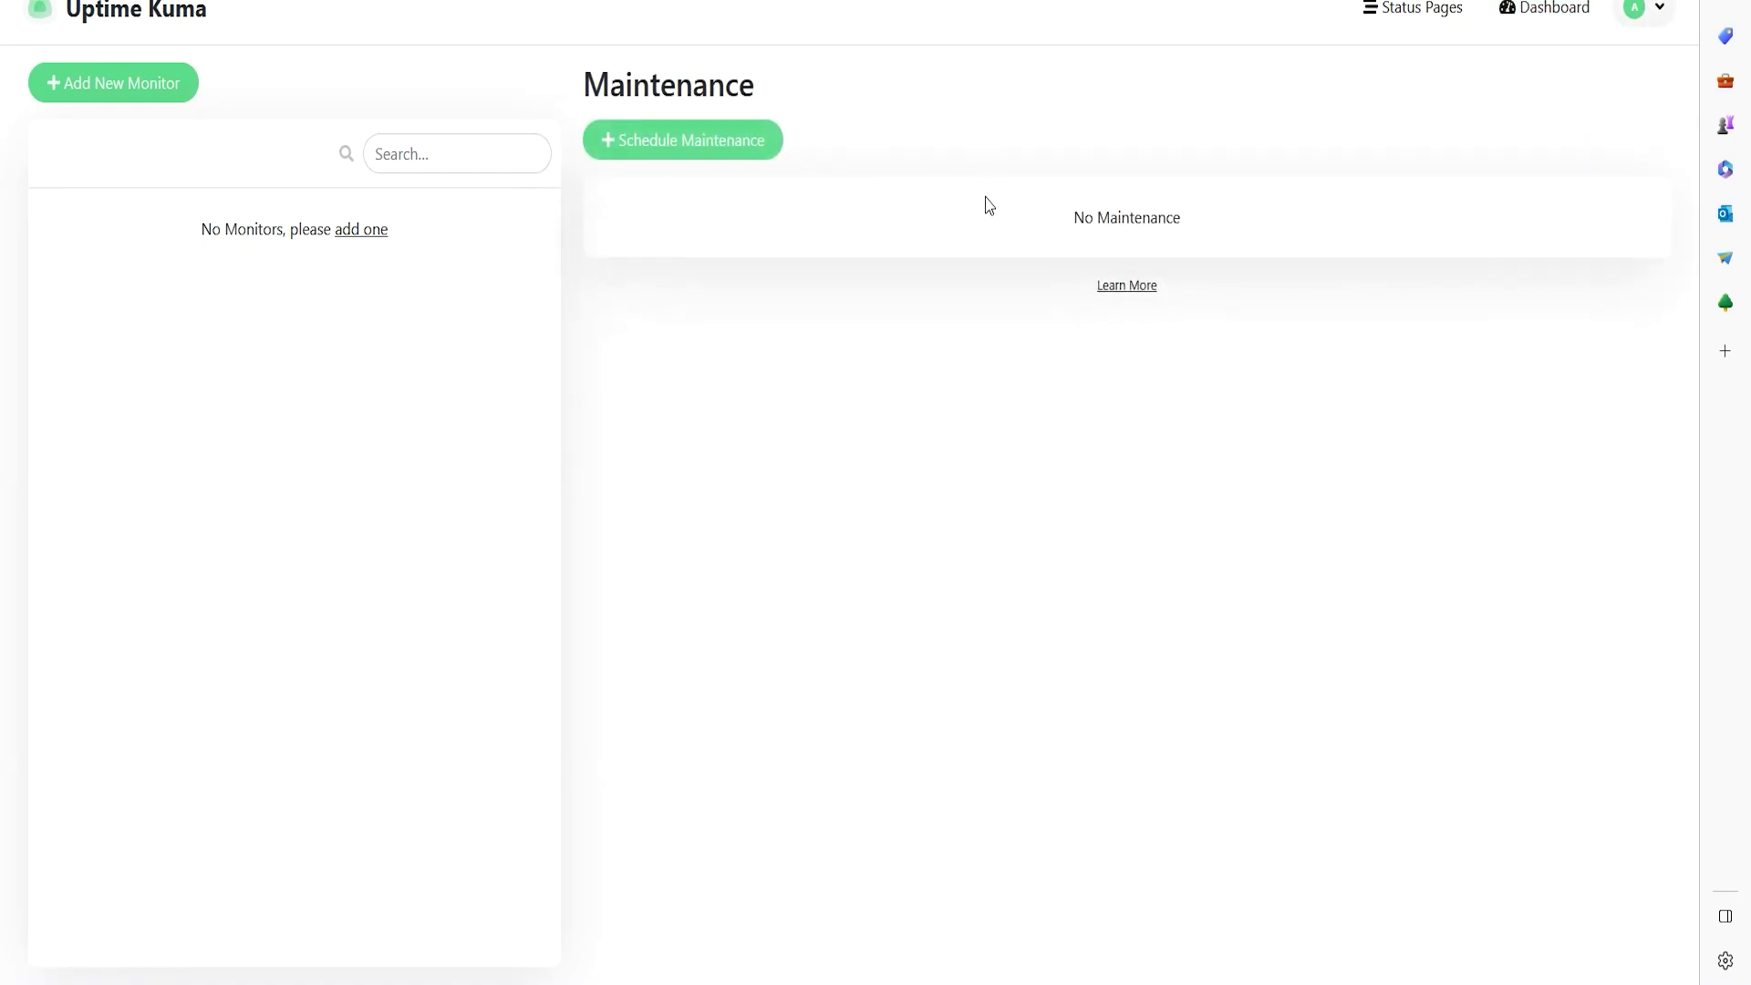
click(720, 146)
drag(657, 85, 856, 122)
click(802, 184)
double_click(798, 461)
click(884, 506)
scroll(884, 509, down, 3)
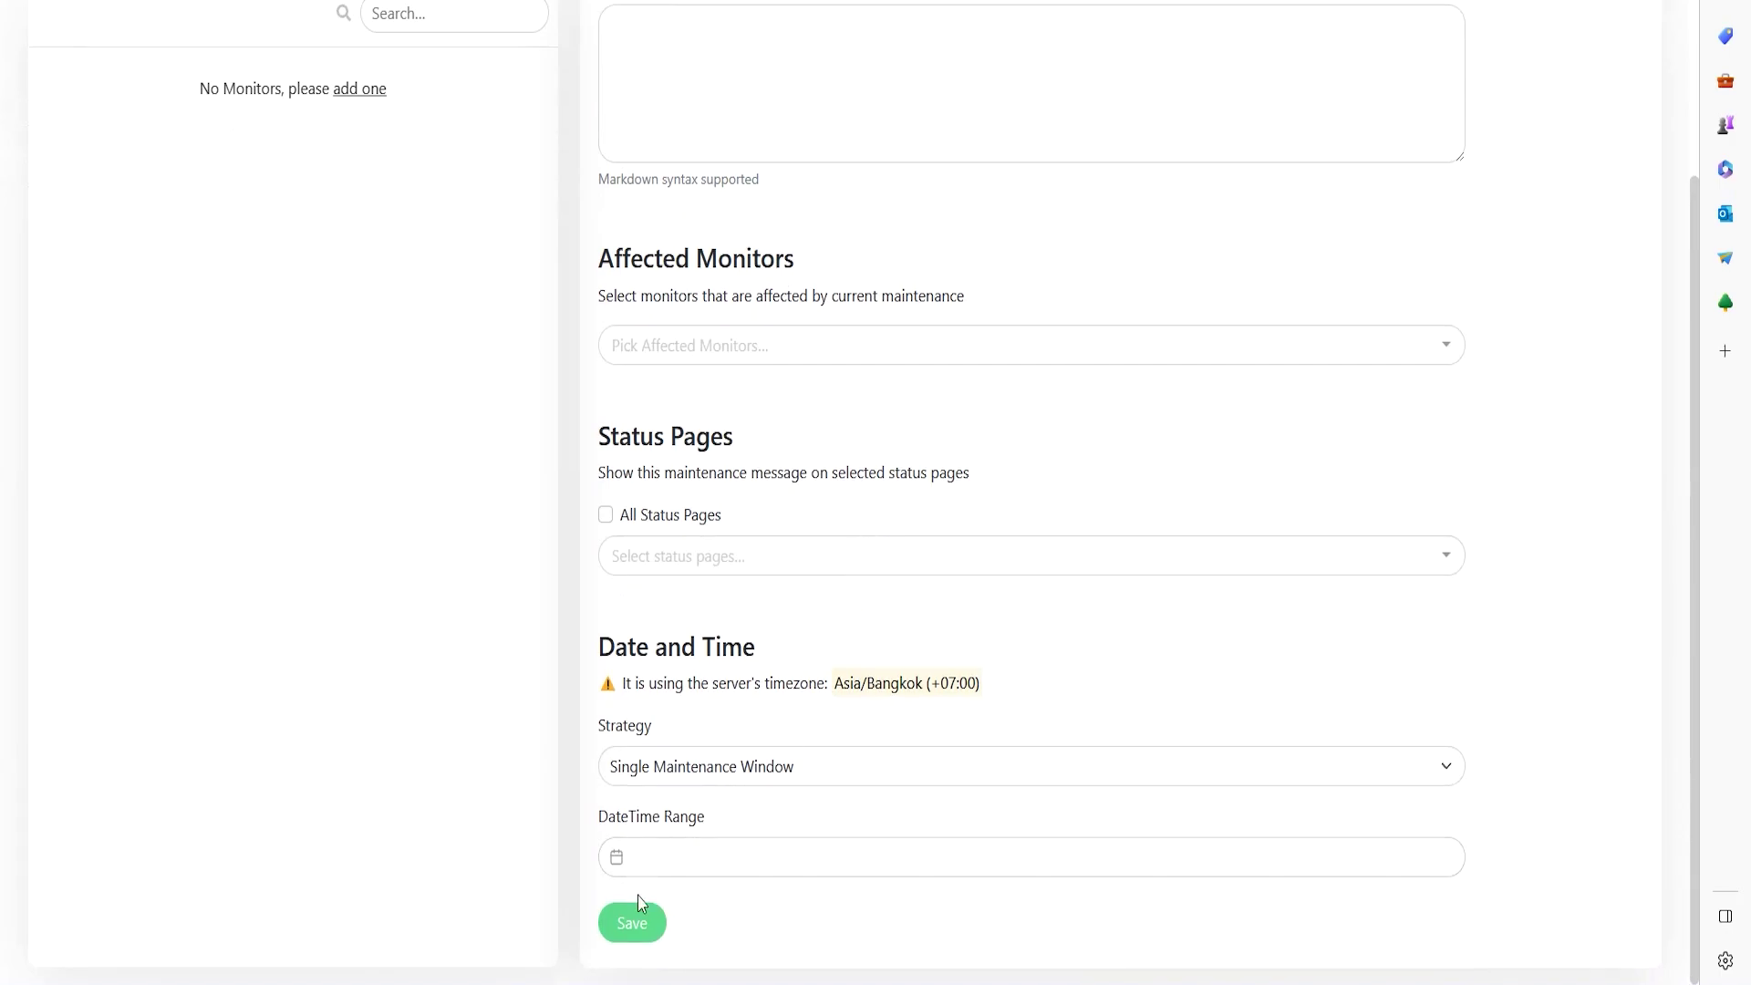
scroll(1176, 402, up, 3)
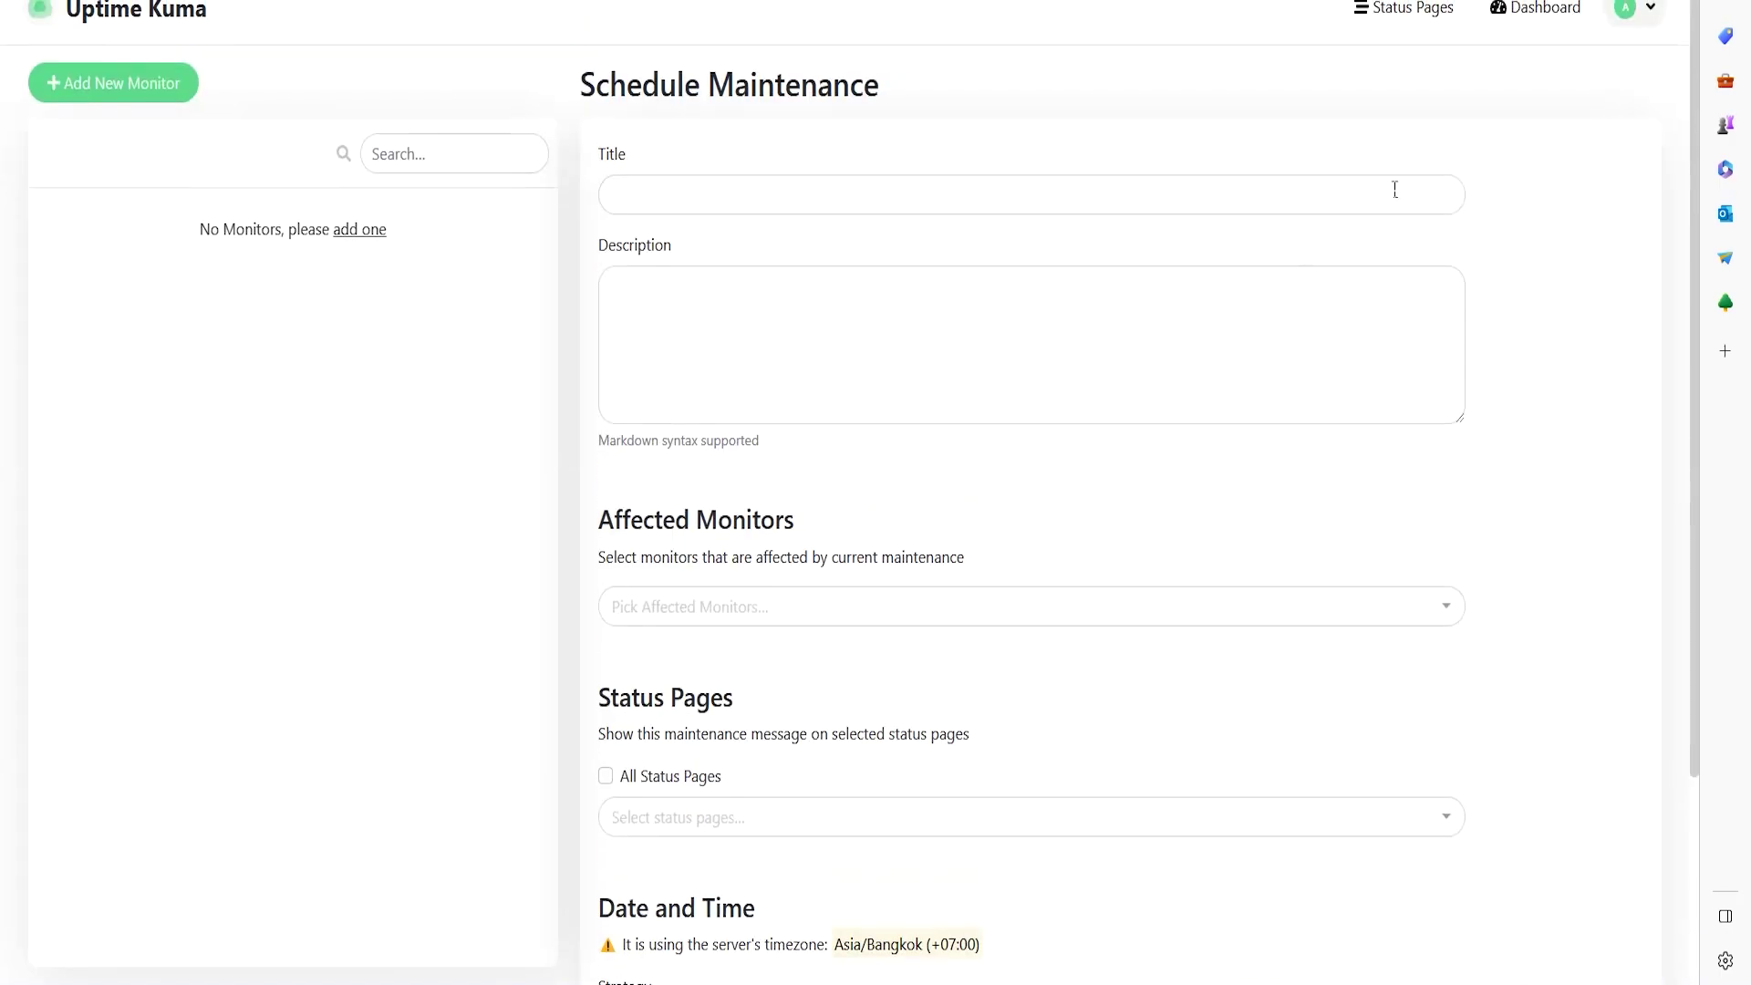
click(1633, 11)
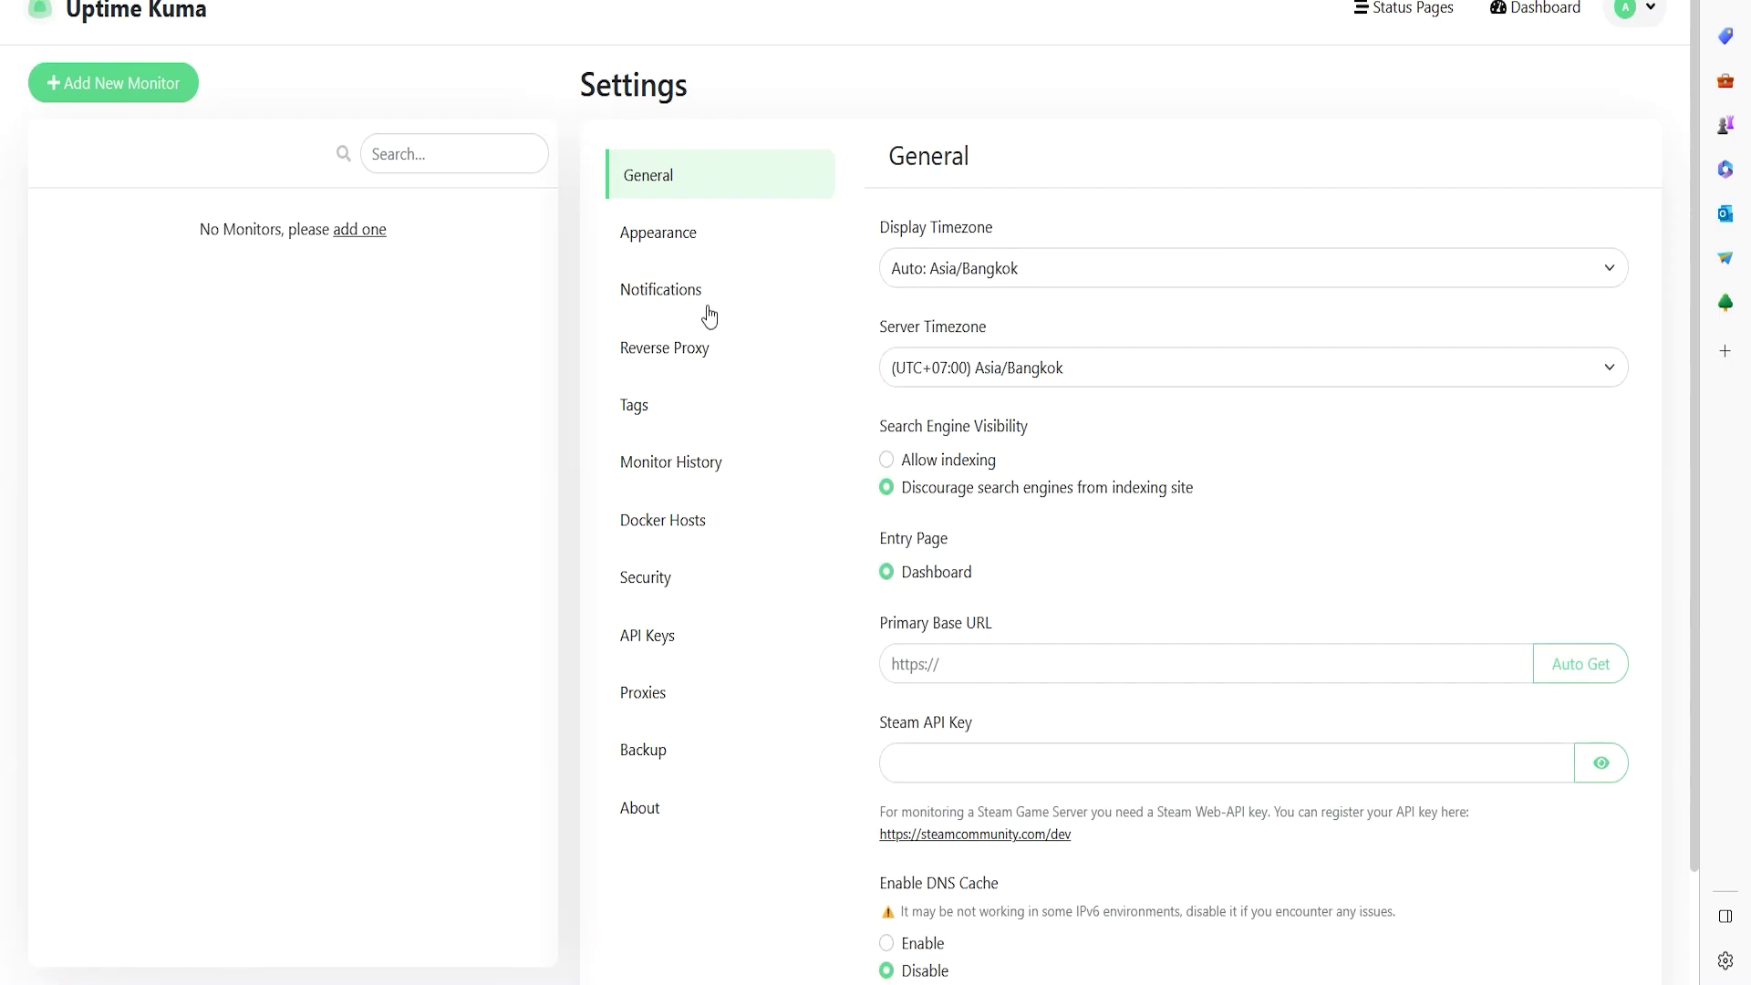
- Check the Display Timezone list in General settings, leaving it on Auto: Asia/Bangkok
scroll(758, 383, down, 1)
scroll(885, 456, up, 1)
click(672, 236)
click(672, 179)
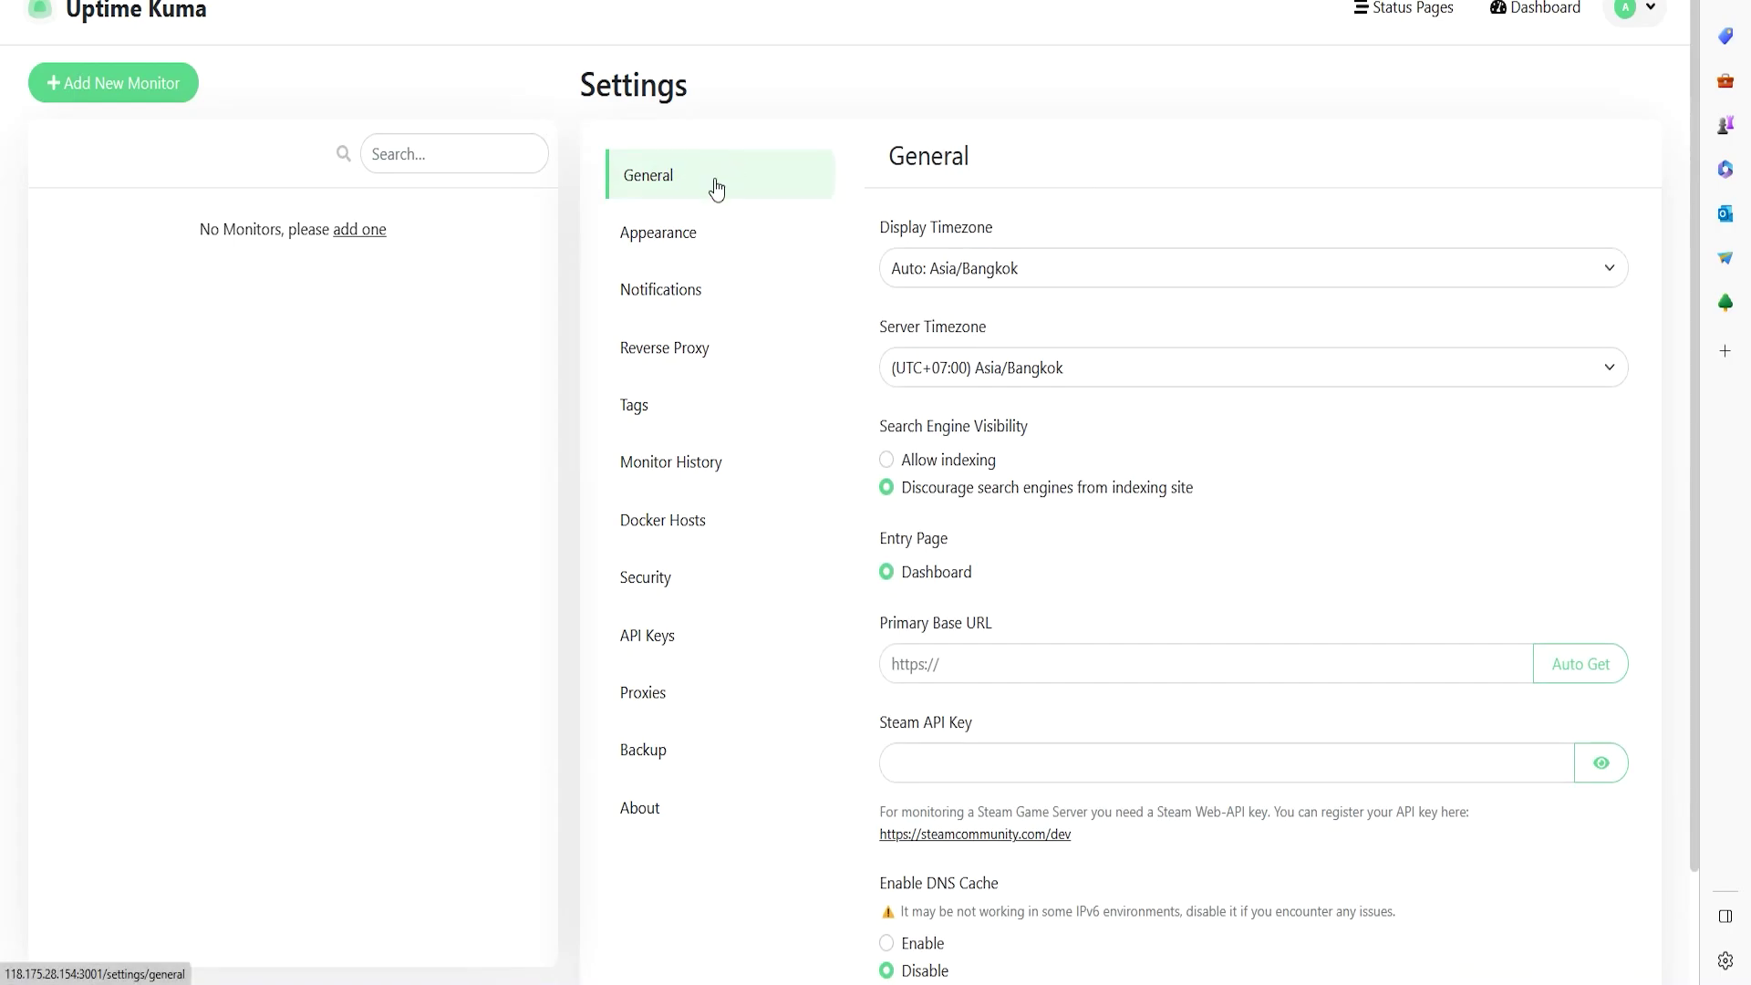
click(1003, 274)
click(1012, 270)
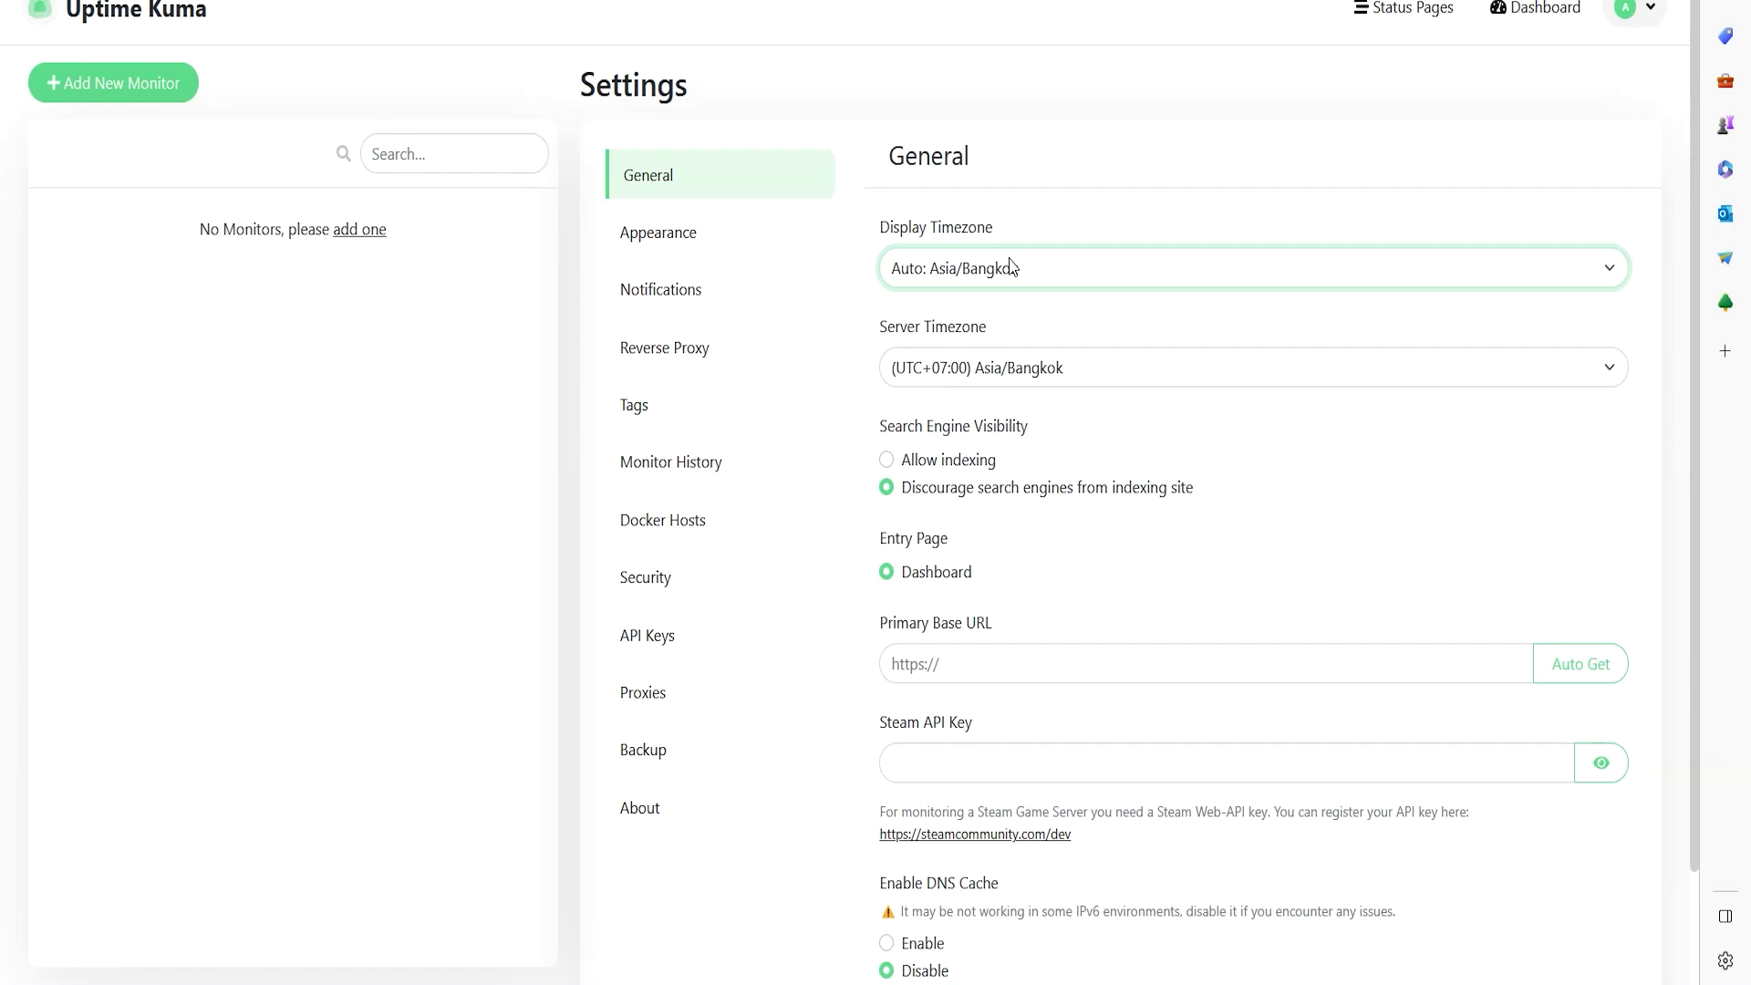
click(992, 267)
click(1017, 263)
click(994, 271)
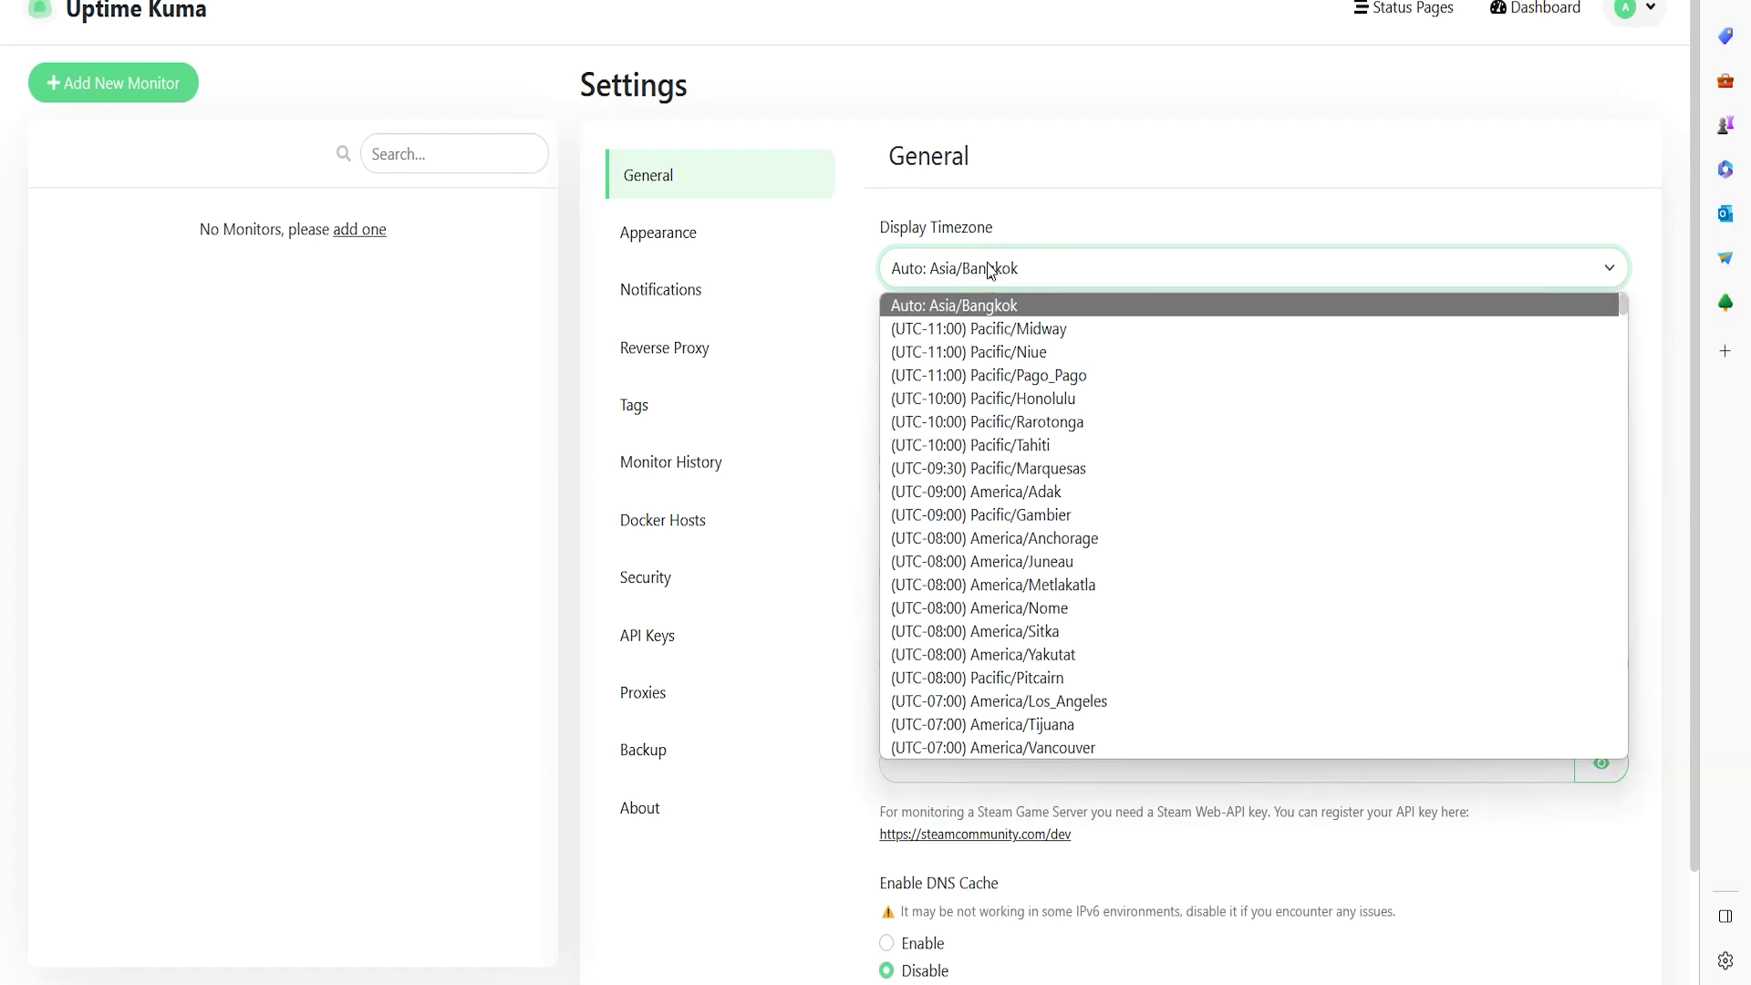
click(808, 326)
click(977, 276)
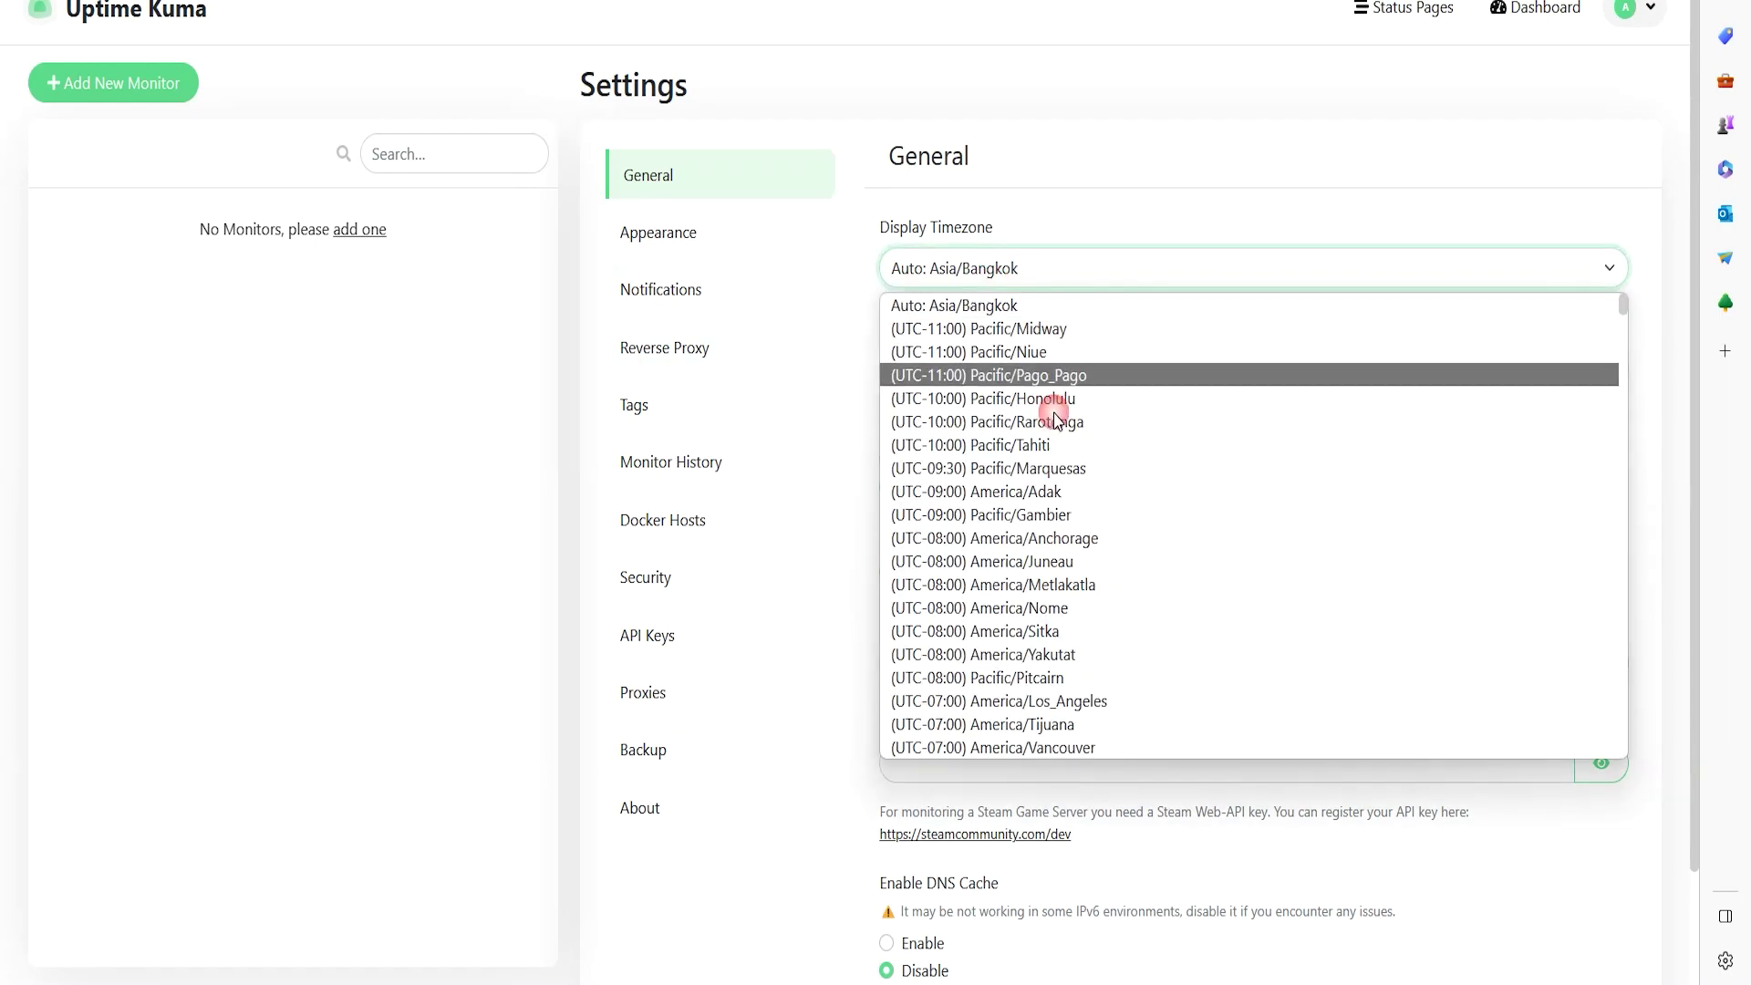
click(848, 383)
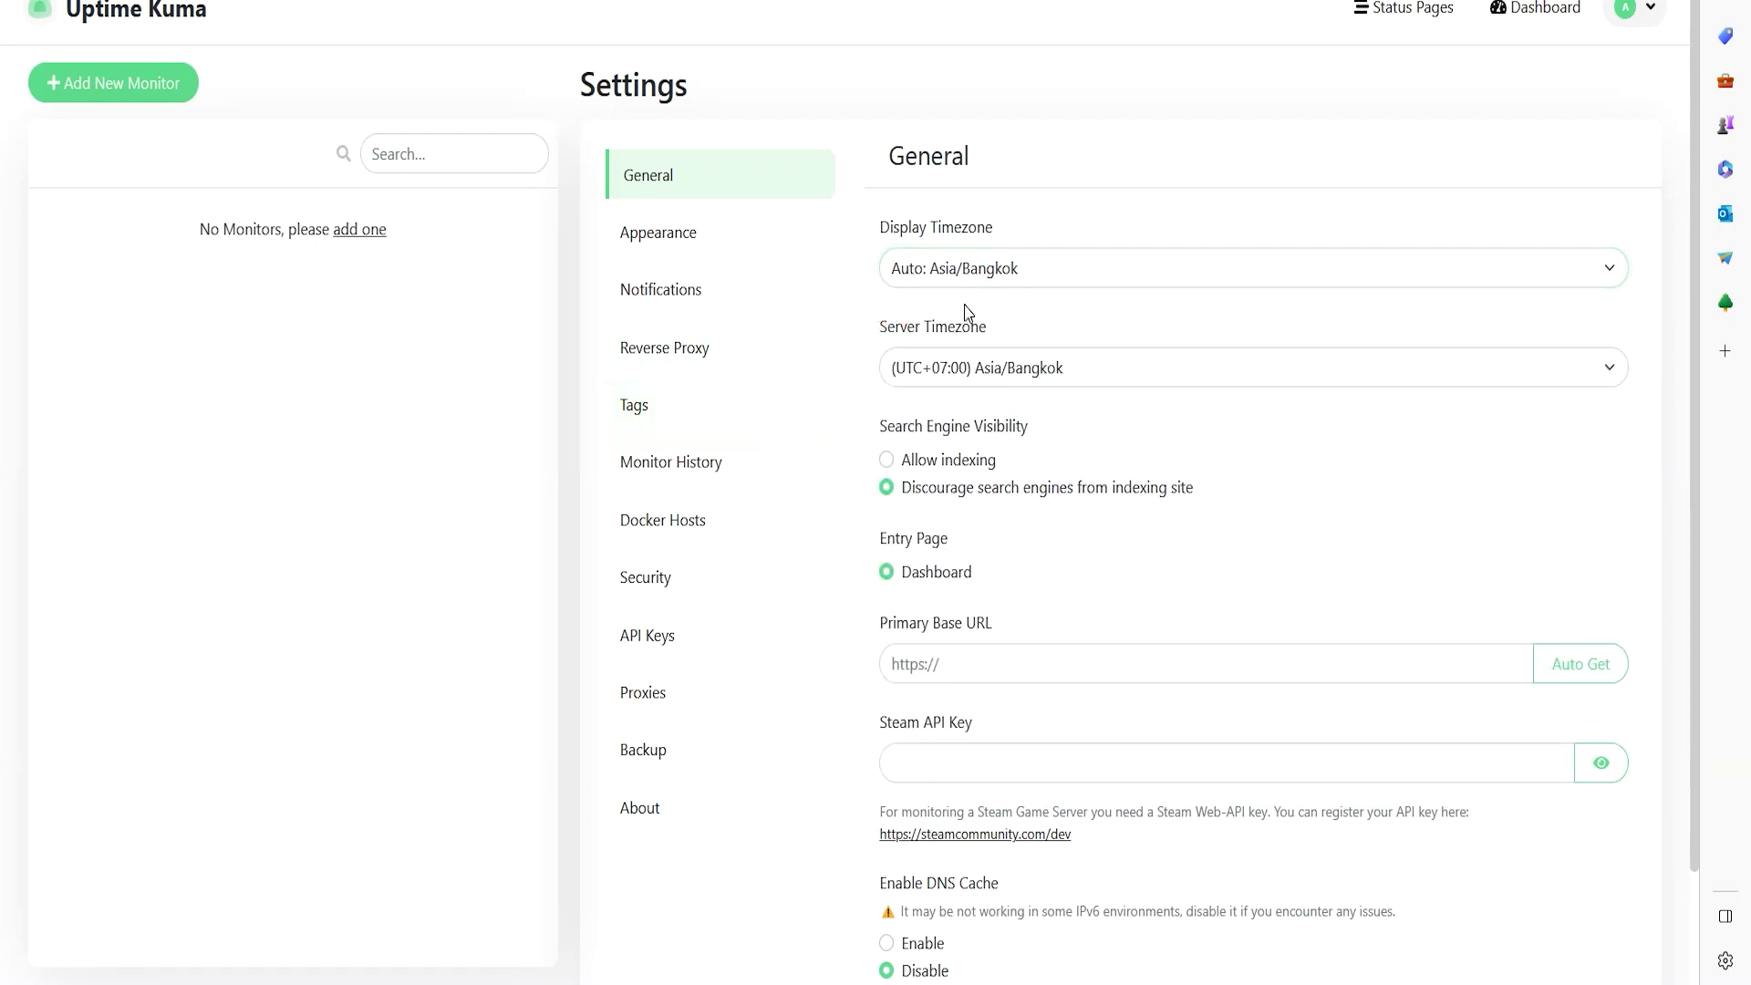
- Review the Server Timezone and Reverse Proxy settings, then go to Appearance
click(962, 359)
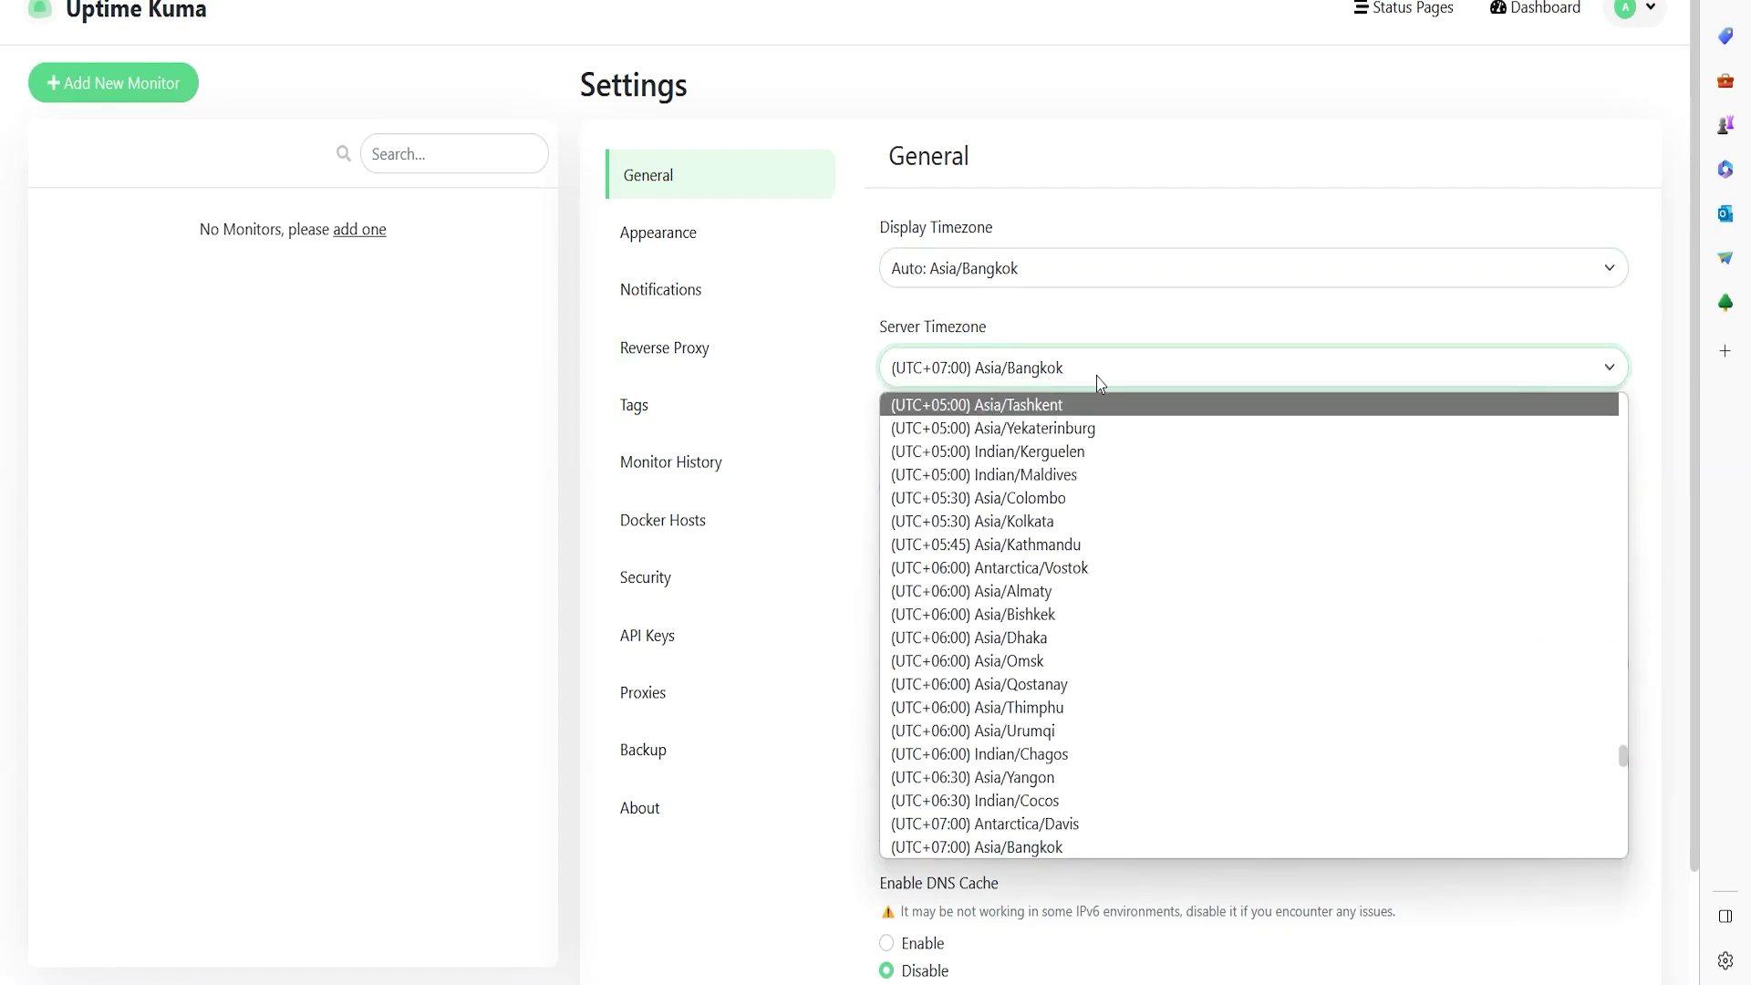
click(755, 342)
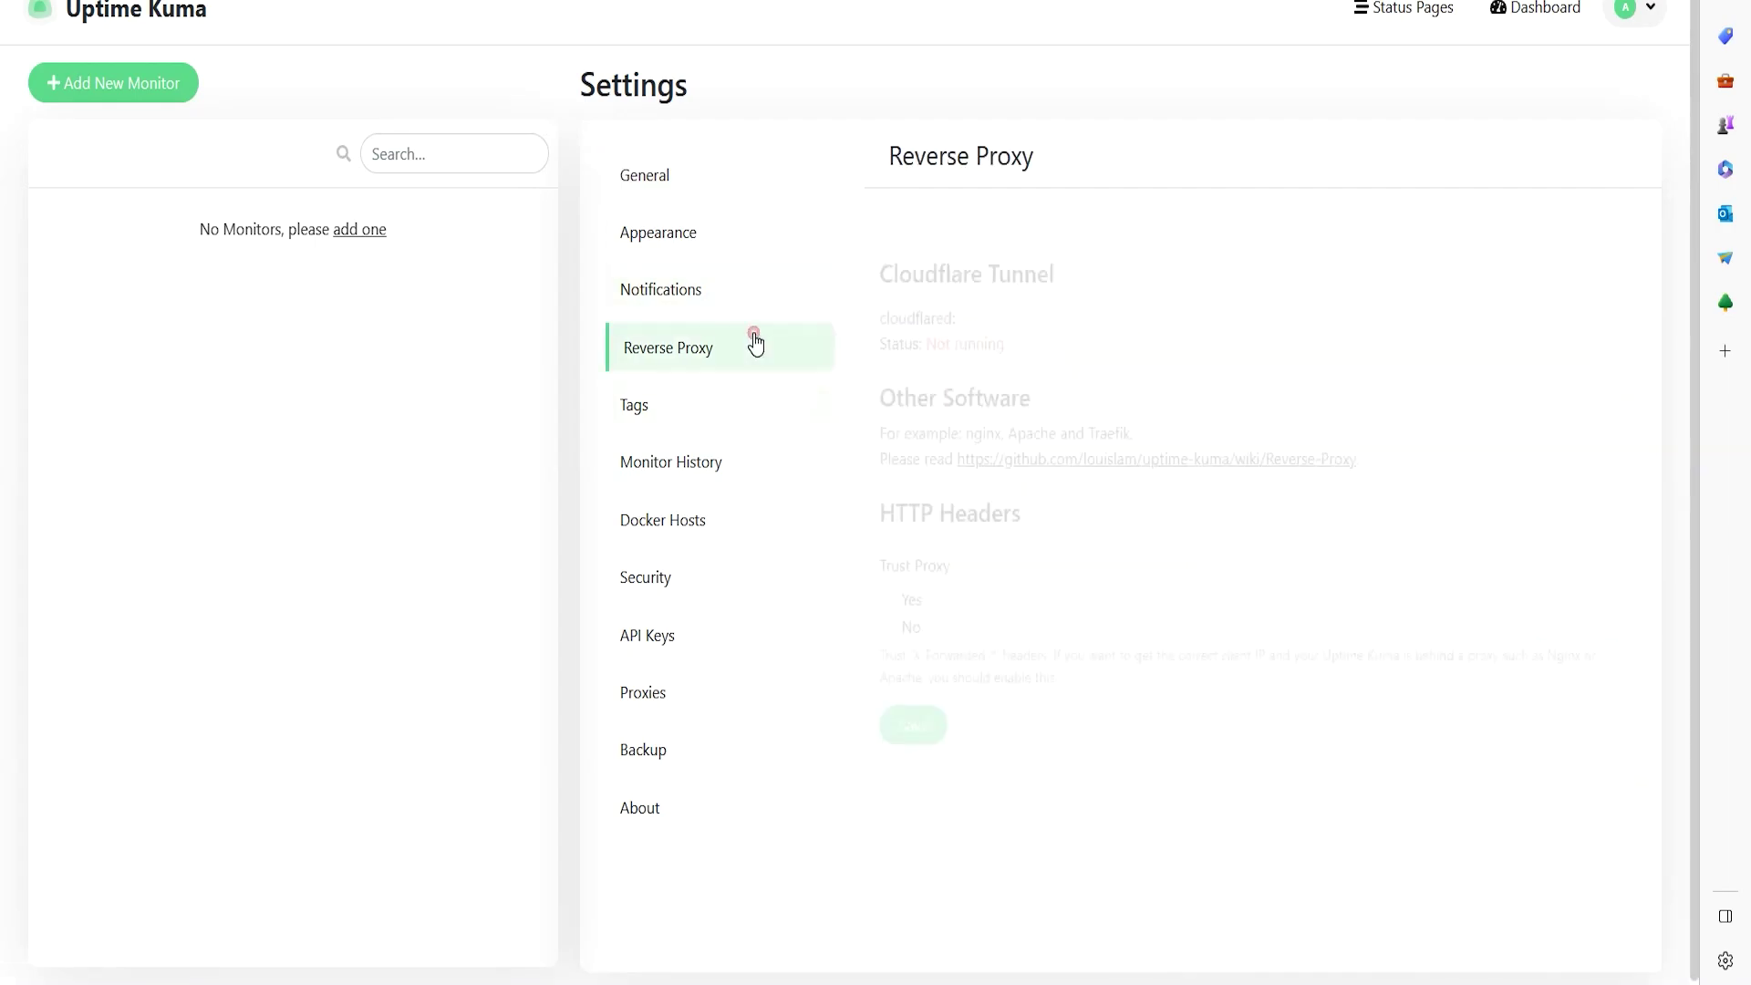
click(684, 236)
click(650, 175)
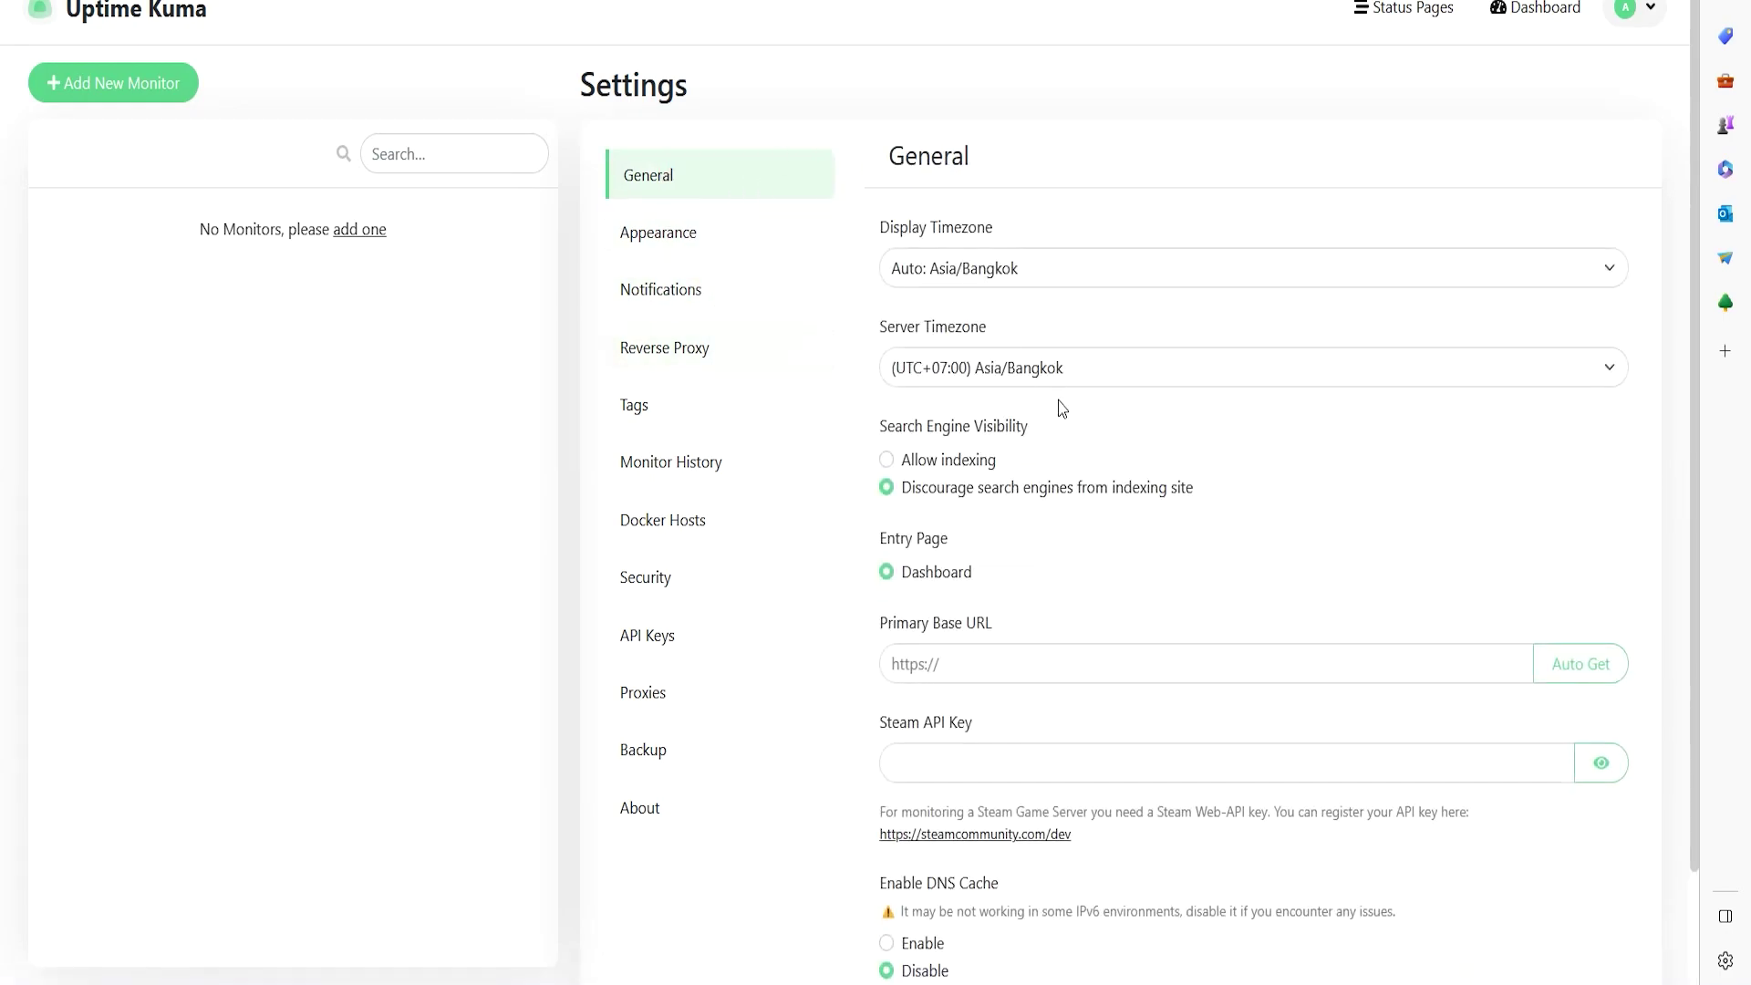
scroll(1169, 536, down, 2)
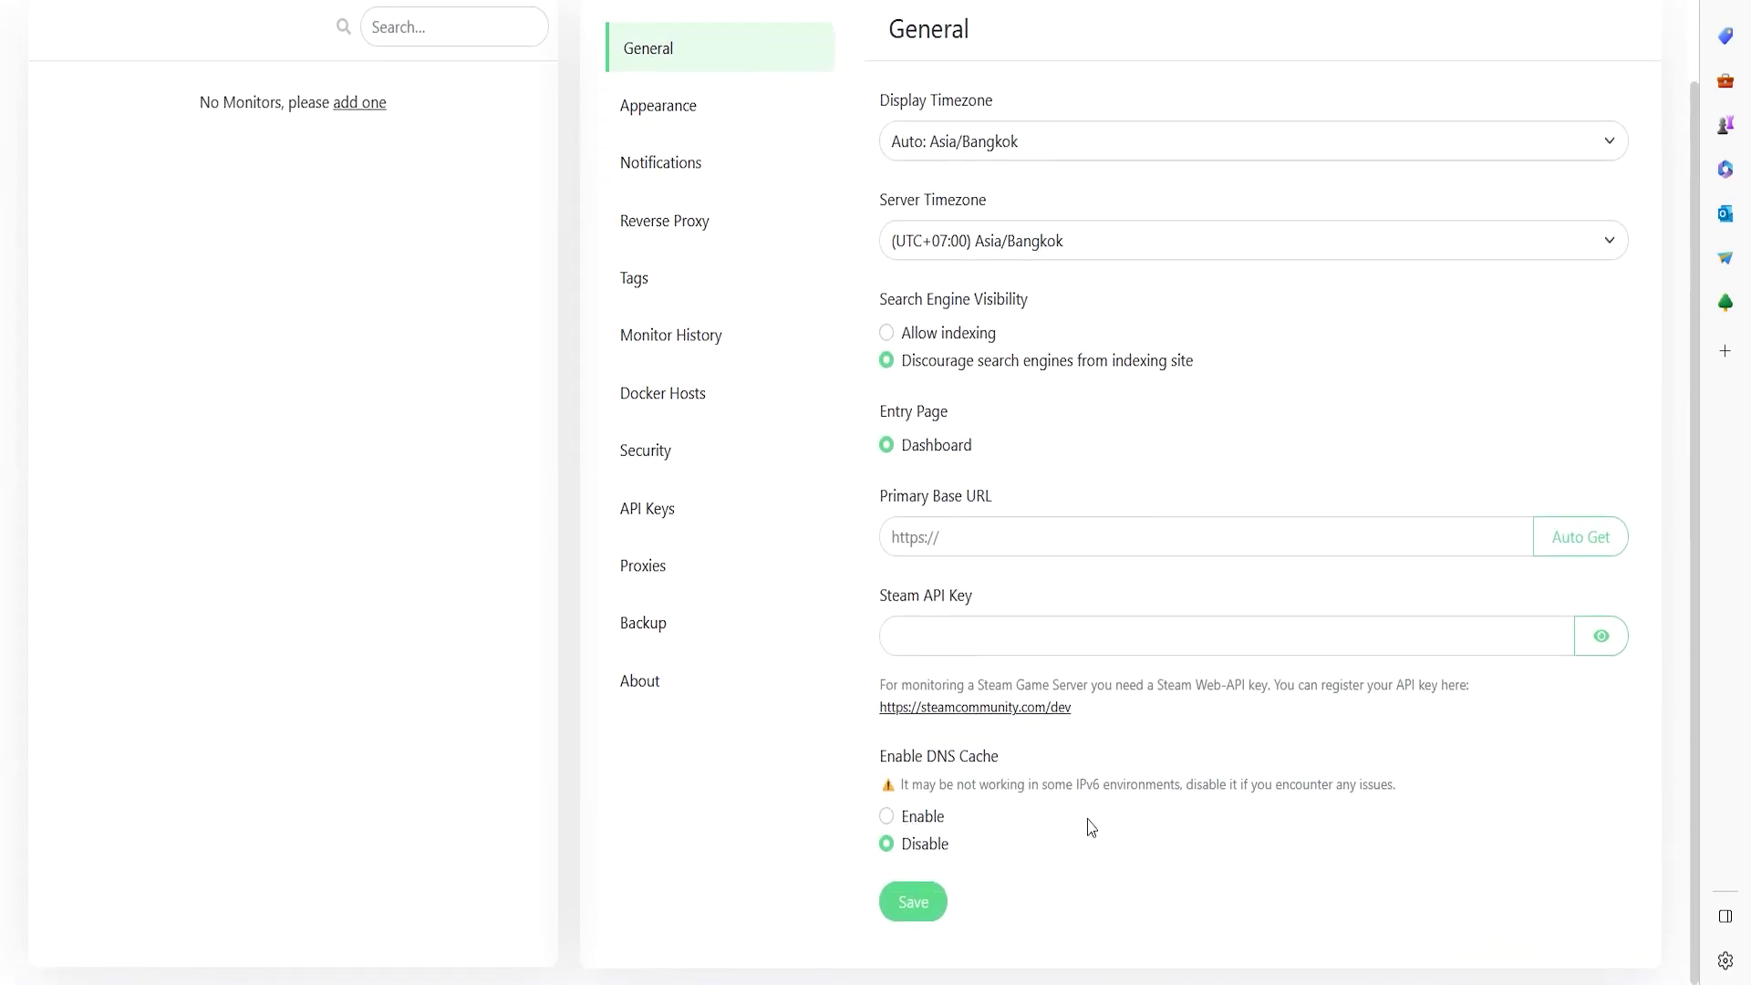
click(657, 105)
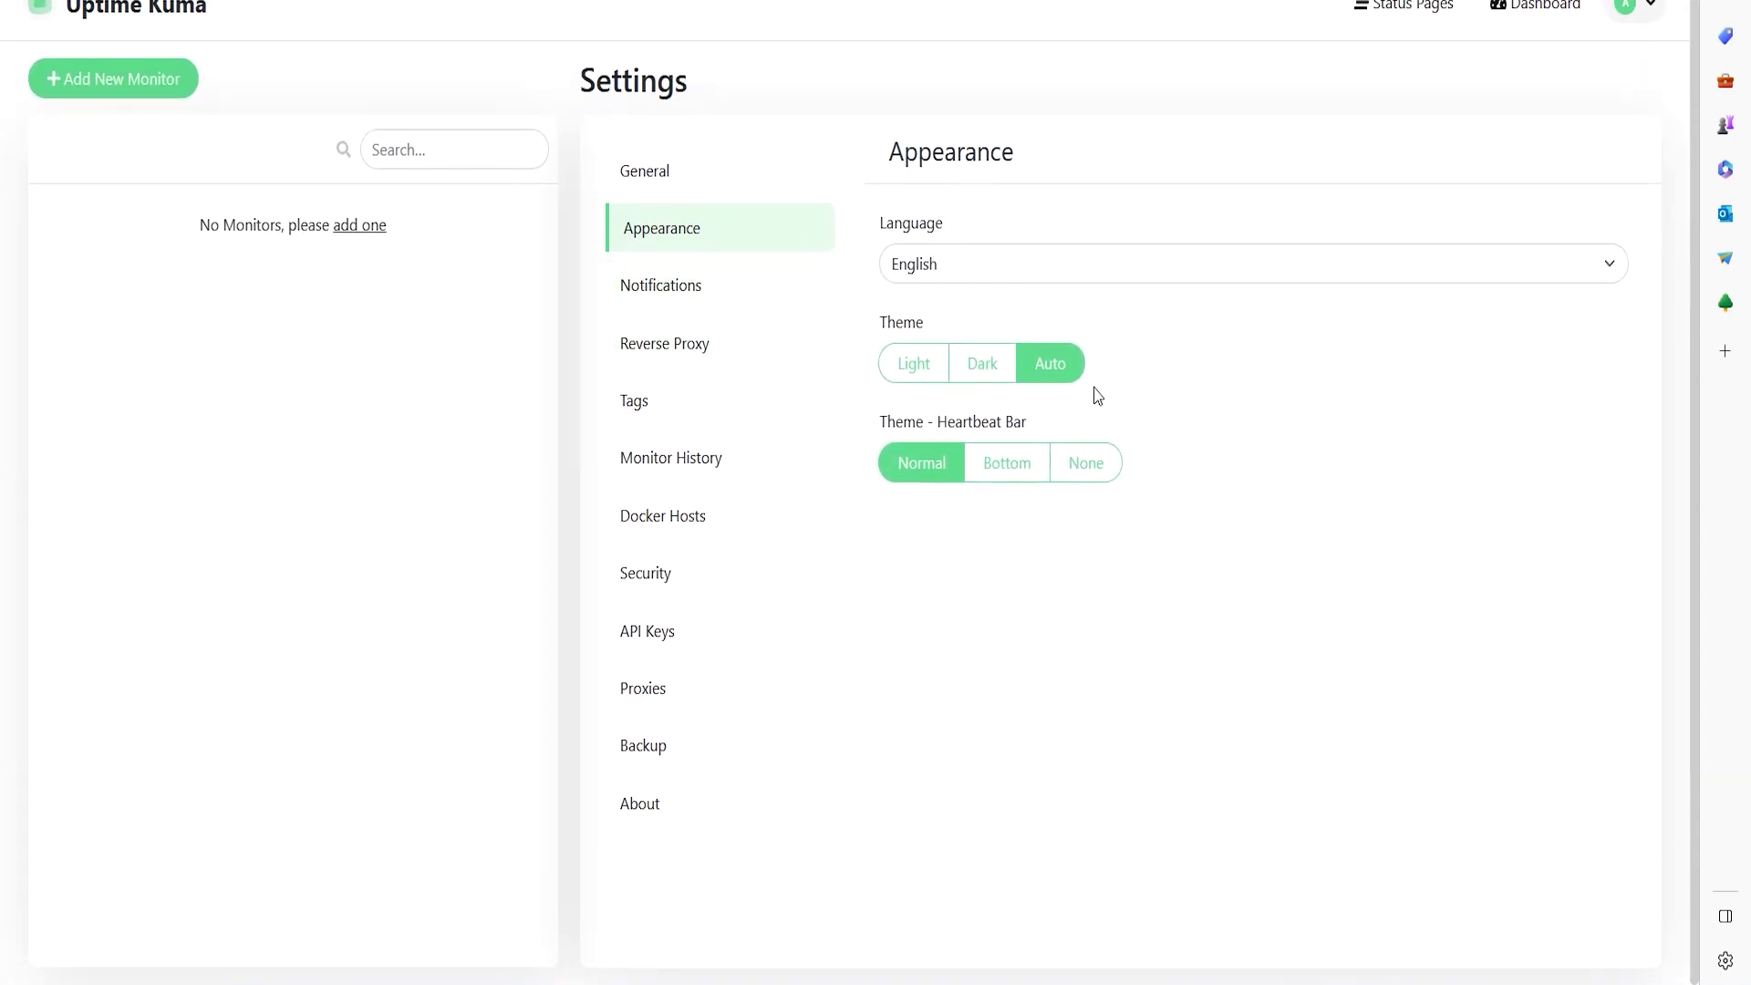
- Try the Light and Dark themes, then set the theme back to Auto
click(923, 369)
click(975, 374)
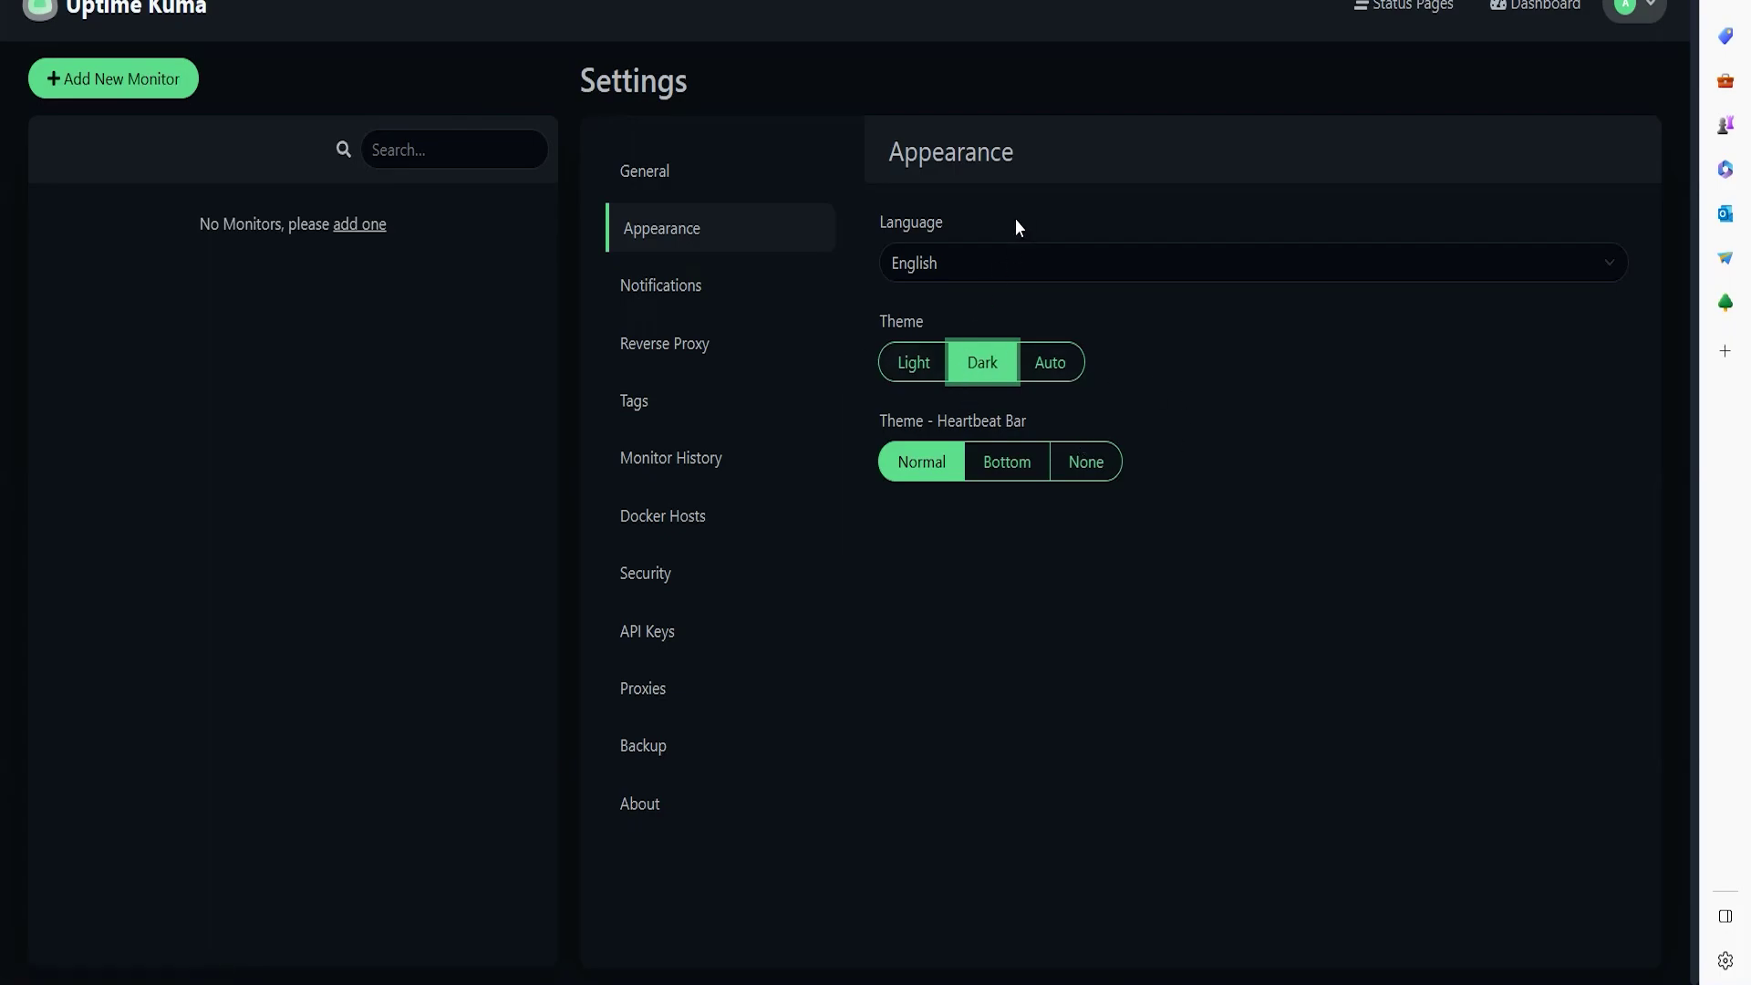
click(1060, 374)
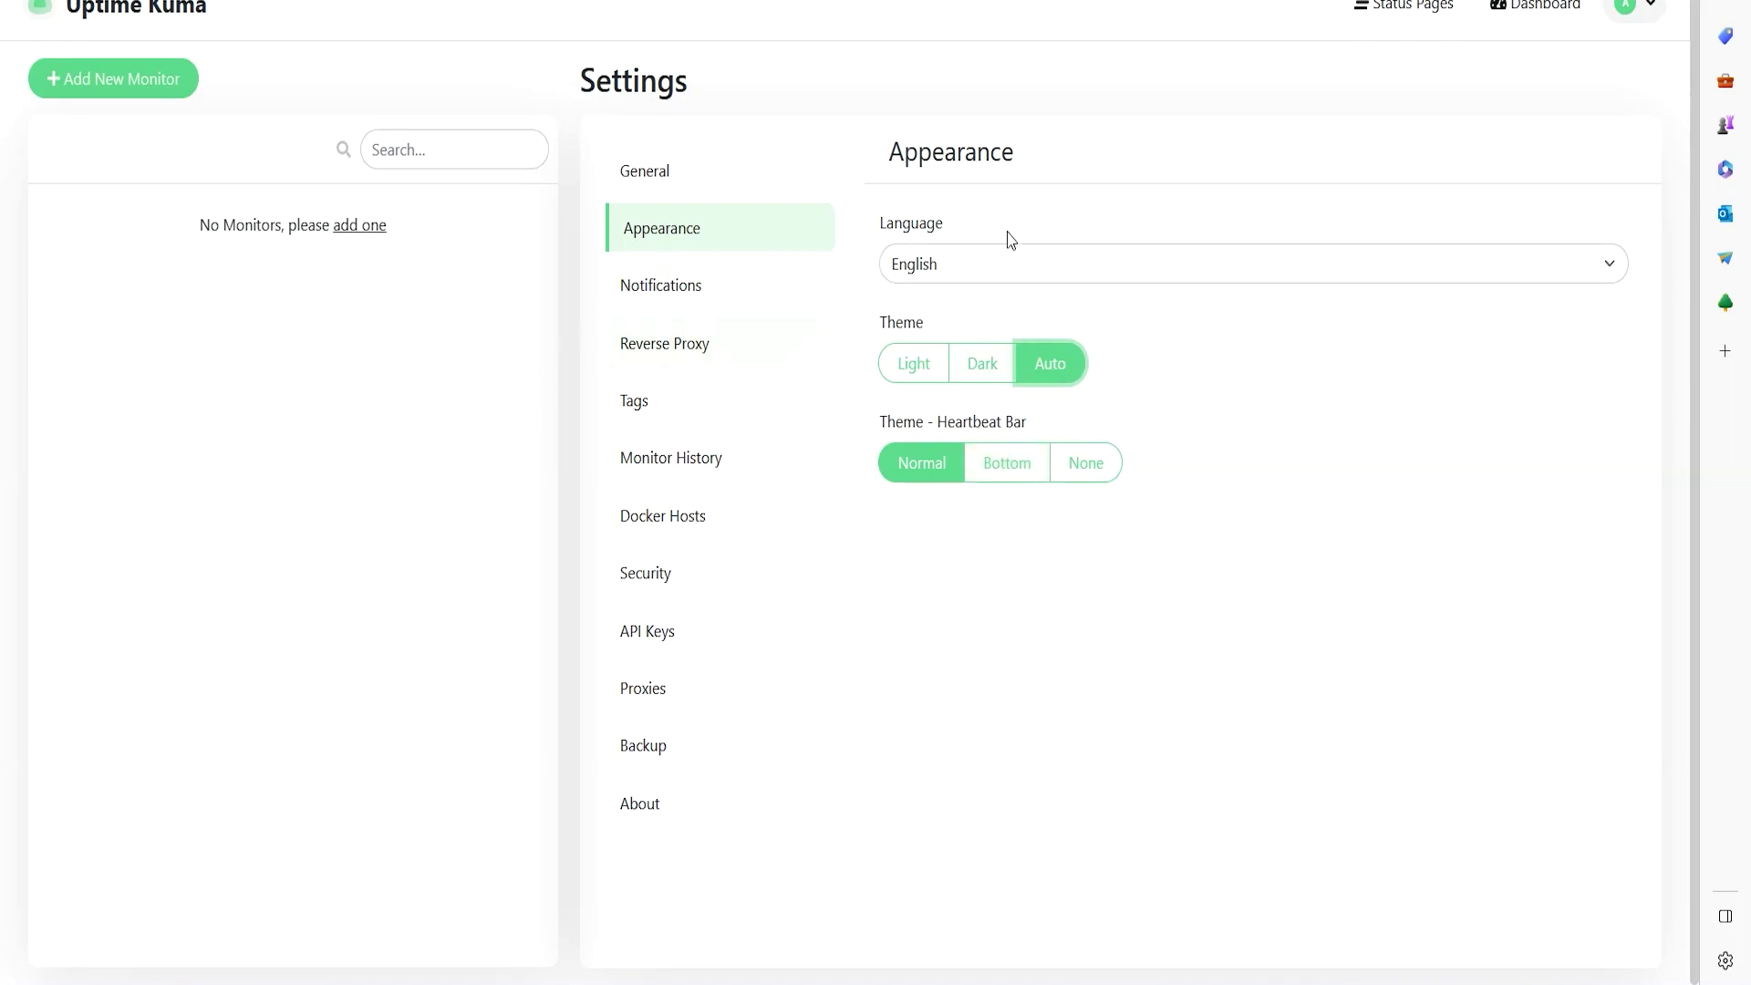
- Try the Bottom and None heartbeat bar options, keeping Normal
click(1004, 474)
click(1069, 470)
click(1024, 476)
click(931, 484)
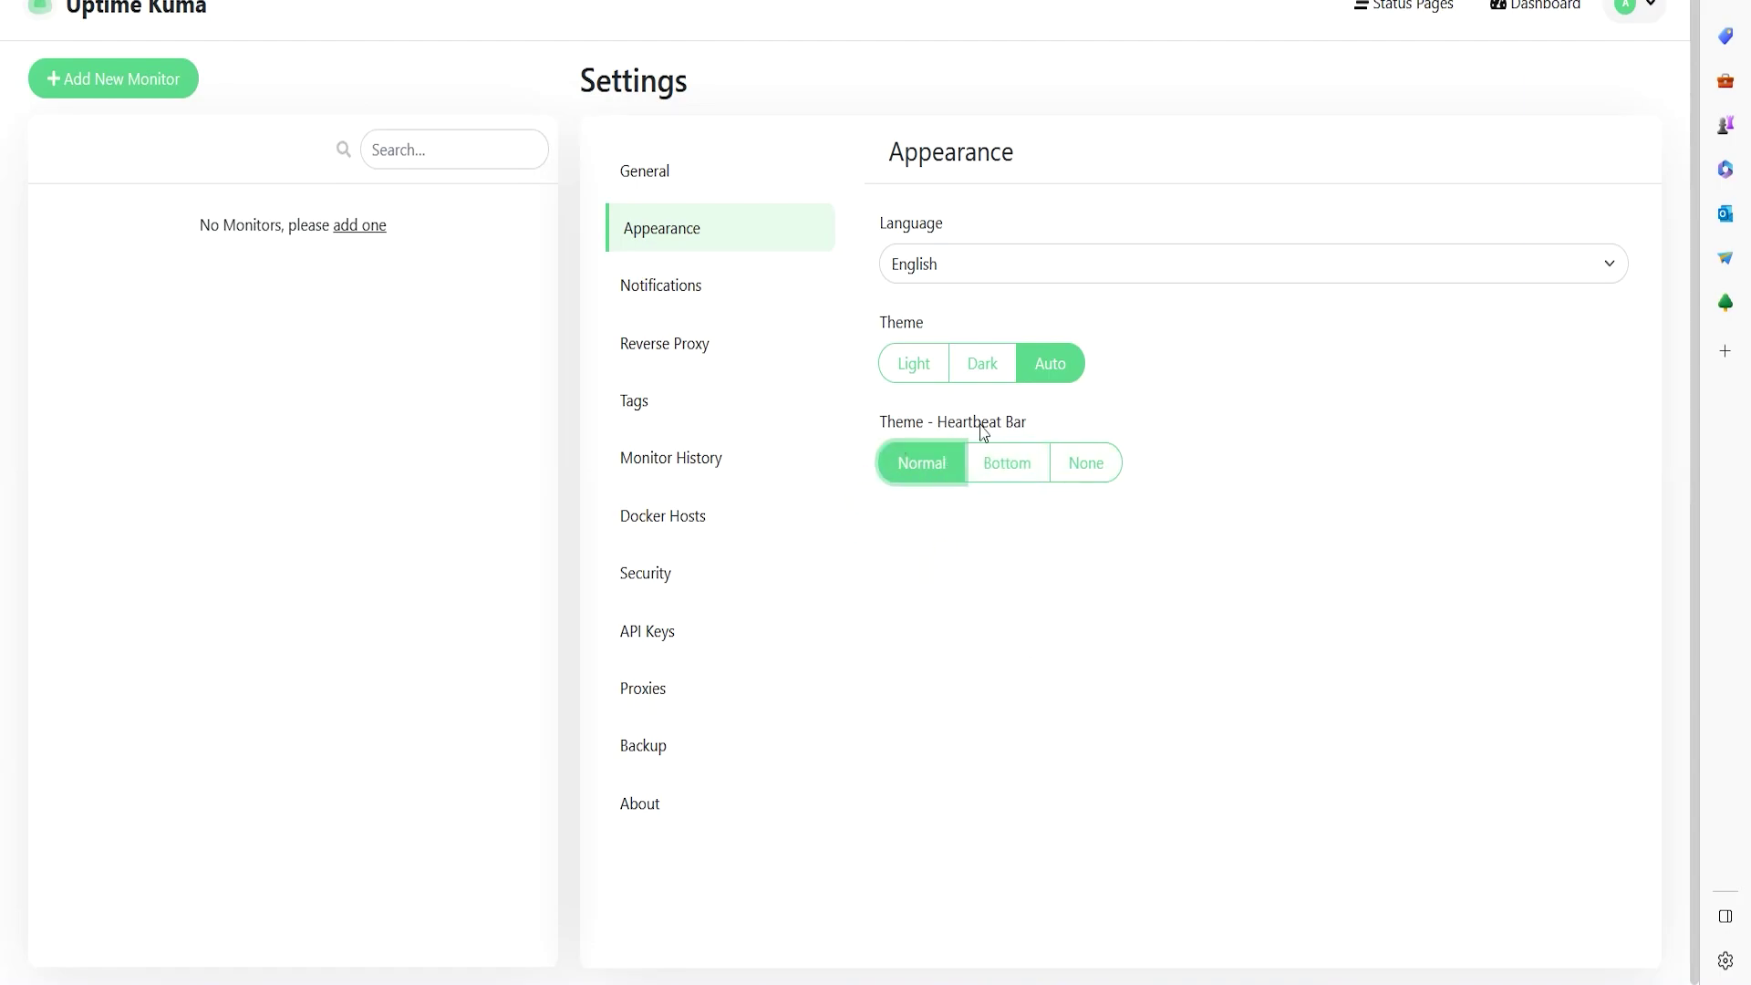
click(711, 301)
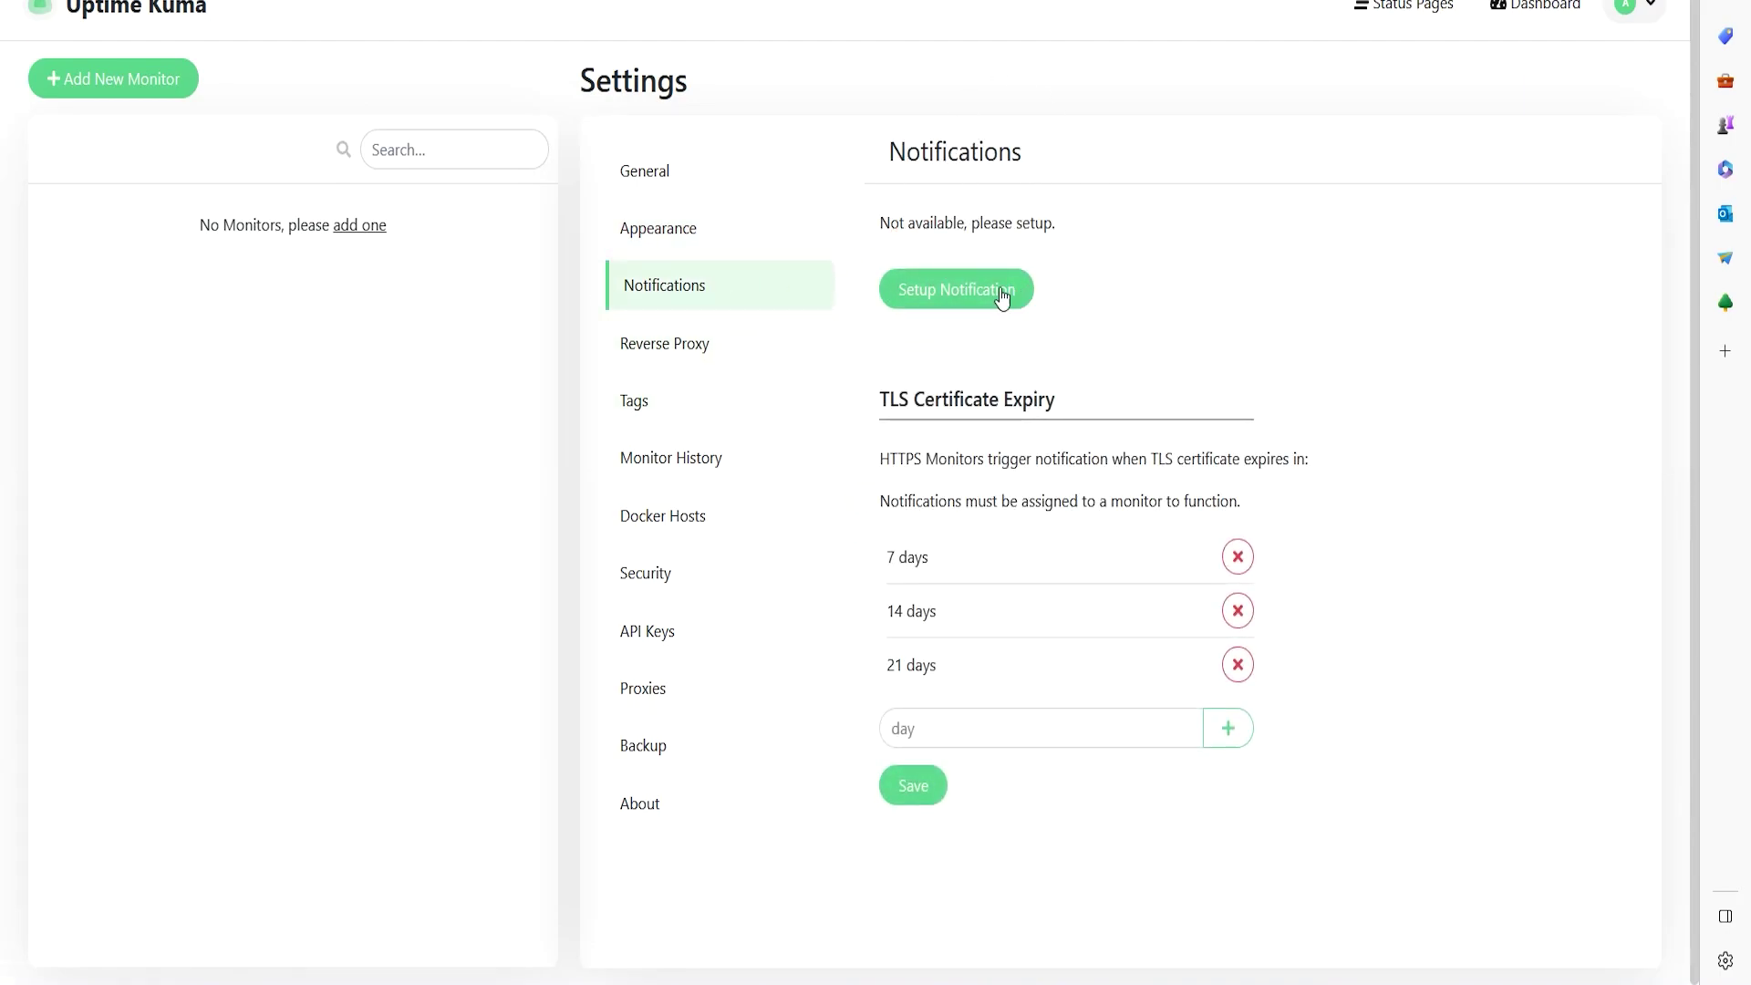
- Start a LINE Notify notification and name it 'Monitor system'
drag(886, 226, 1067, 234)
click(958, 301)
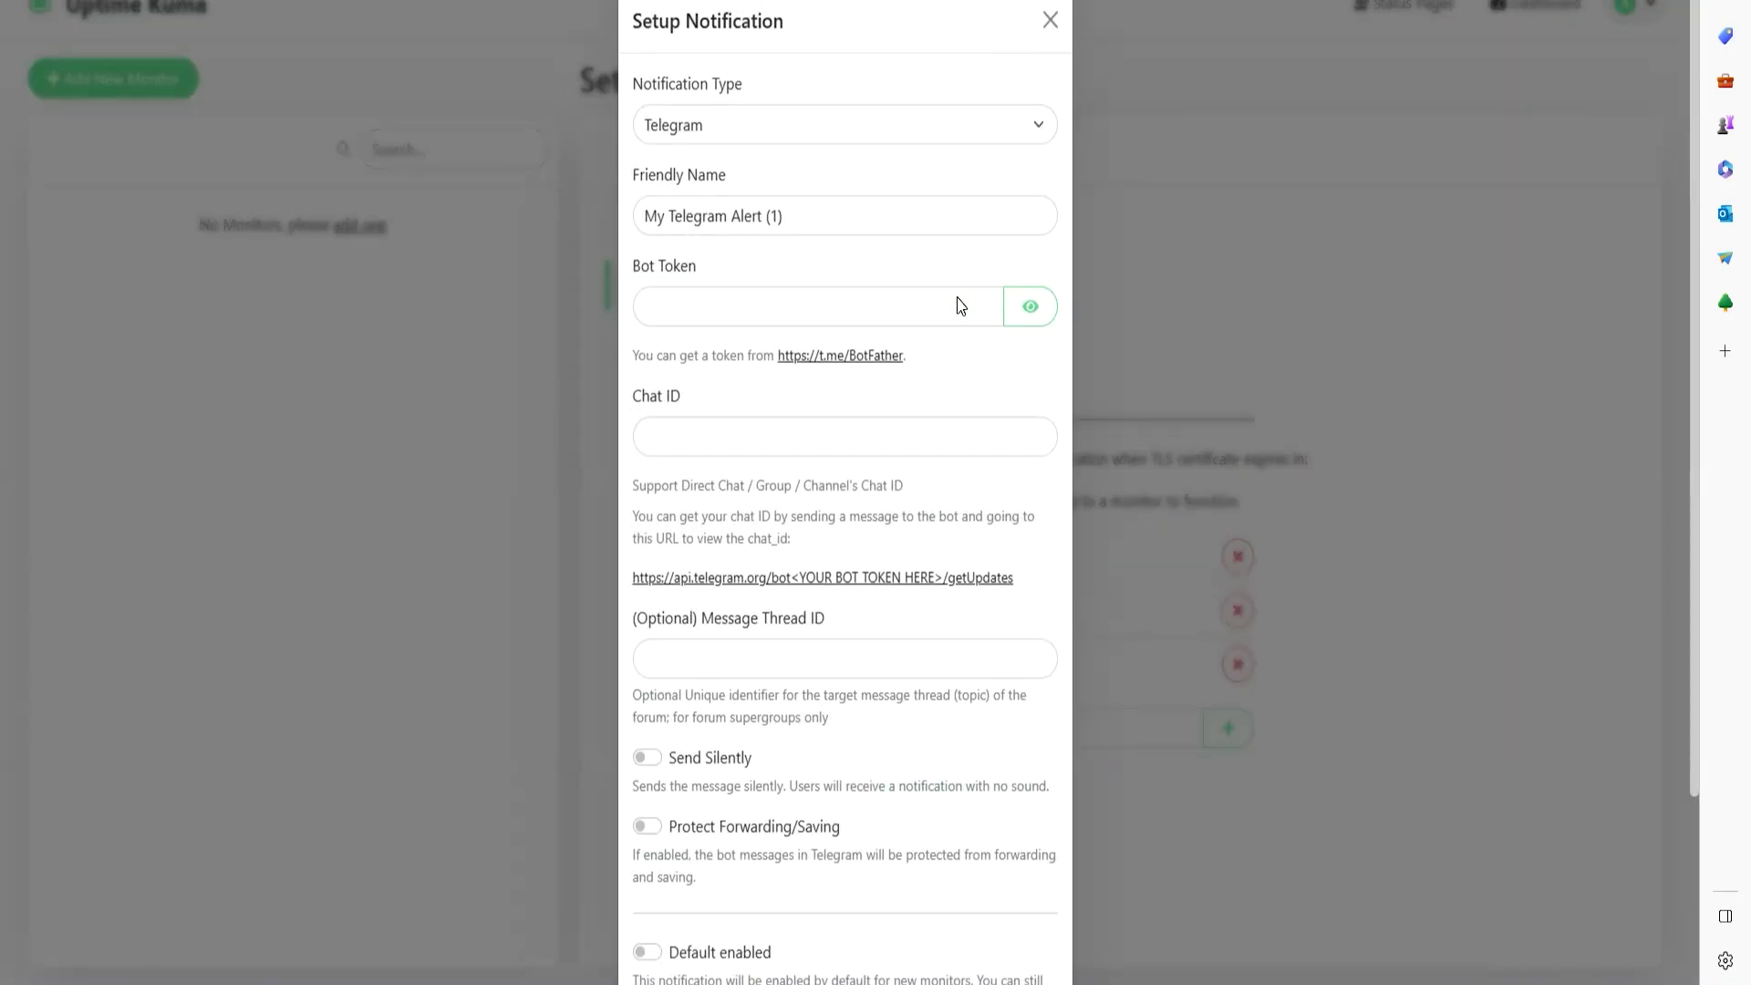
click(1010, 143)
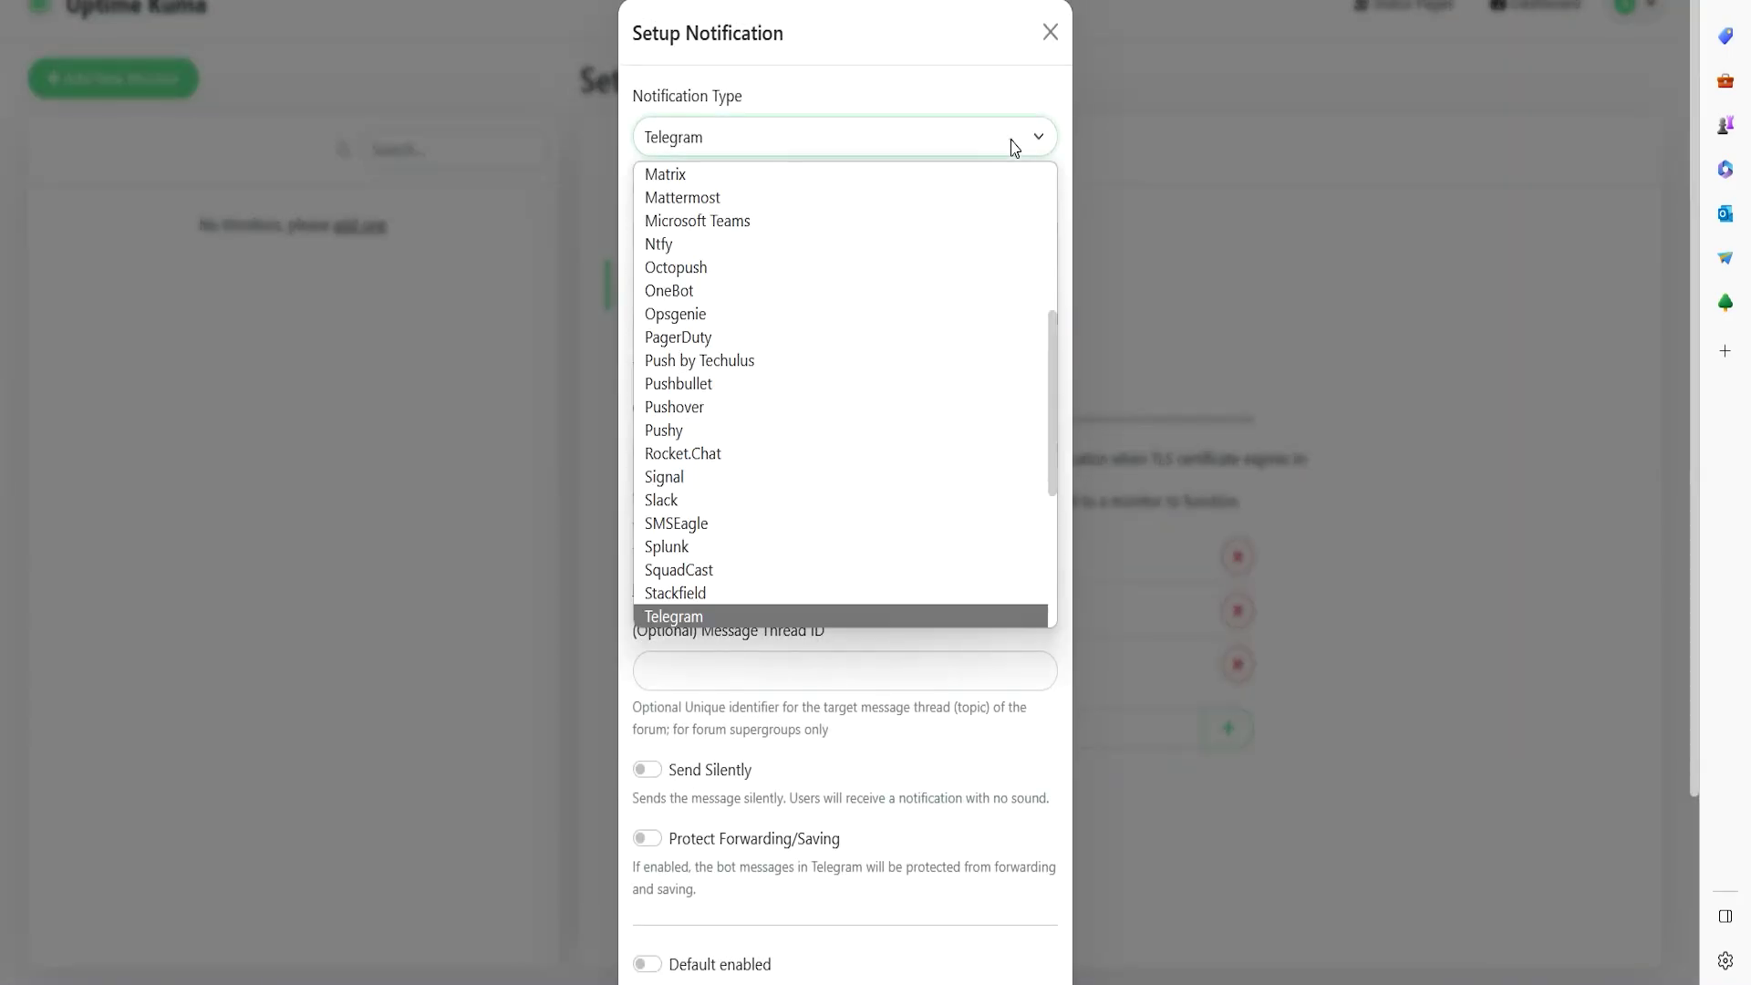
scroll(738, 383, down, 3)
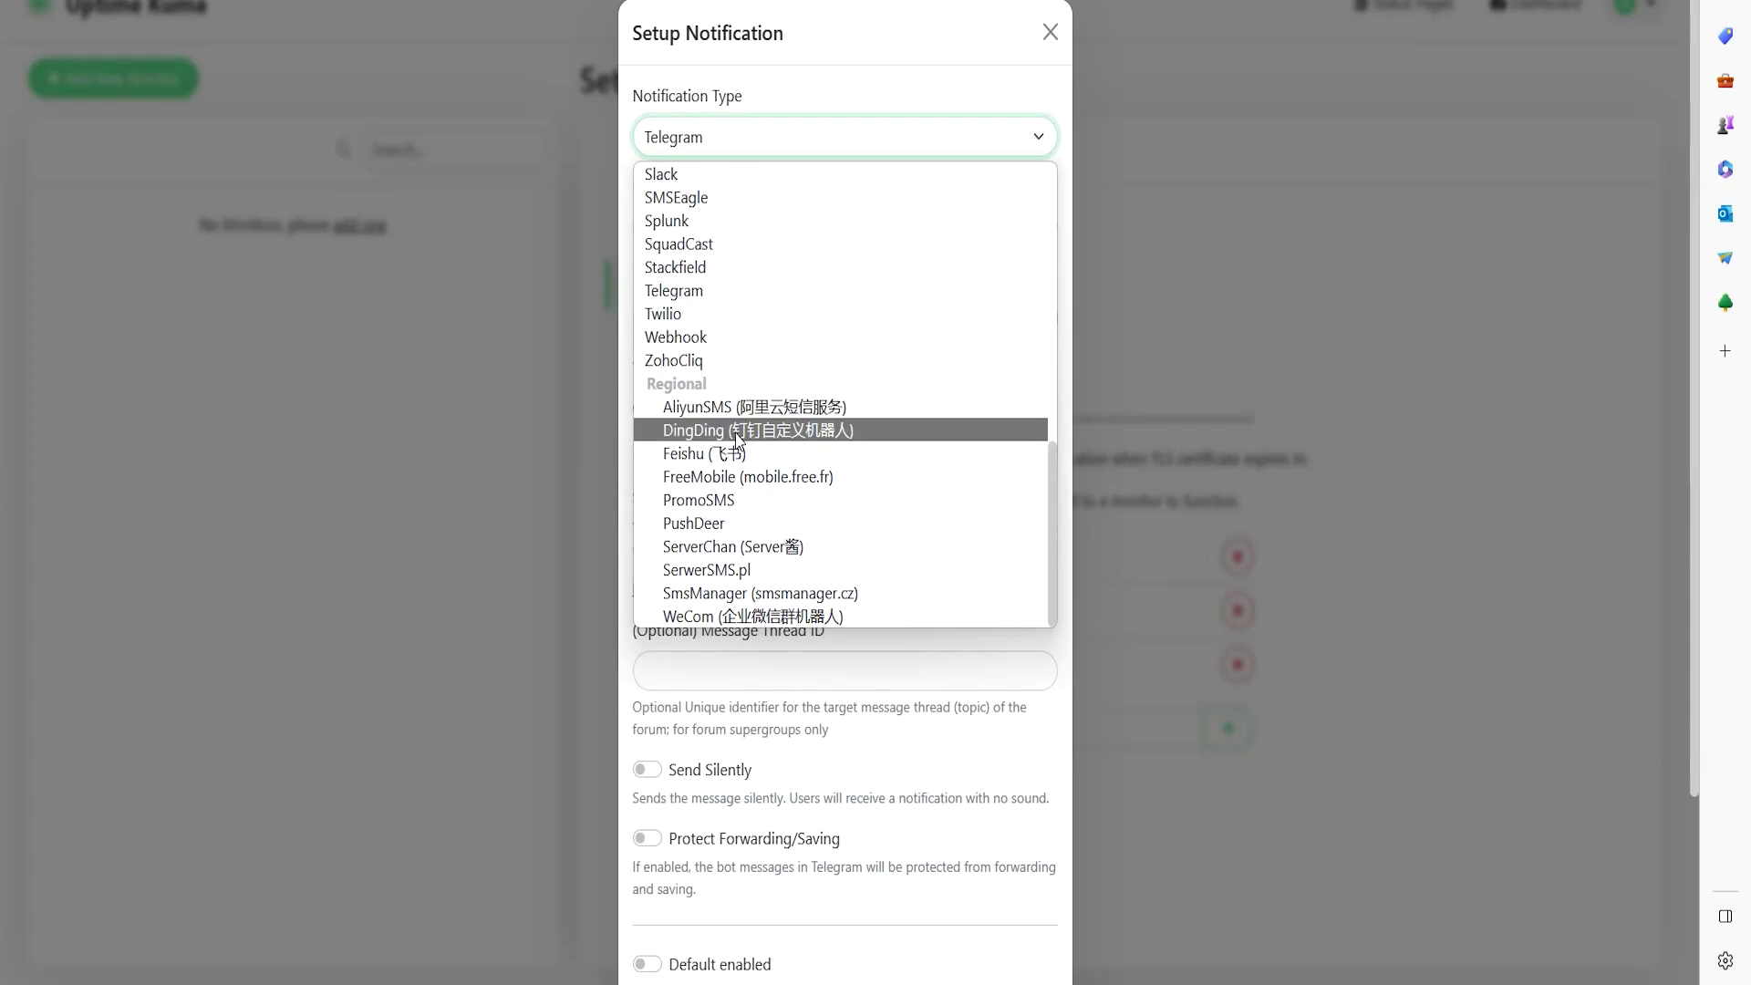
scroll(763, 411, up, 4)
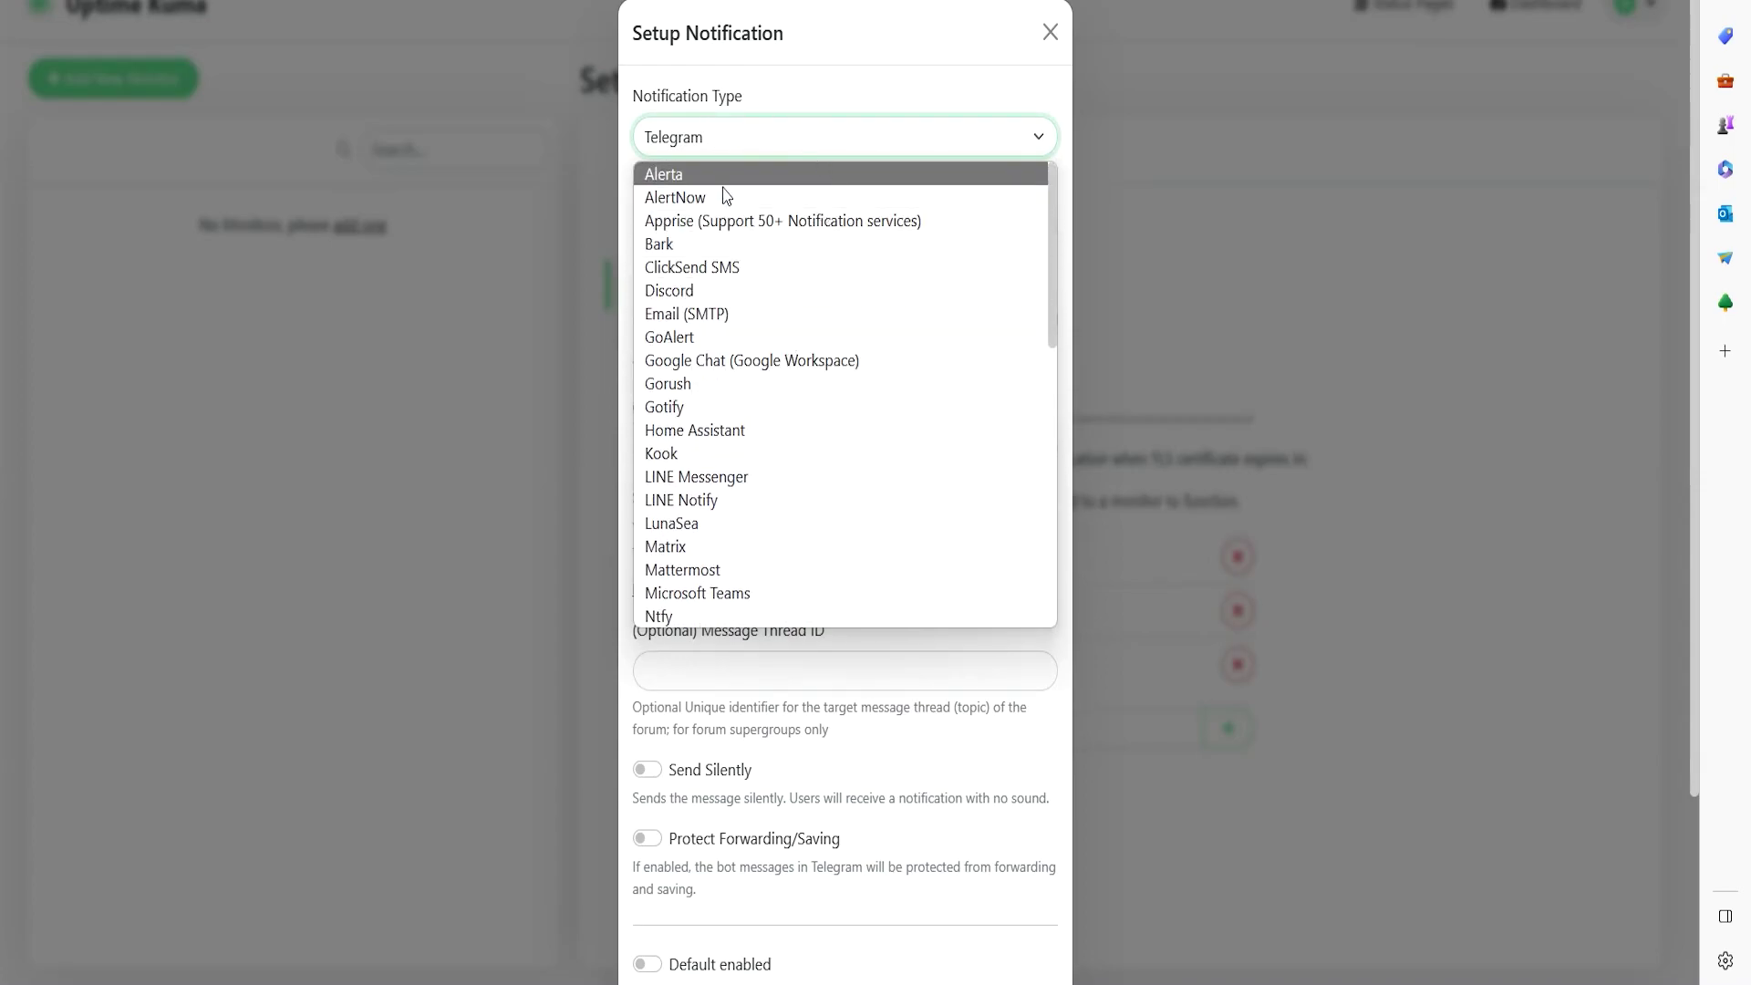
scroll(720, 337, down, 2)
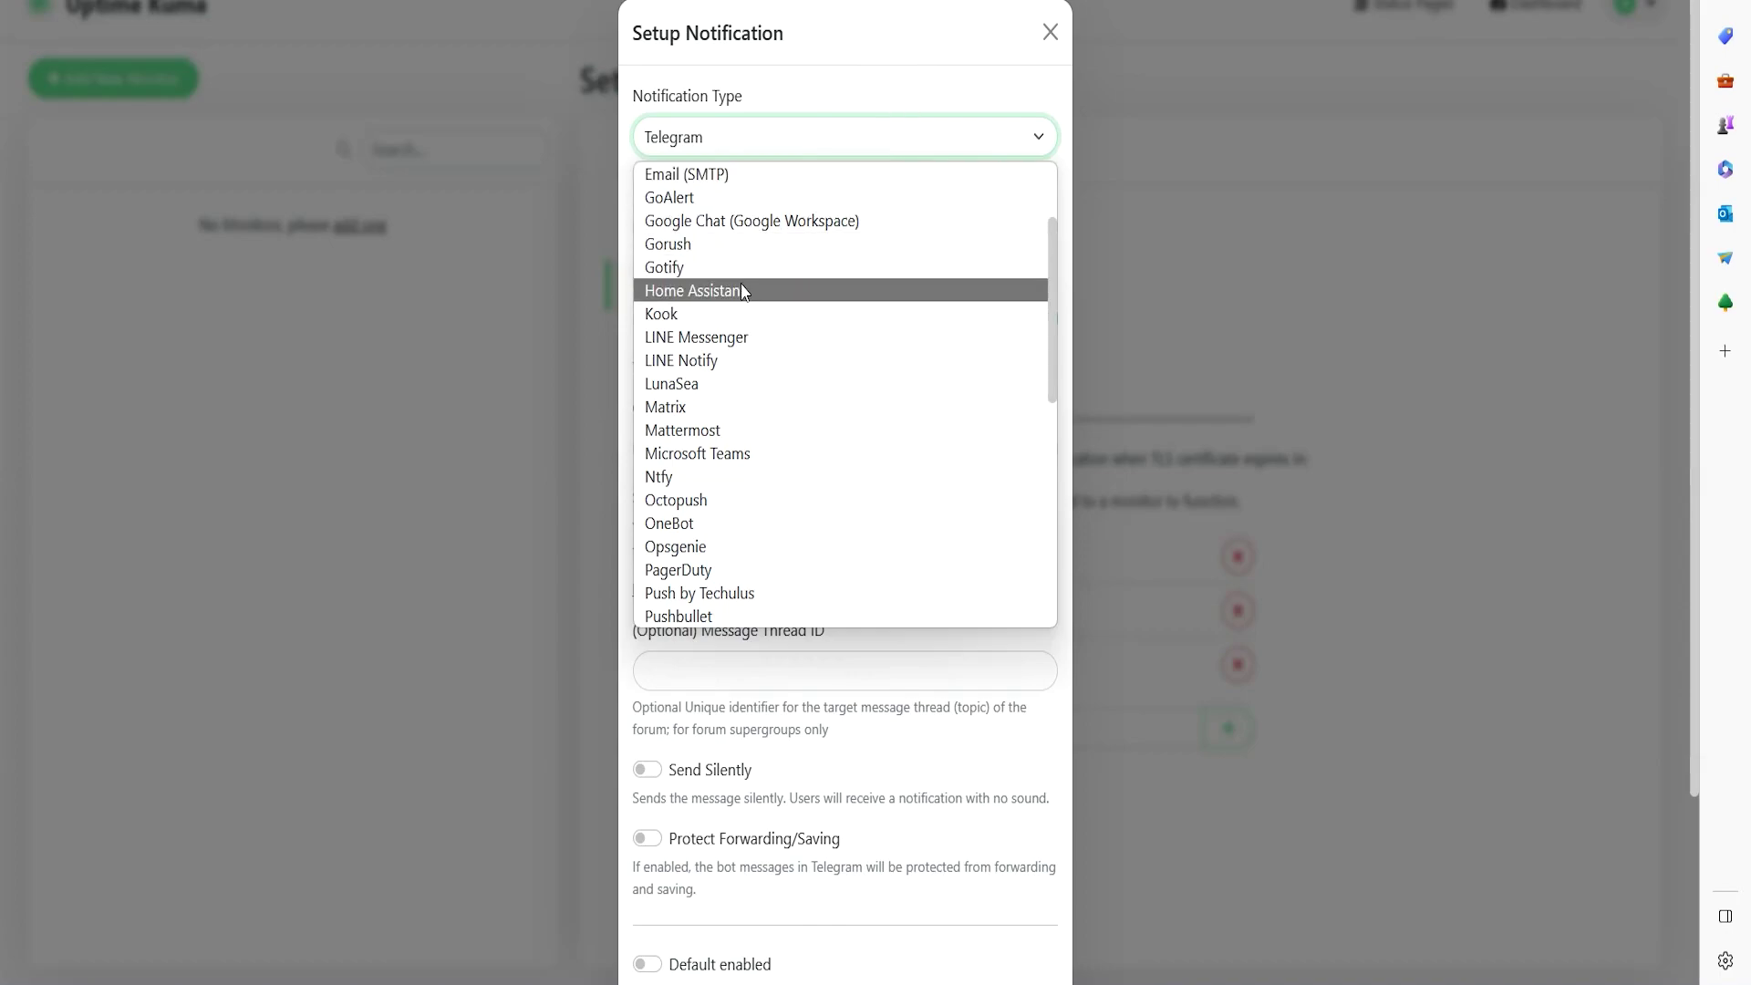
click(703, 368)
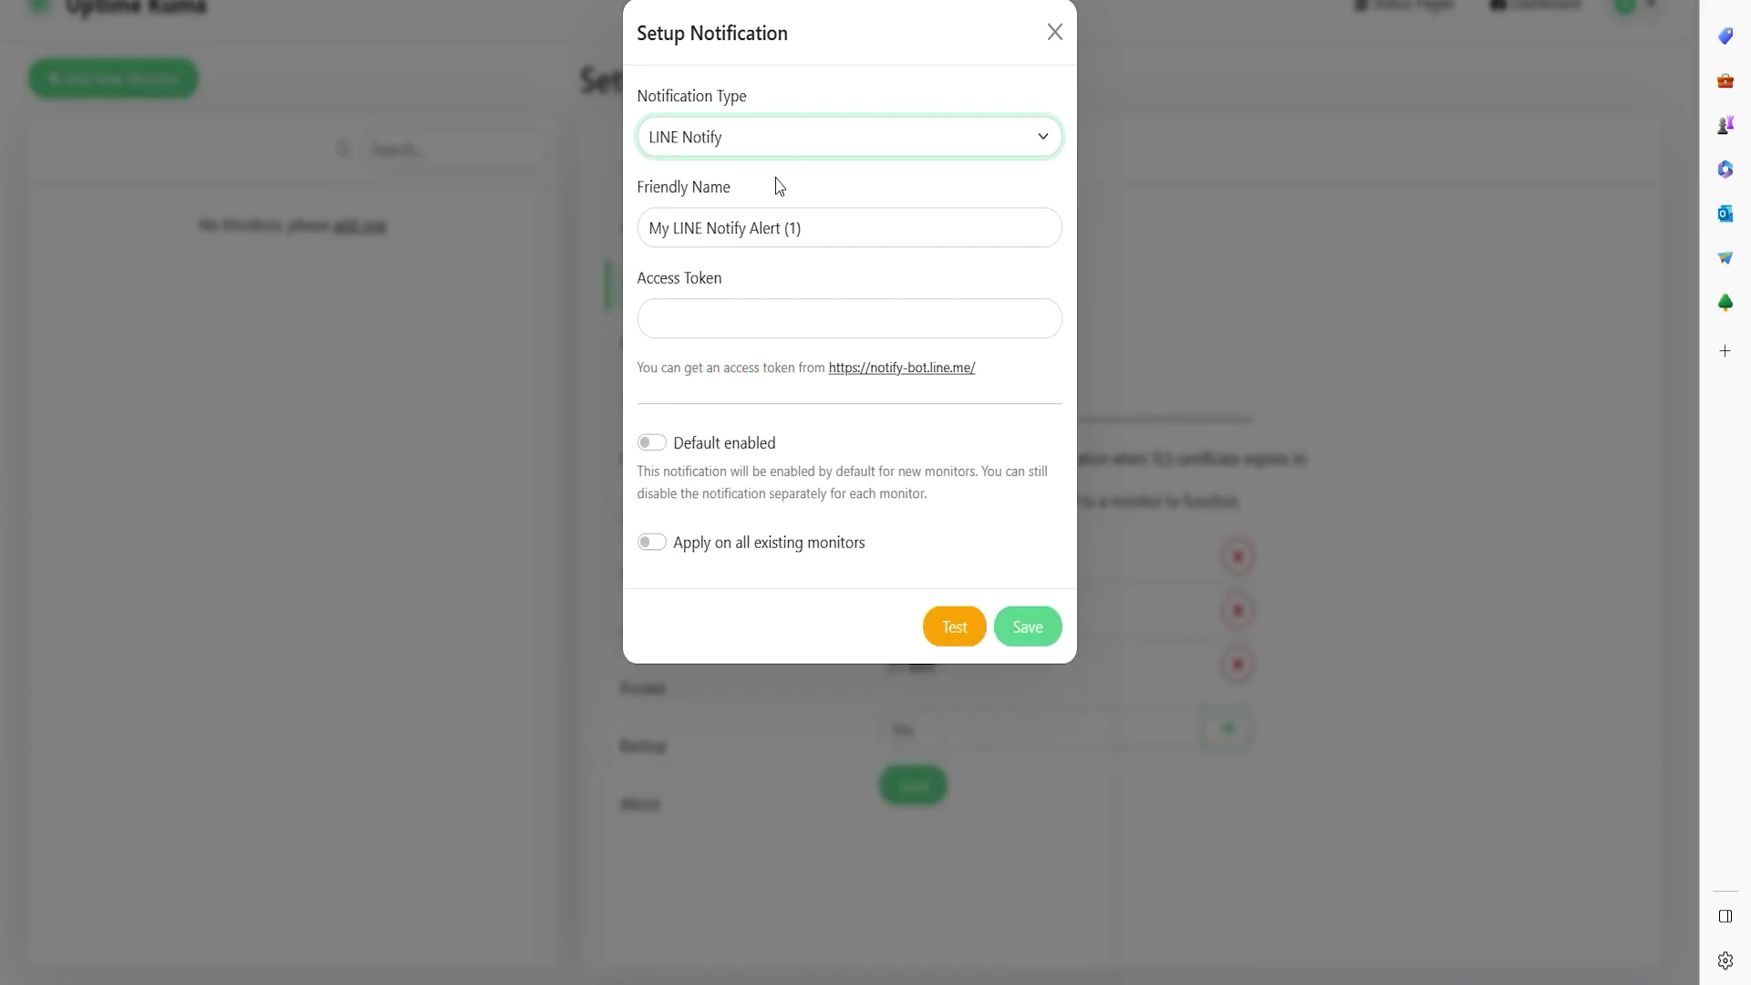
drag(876, 235, 628, 223)
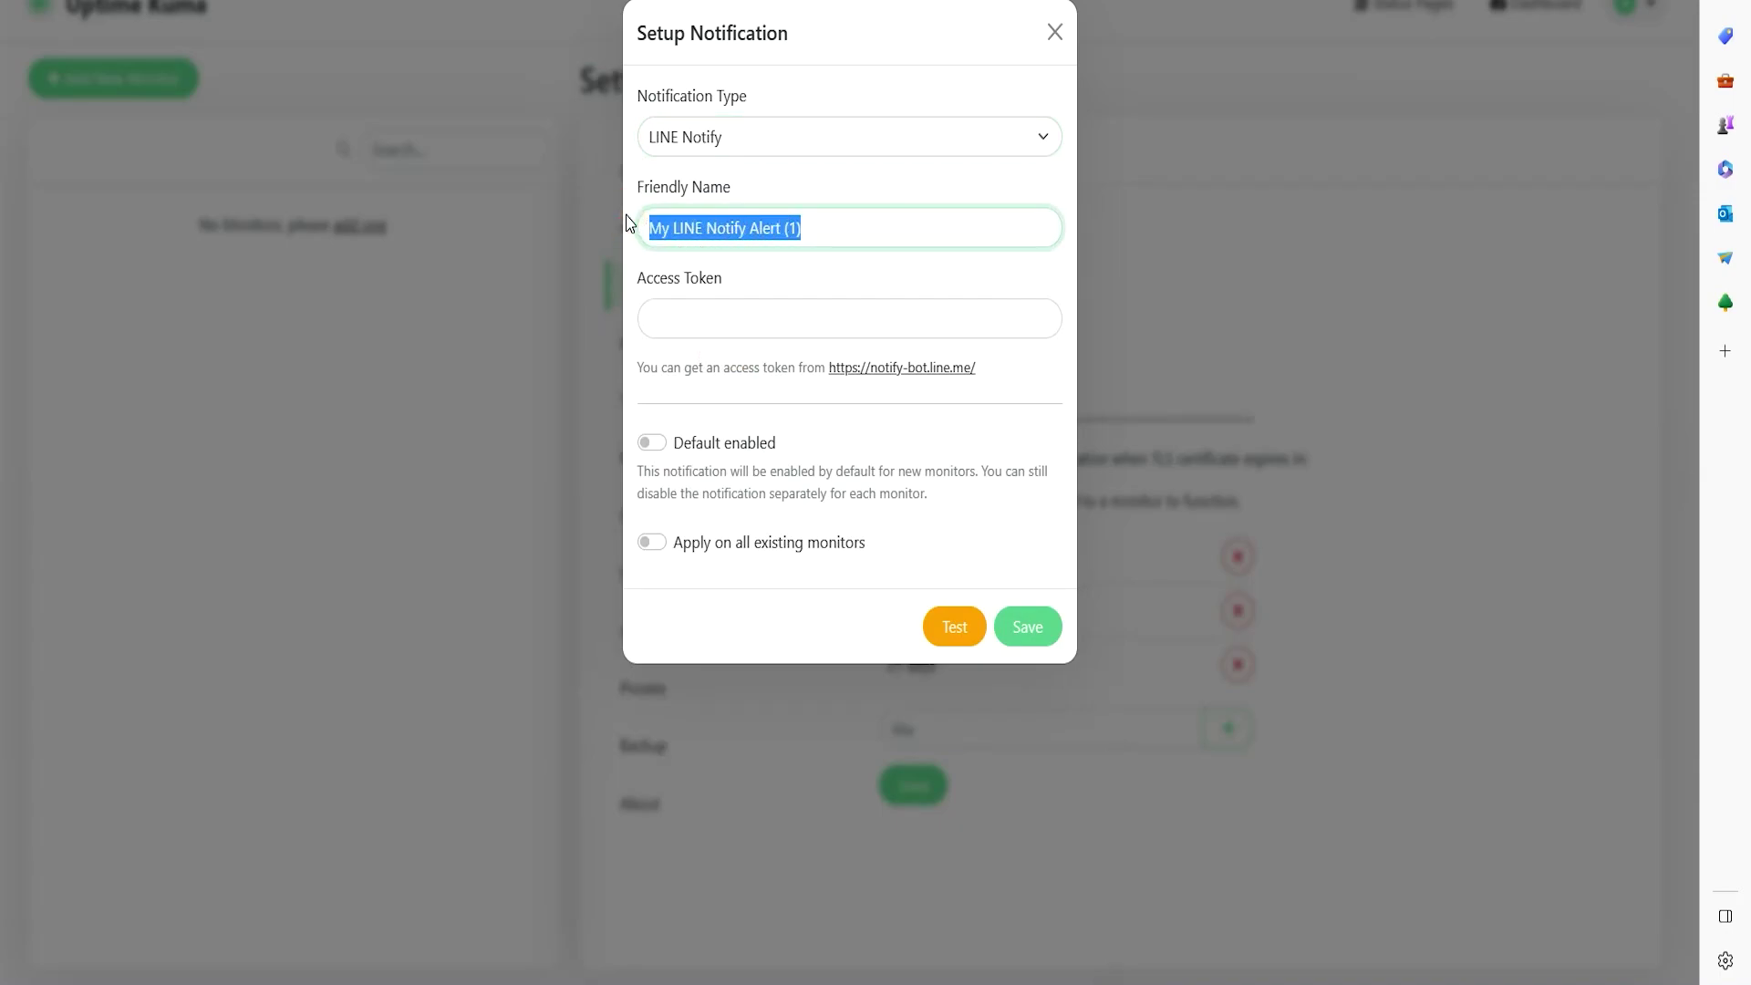
text(Monitor system)
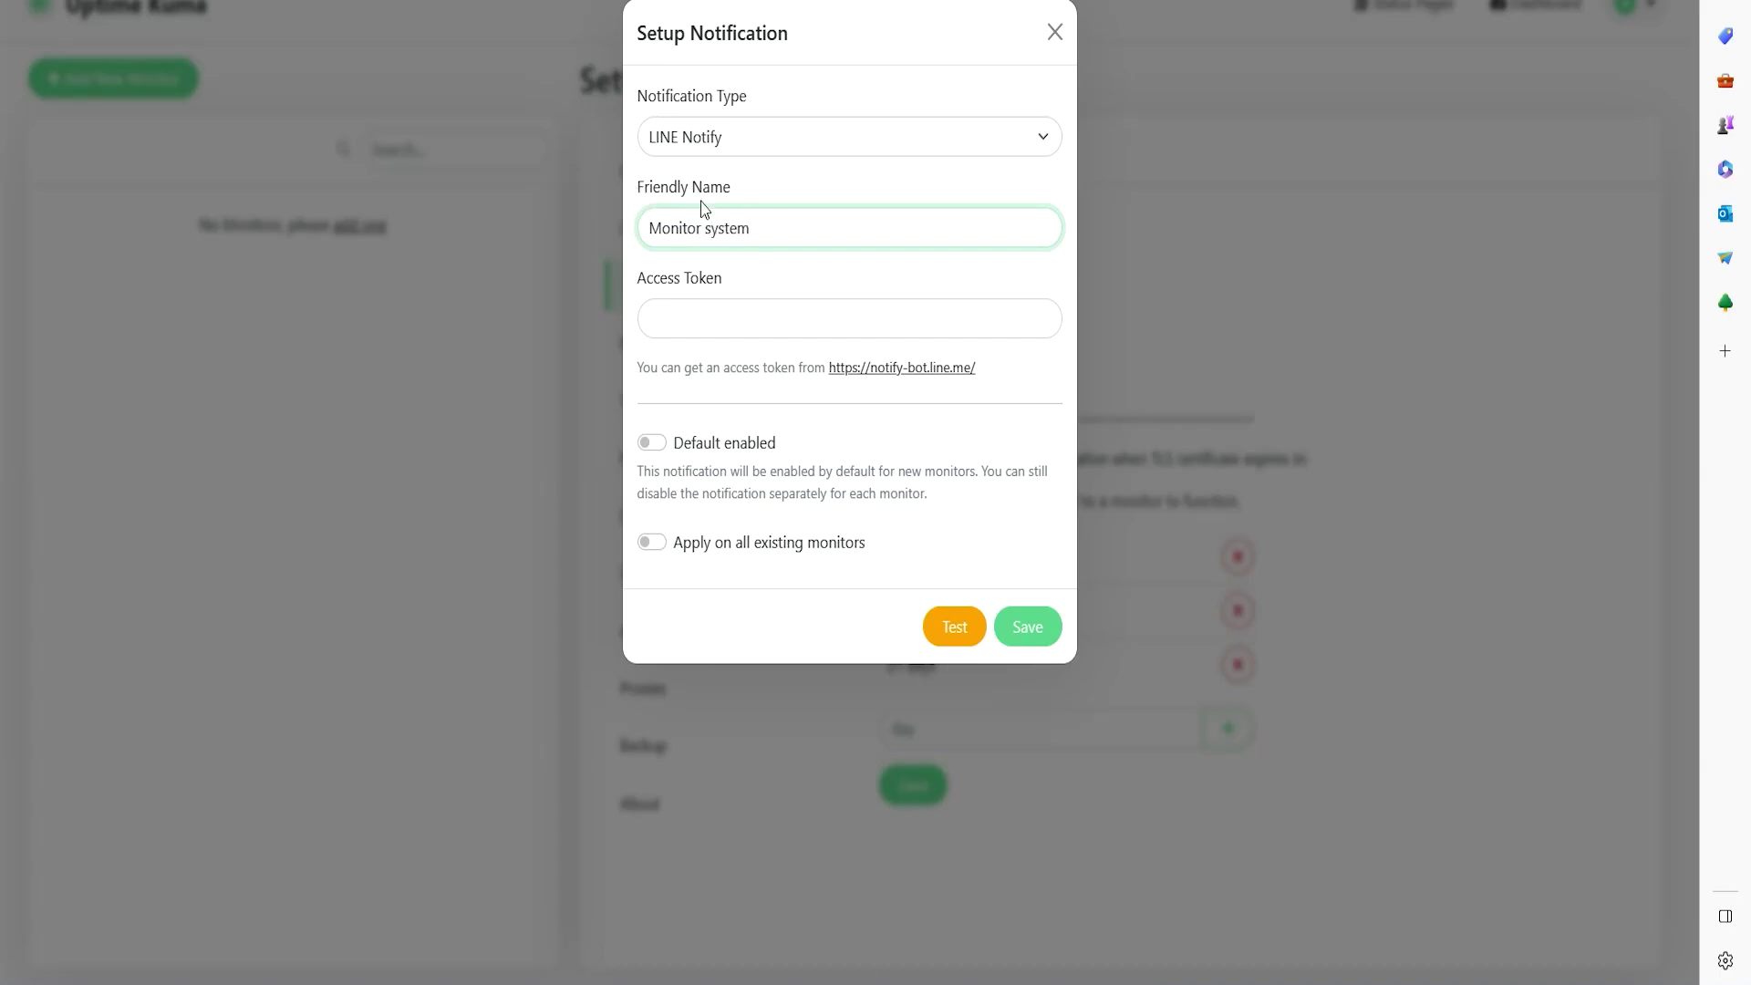
- Open the notify-bot access-token link in a new browser tab
click(710, 317)
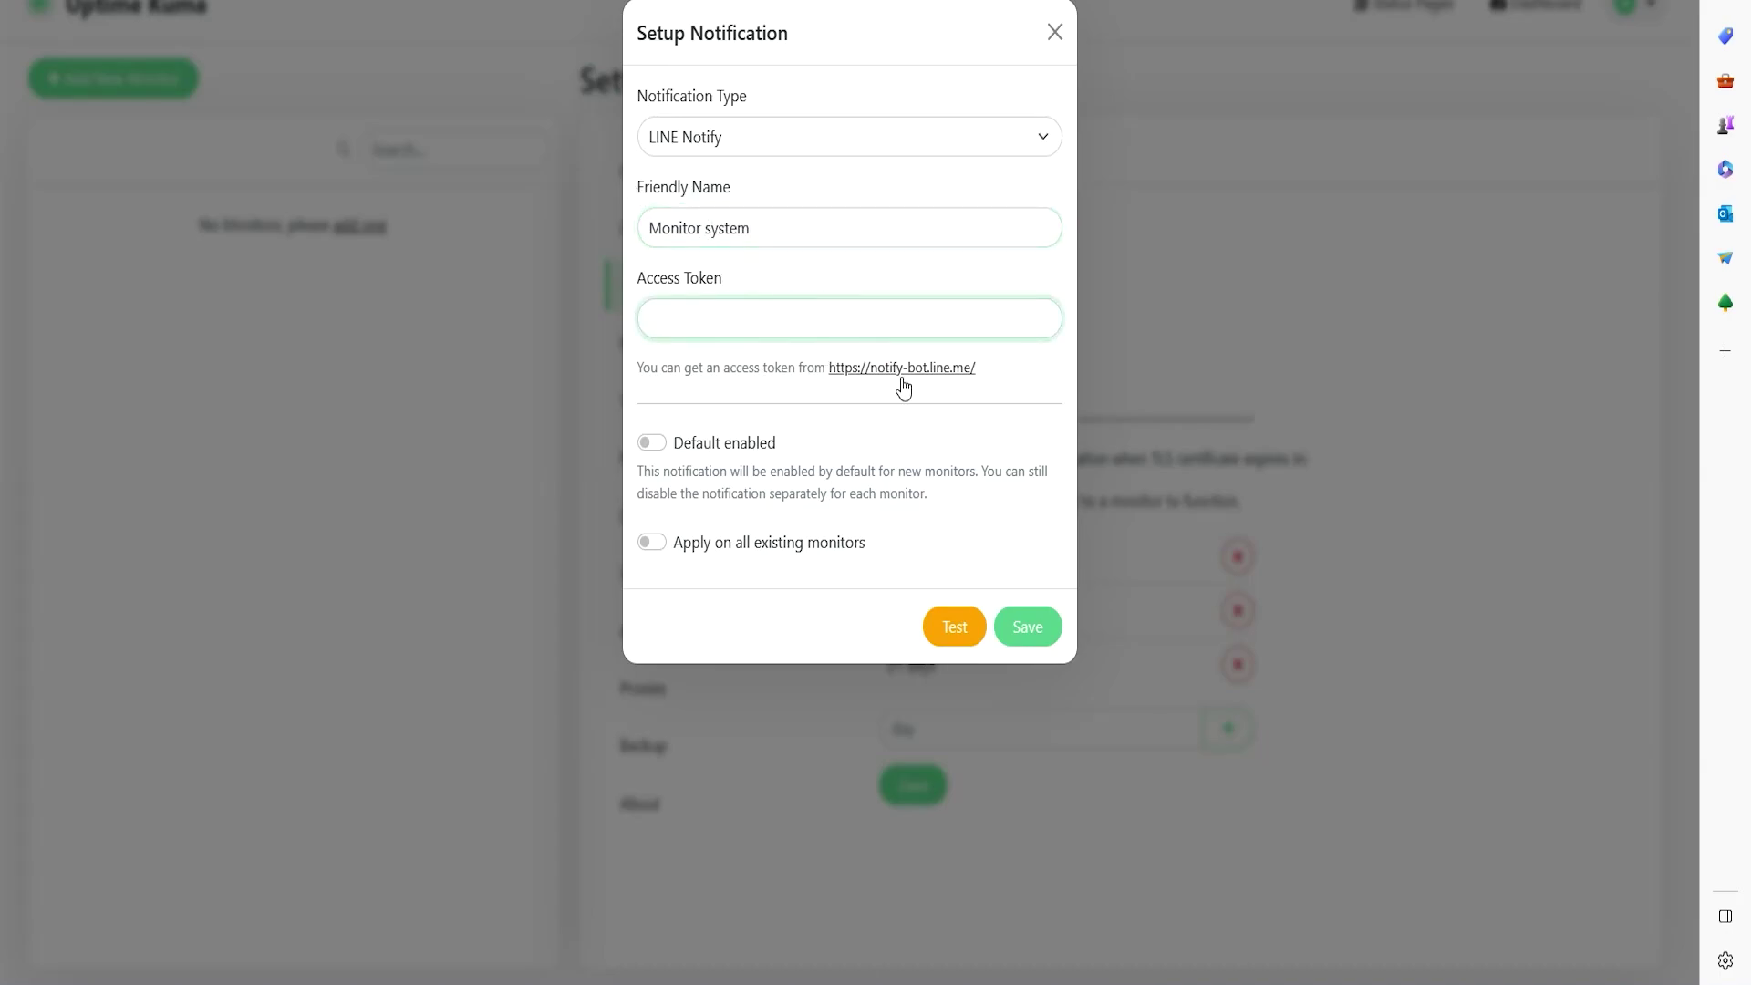
drag(1000, 377, 828, 370)
right_click(953, 370)
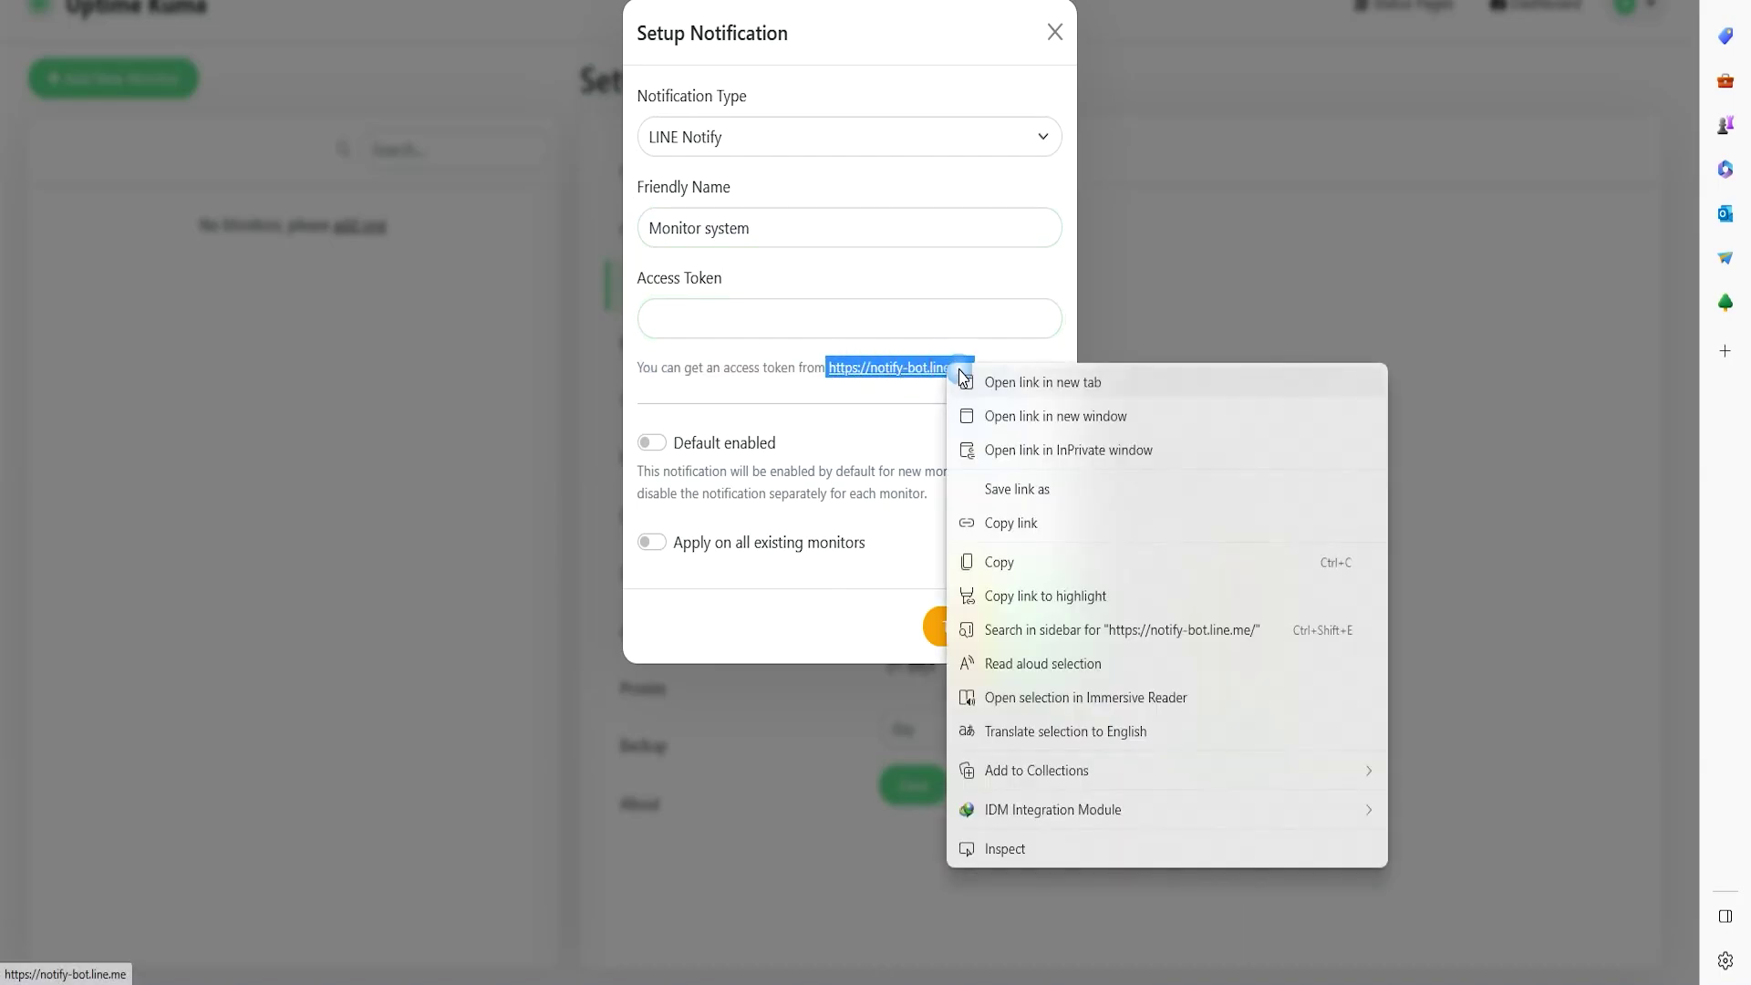
click(1020, 392)
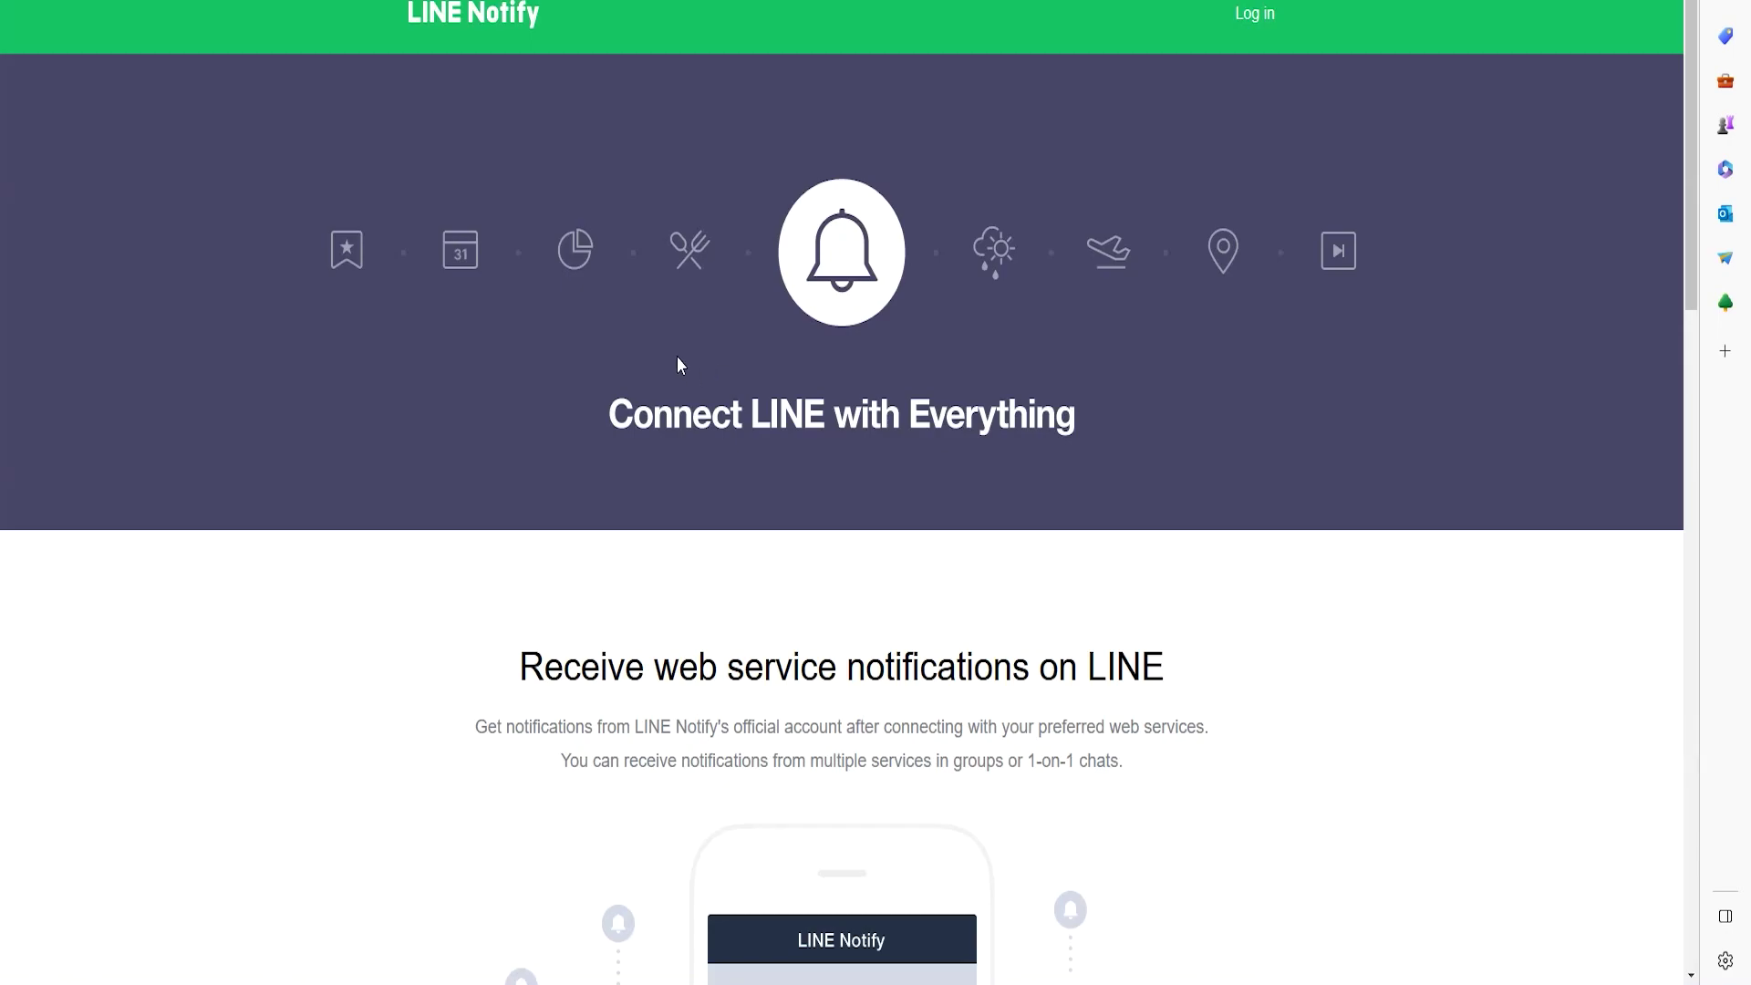
- View the LINE login page, then close that tab and return to the Access Token field
click(1255, 15)
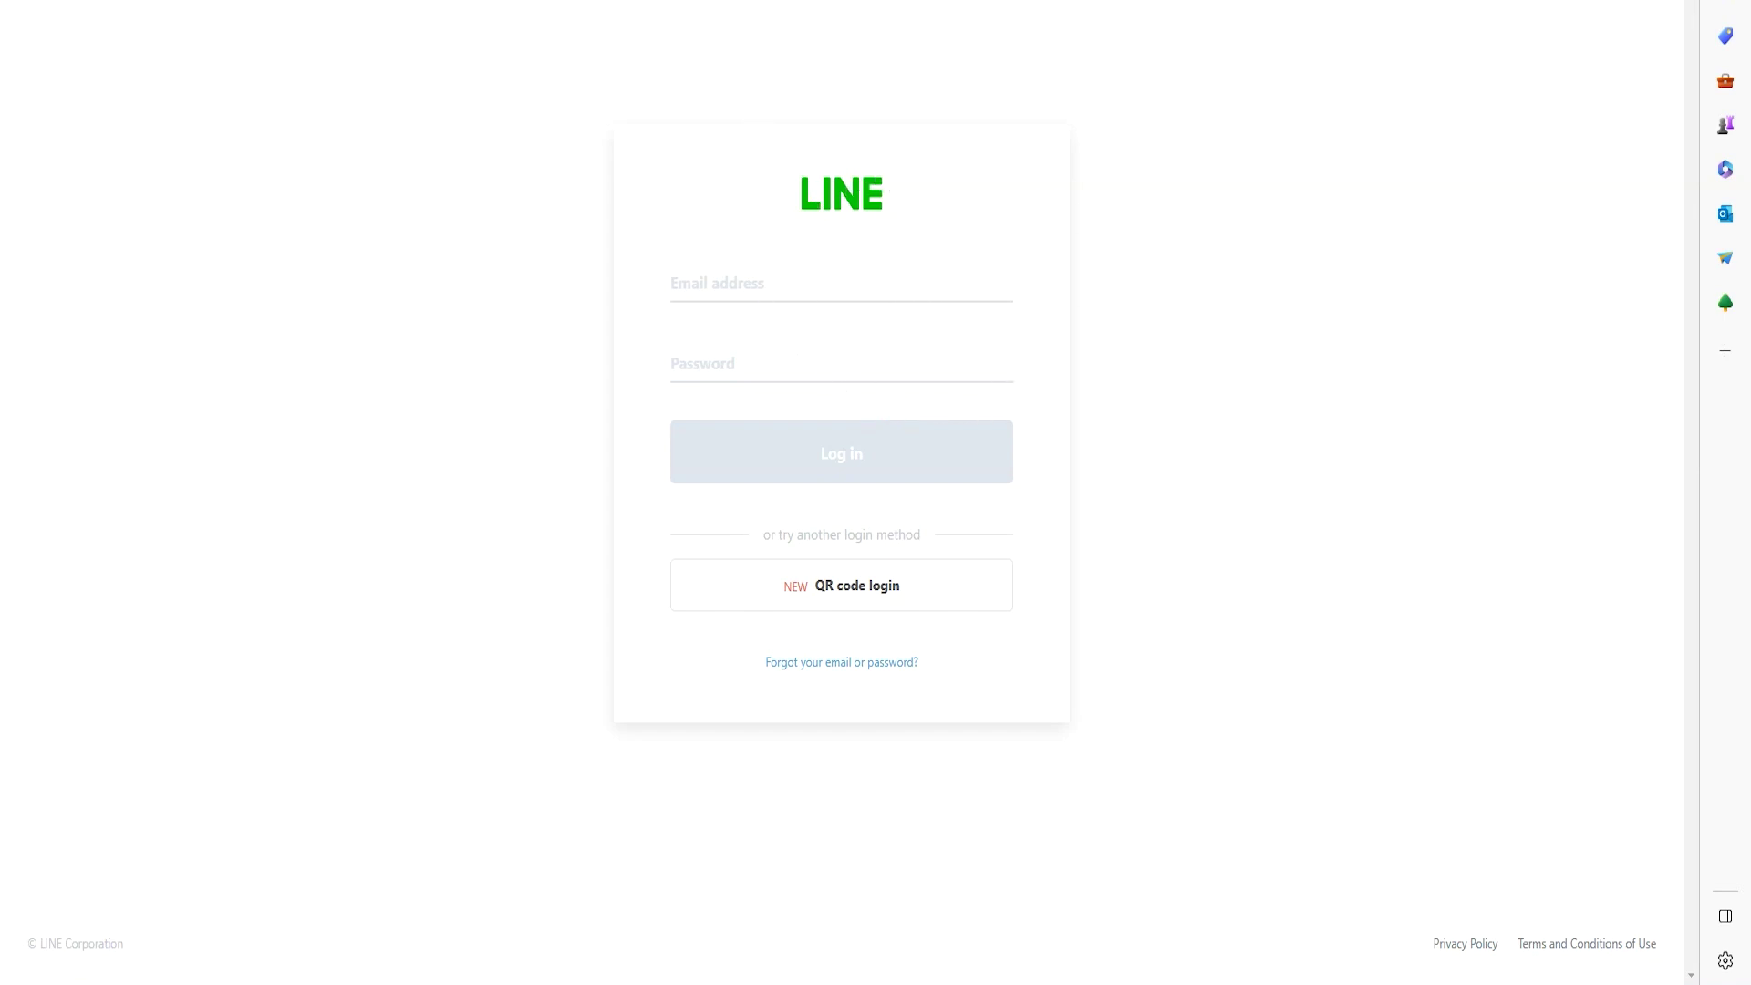
key(ctrl+w)
click(710, 321)
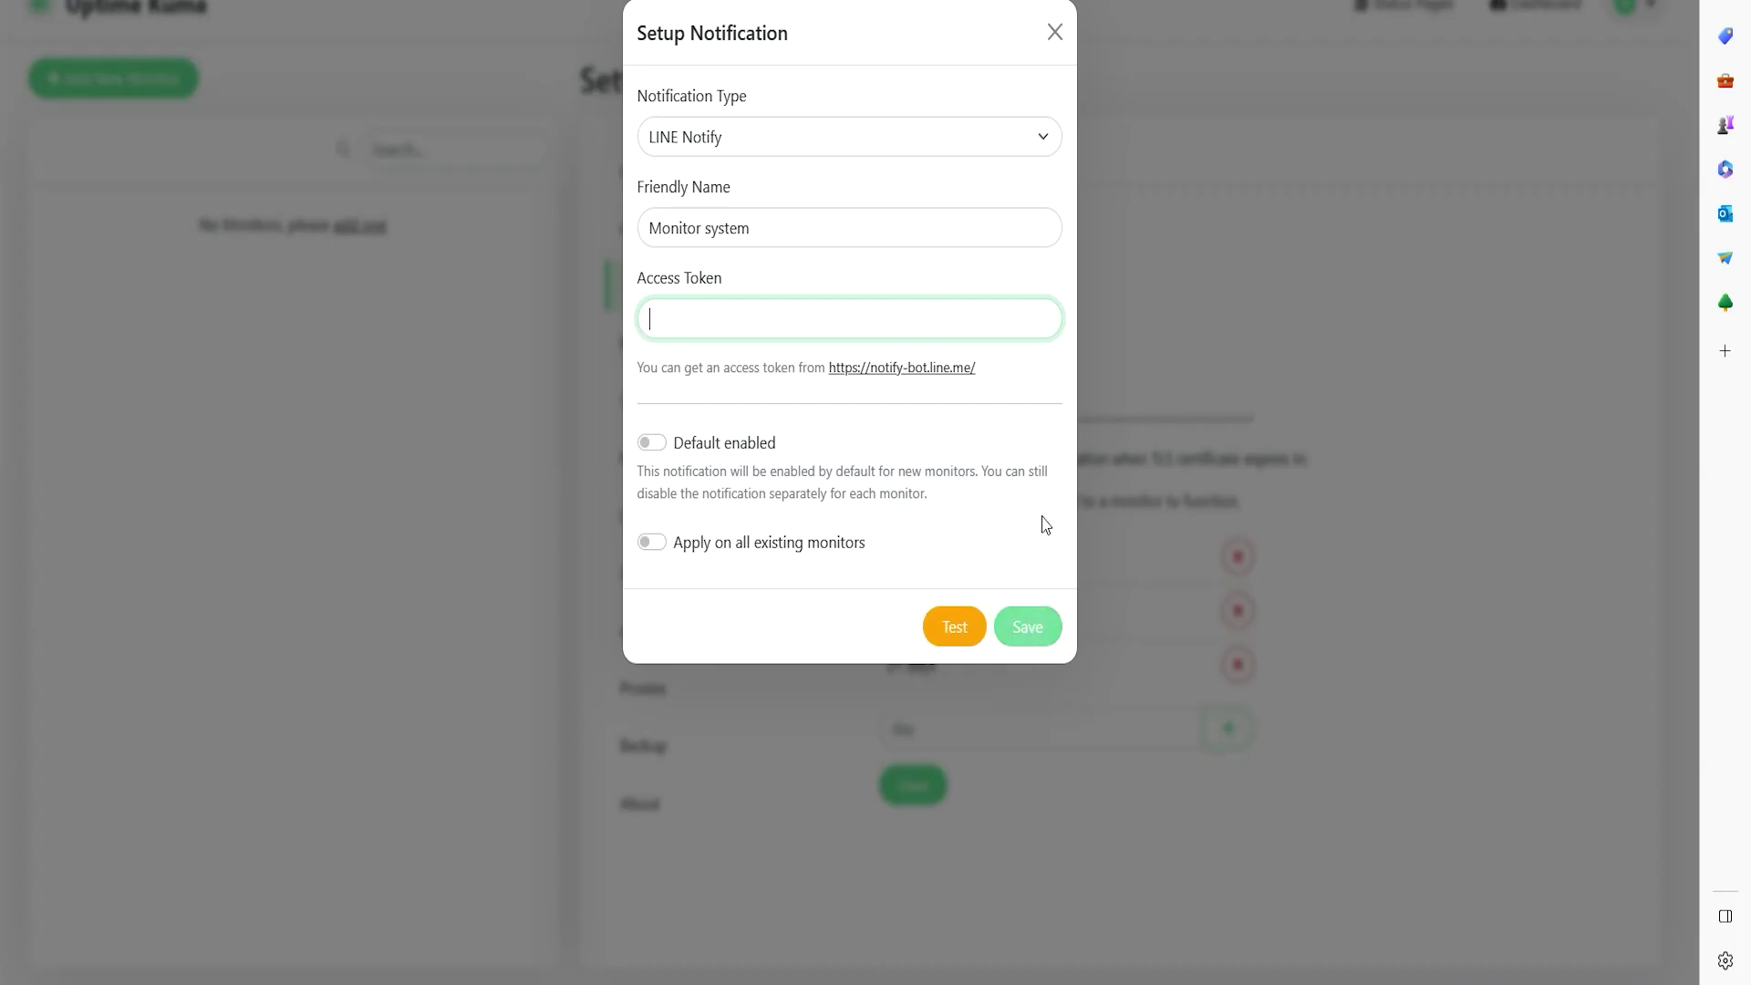
- Close the Setup Notification dialog without saving the LINE Notify setup
click(1054, 34)
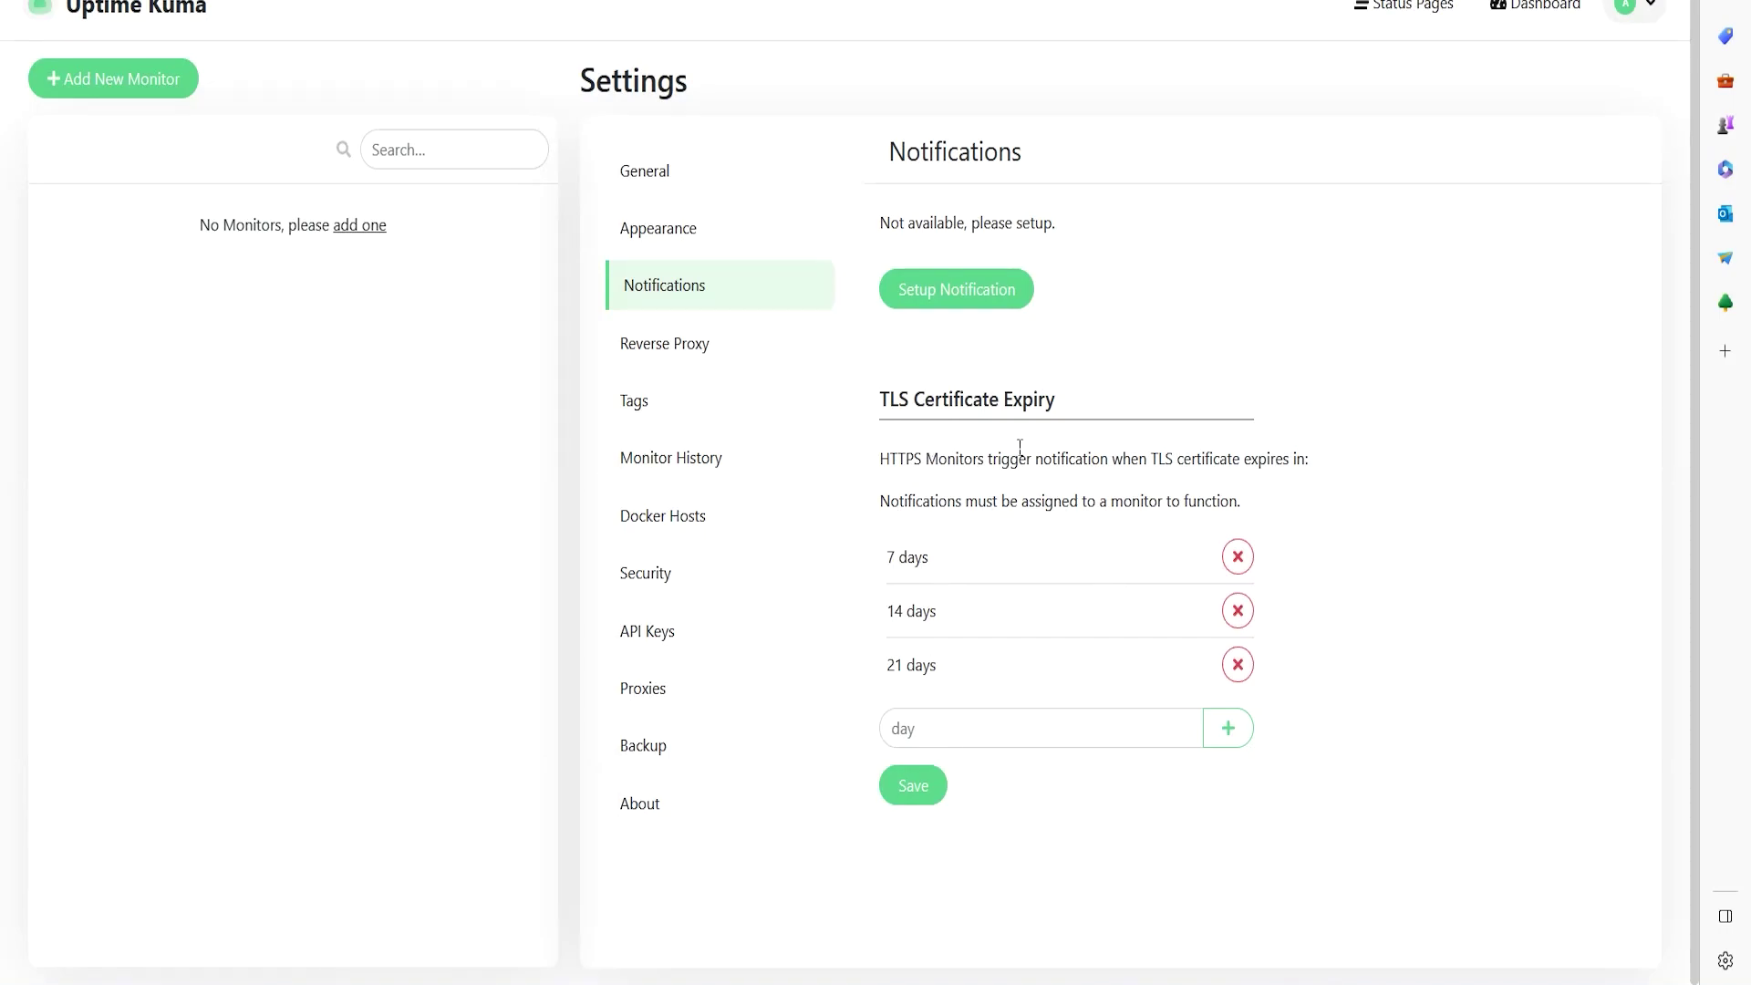
drag(942, 568, 684, 591)
click(949, 617)
drag(940, 612, 938, 770)
click(1103, 614)
- Pass through Reverse Proxy to Tags and start a new tag named 'webserver'
click(737, 341)
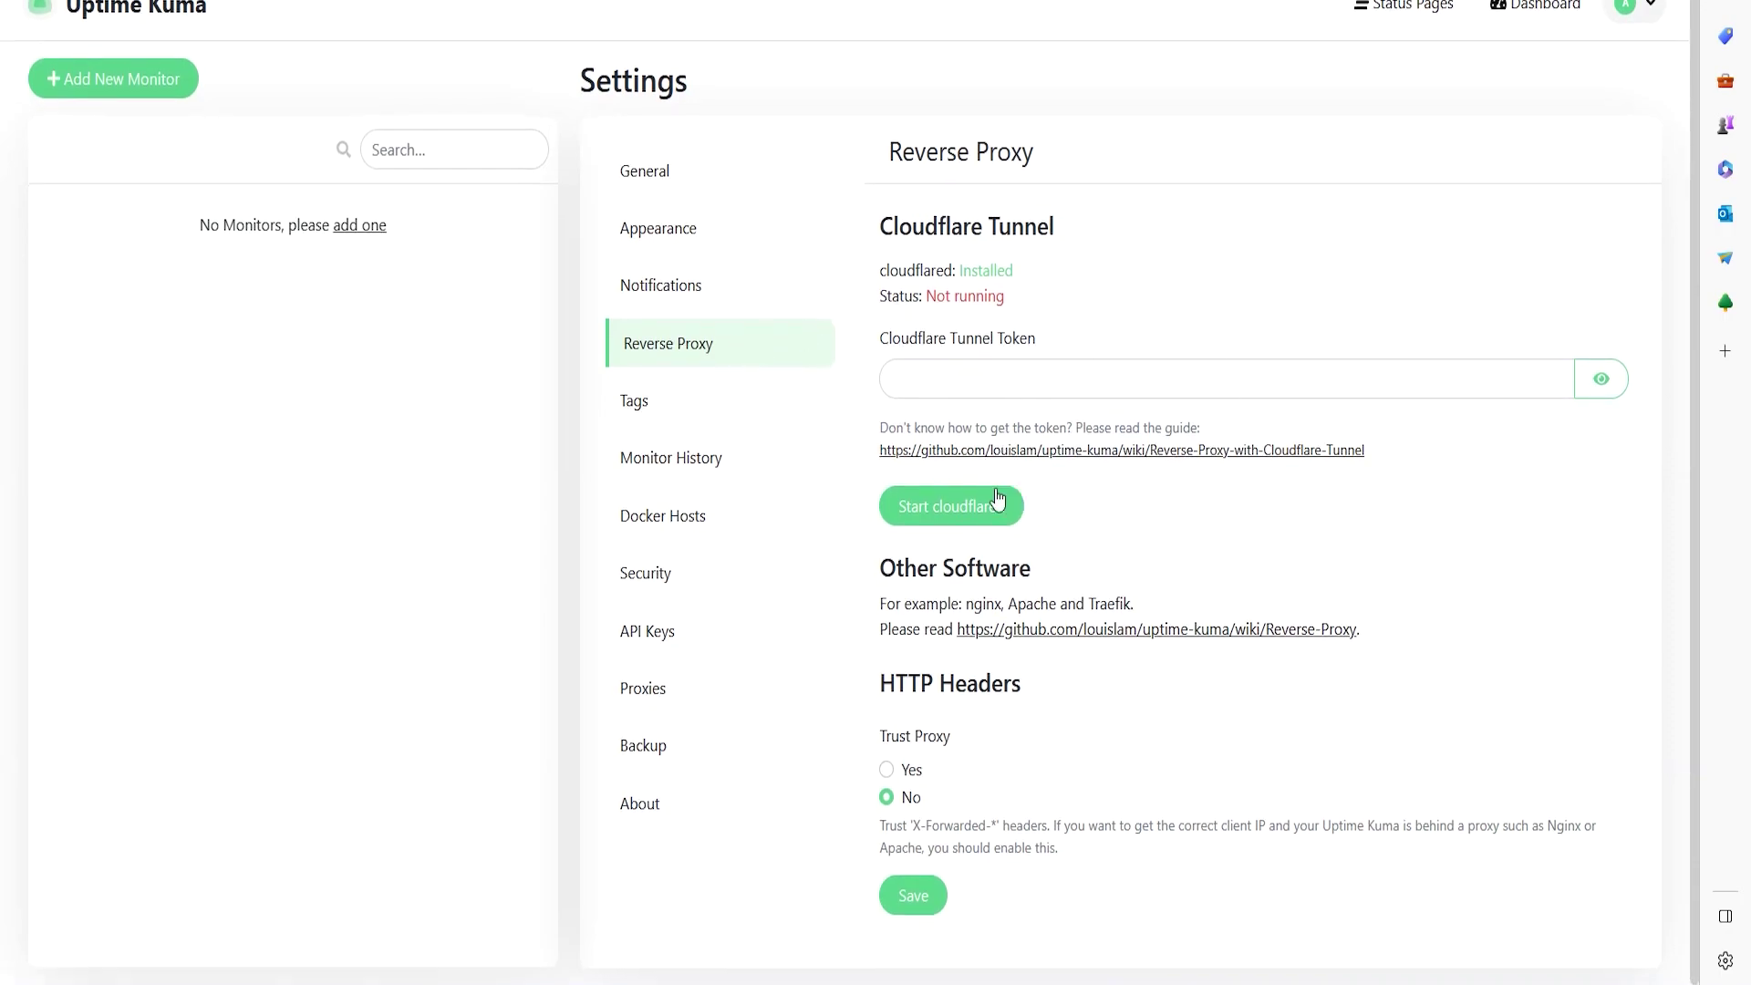
drag(877, 339, 1028, 342)
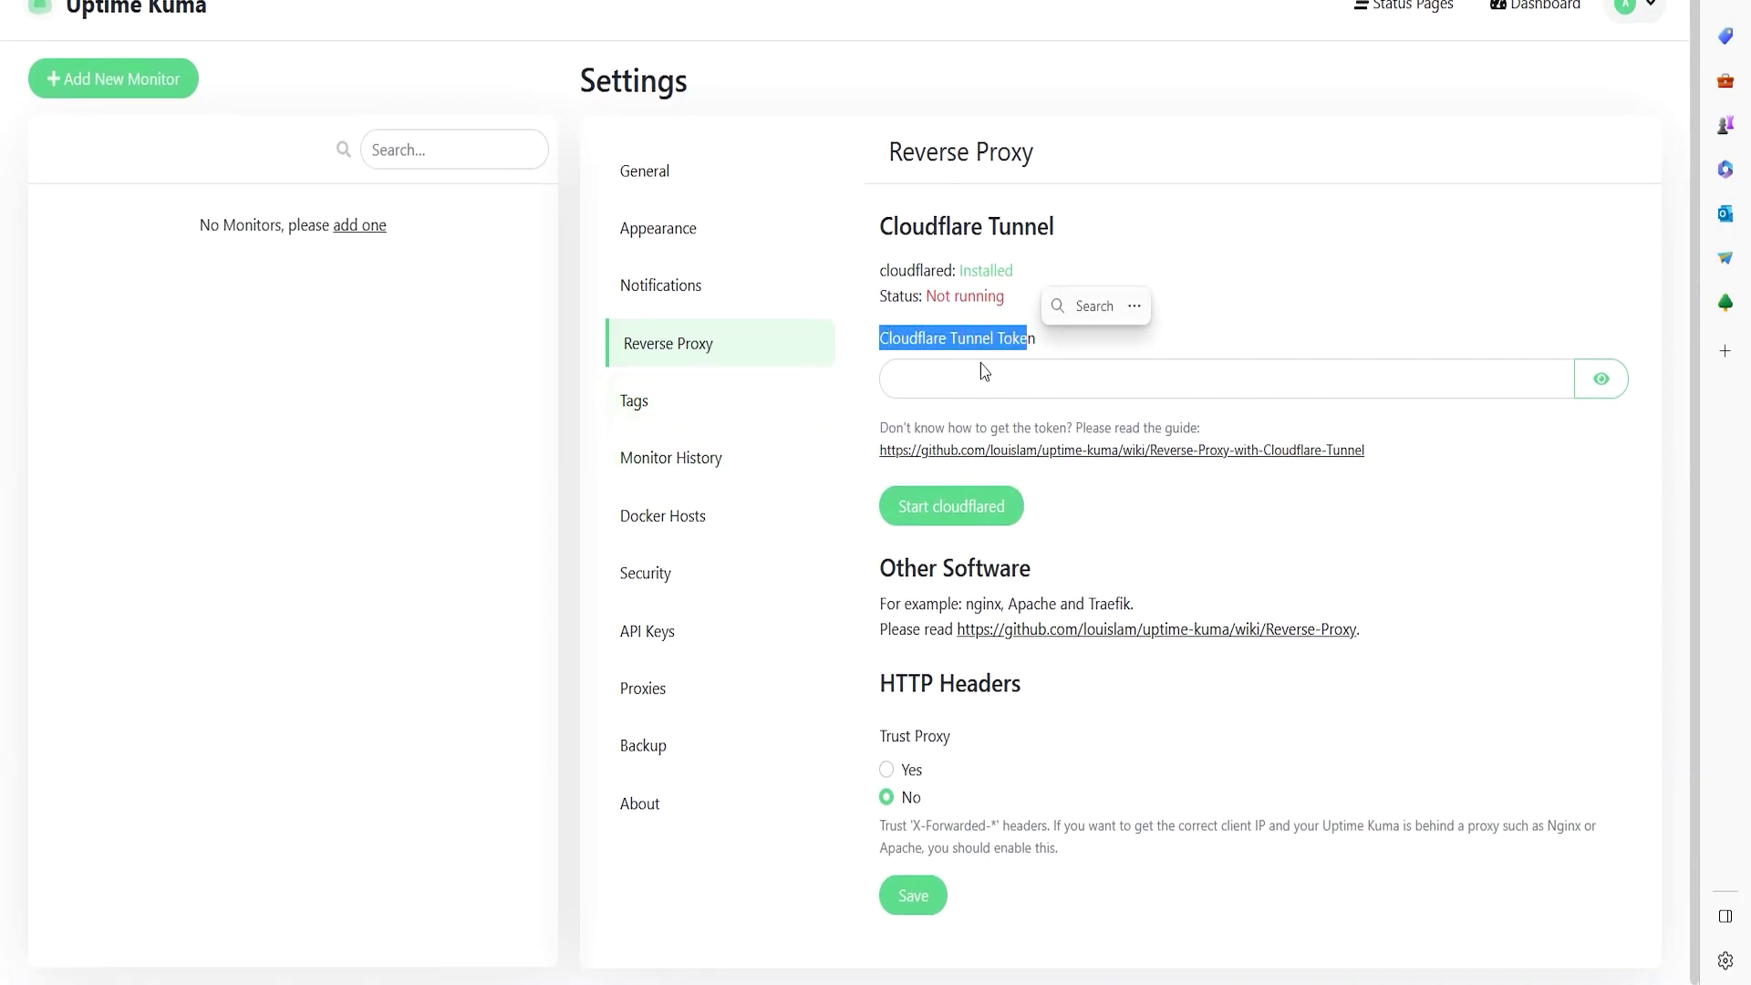
click(657, 401)
click(971, 235)
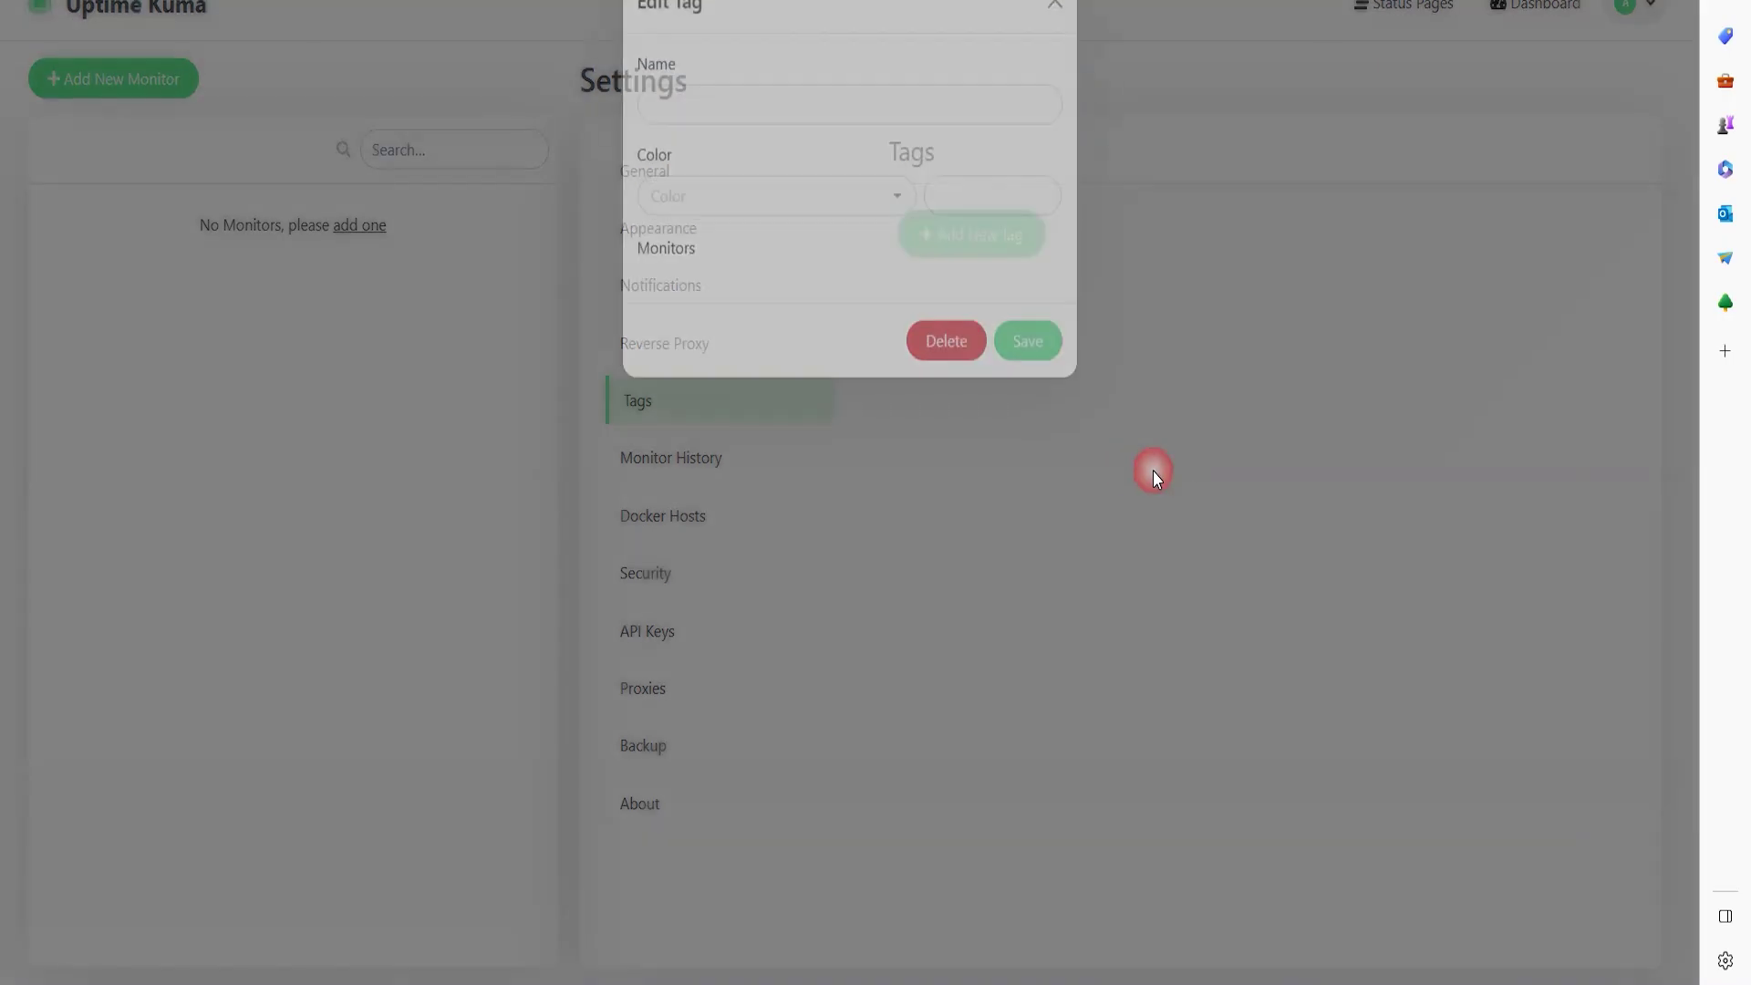
click(817, 133)
text(webserver)
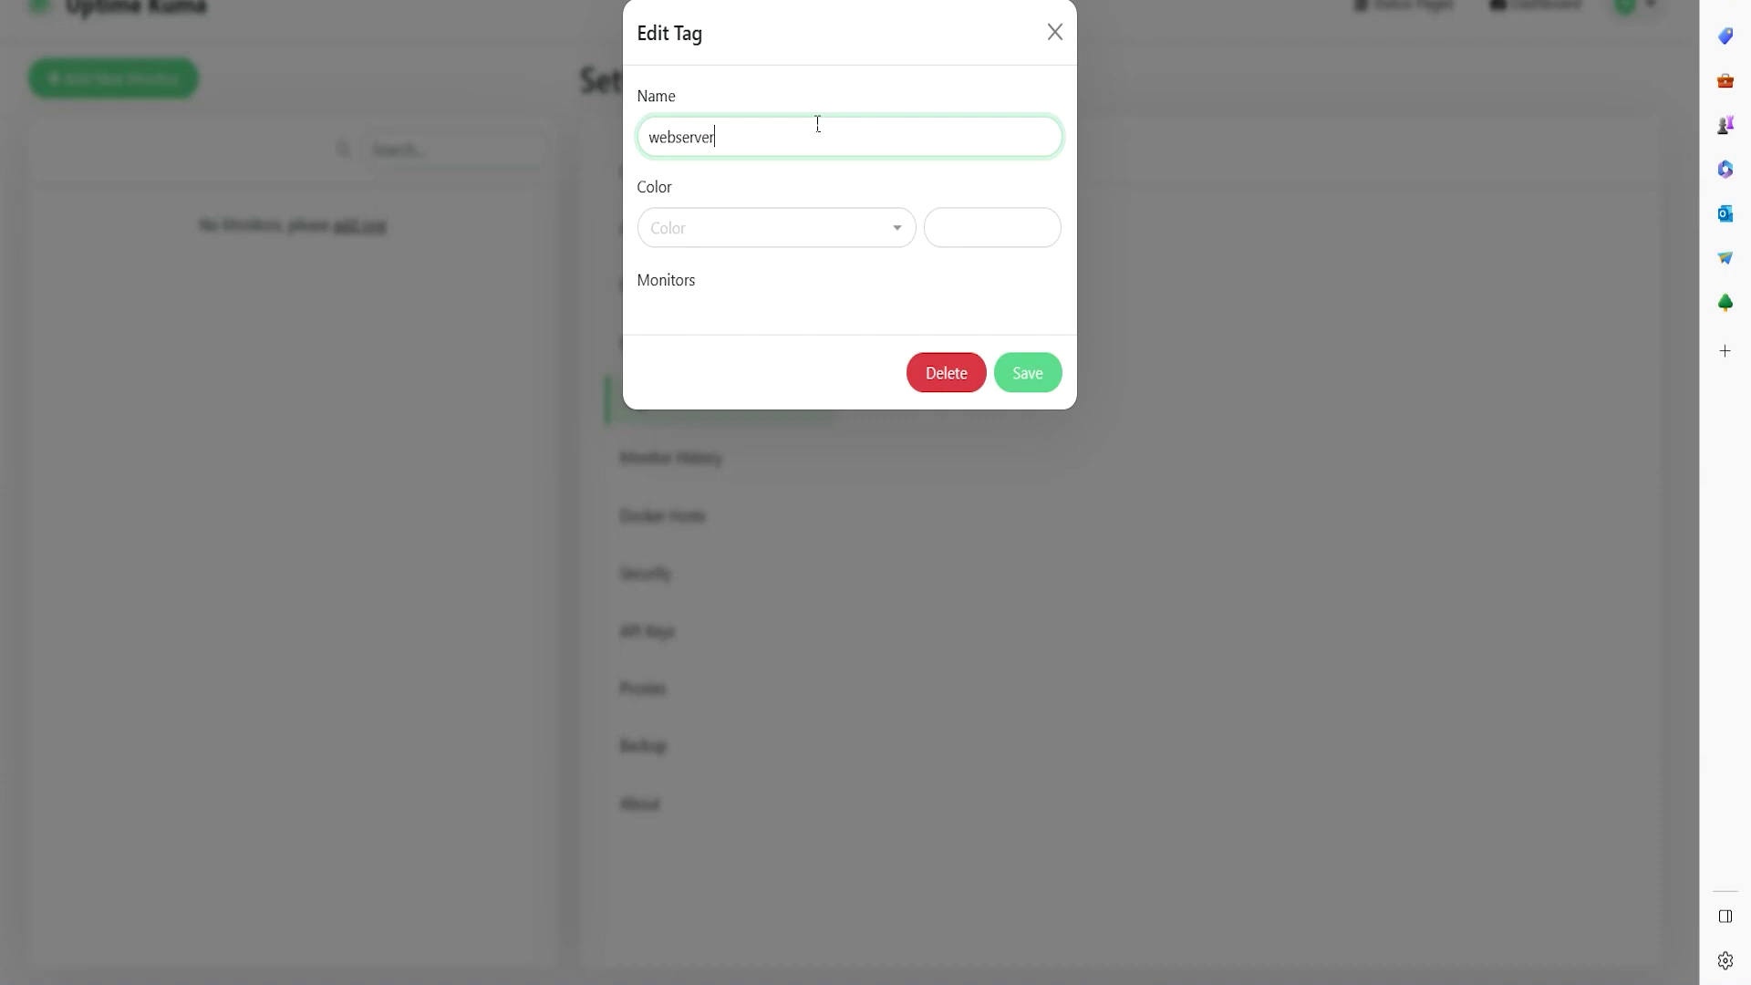
- Save the webserver tag as Orange and add a green Router tag
click(716, 228)
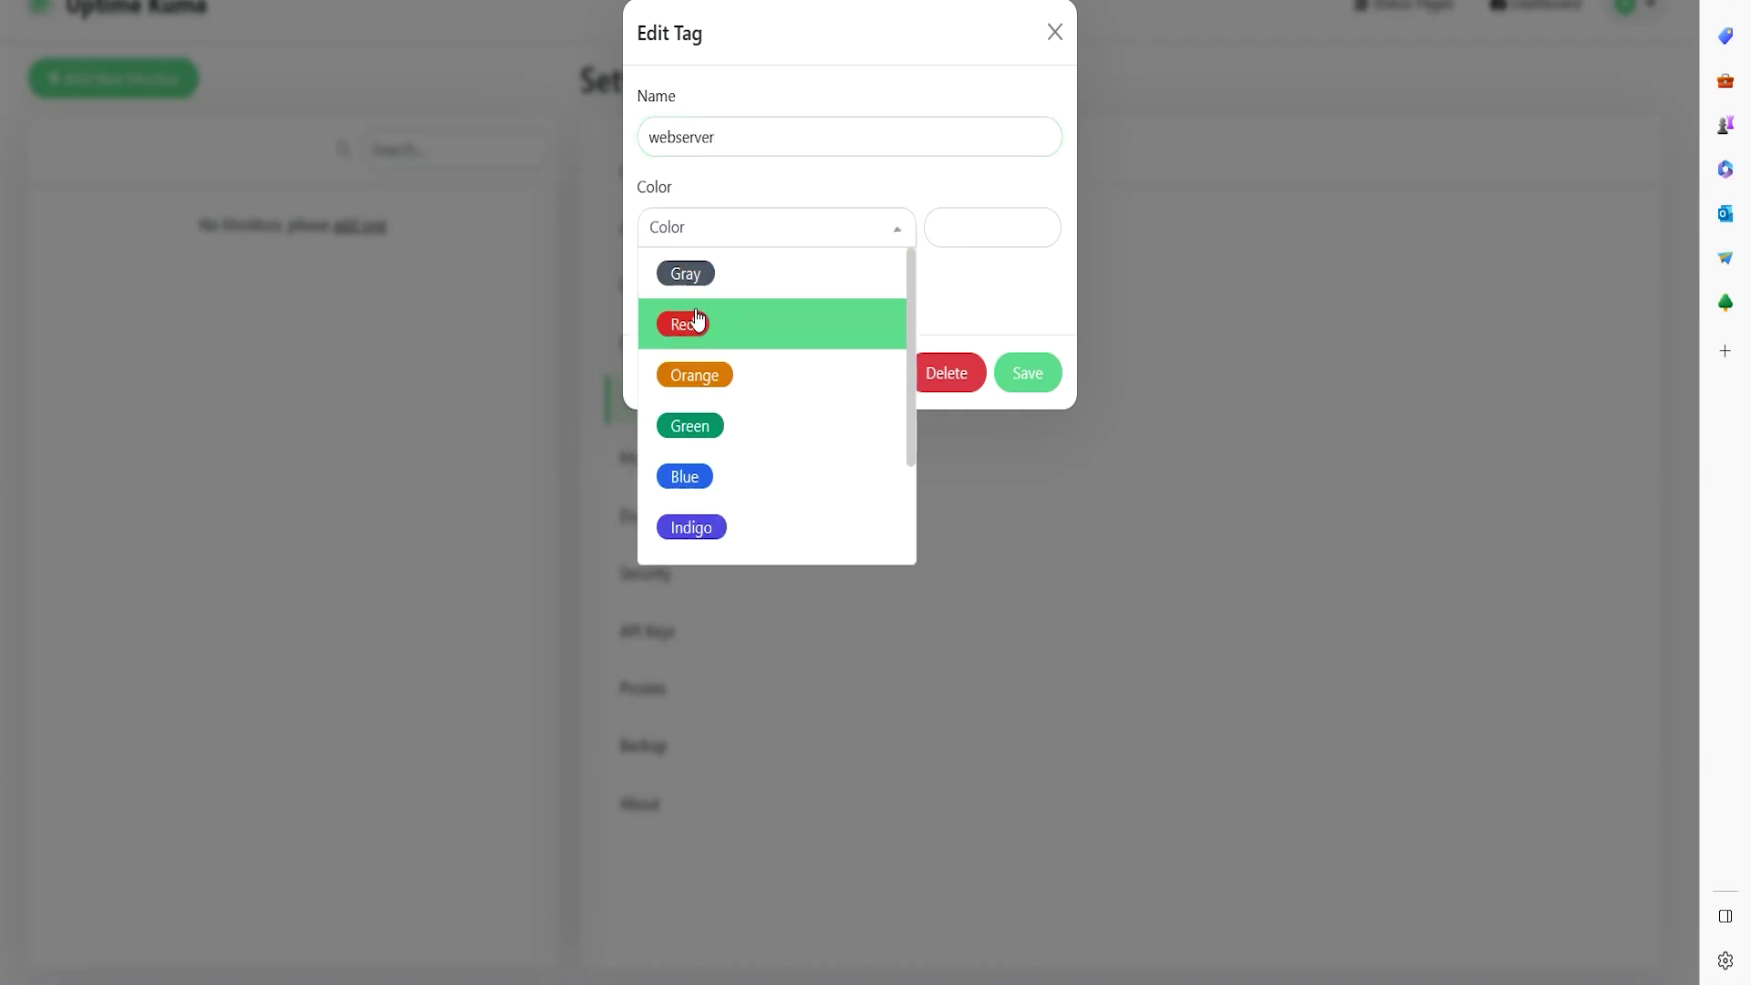
click(700, 373)
click(1010, 382)
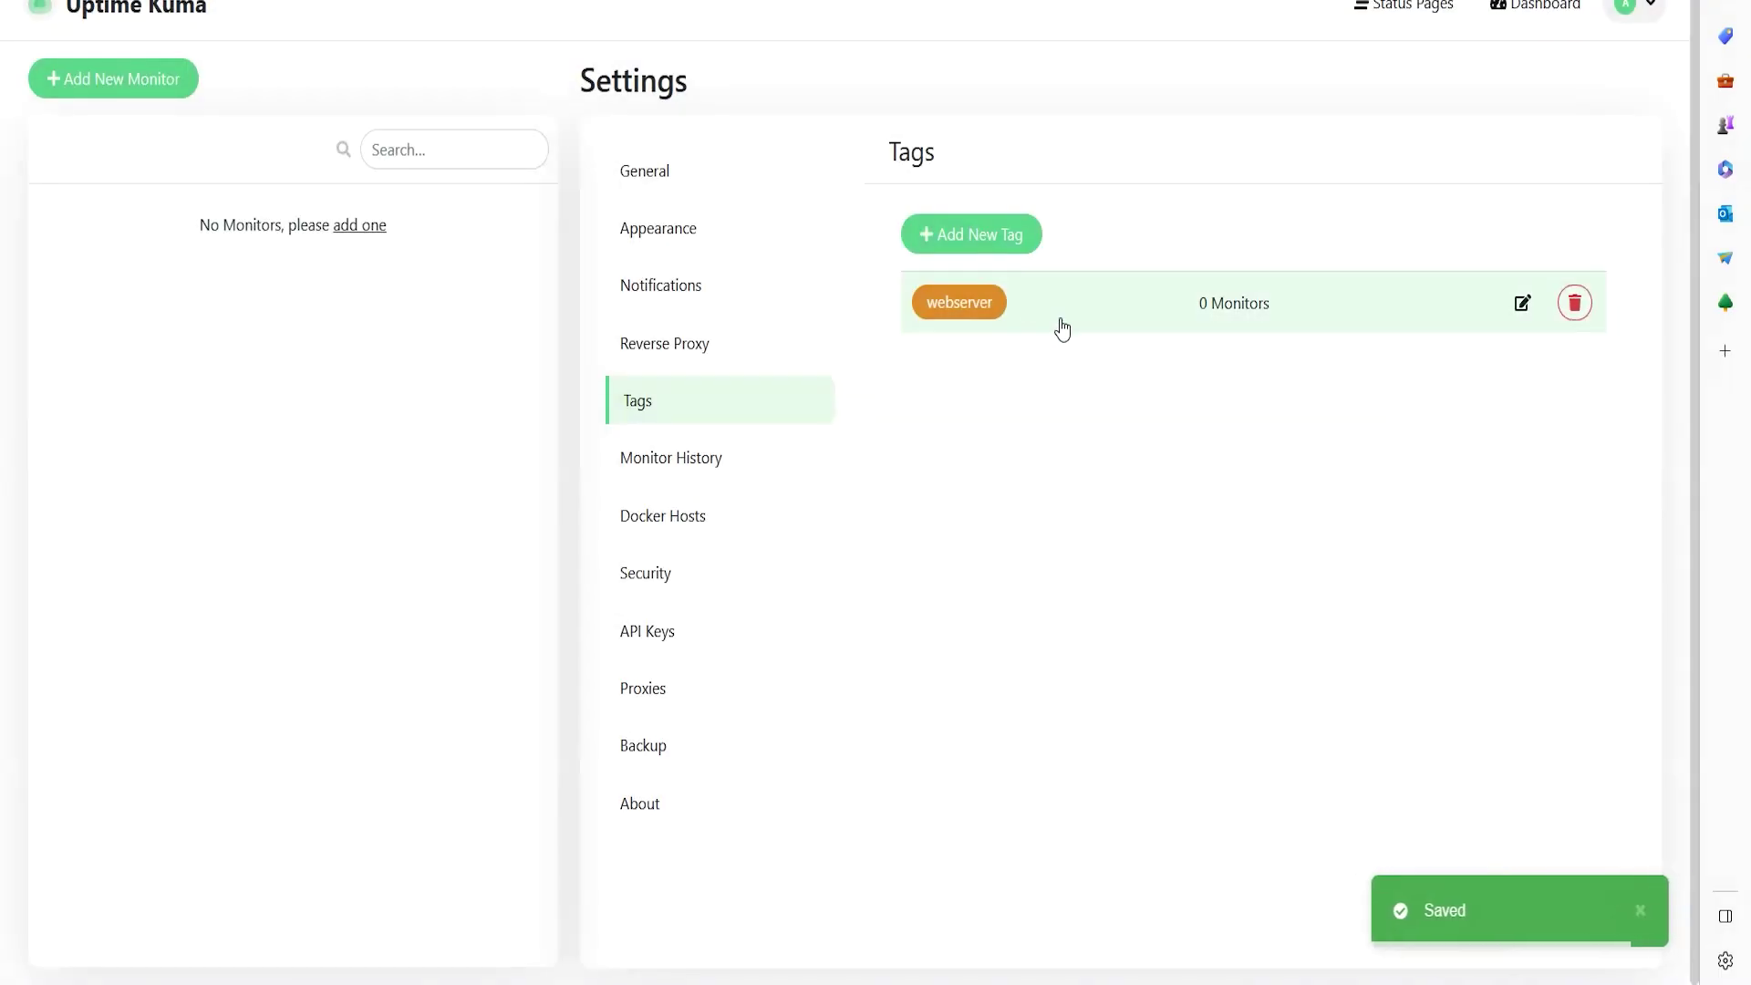
click(985, 237)
click(734, 118)
text(Rou)
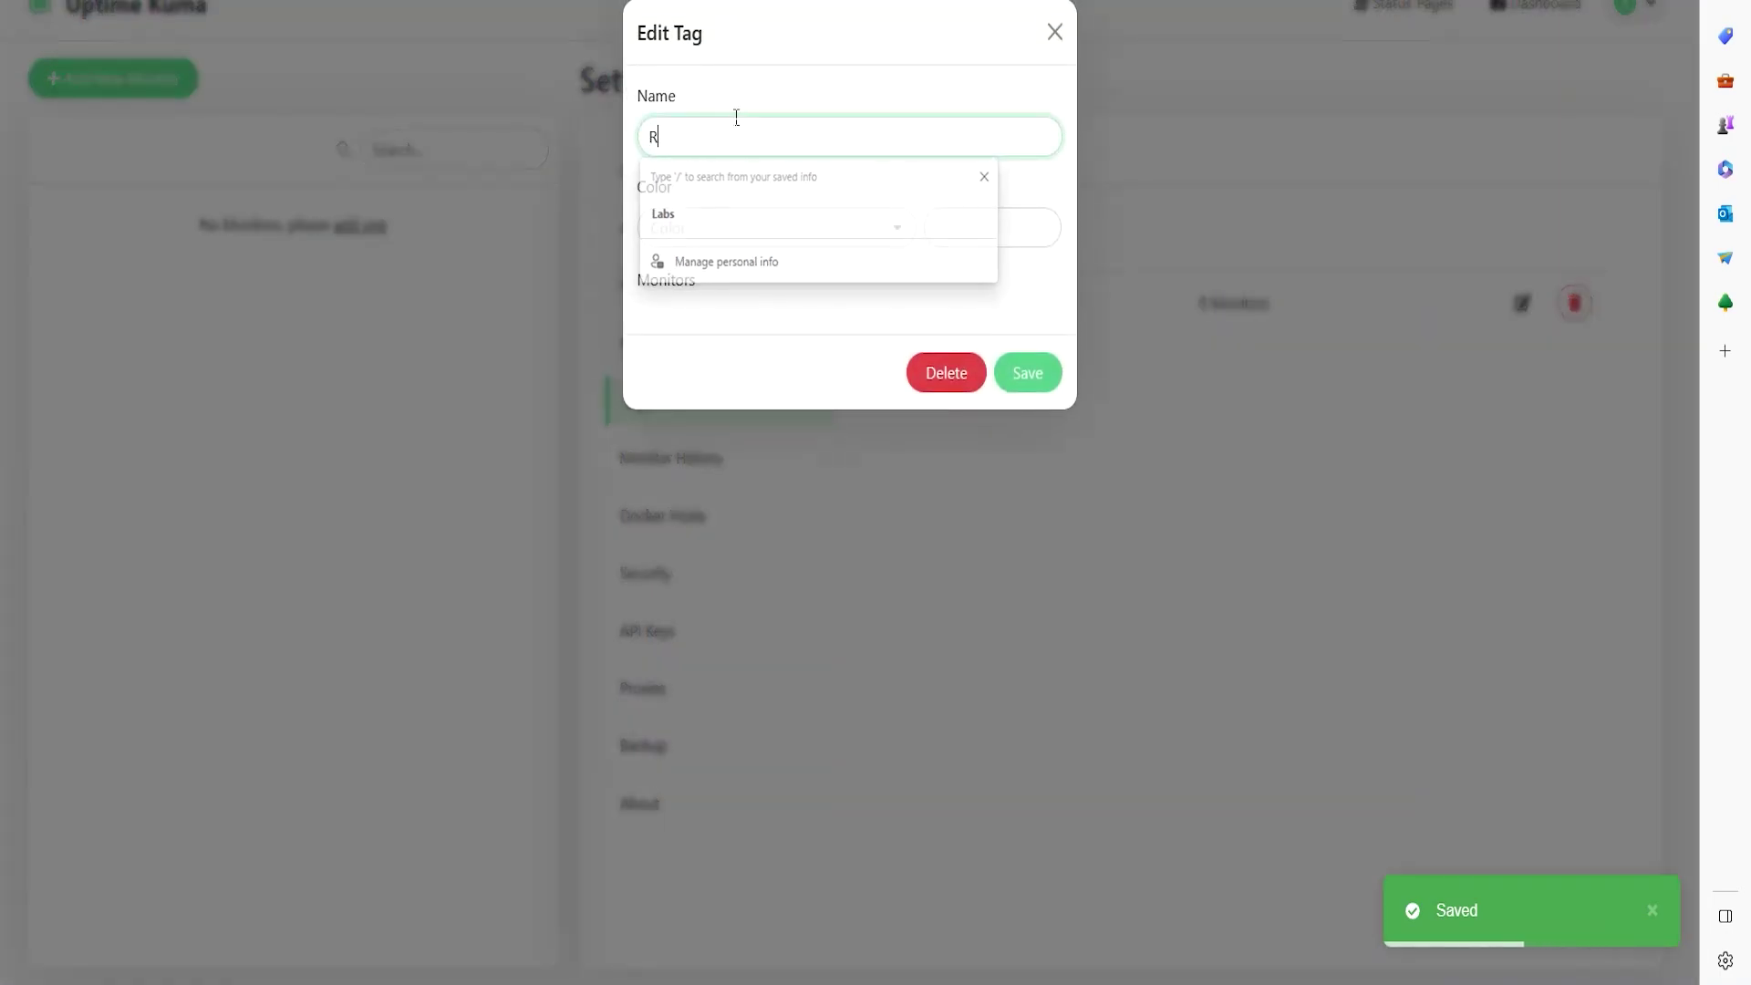
click(726, 237)
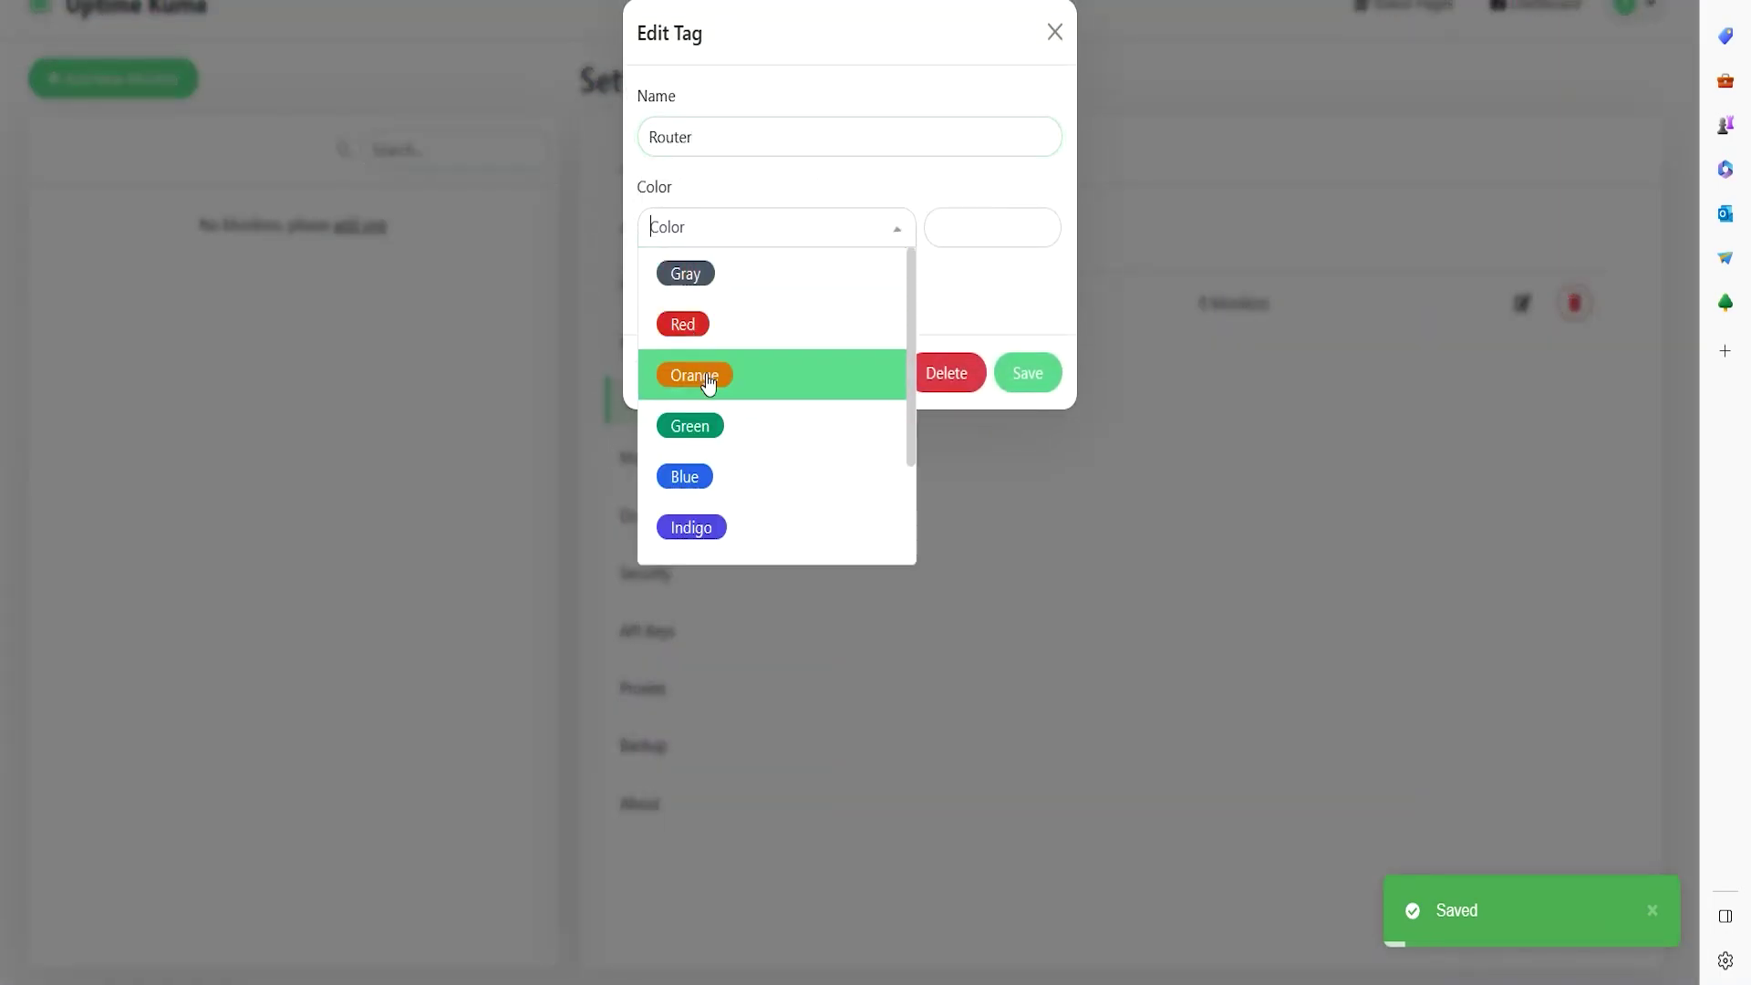
click(703, 422)
click(1036, 379)
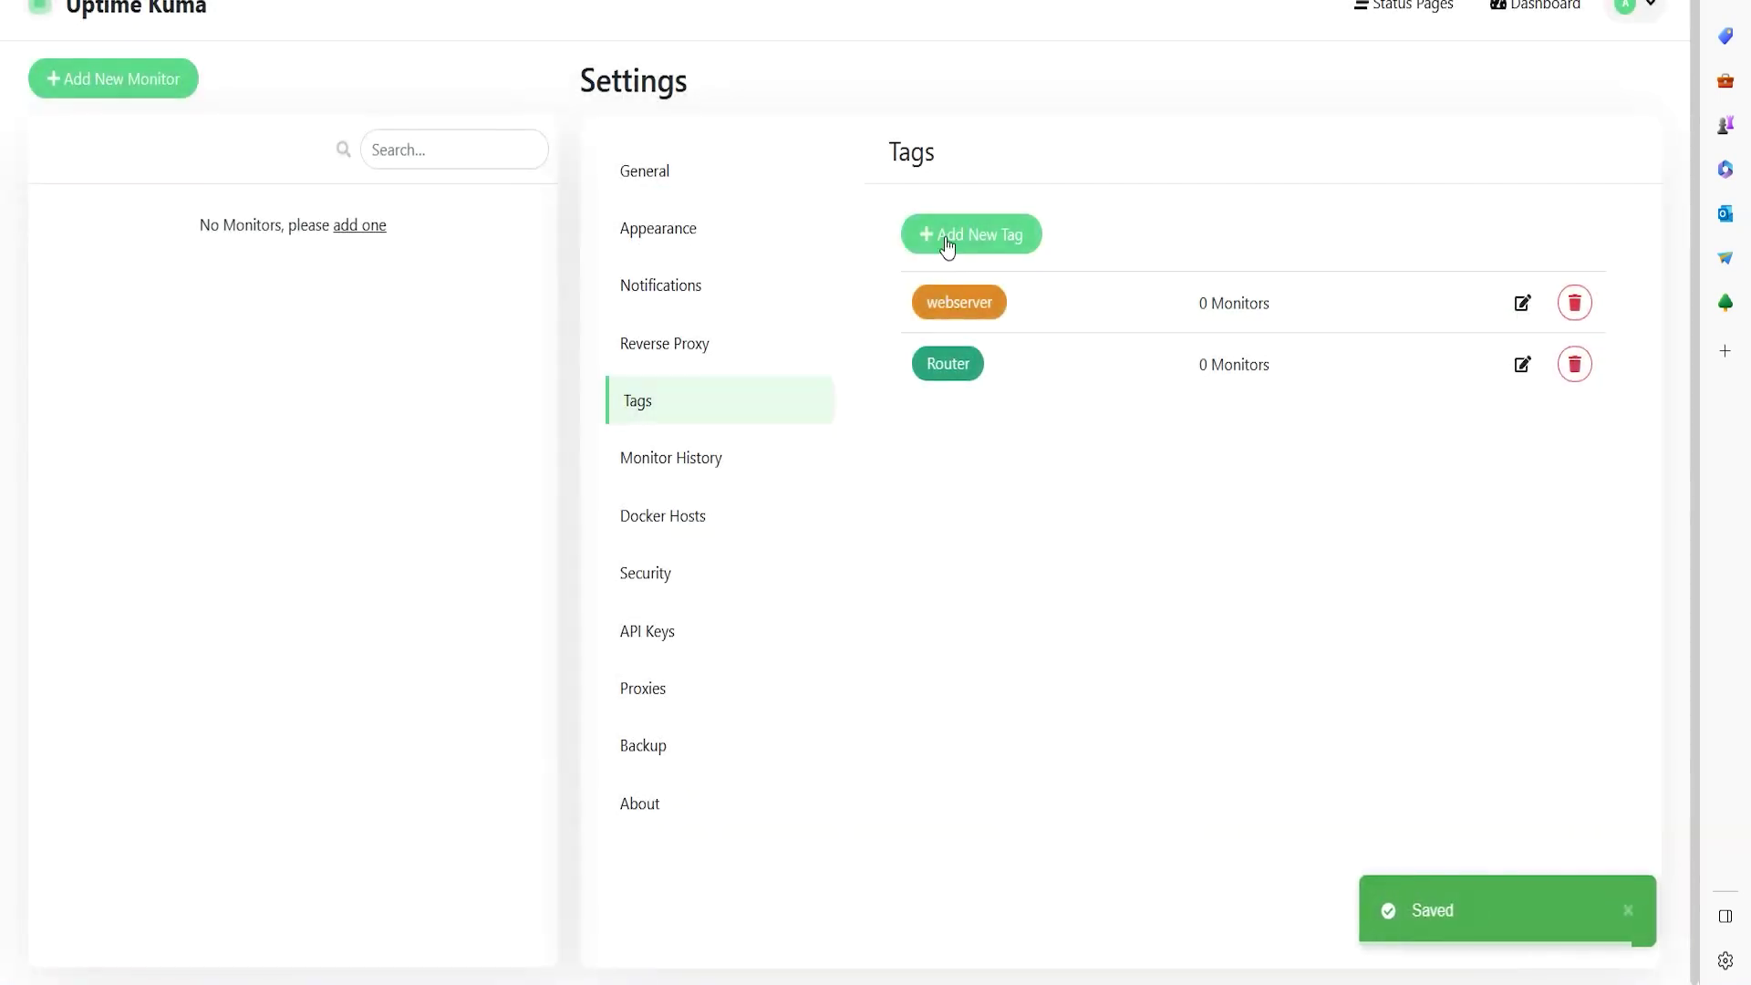
- Add a blue Switching tag
click(987, 243)
click(741, 131)
text(Switching)
click(807, 225)
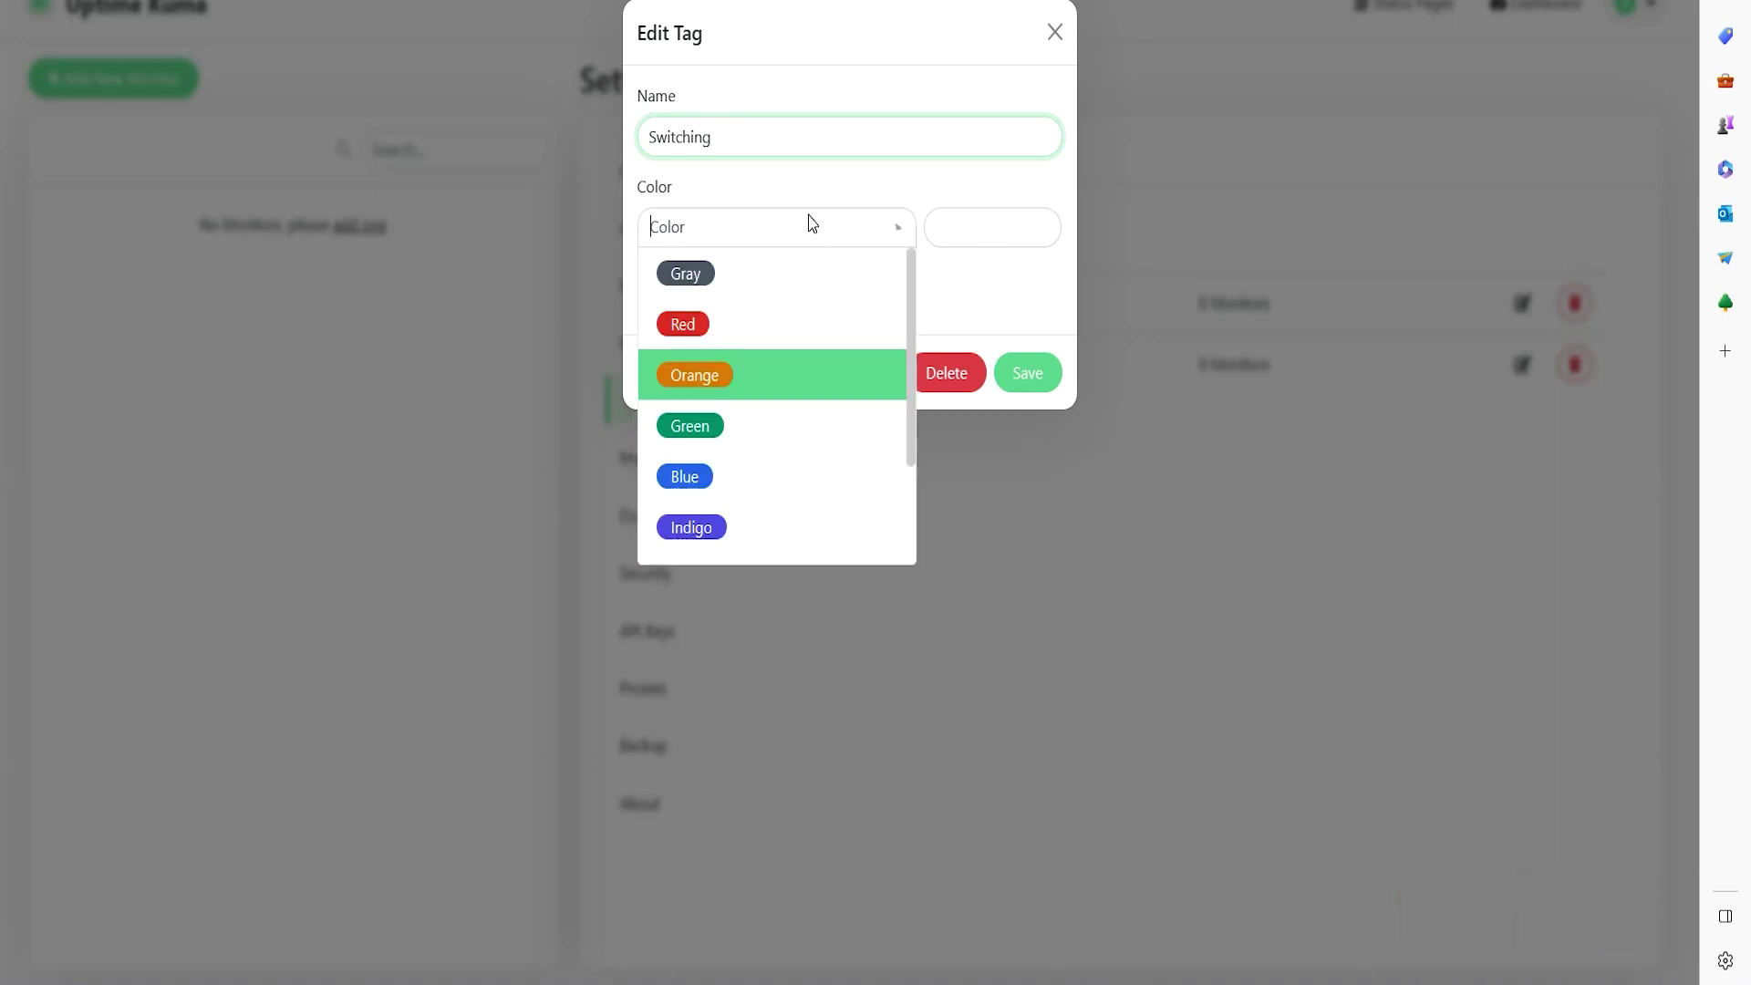
click(704, 474)
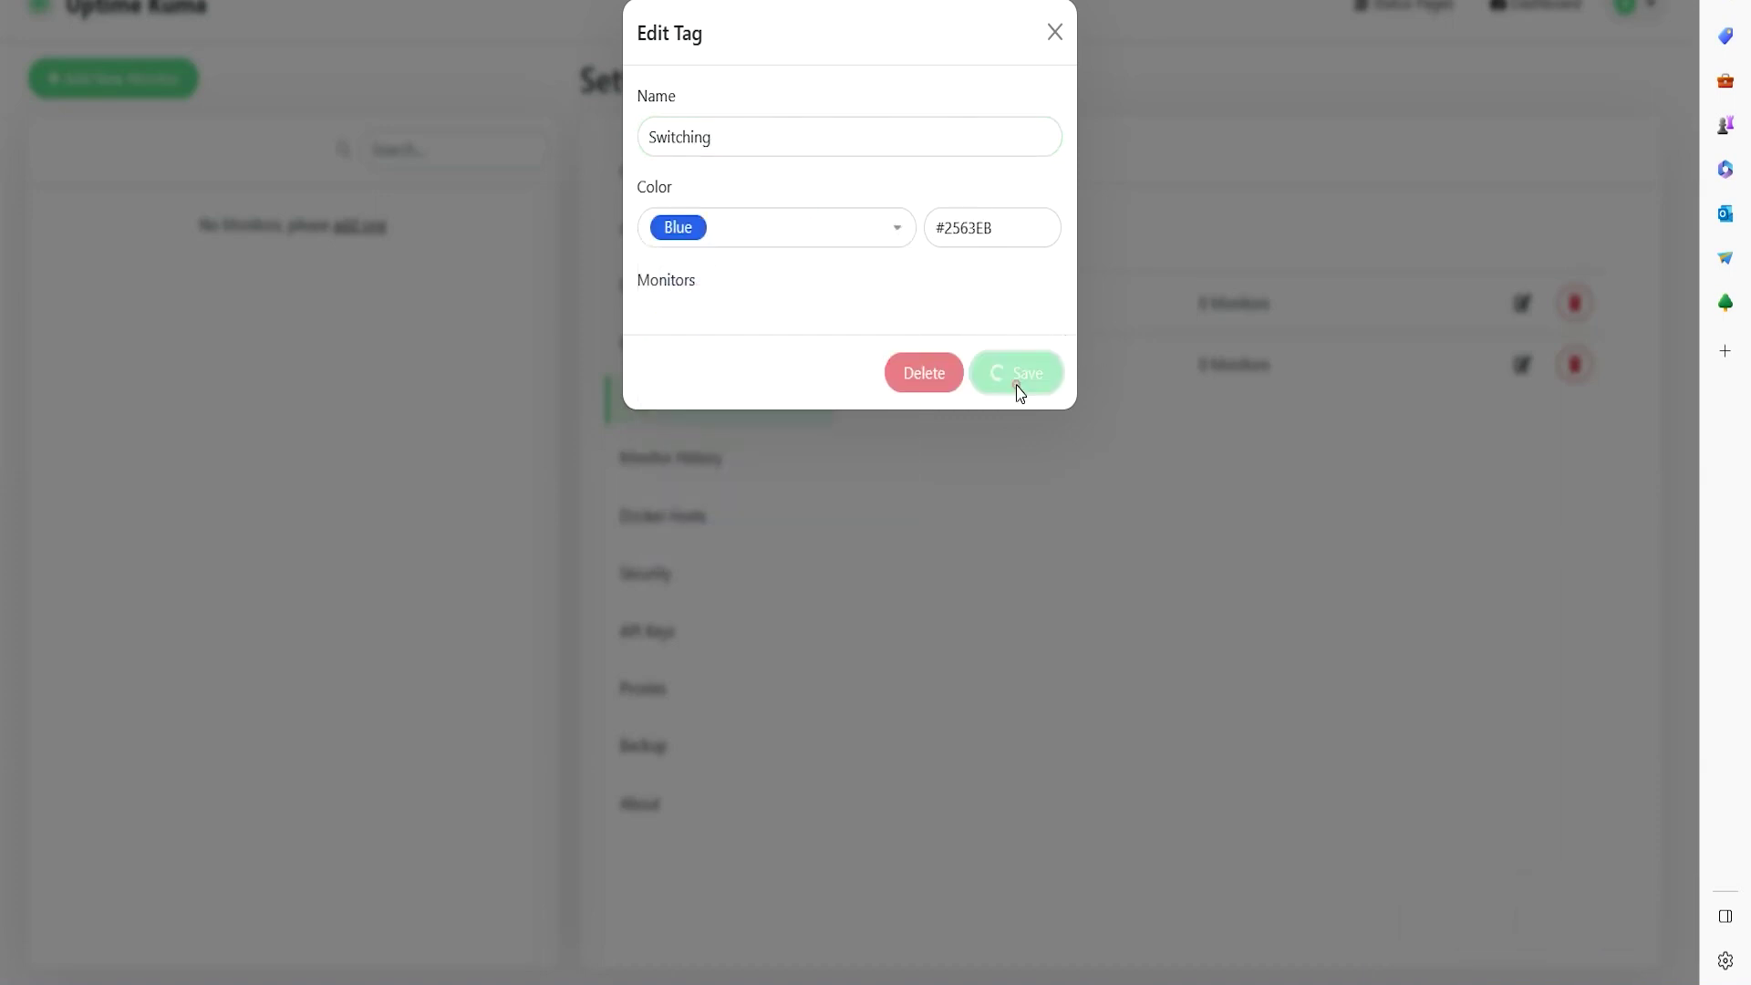
click(1020, 385)
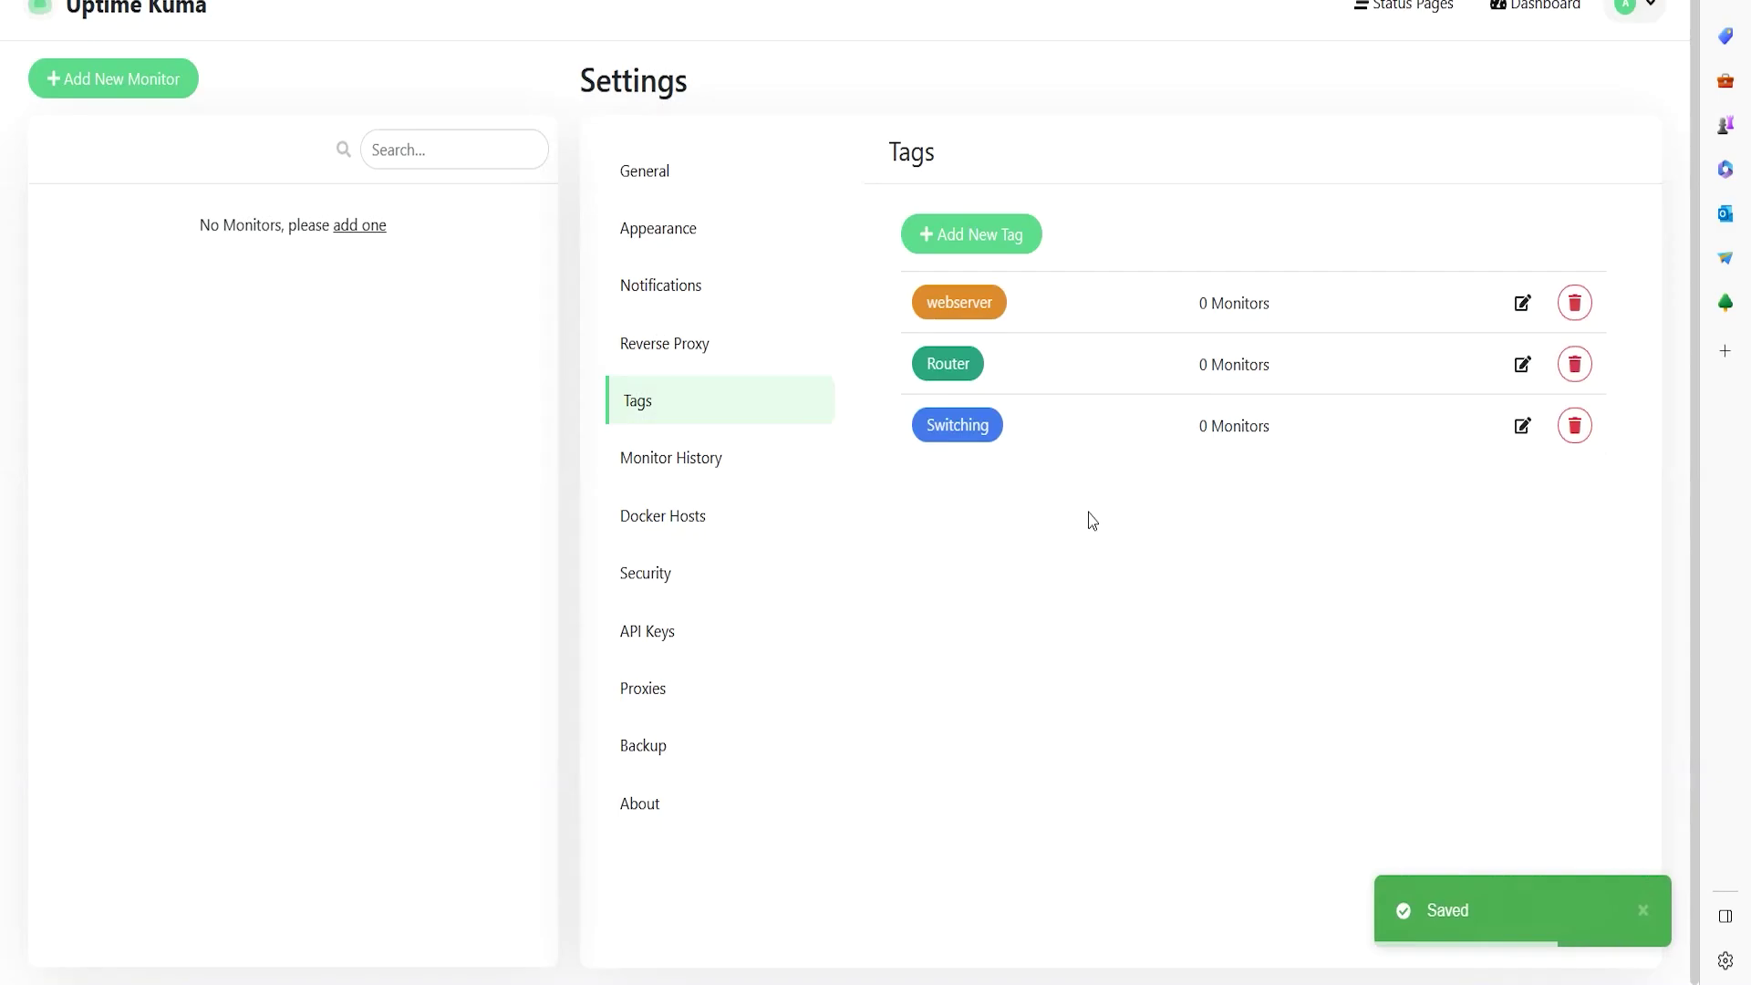
- Start a Stream TV tag, initially choosing pink as its colour
click(973, 238)
click(718, 126)
text(Stream T)
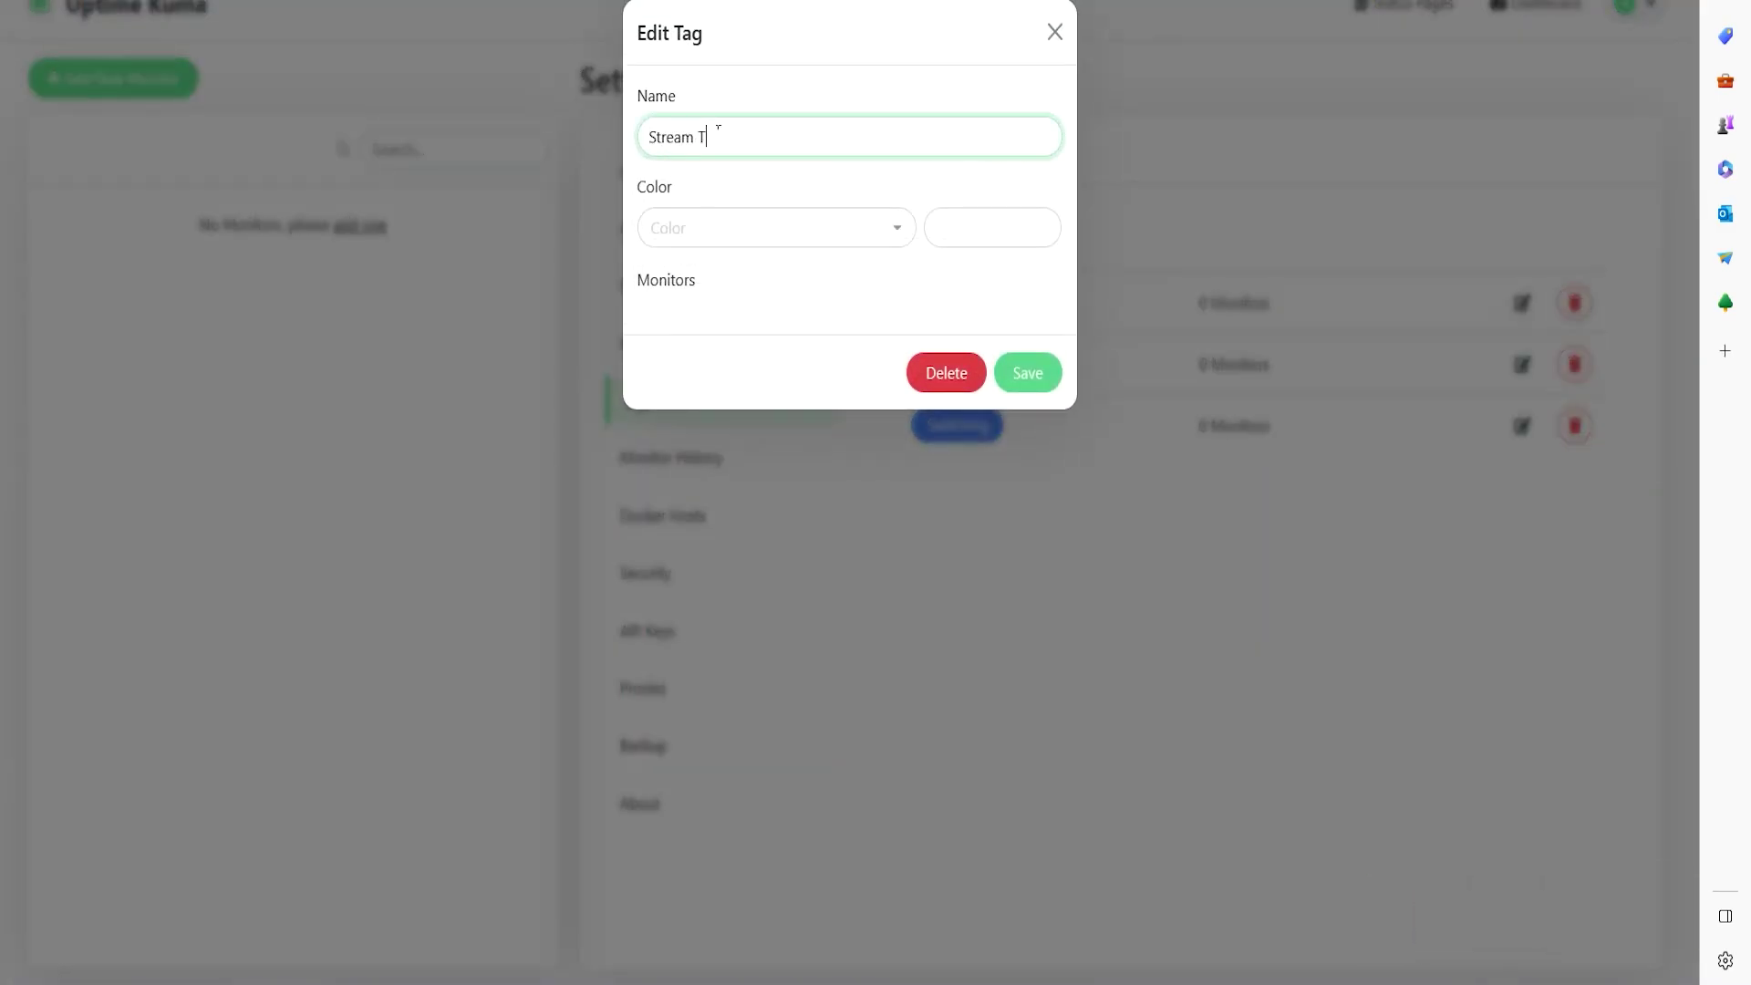
click(764, 227)
scroll(781, 461, down, 3)
scroll(746, 469, up, 3)
scroll(720, 493, down, 3)
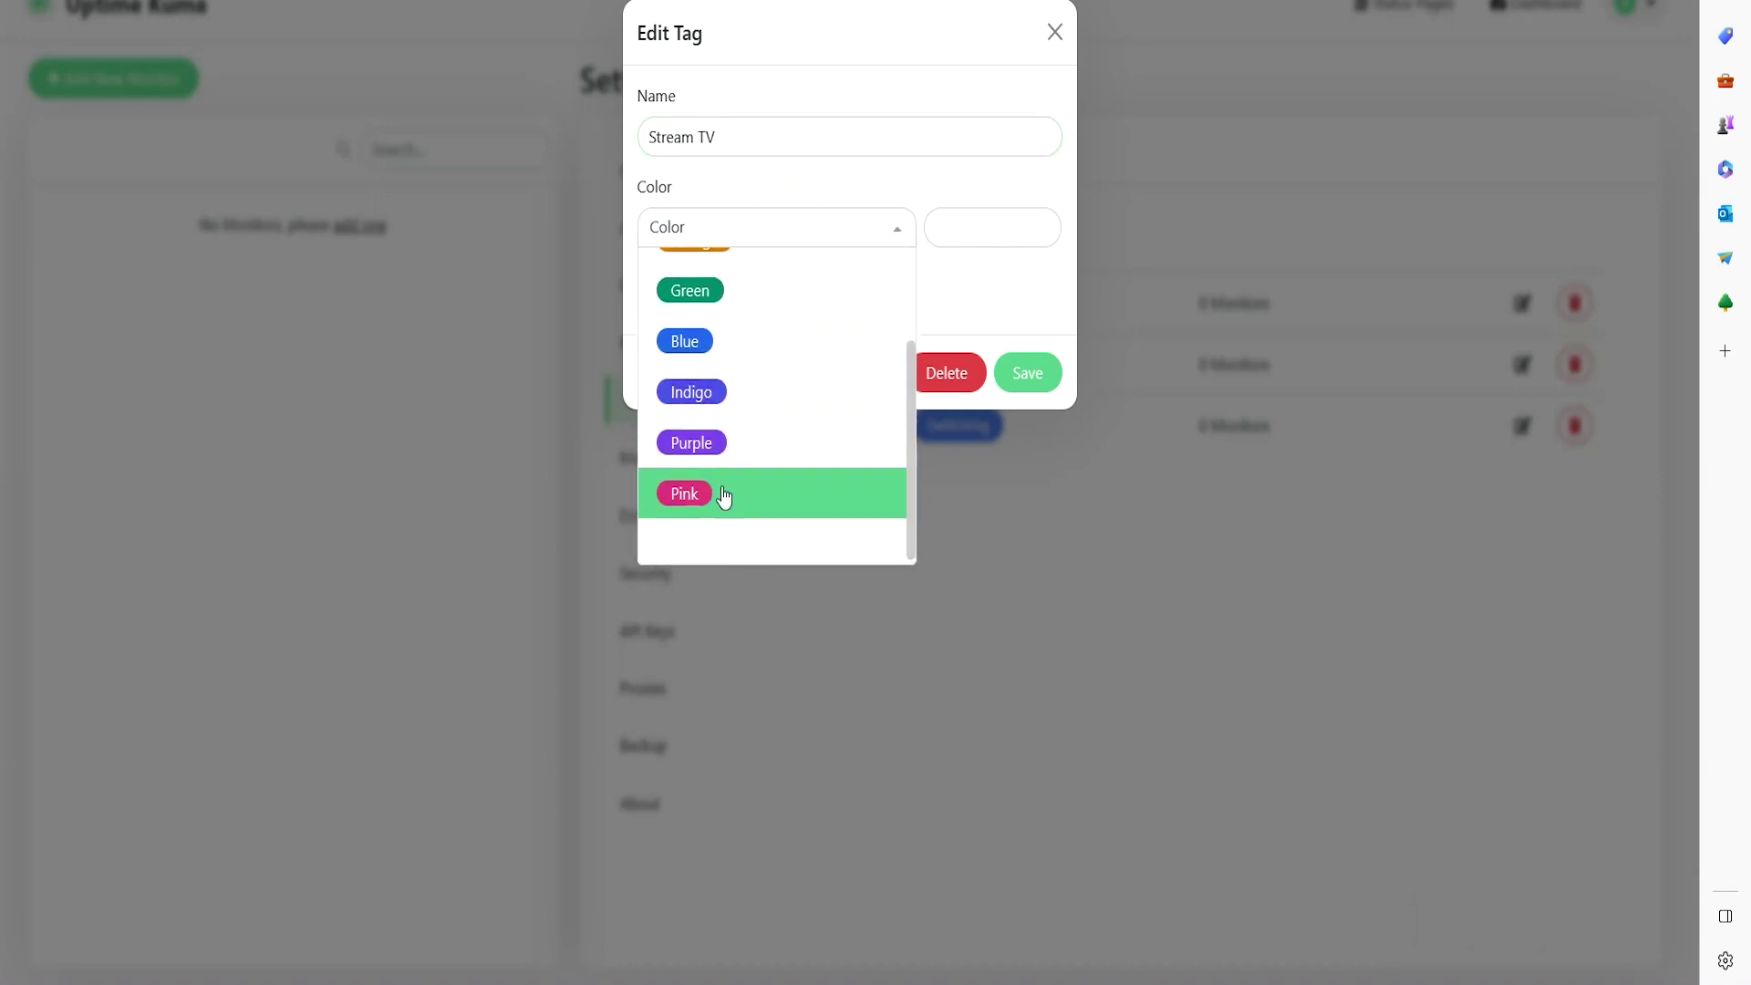
click(719, 492)
- Change the Stream TV colour to custom hex #DB6856 and save the tag
click(1020, 231)
drag(1020, 230, 967, 231)
text(885655)
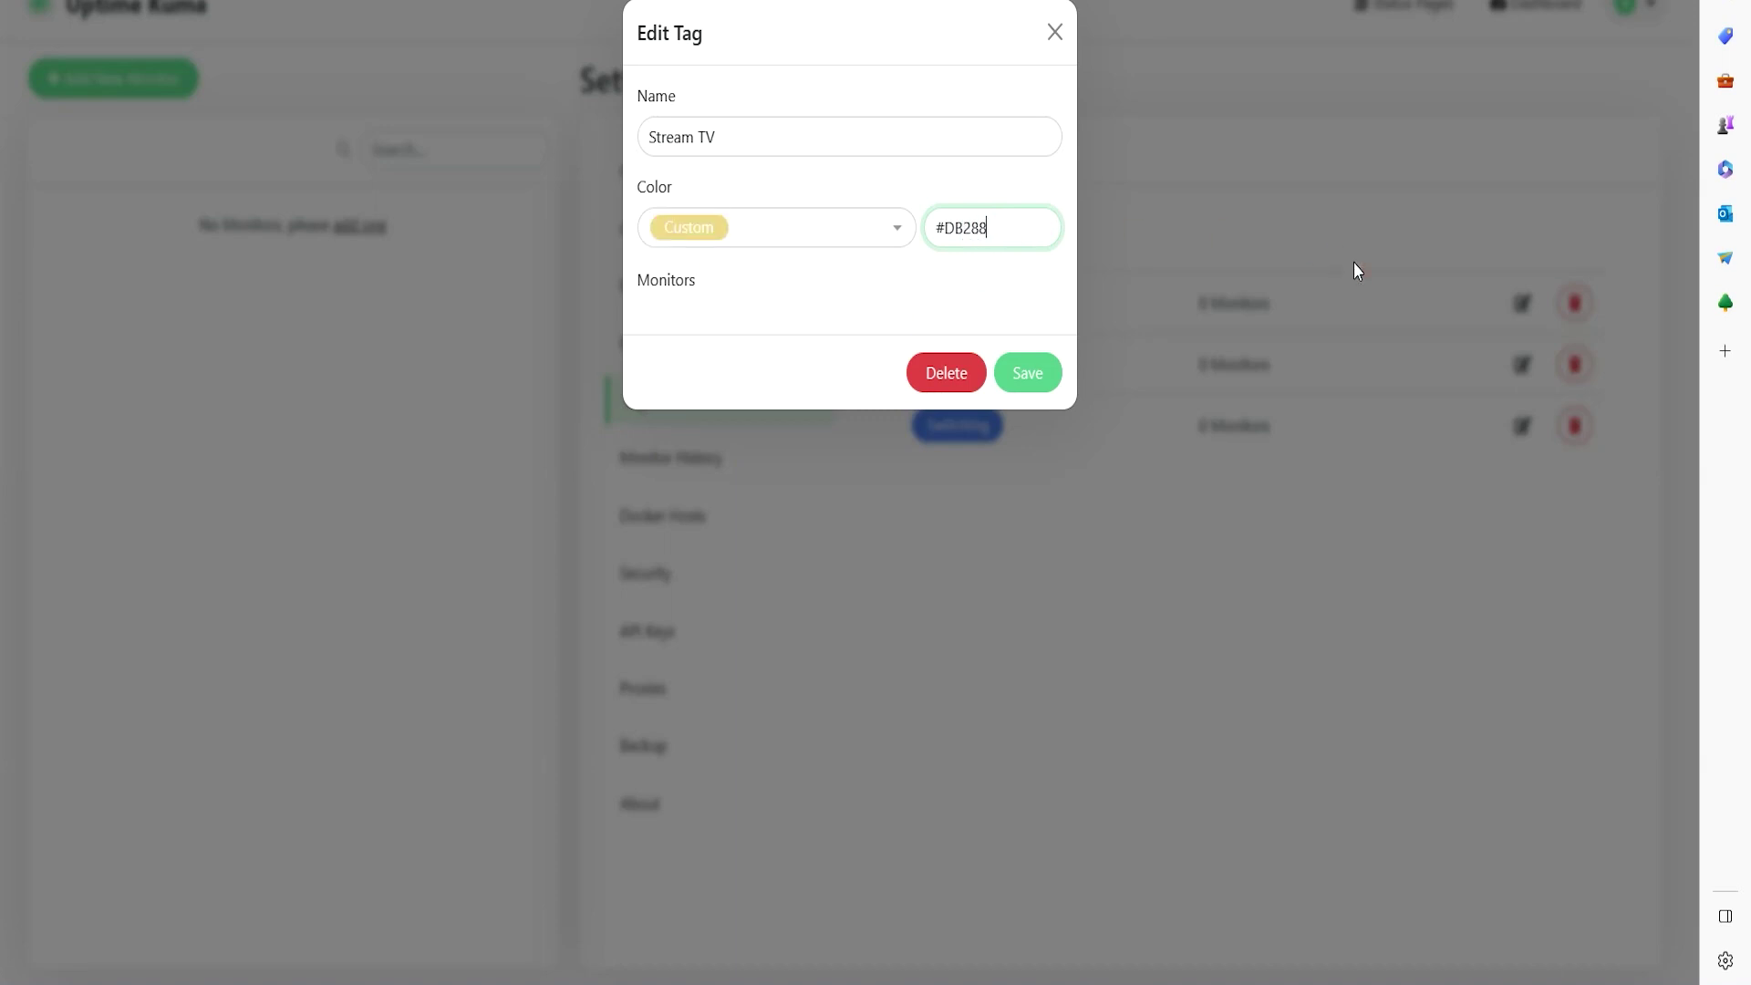
key(BackSpace)
key(BackSpace)
key(BackSpace)
key(BackSpace)
key(BackSpace)
key(BackSpace)
key(BackSpace)
text(65656)
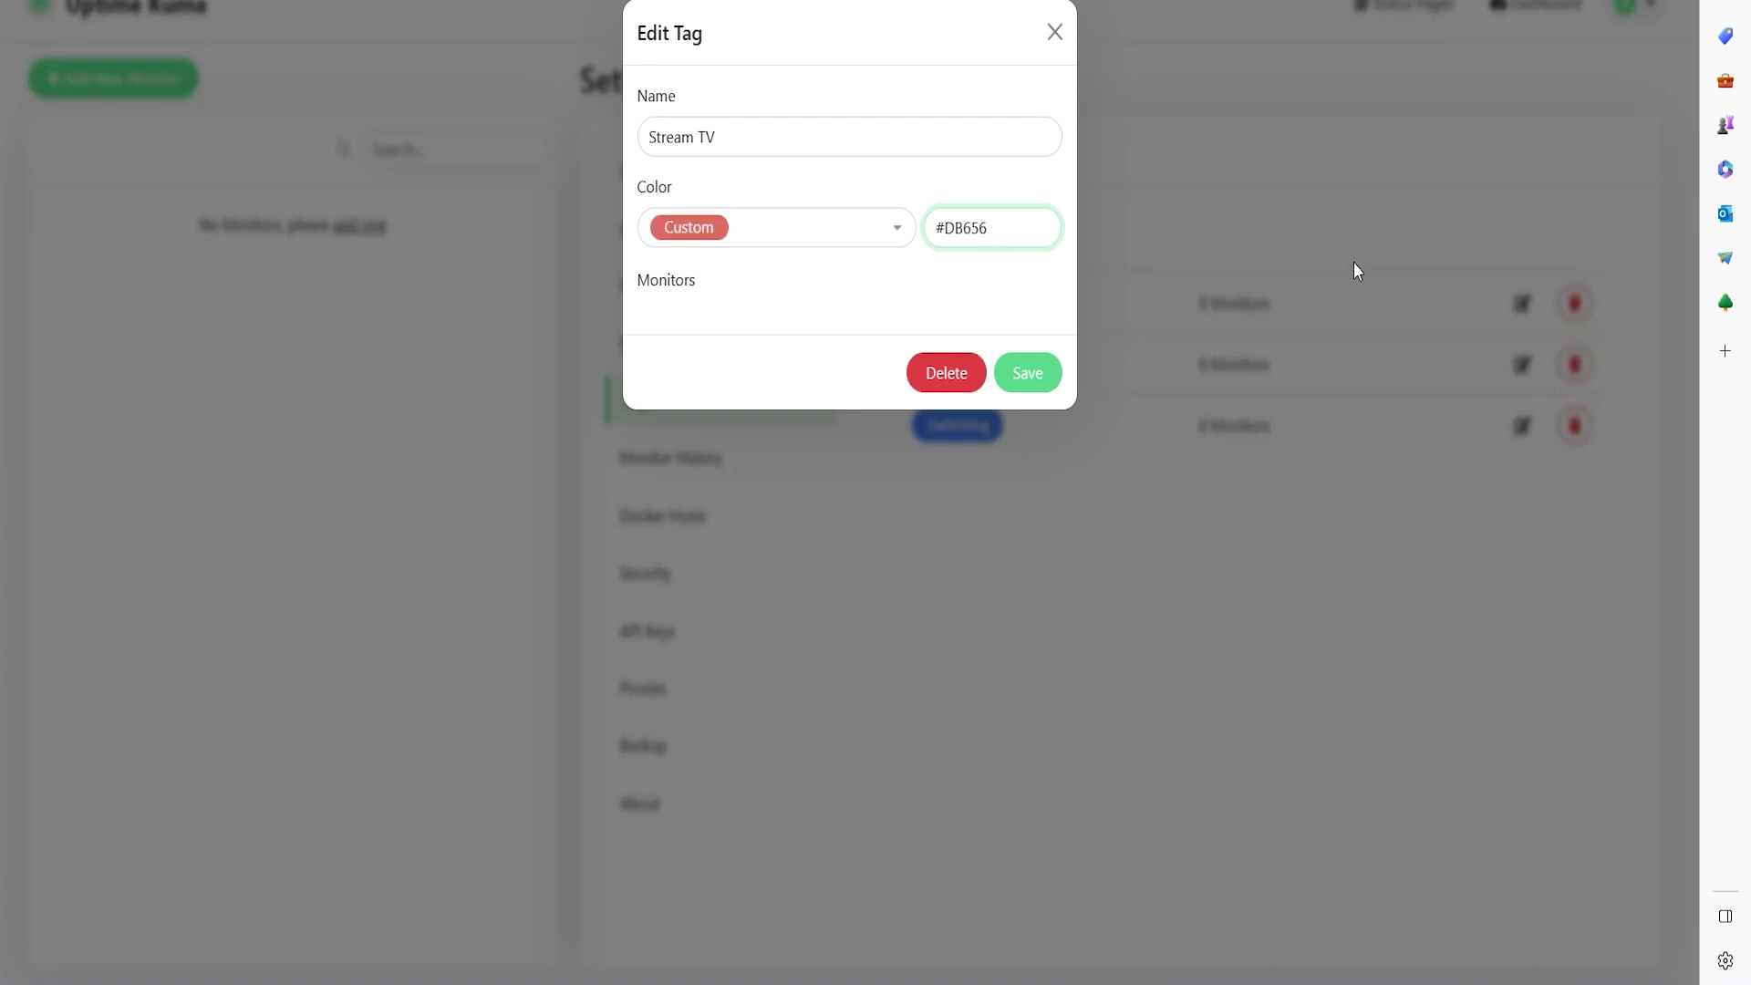
key(BackSpace)
key(BackSpace)
key(BackSpace)
text(856)
click(1040, 385)
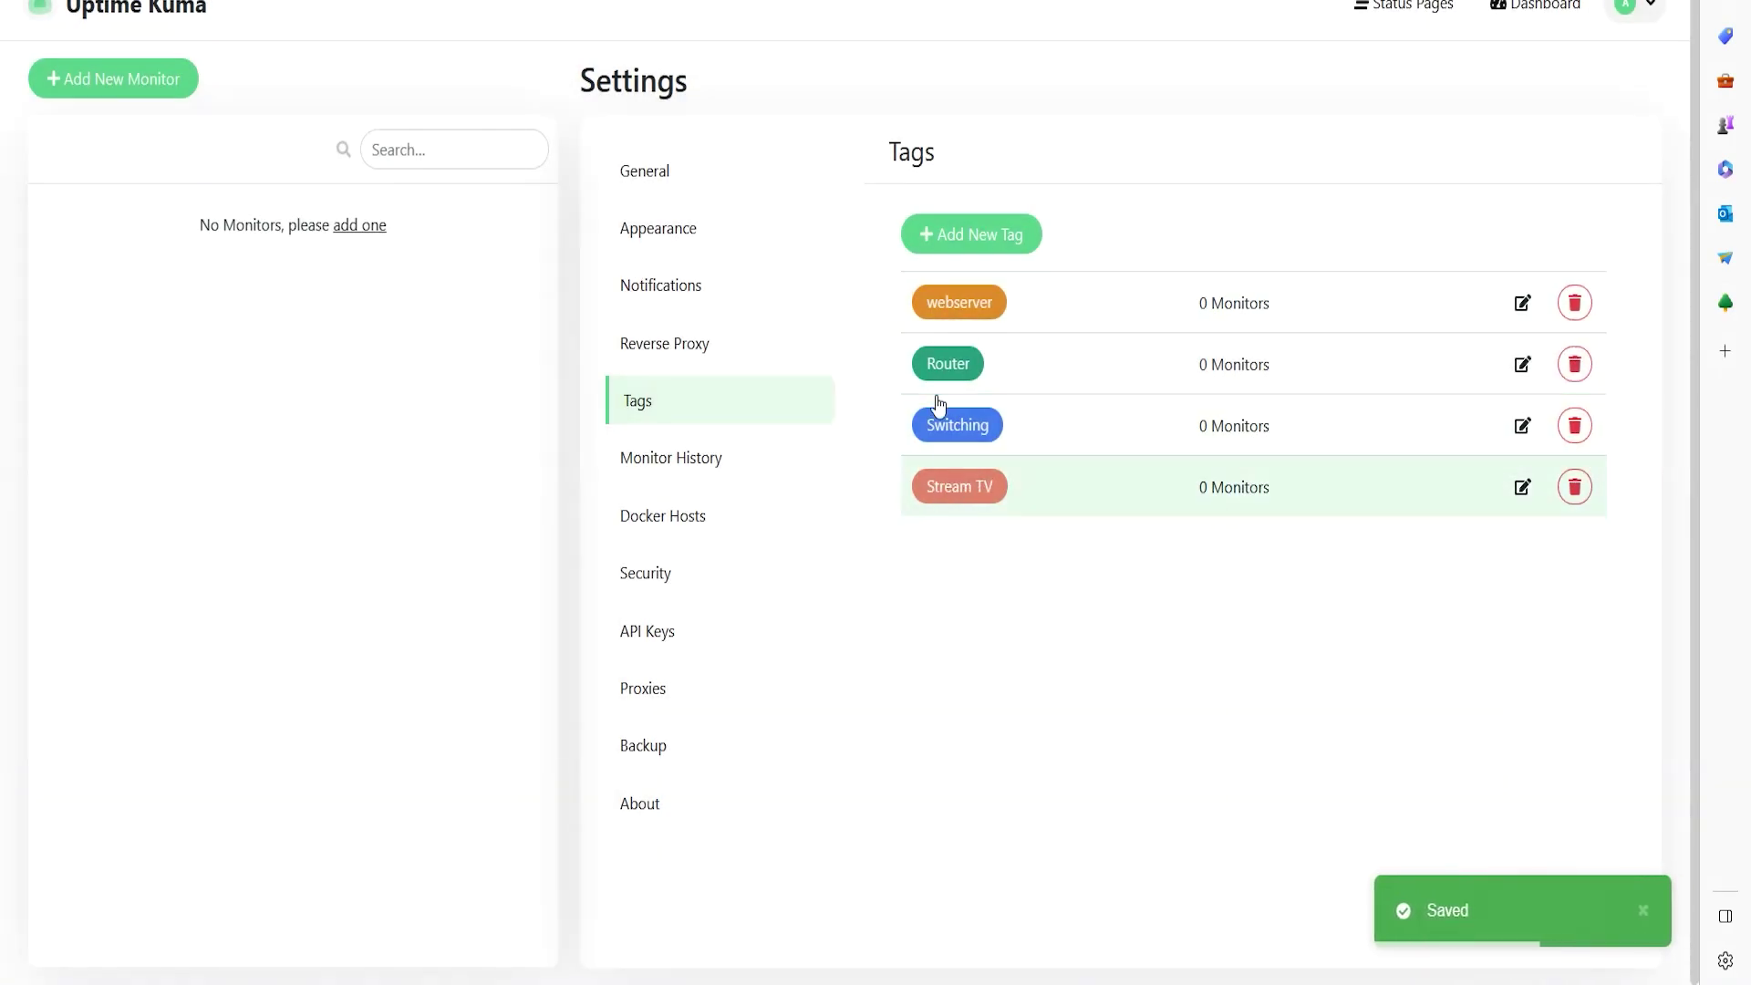
- Review the Monitor History settings with their 180-day retention value
click(684, 464)
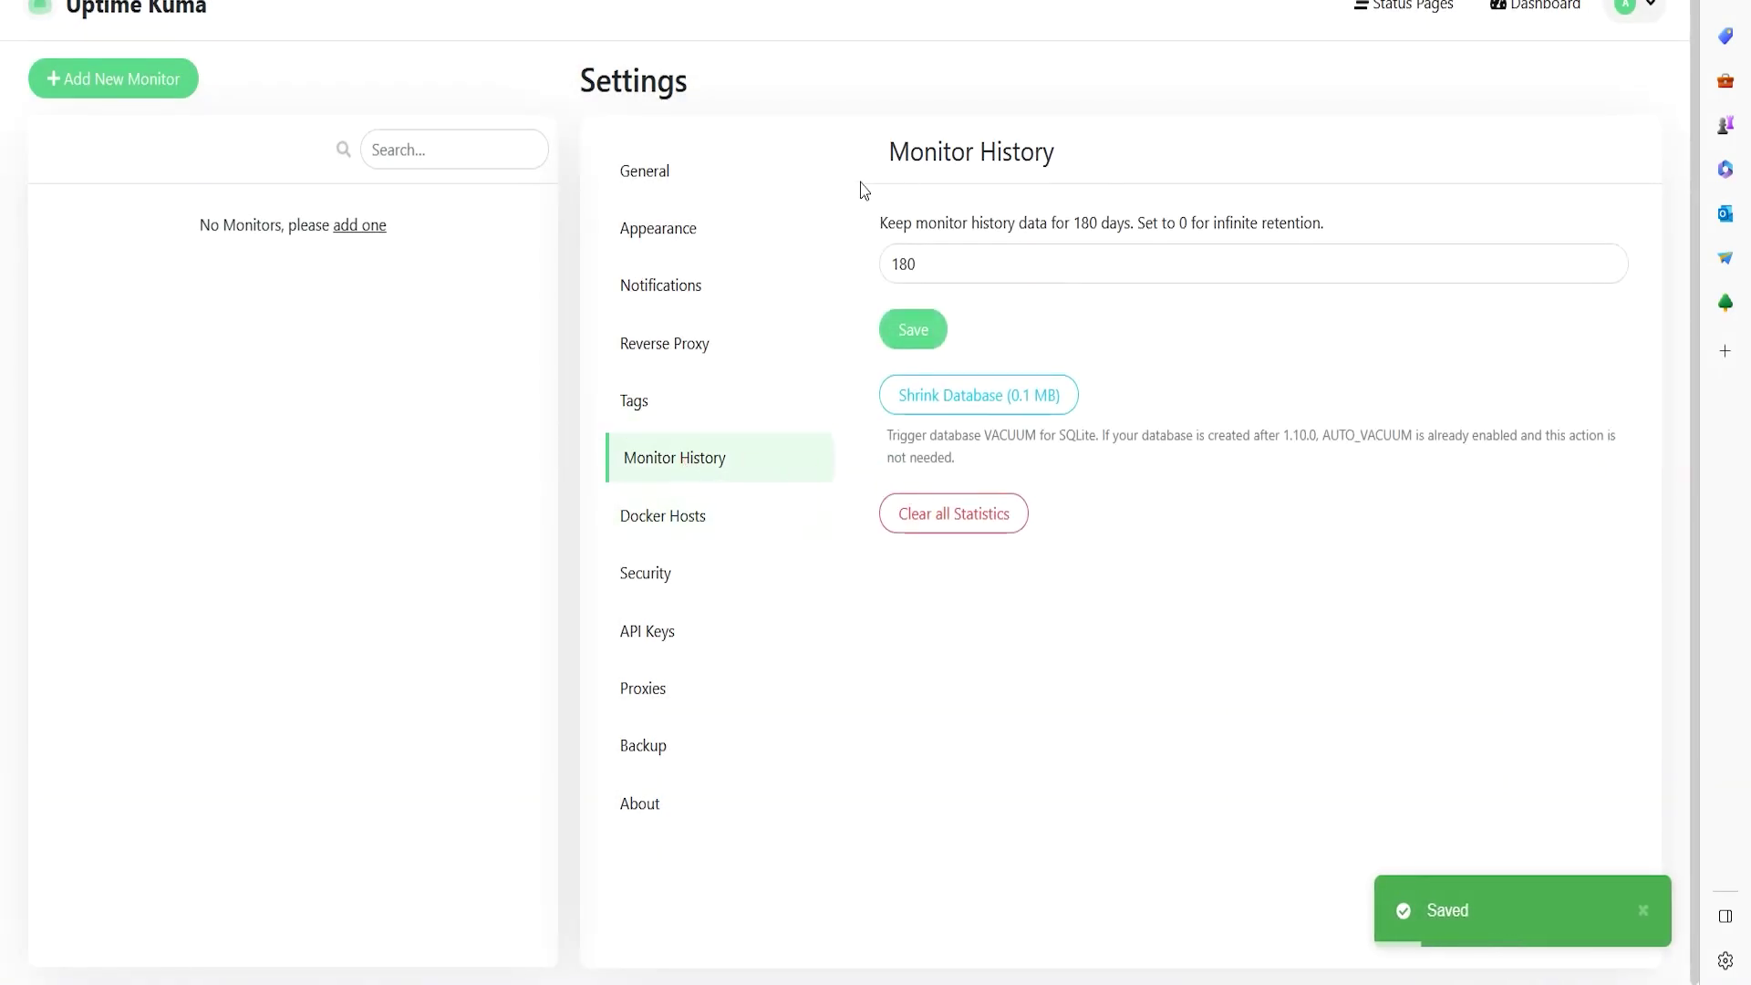
double_click(998, 273)
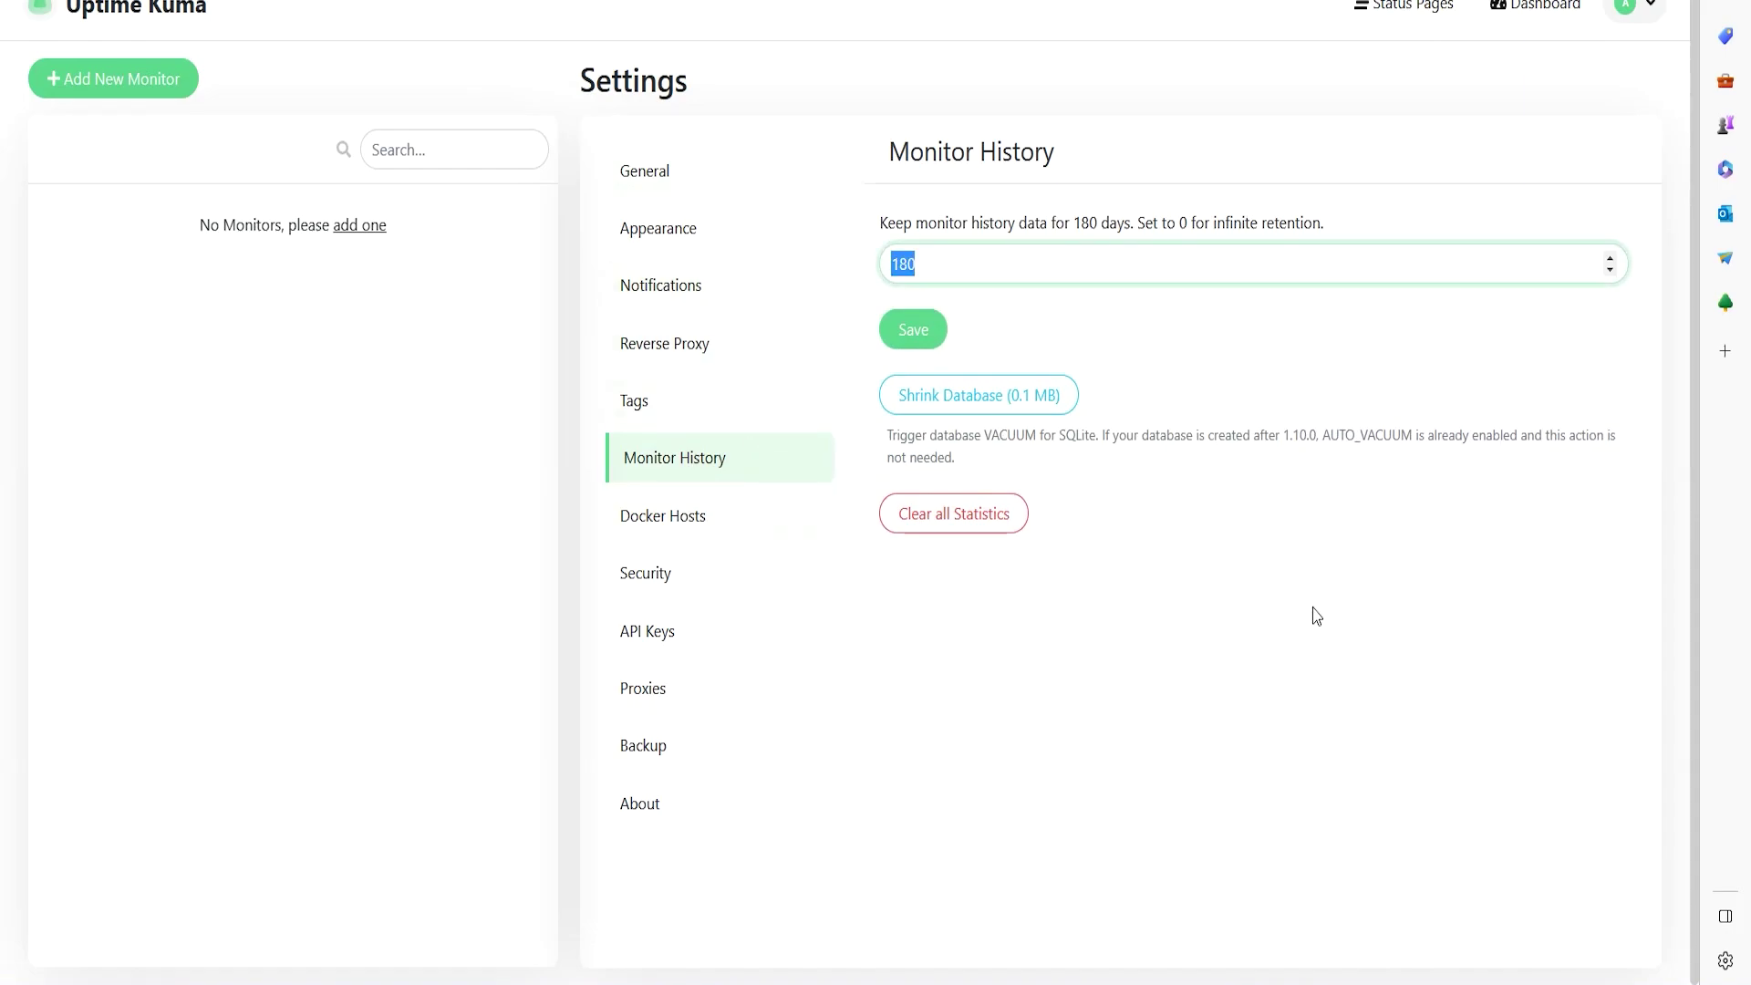
click(1314, 704)
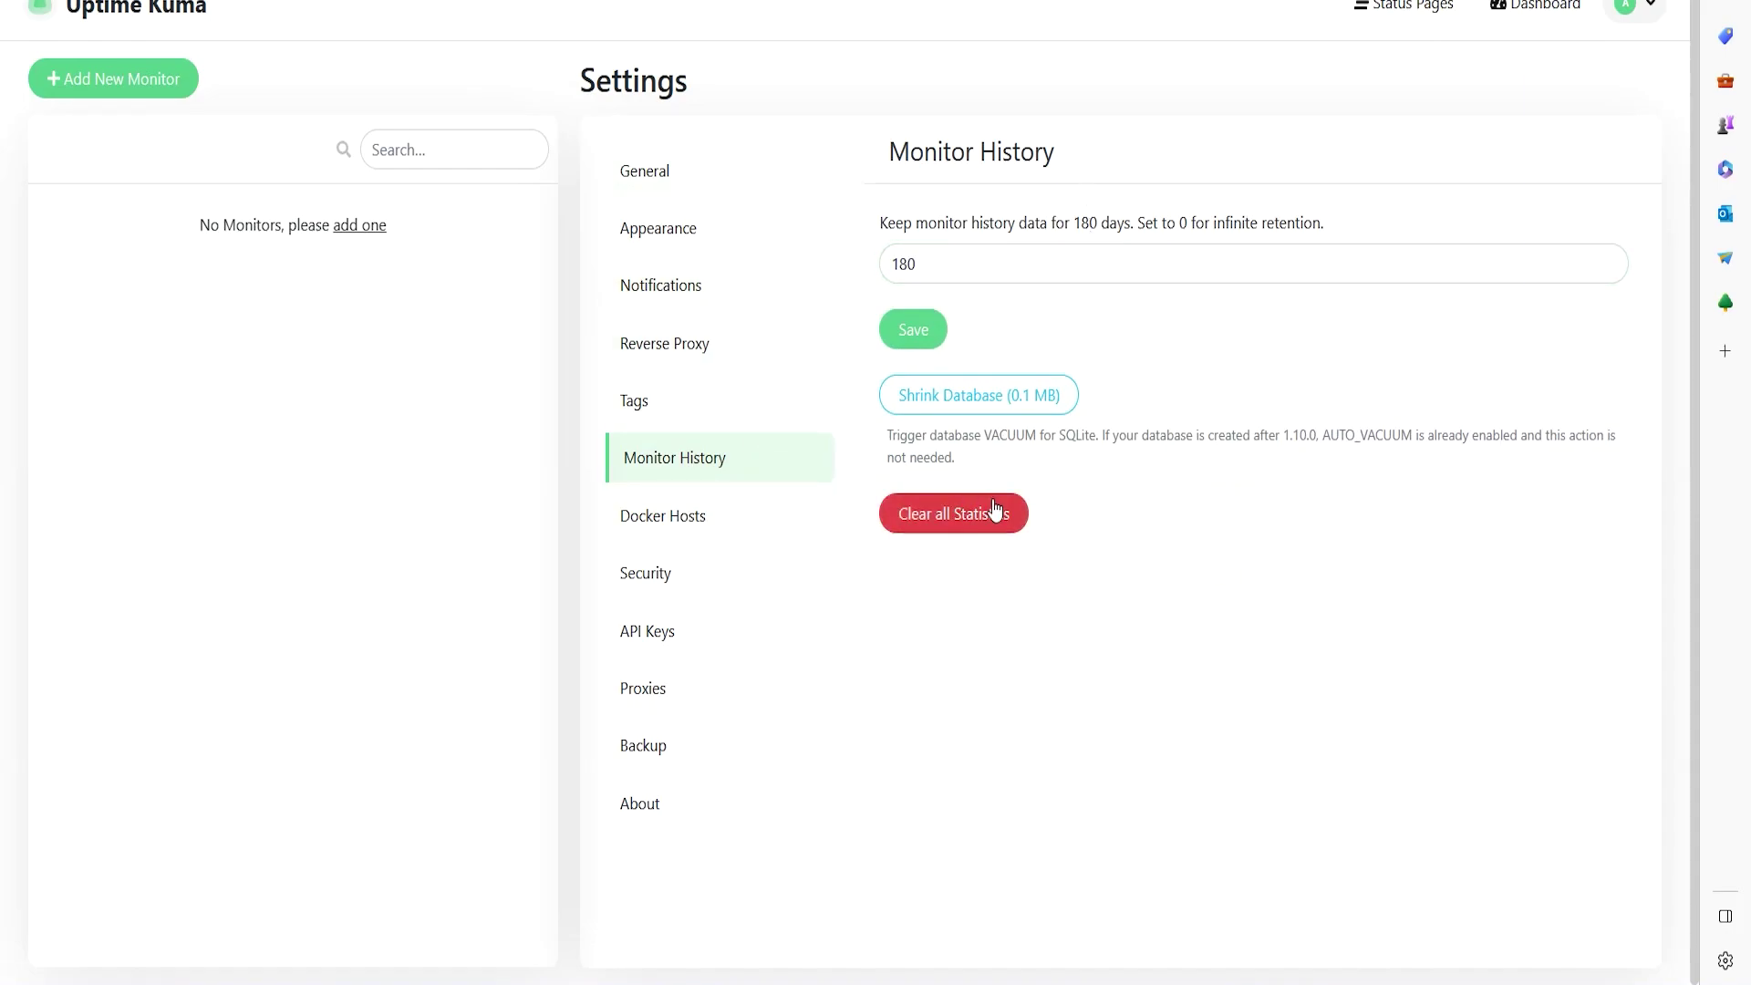
- Go through Docker Hosts to the Security settings and review Two Factor Authentication
click(688, 519)
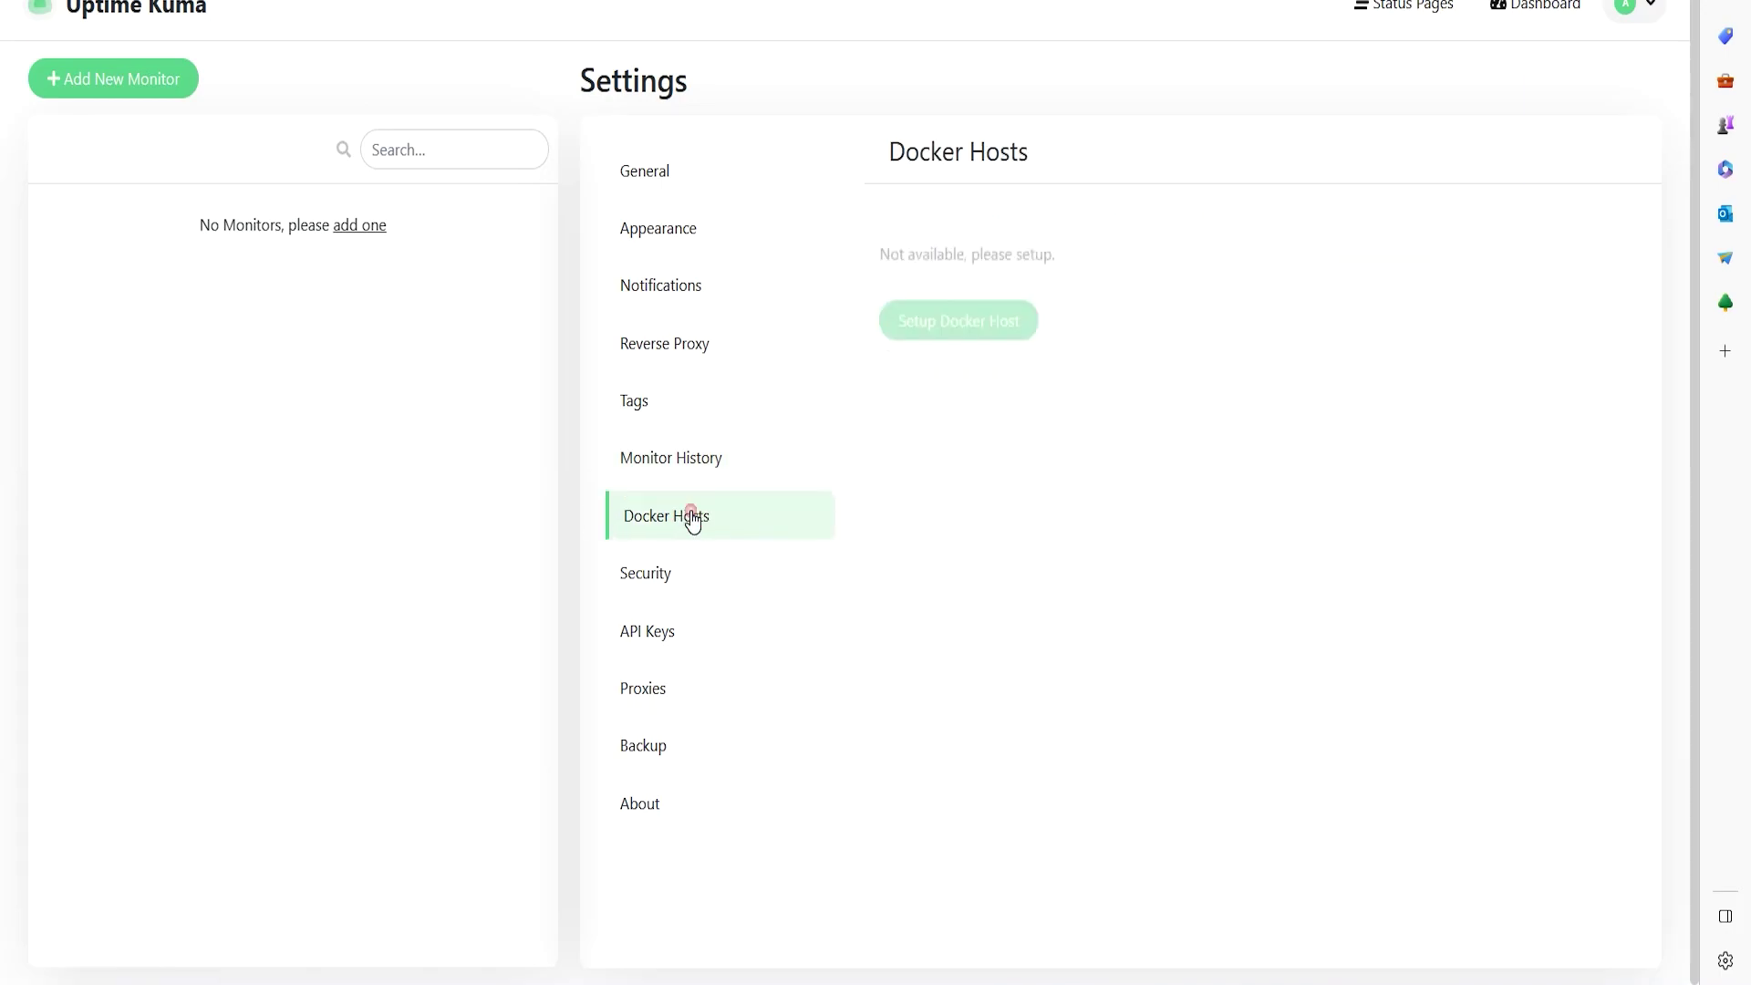
click(748, 565)
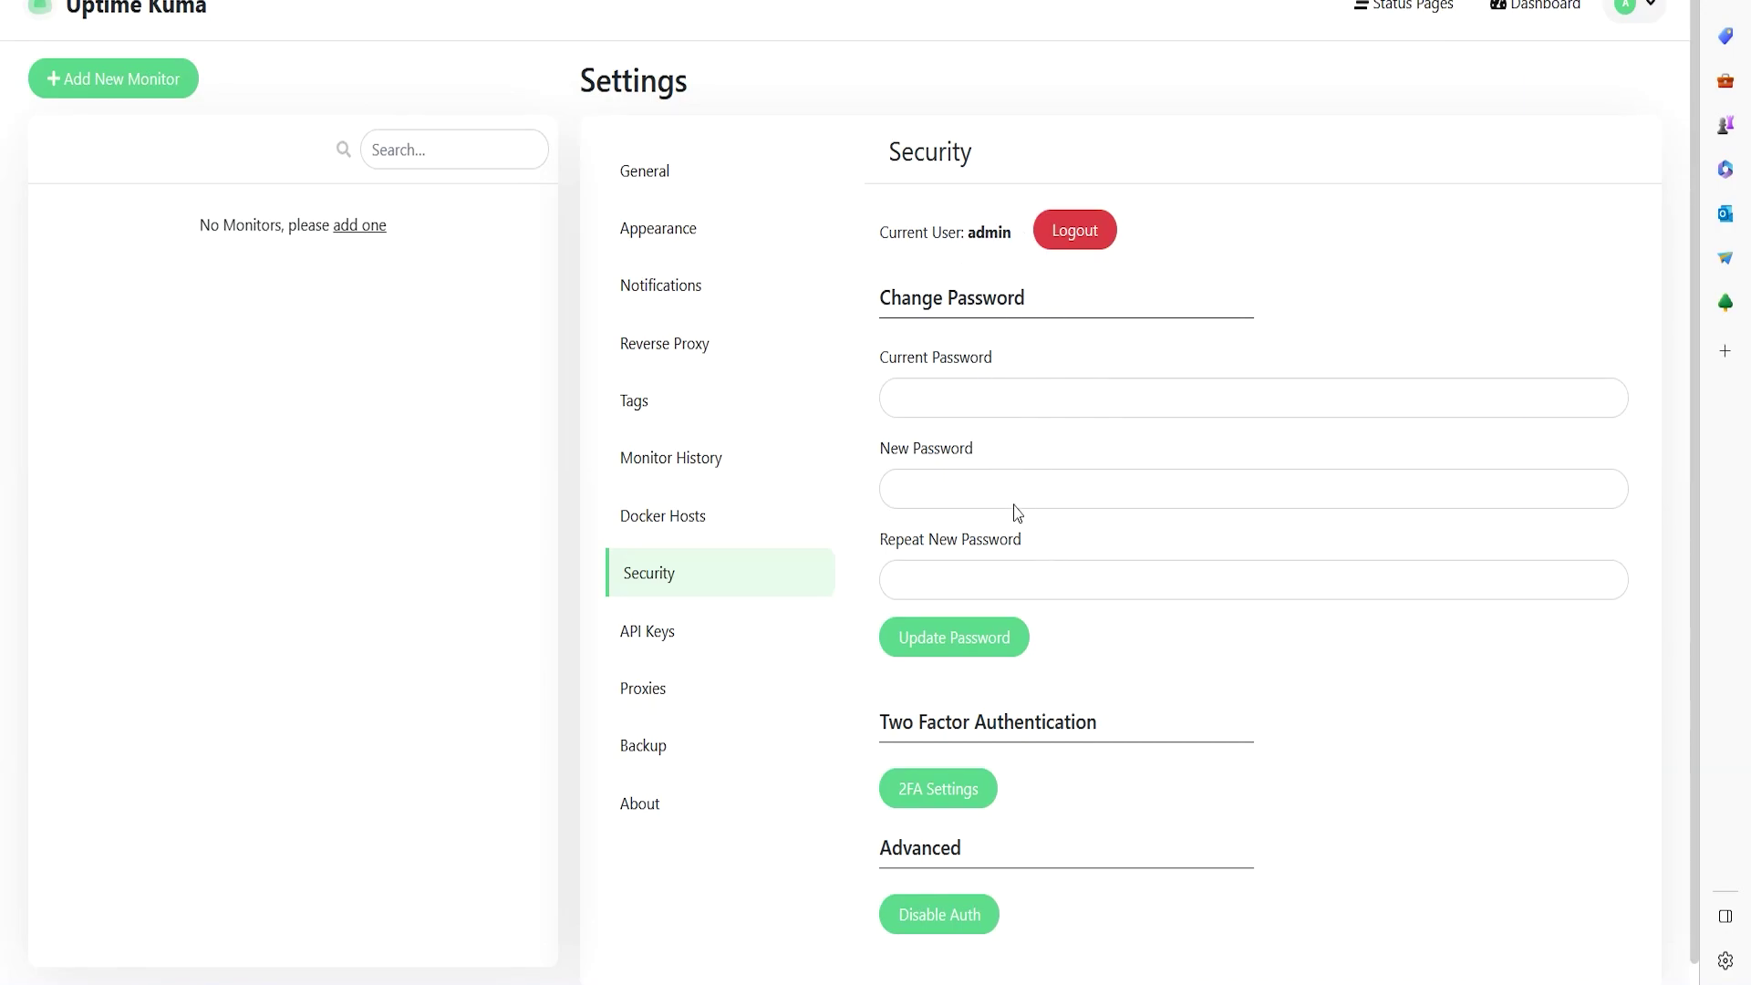
scroll(1015, 505, down, 1)
drag(885, 704, 1113, 707)
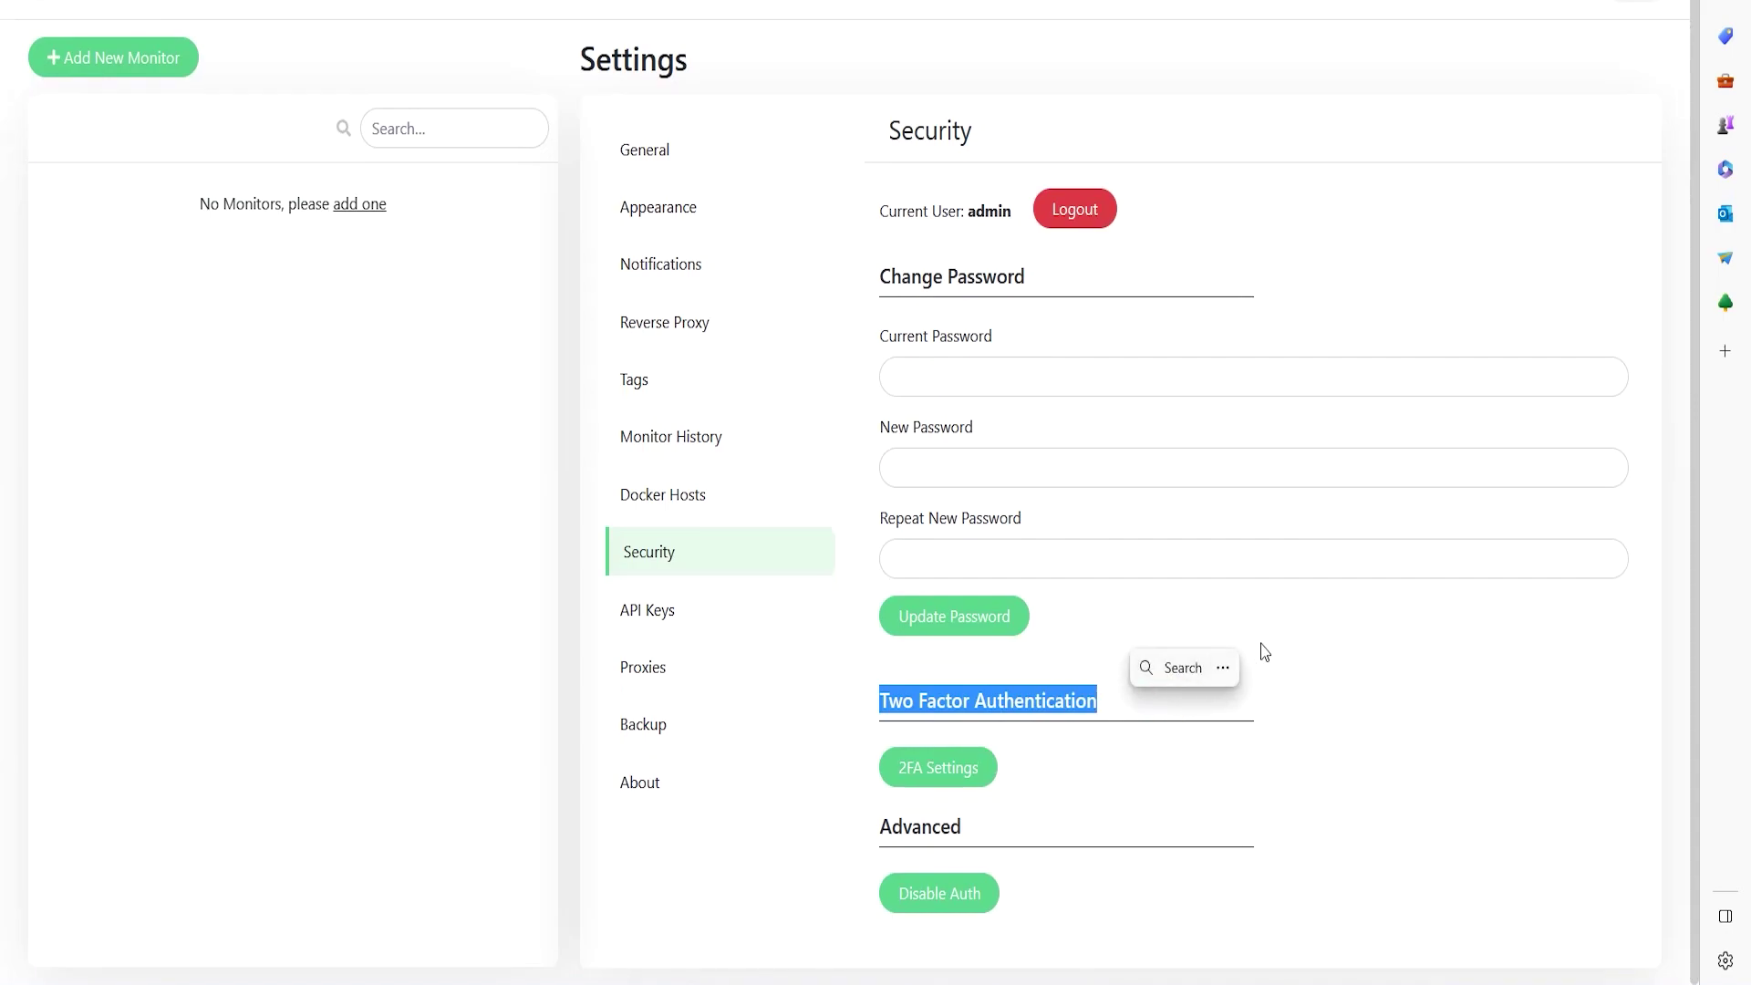
click(1346, 699)
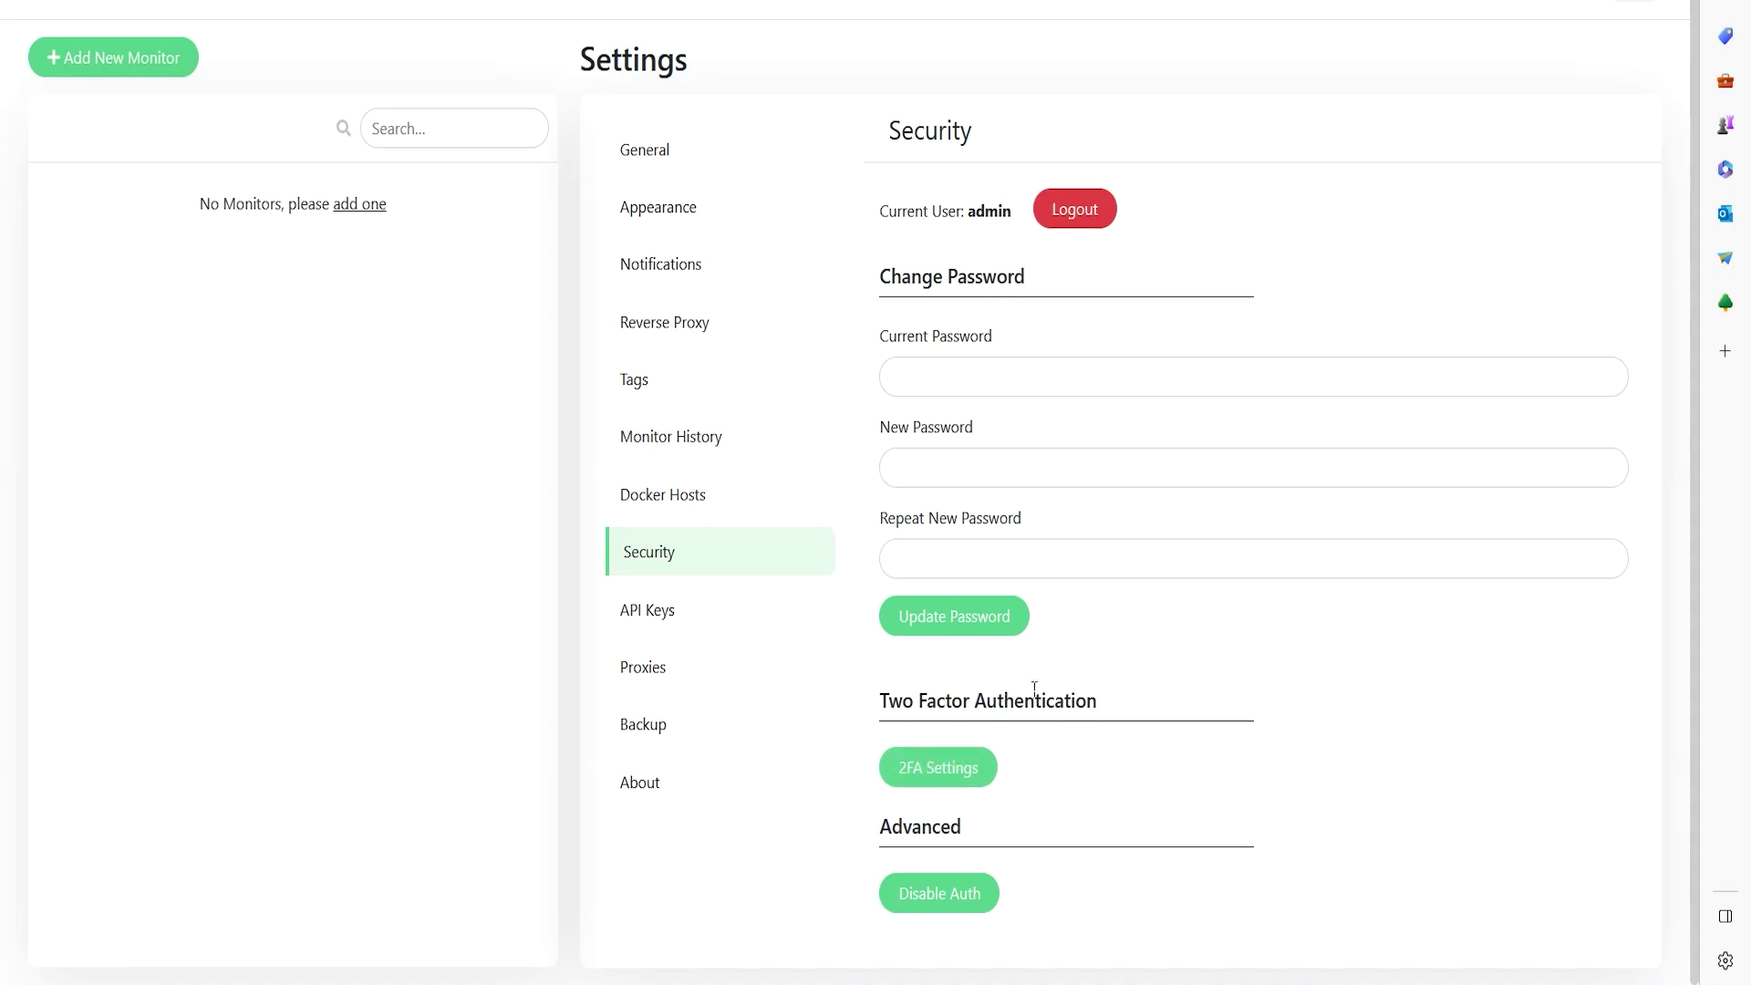
- Look at the API Keys and Proxies settings, closing both forms without saving
click(698, 629)
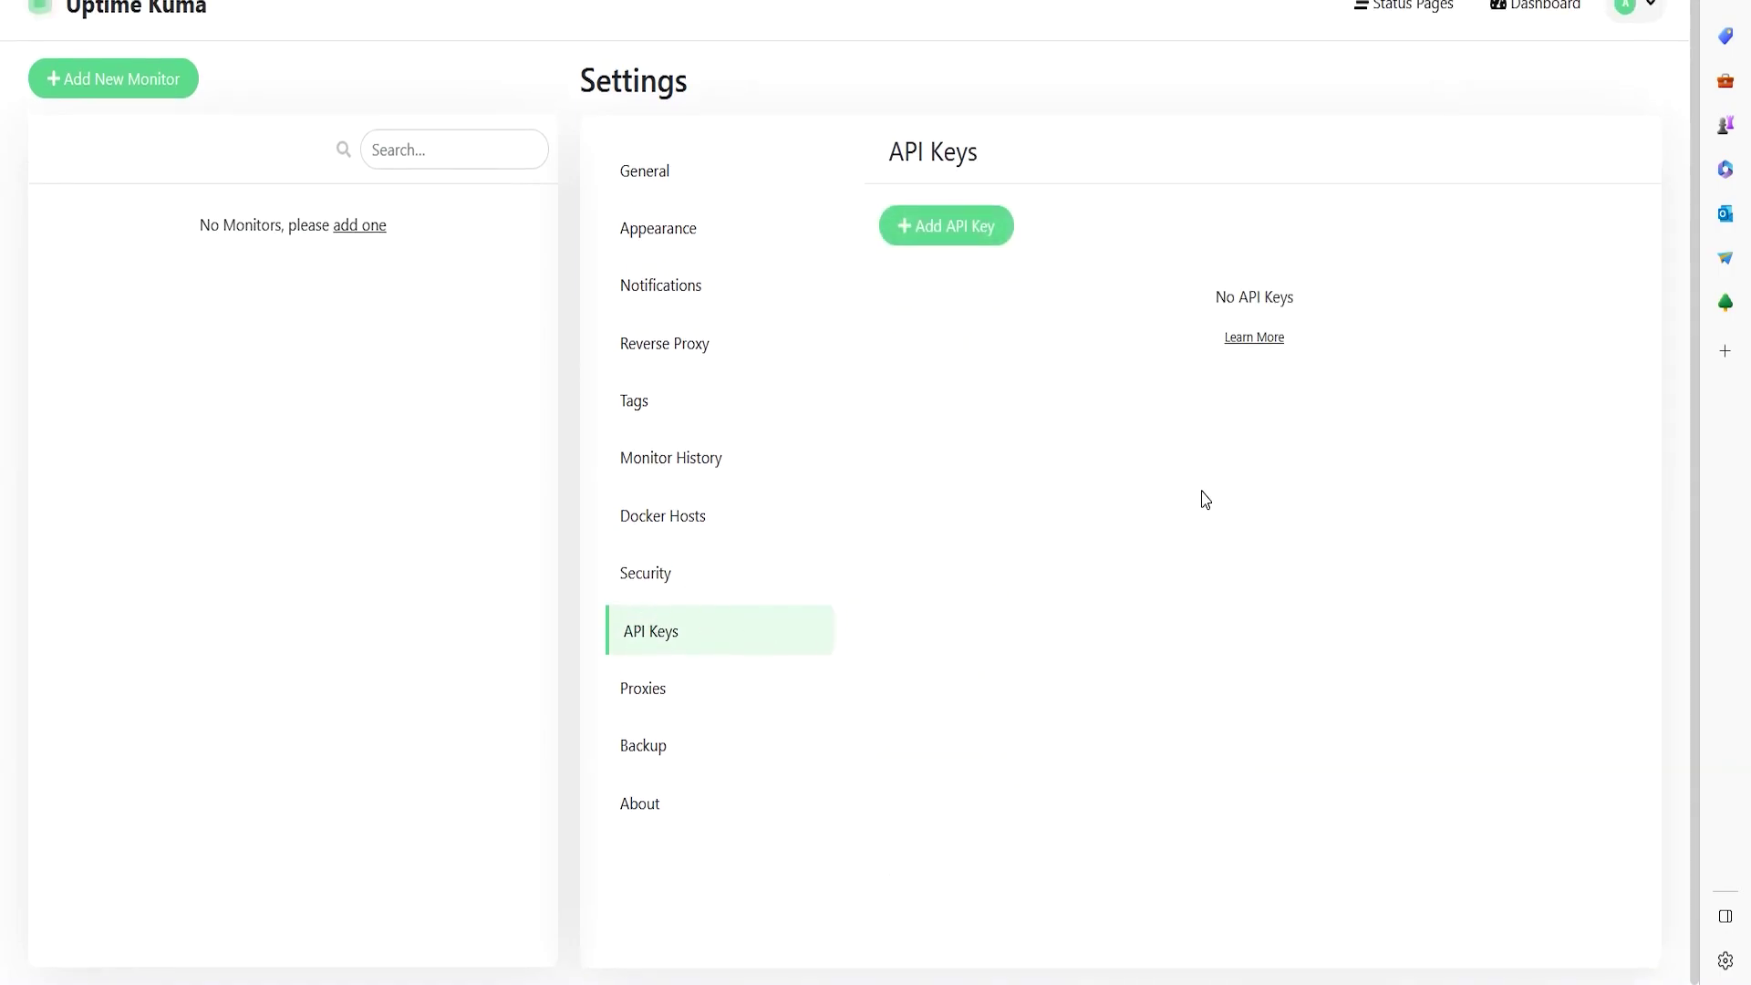
click(944, 227)
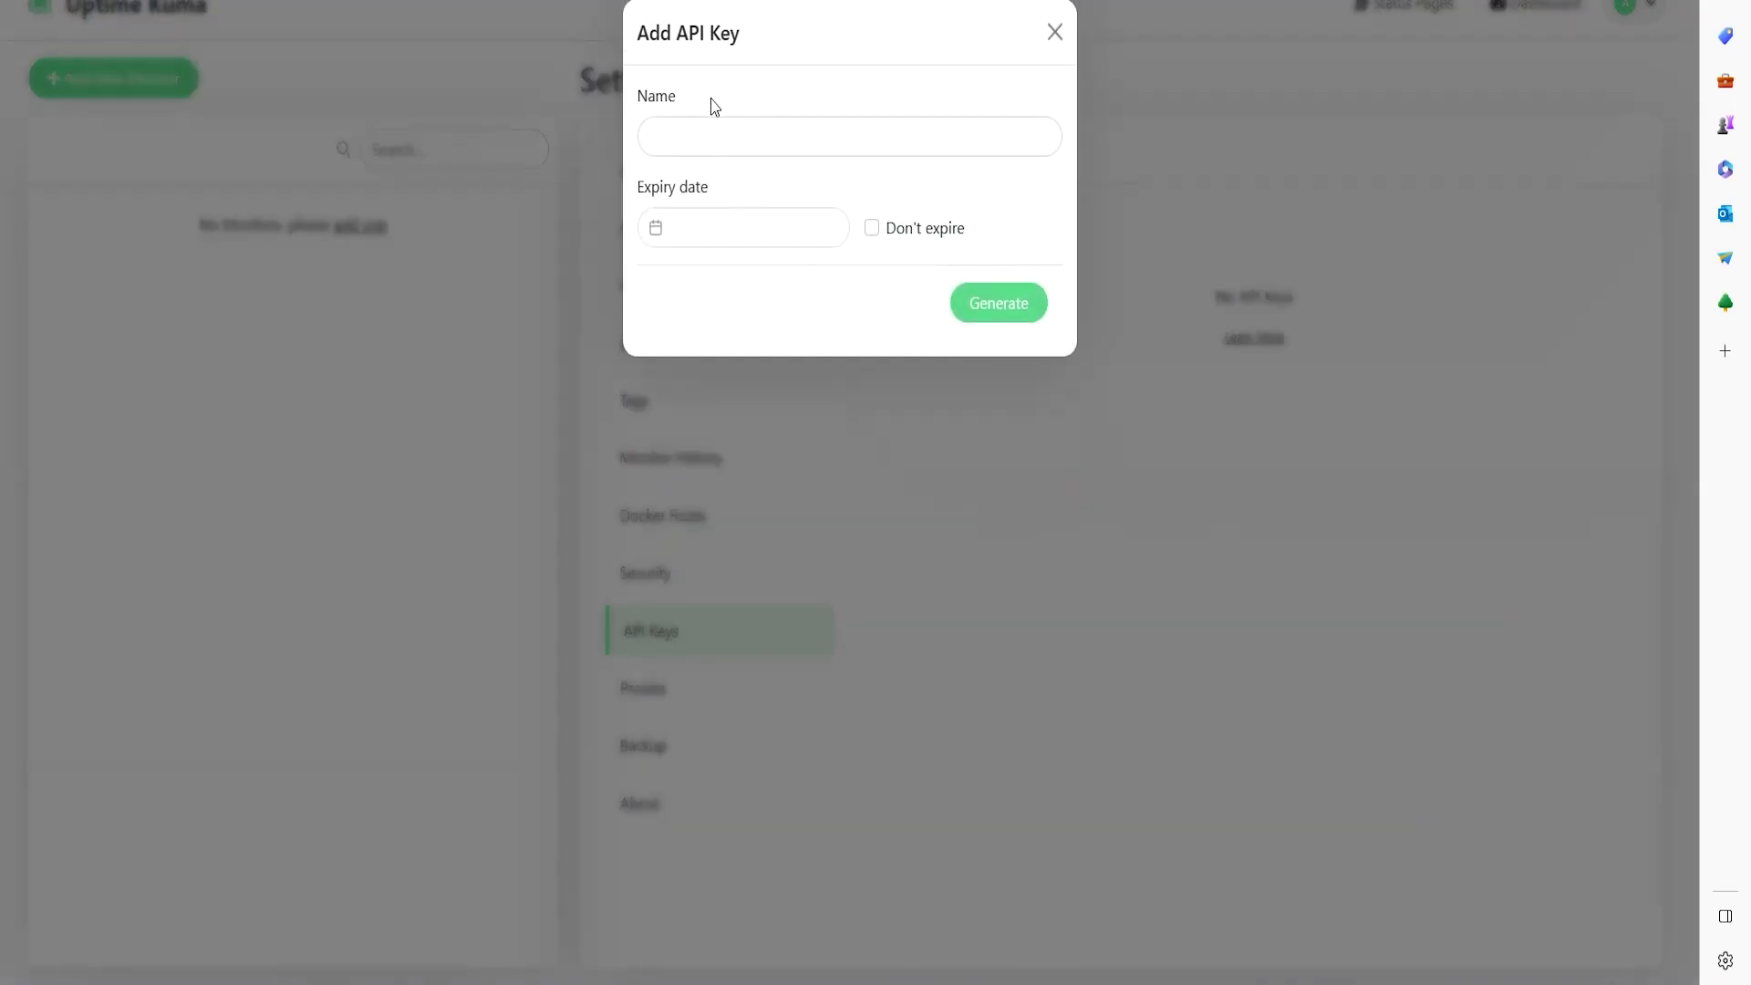
click(793, 137)
click(1055, 32)
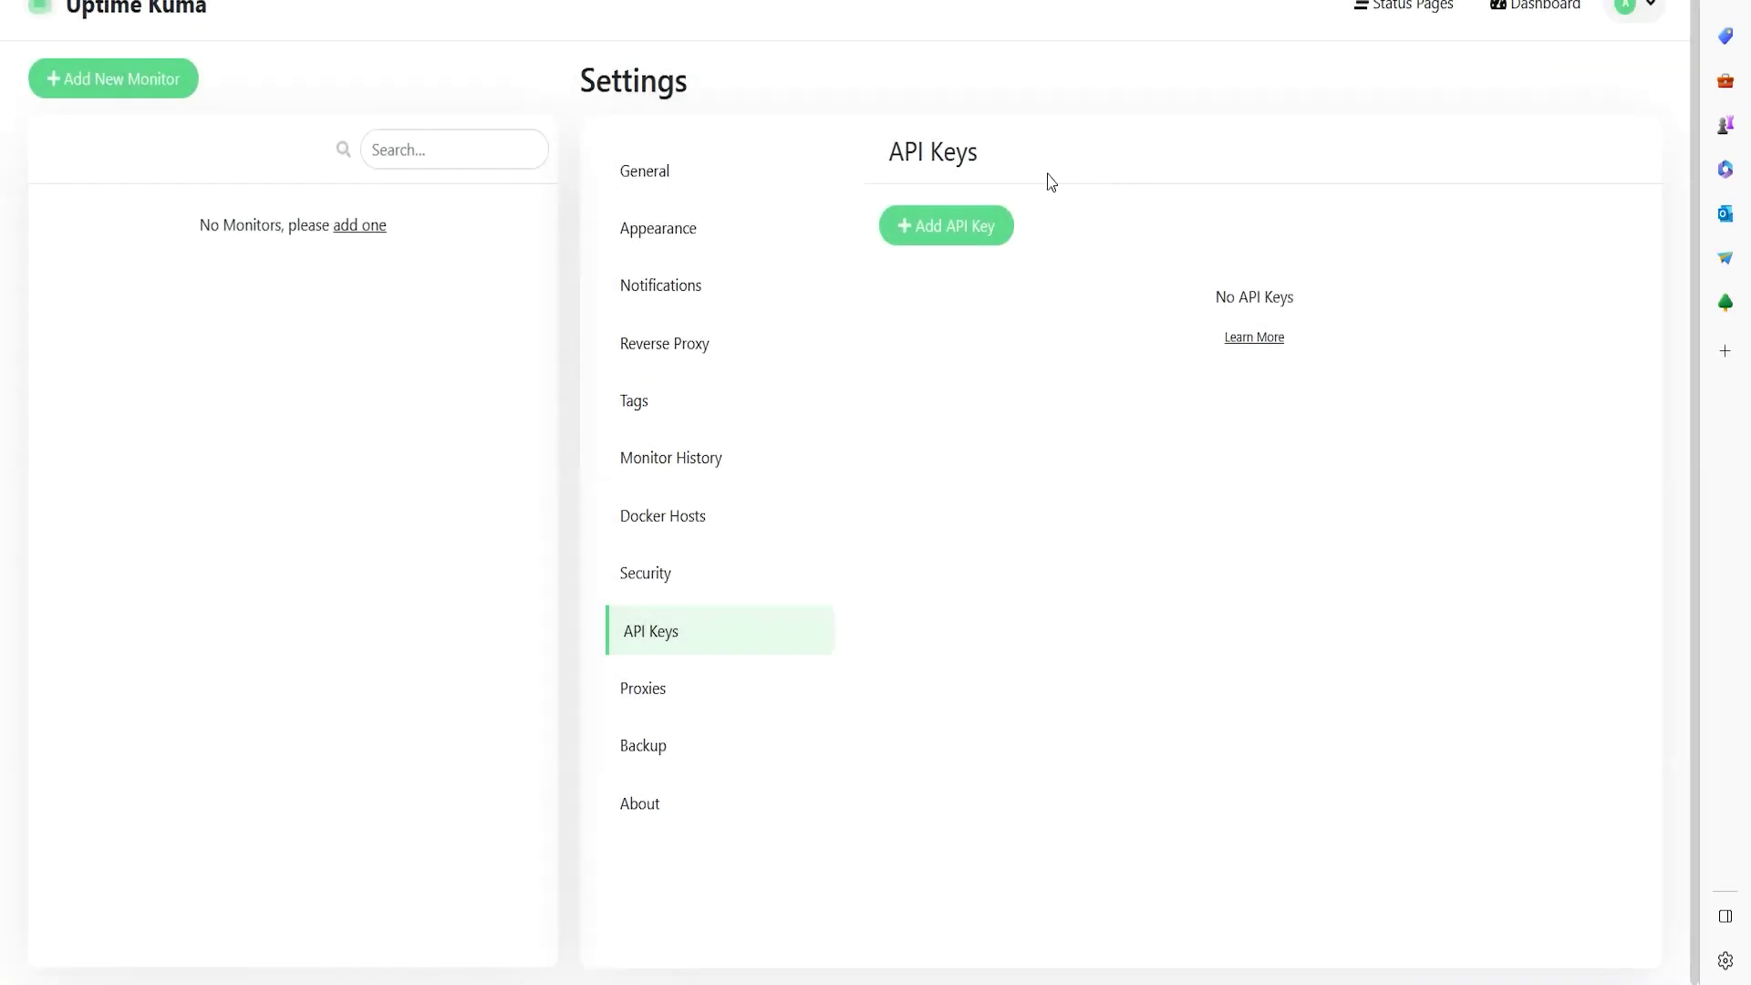
click(828, 677)
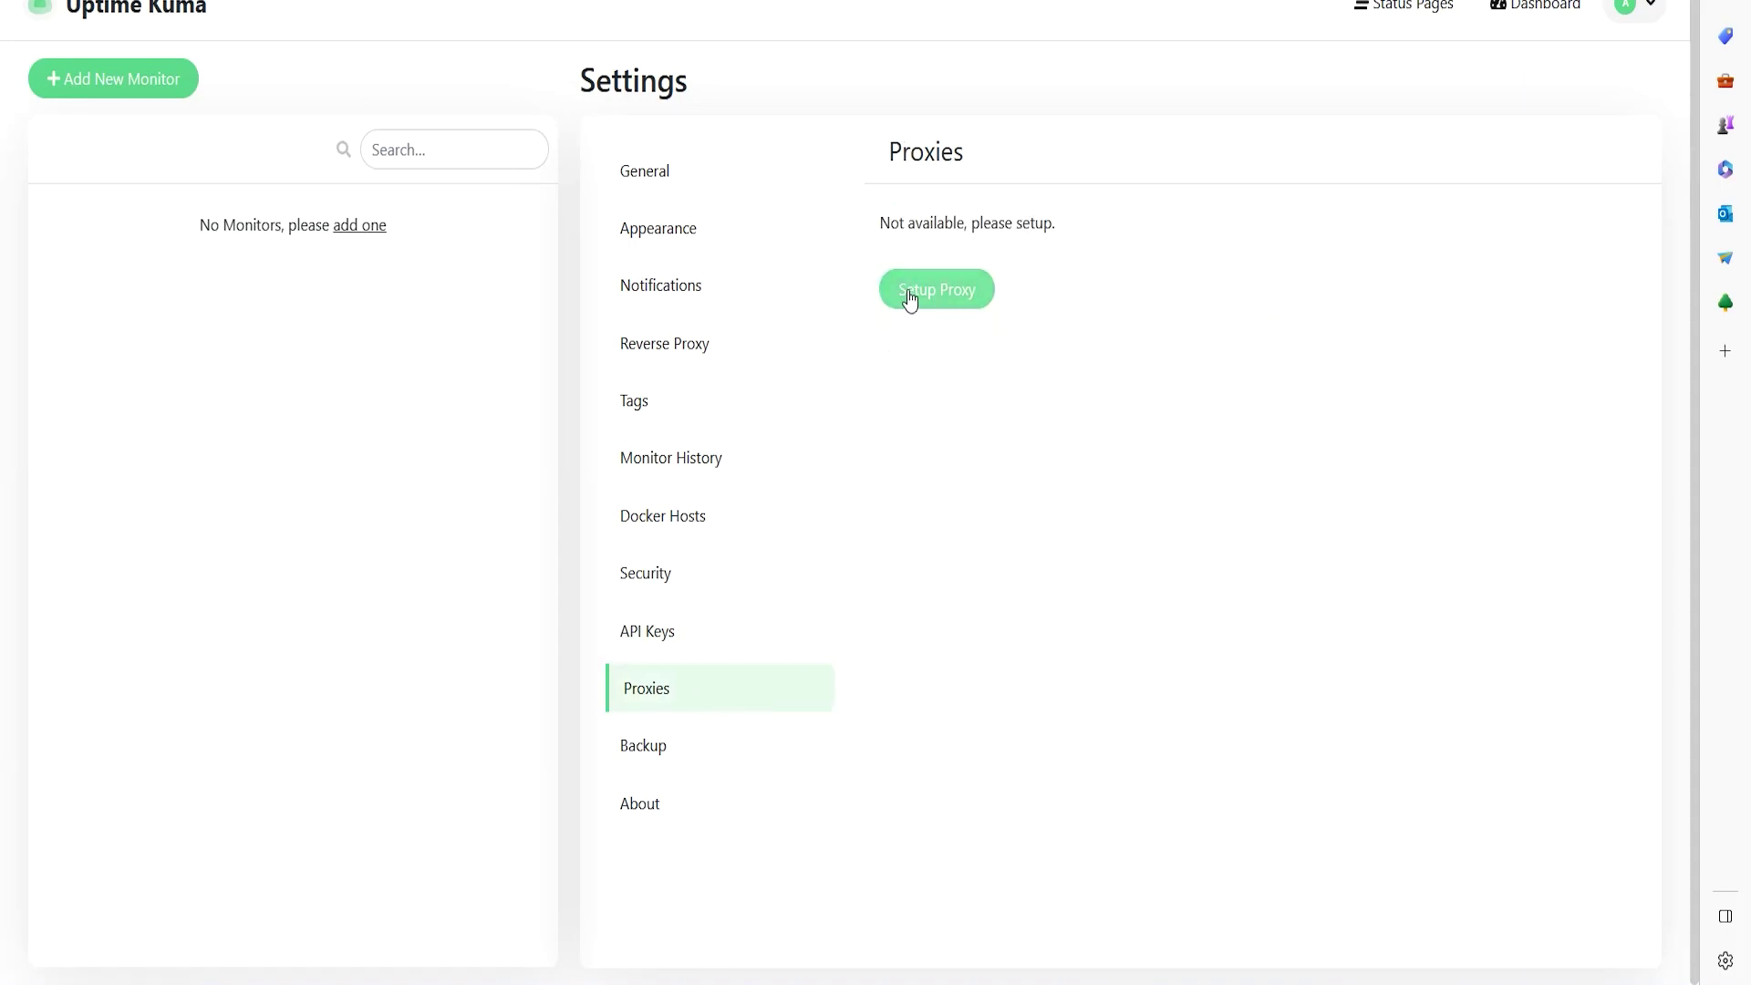
click(907, 290)
click(1053, 31)
- Export a JSON backup, cancel the import confirmation, then open and dismiss the file picker
click(665, 750)
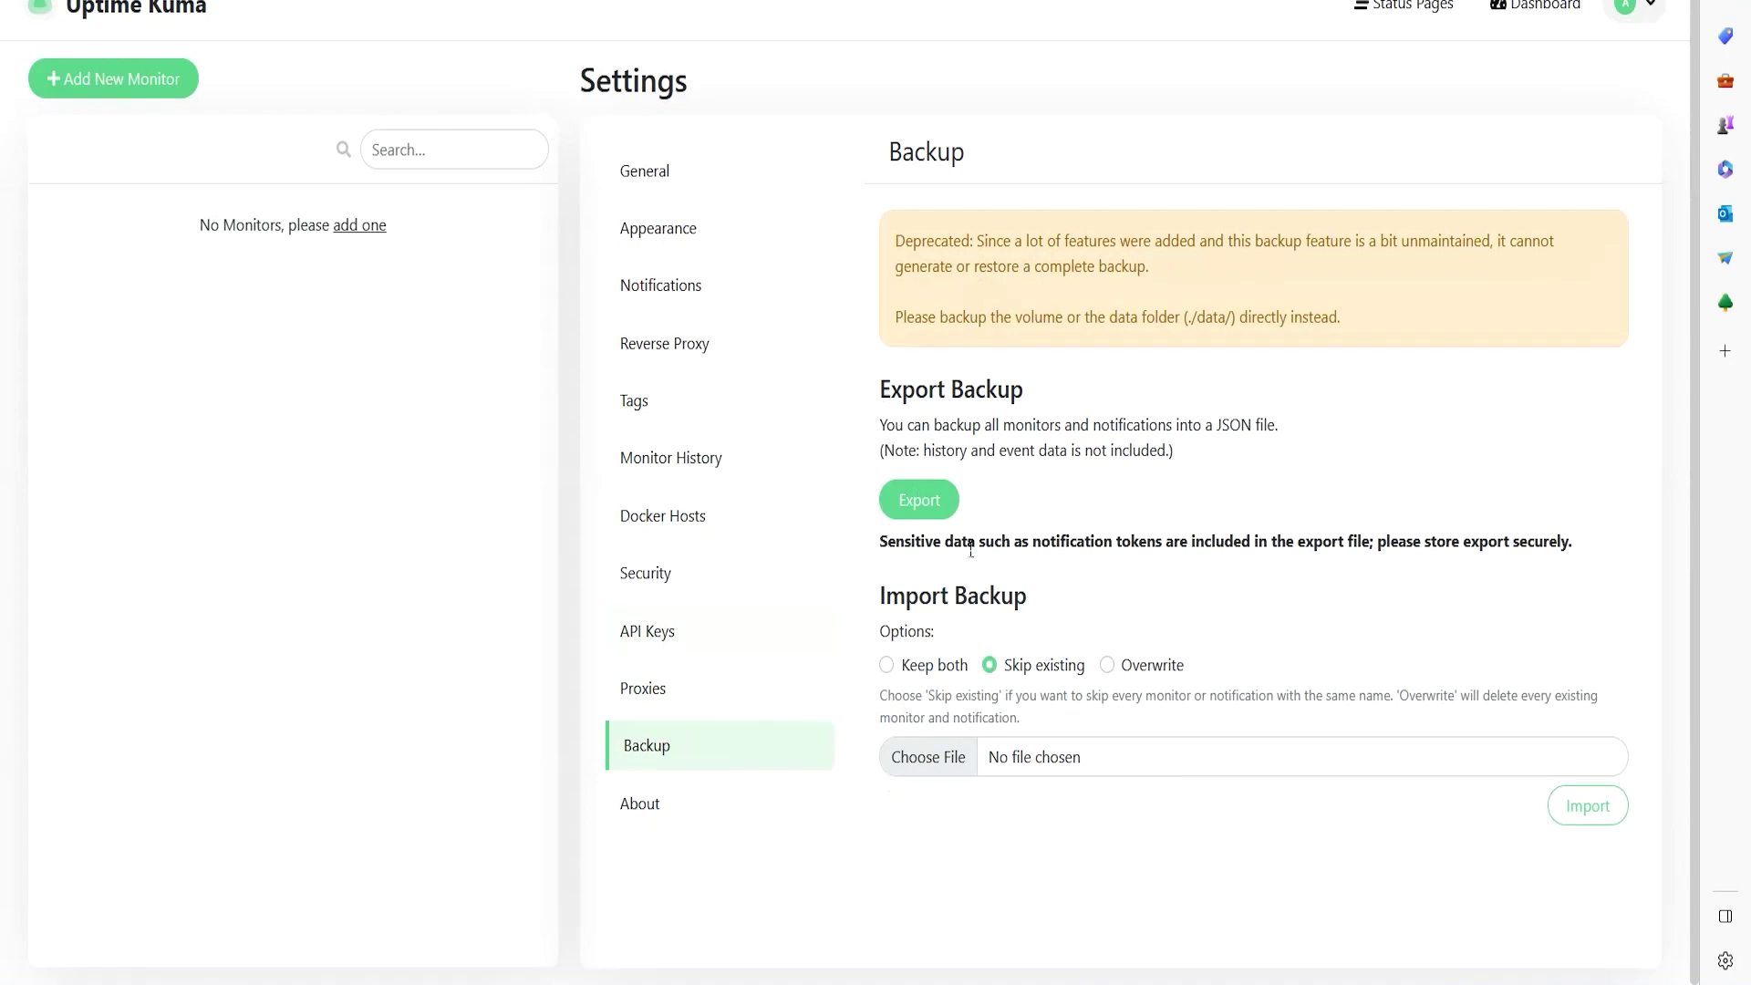
click(928, 517)
click(1587, 806)
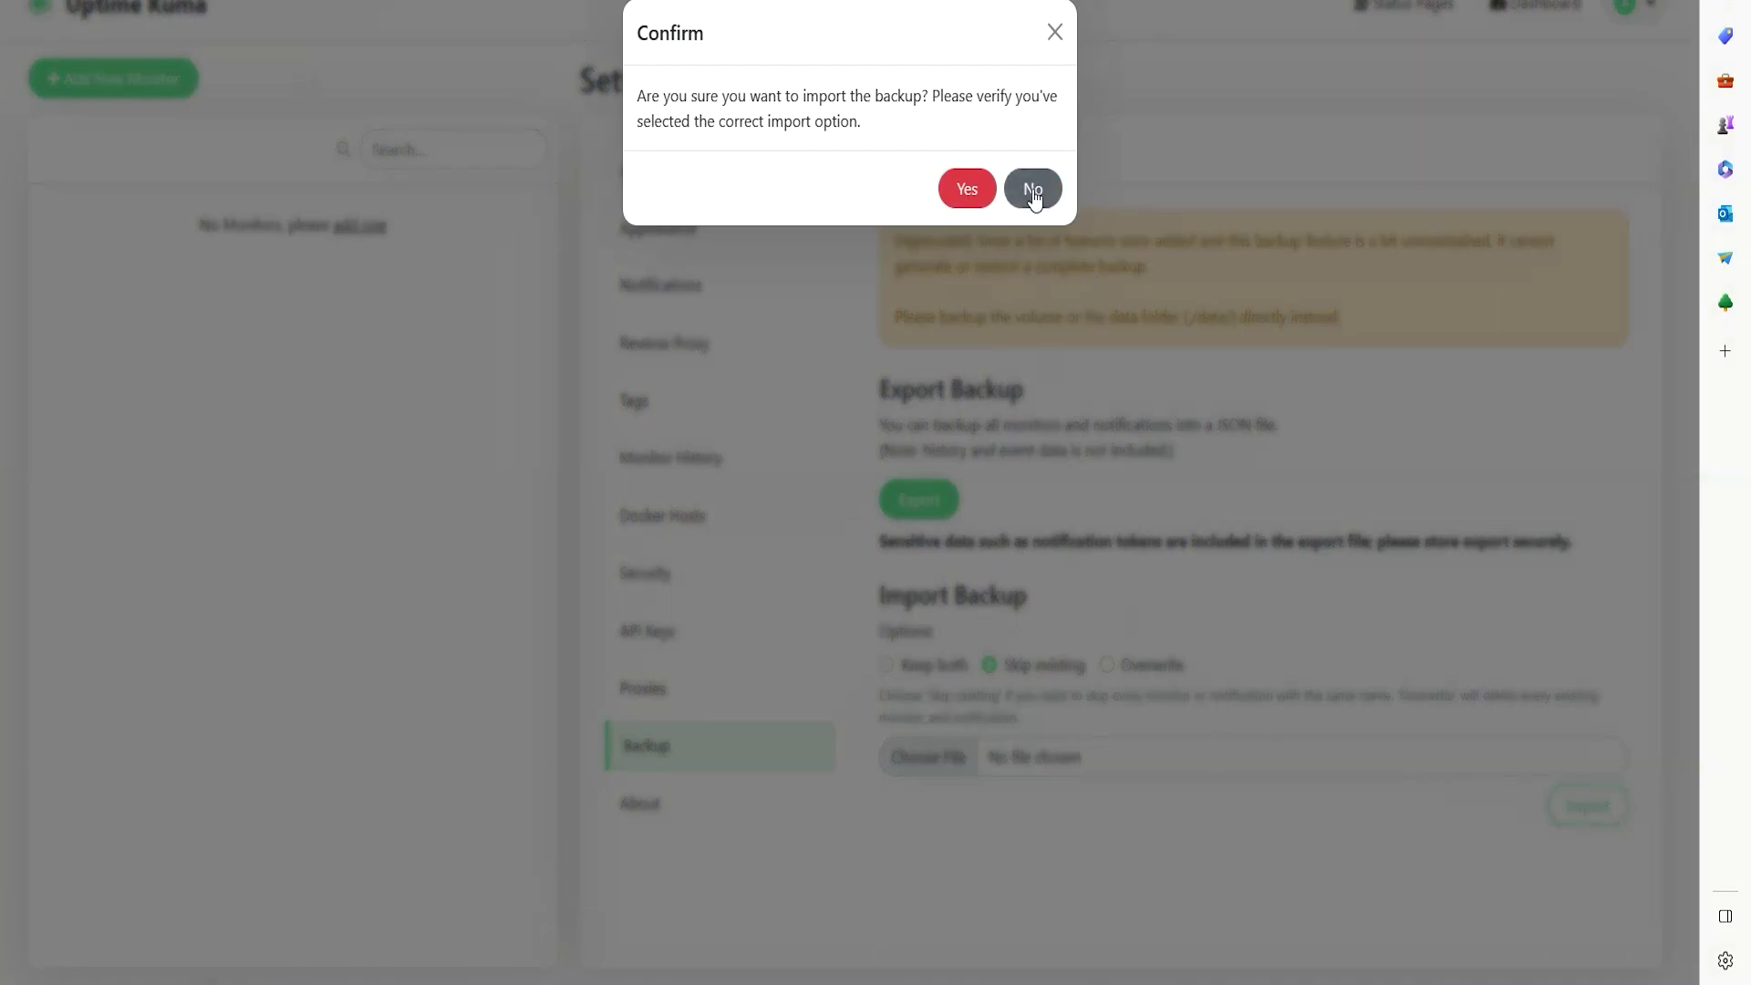
click(1054, 34)
click(930, 757)
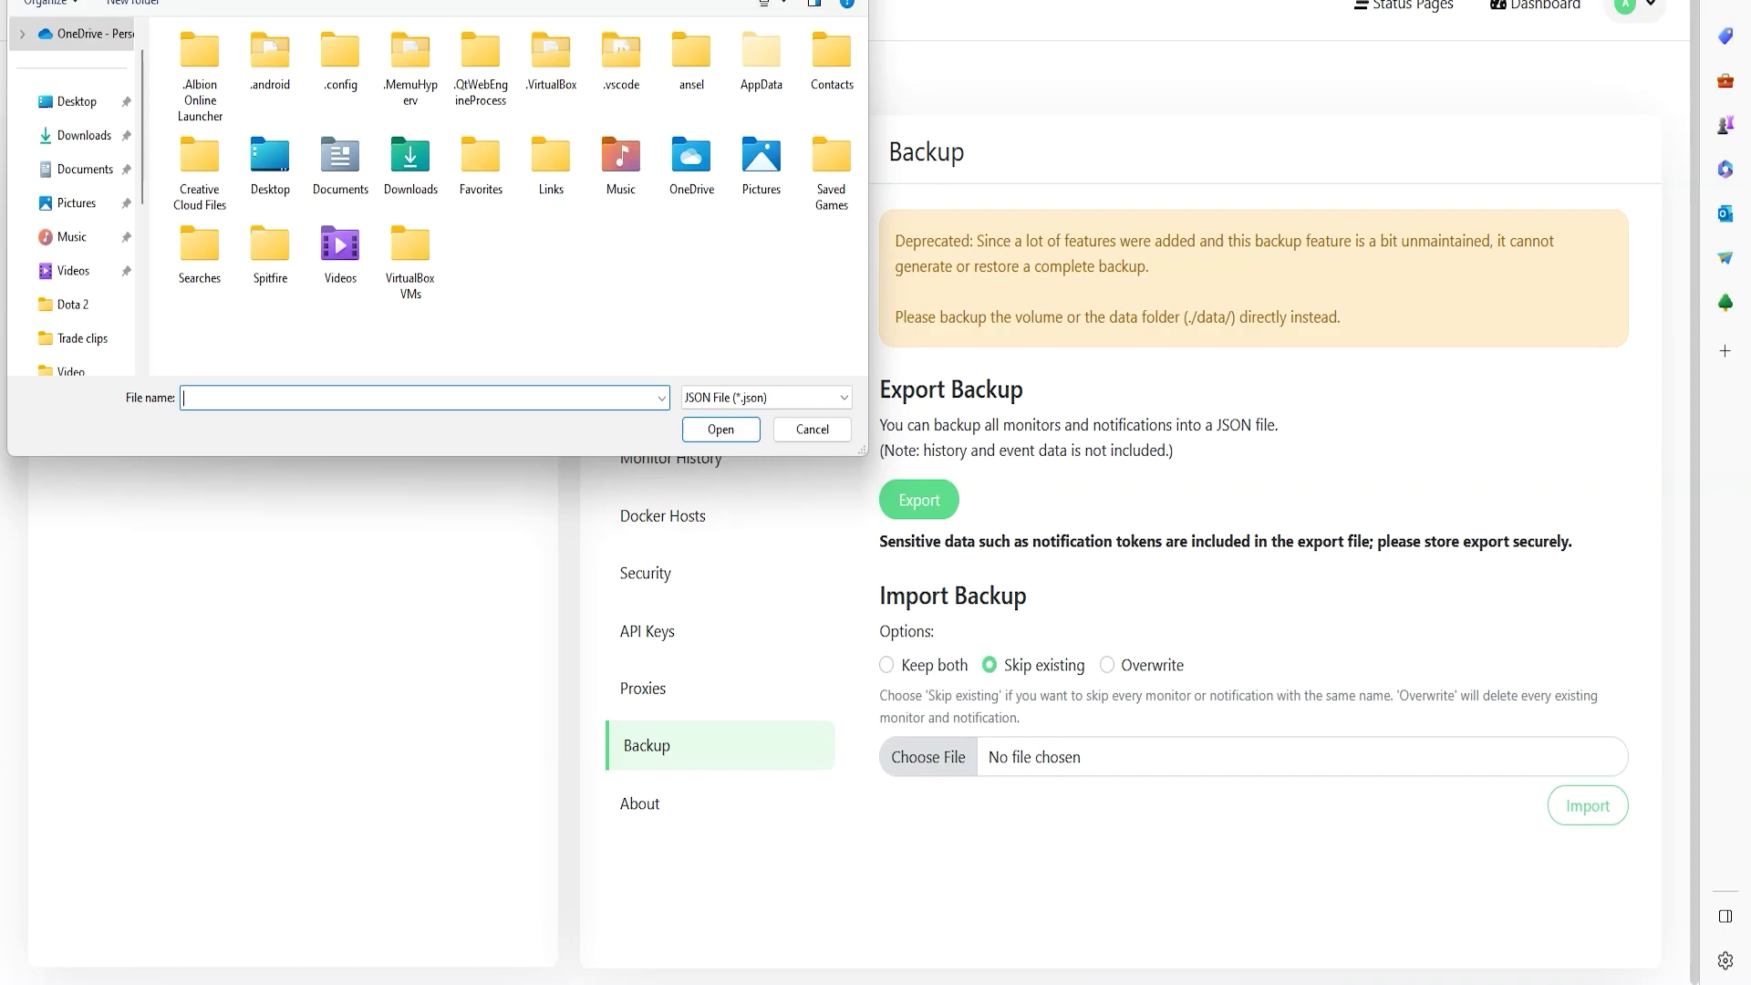
key(Escape)
click(658, 806)
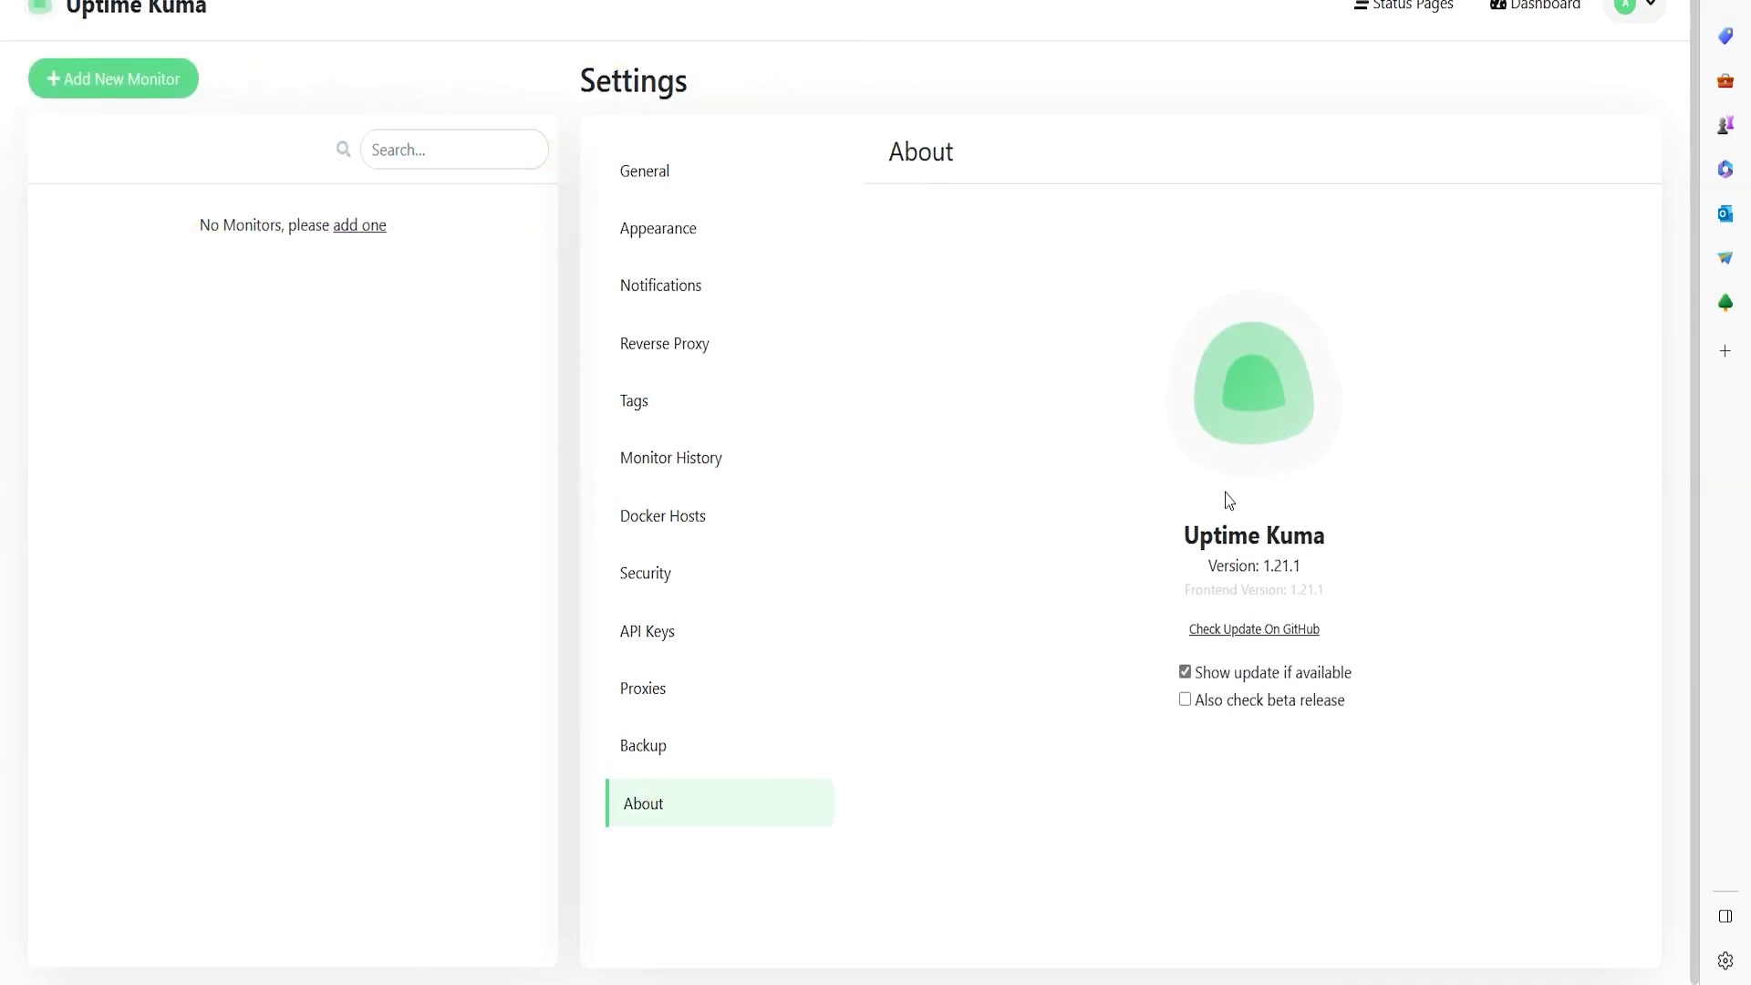
drag(1169, 503, 1497, 523)
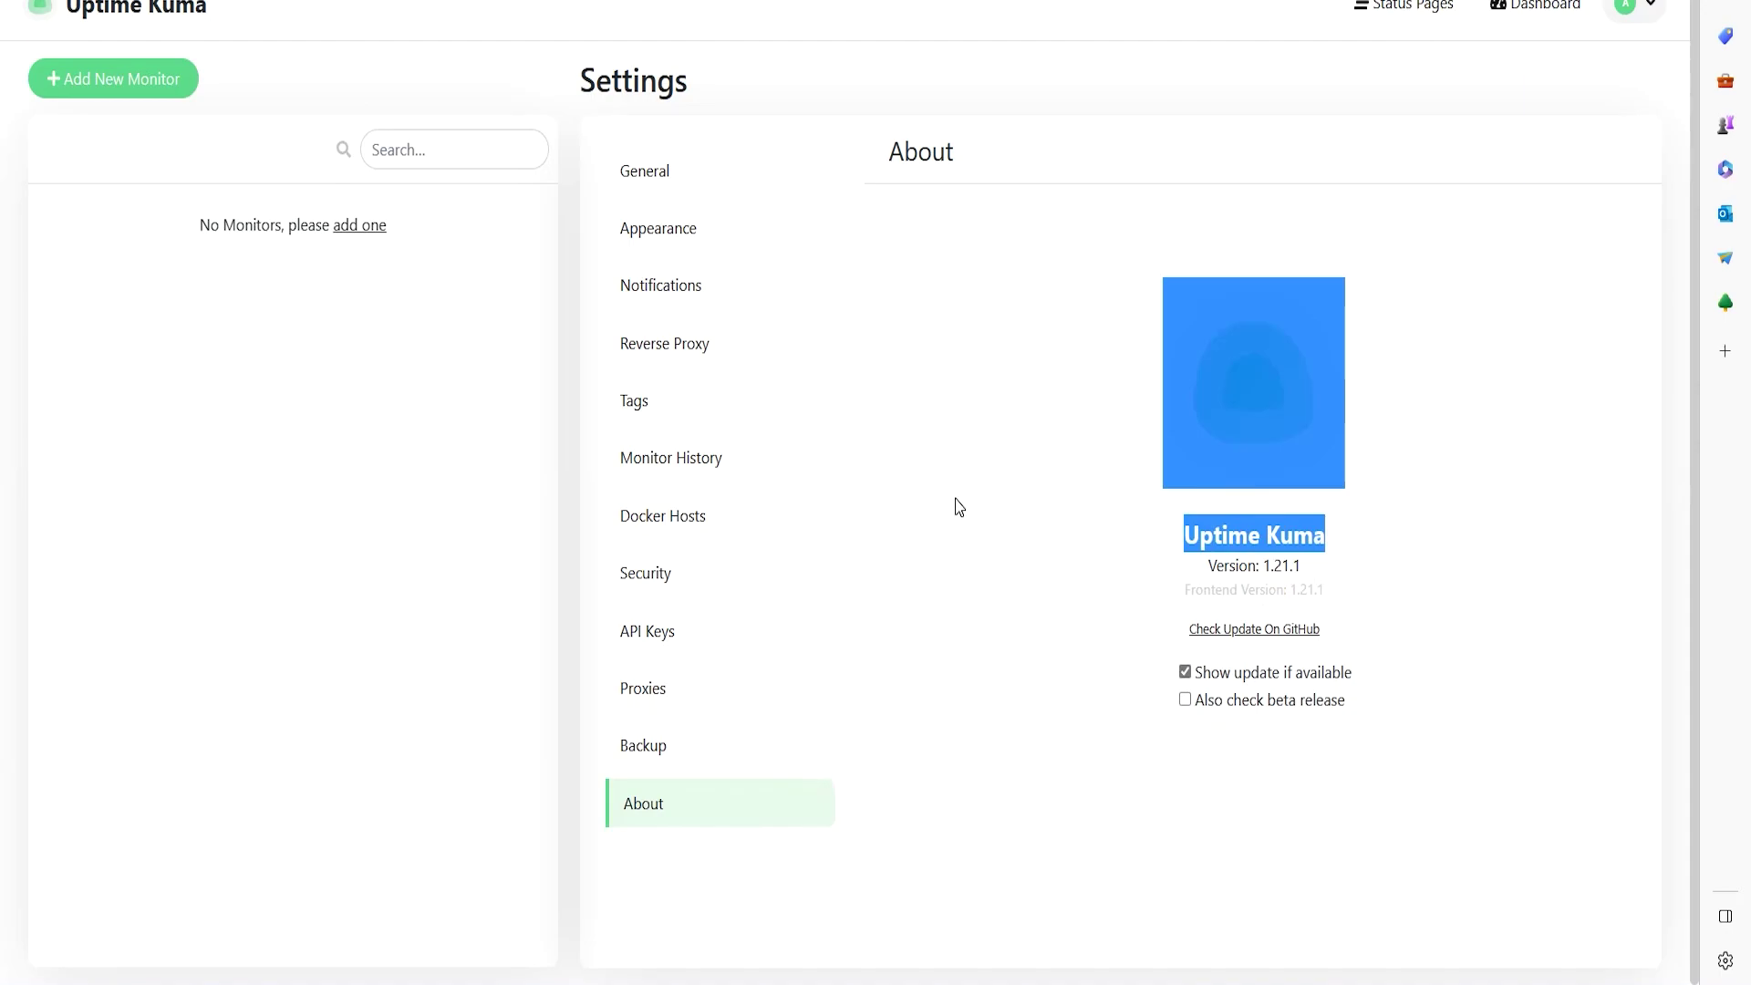
click(1095, 488)
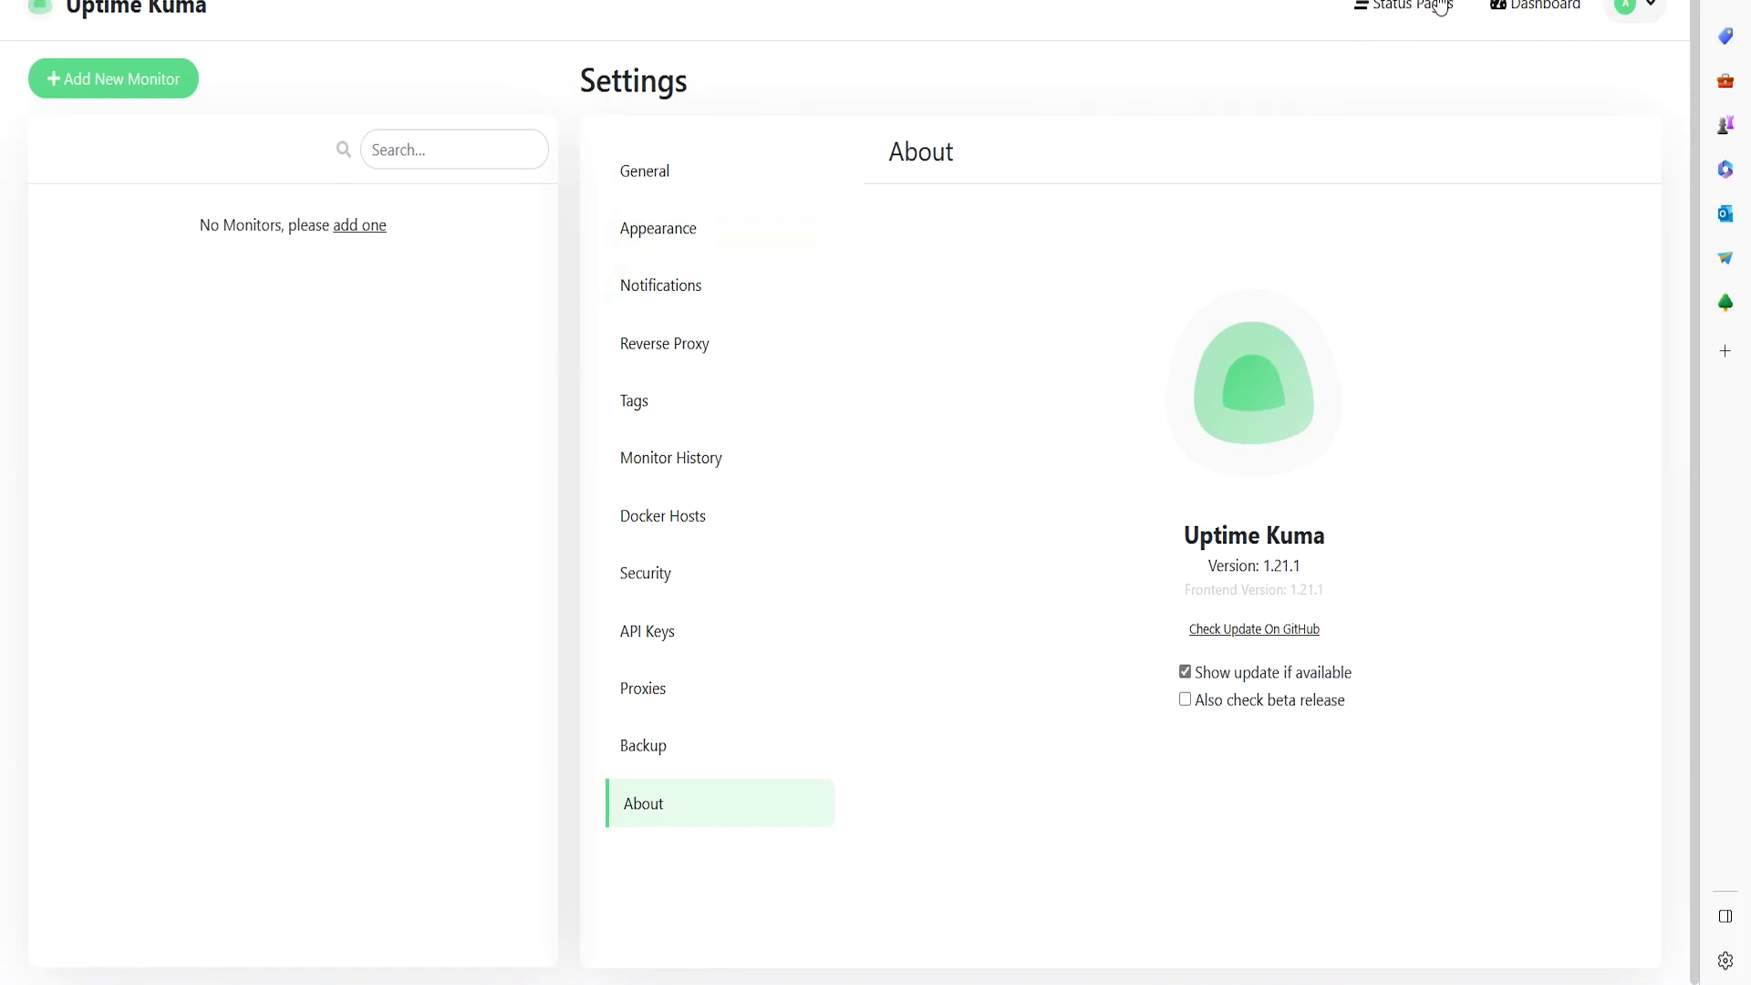
click(1389, 9)
click(123, 15)
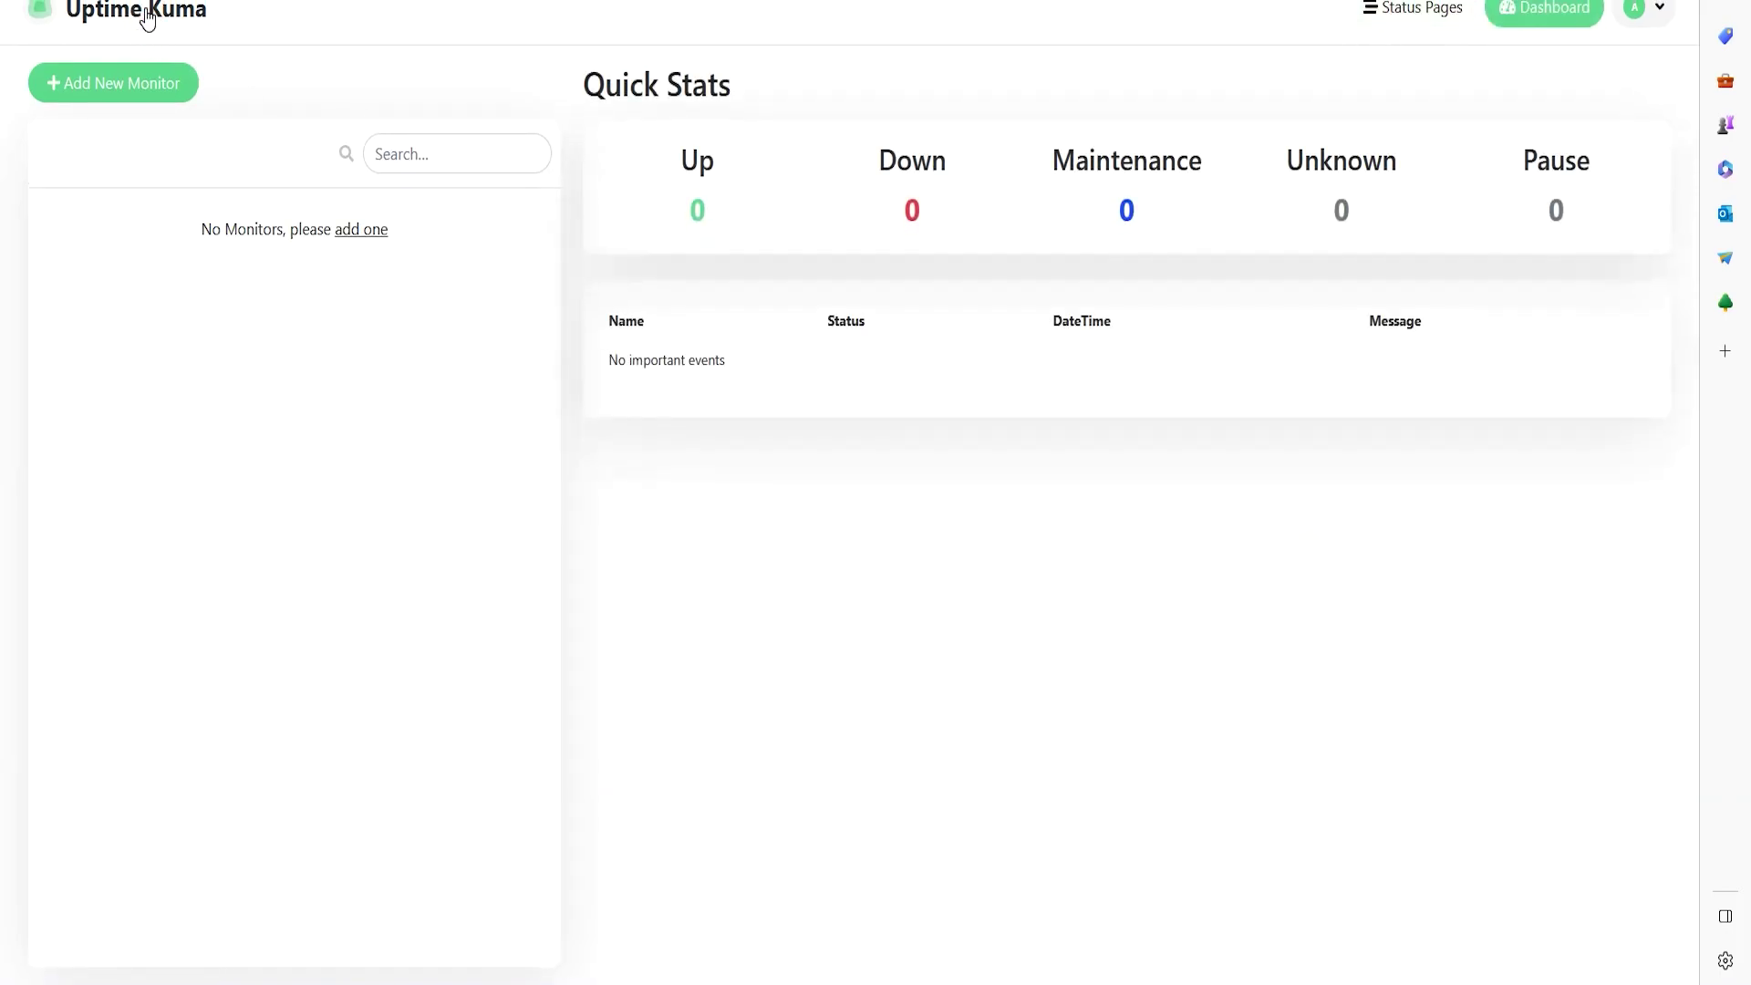
click(464, 210)
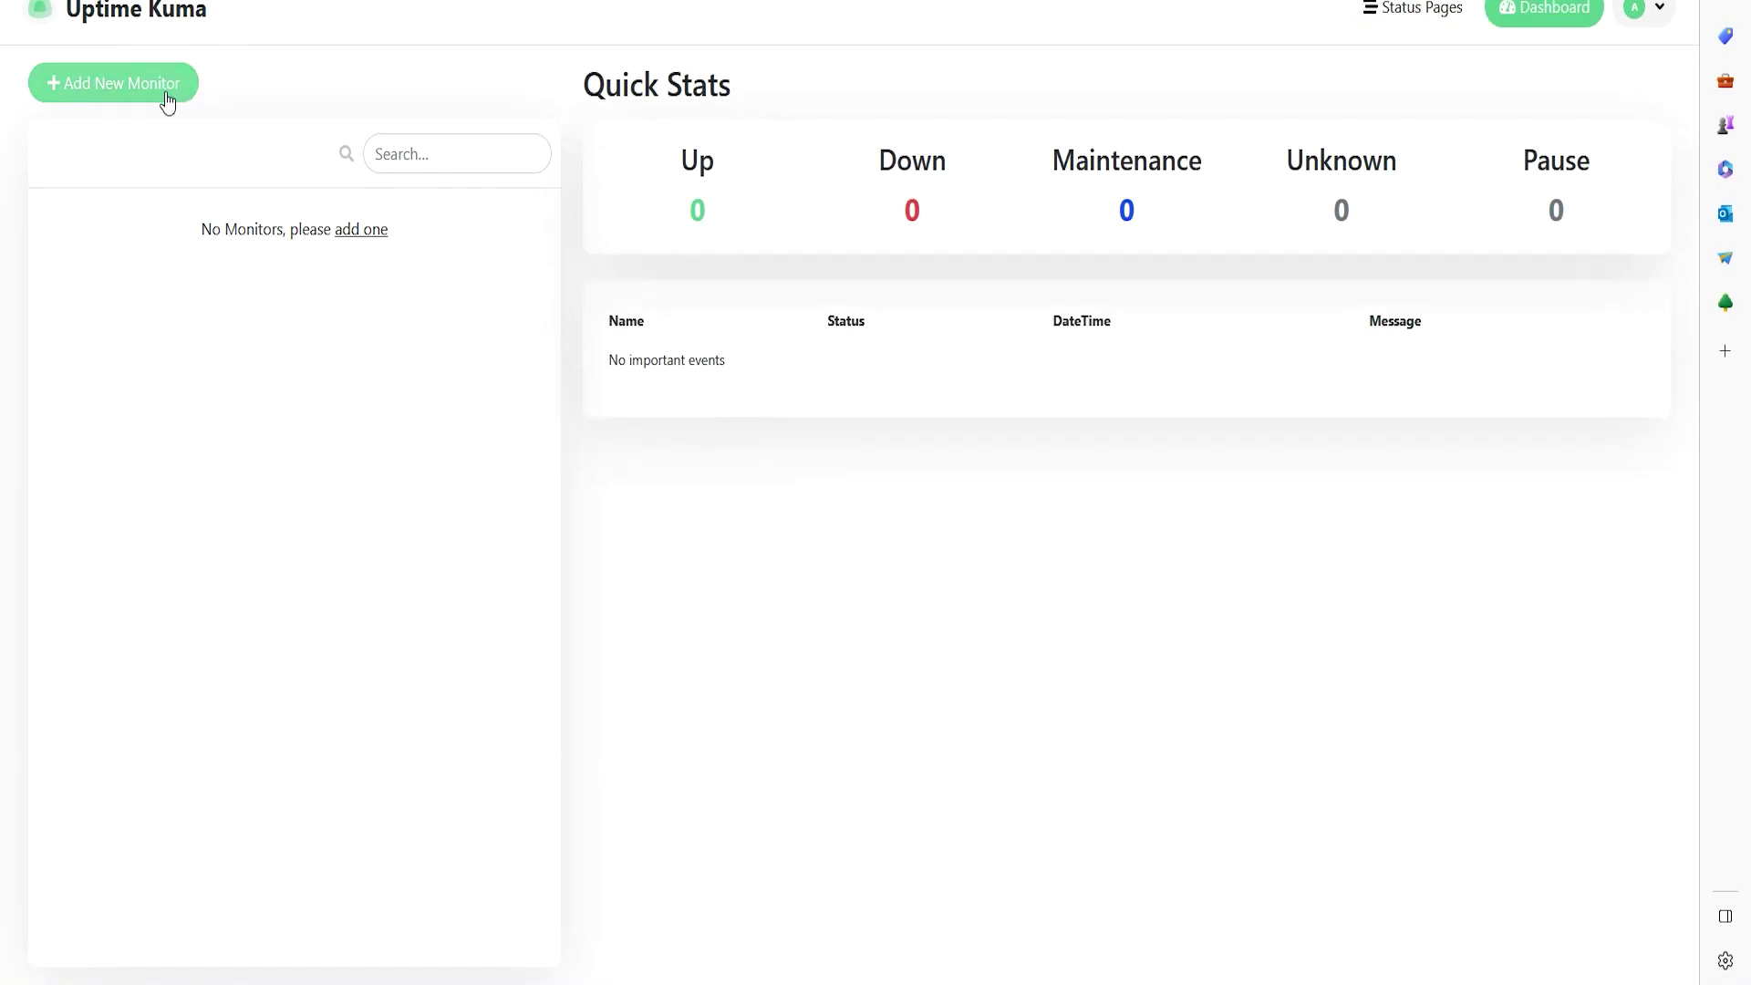
- Start a new HTTP(s) monitor with Friendly Name 'Google'
click(128, 88)
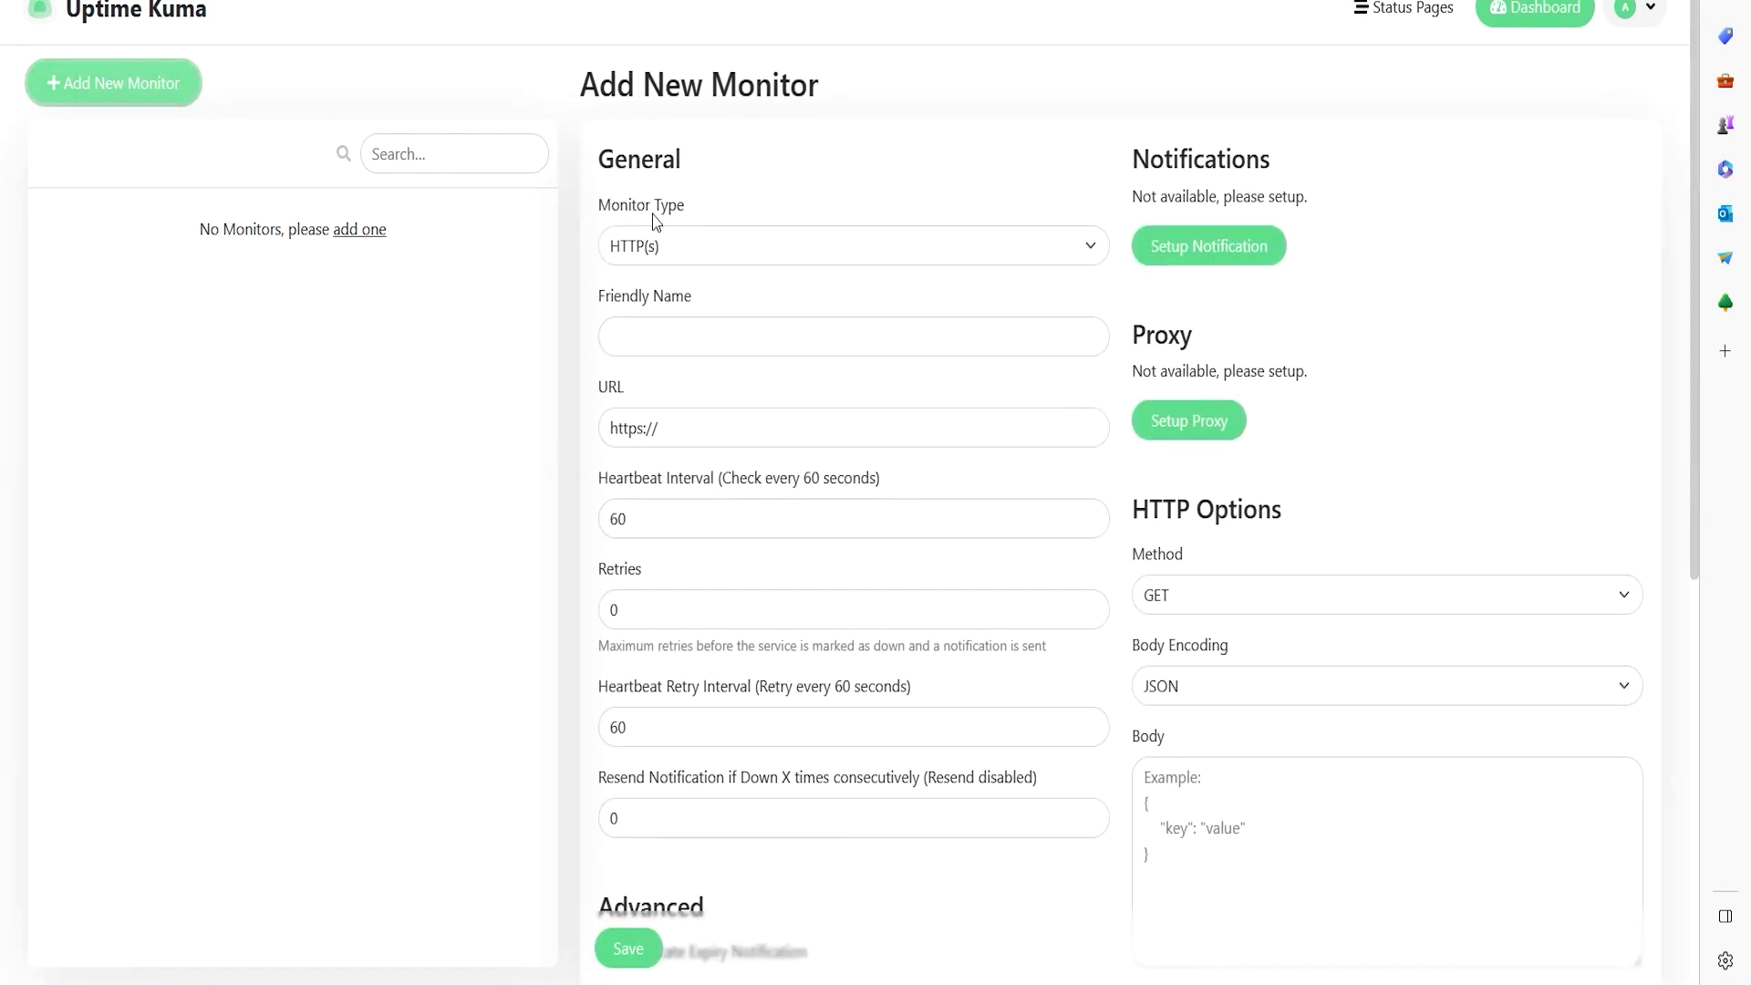
click(680, 248)
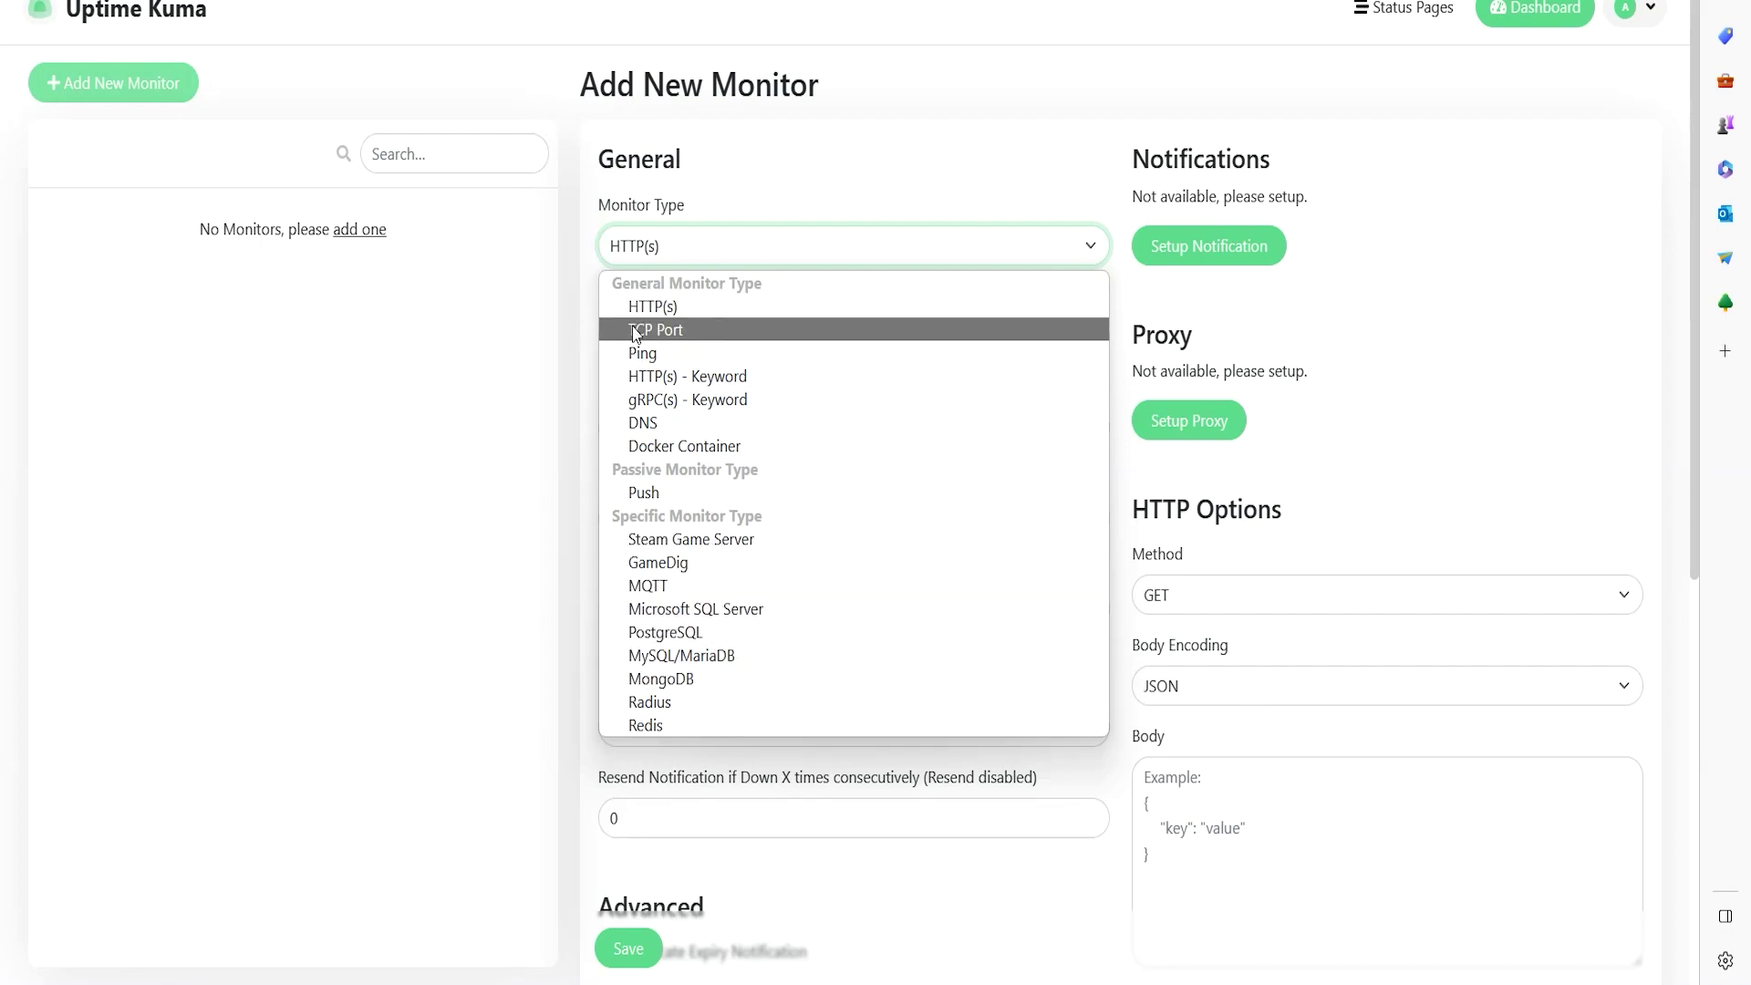
click(721, 307)
key(Tab)
key(Tab)
click(689, 333)
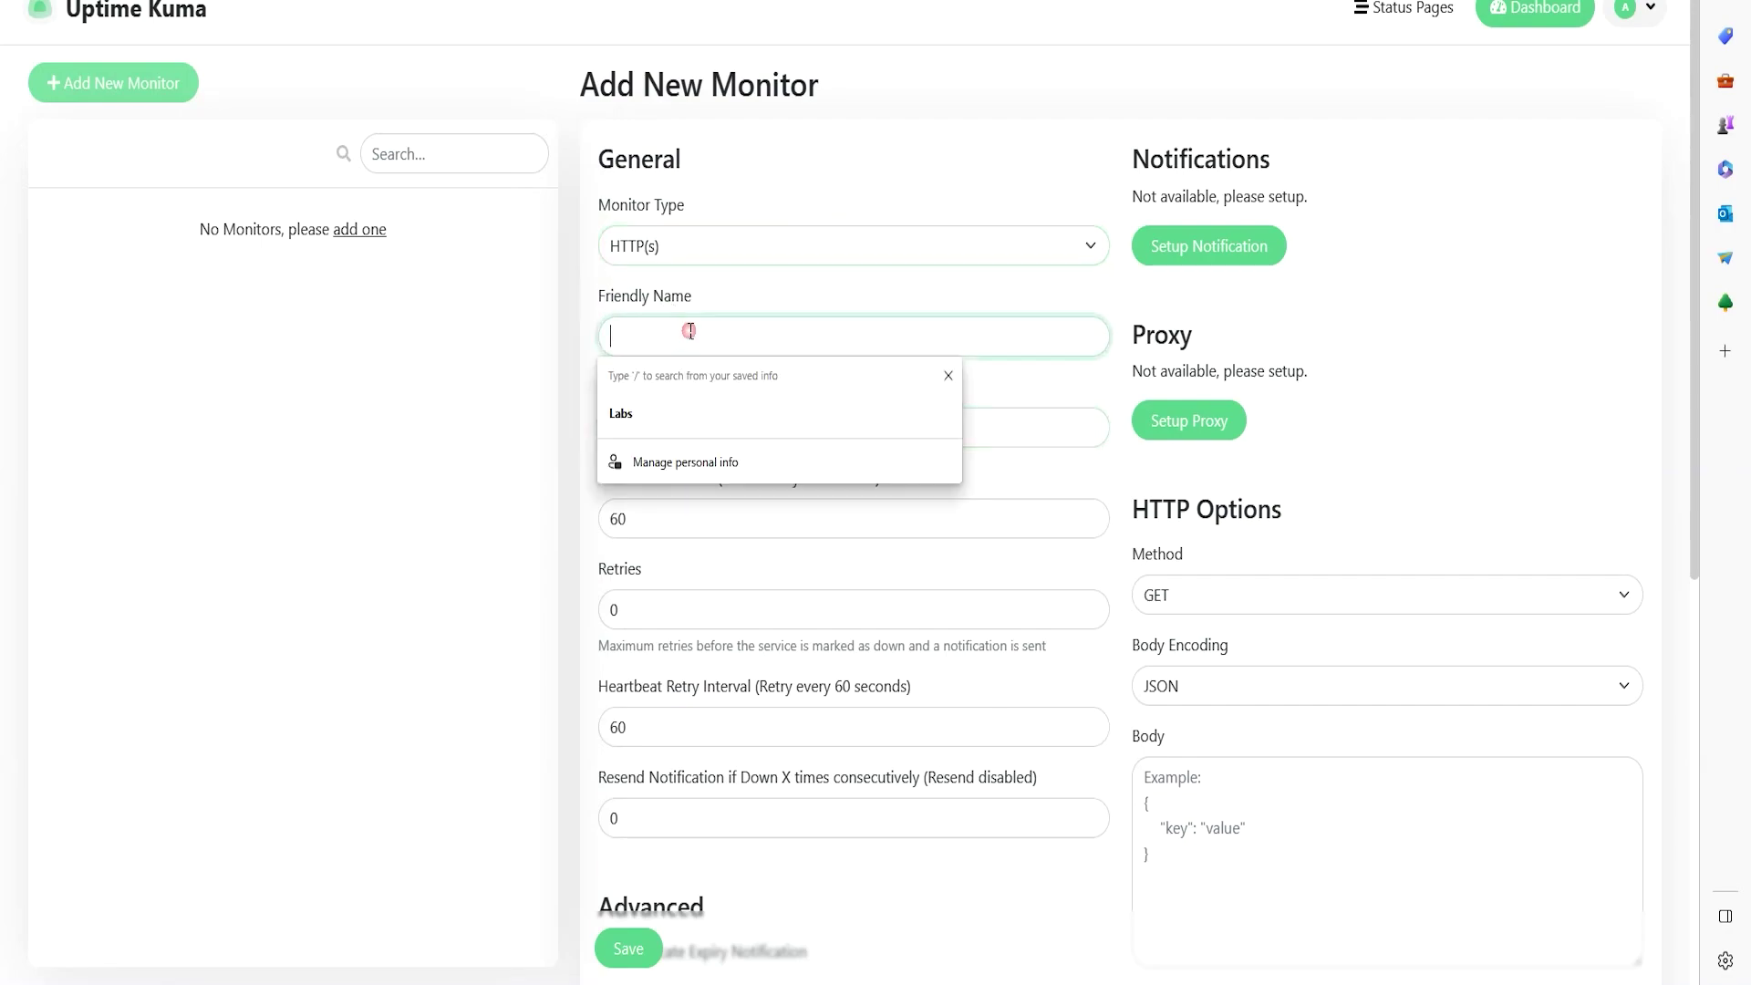
text(Google)
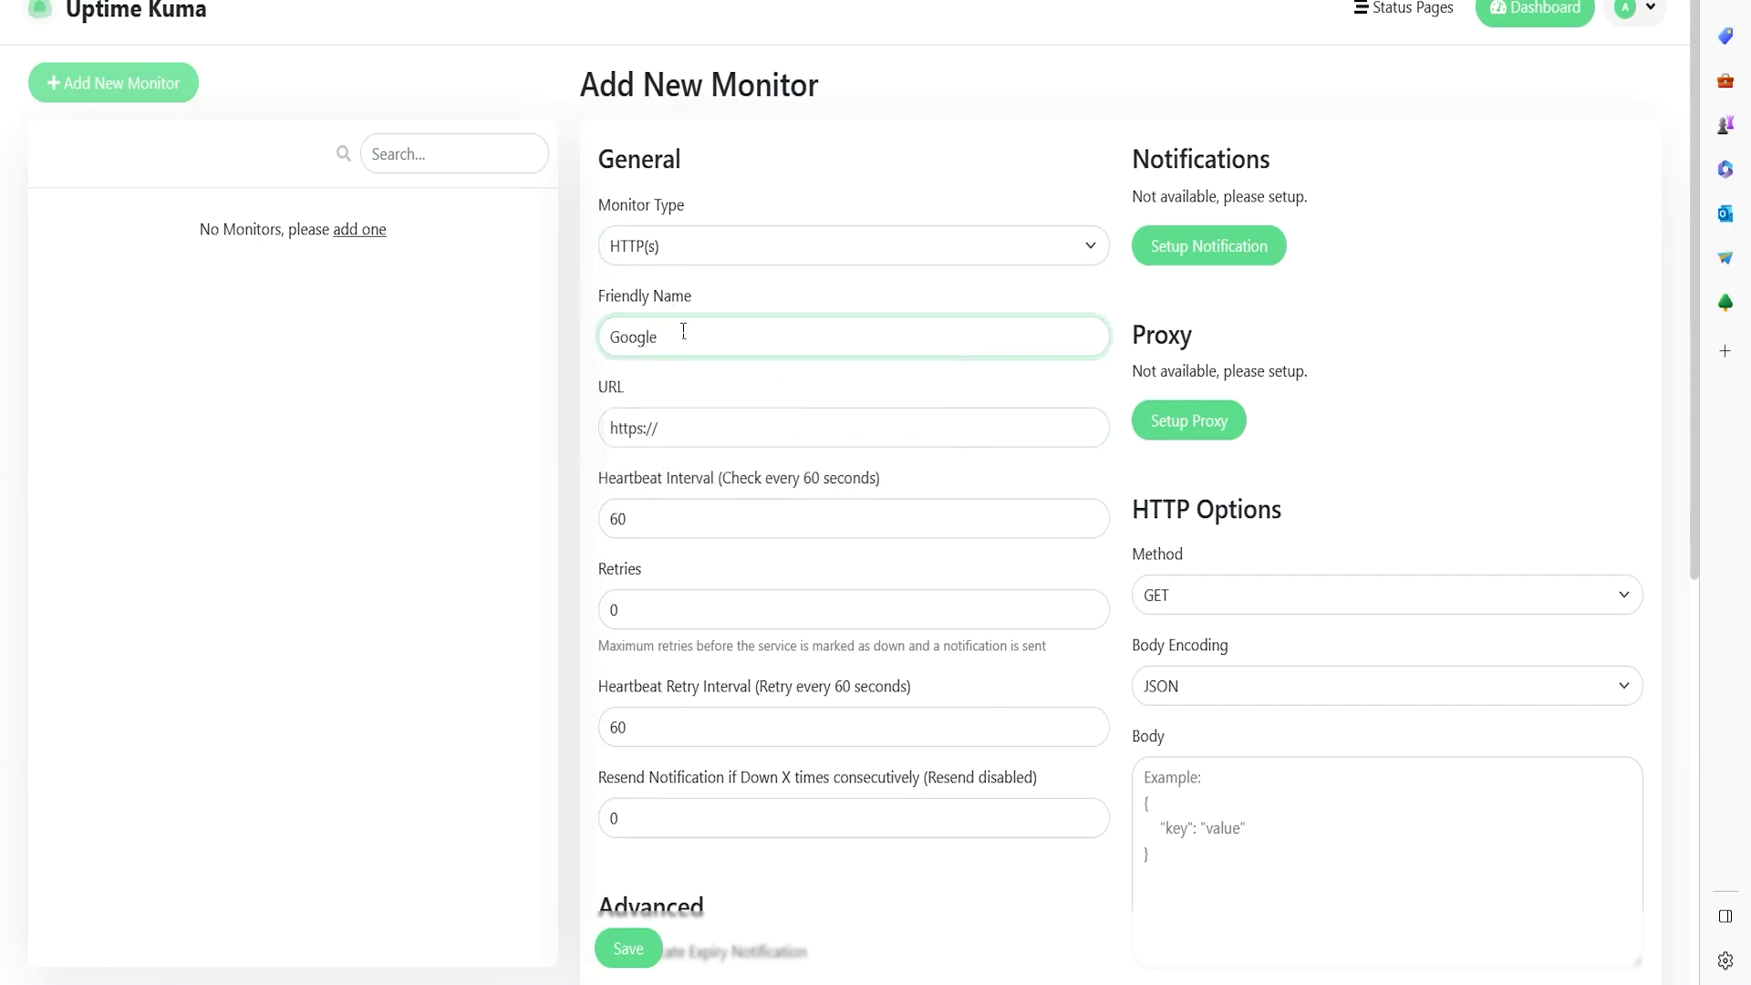
click(718, 430)
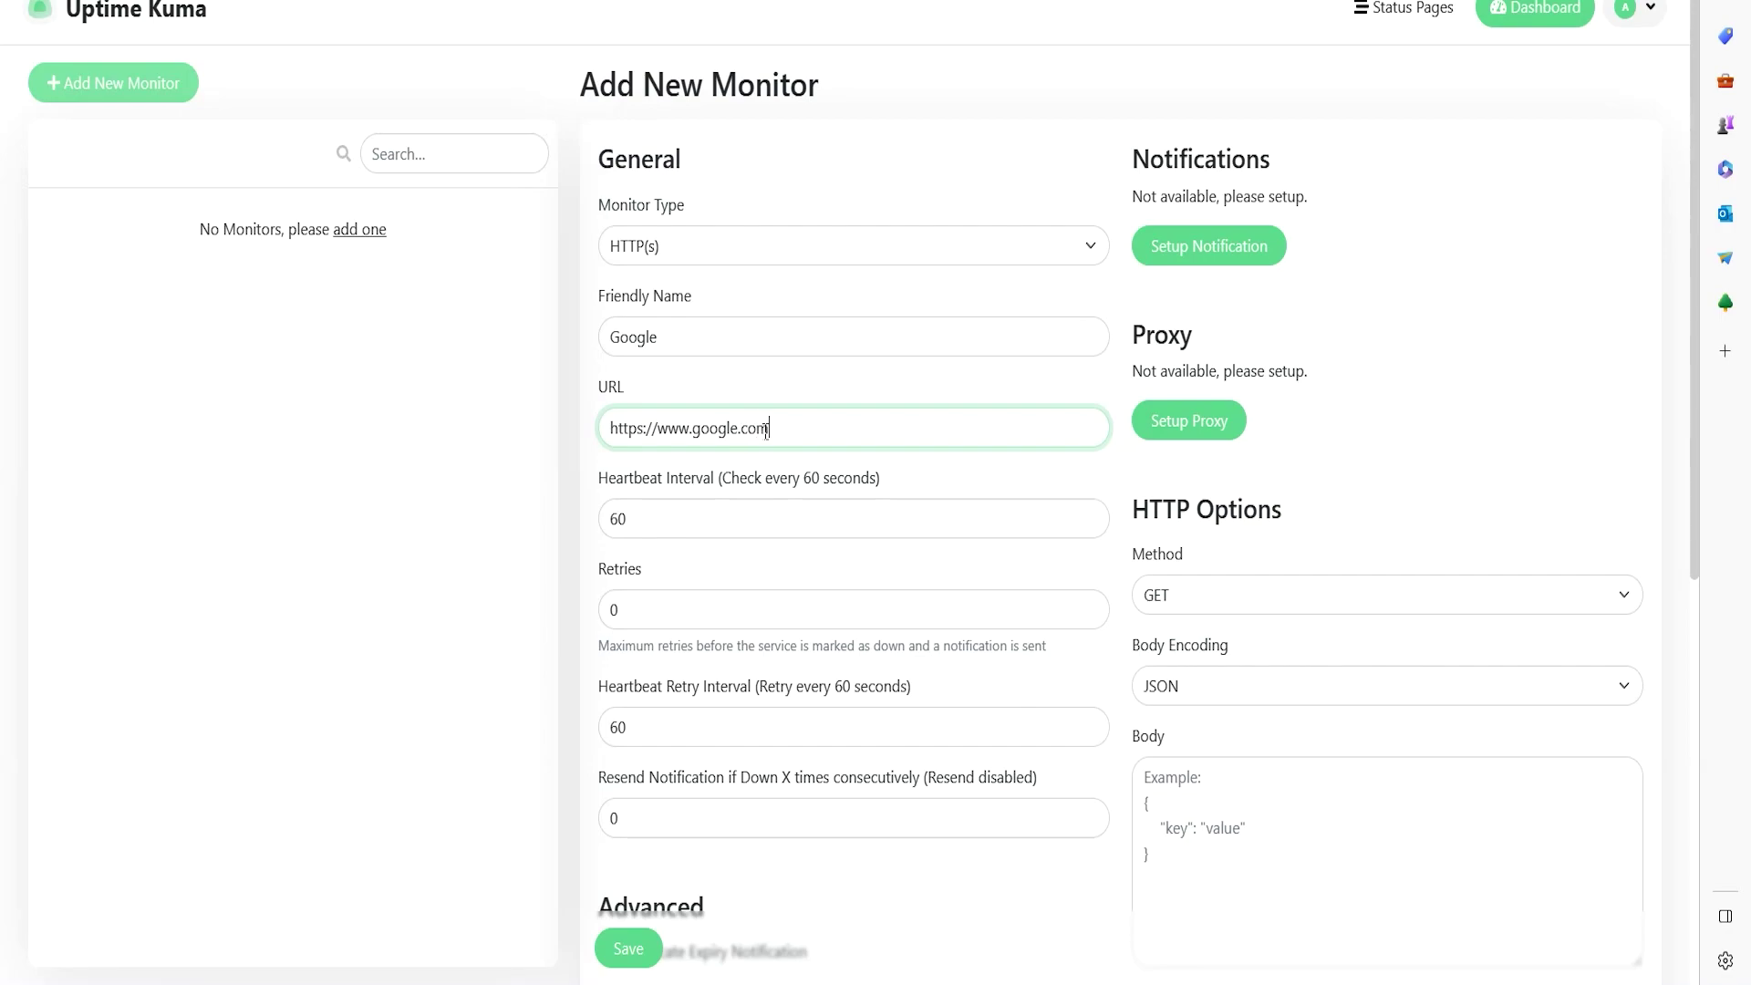
drag(733, 479, 788, 480)
click(848, 483)
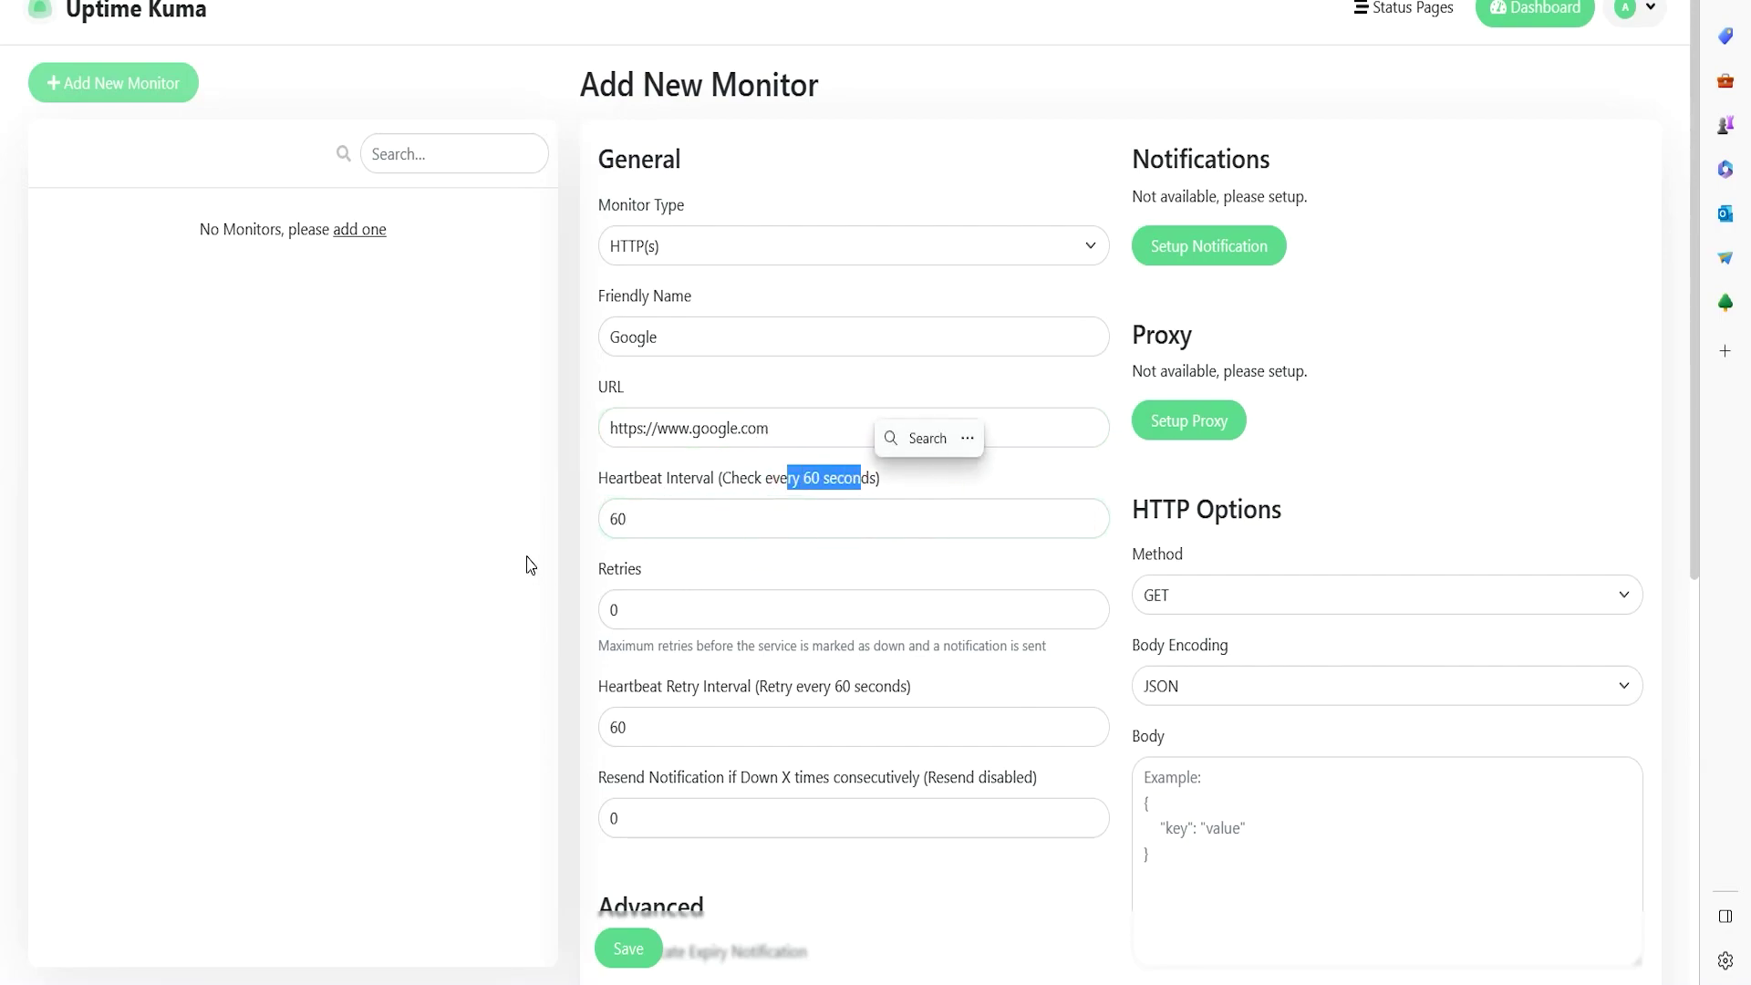
double_click(661, 520)
text(20)
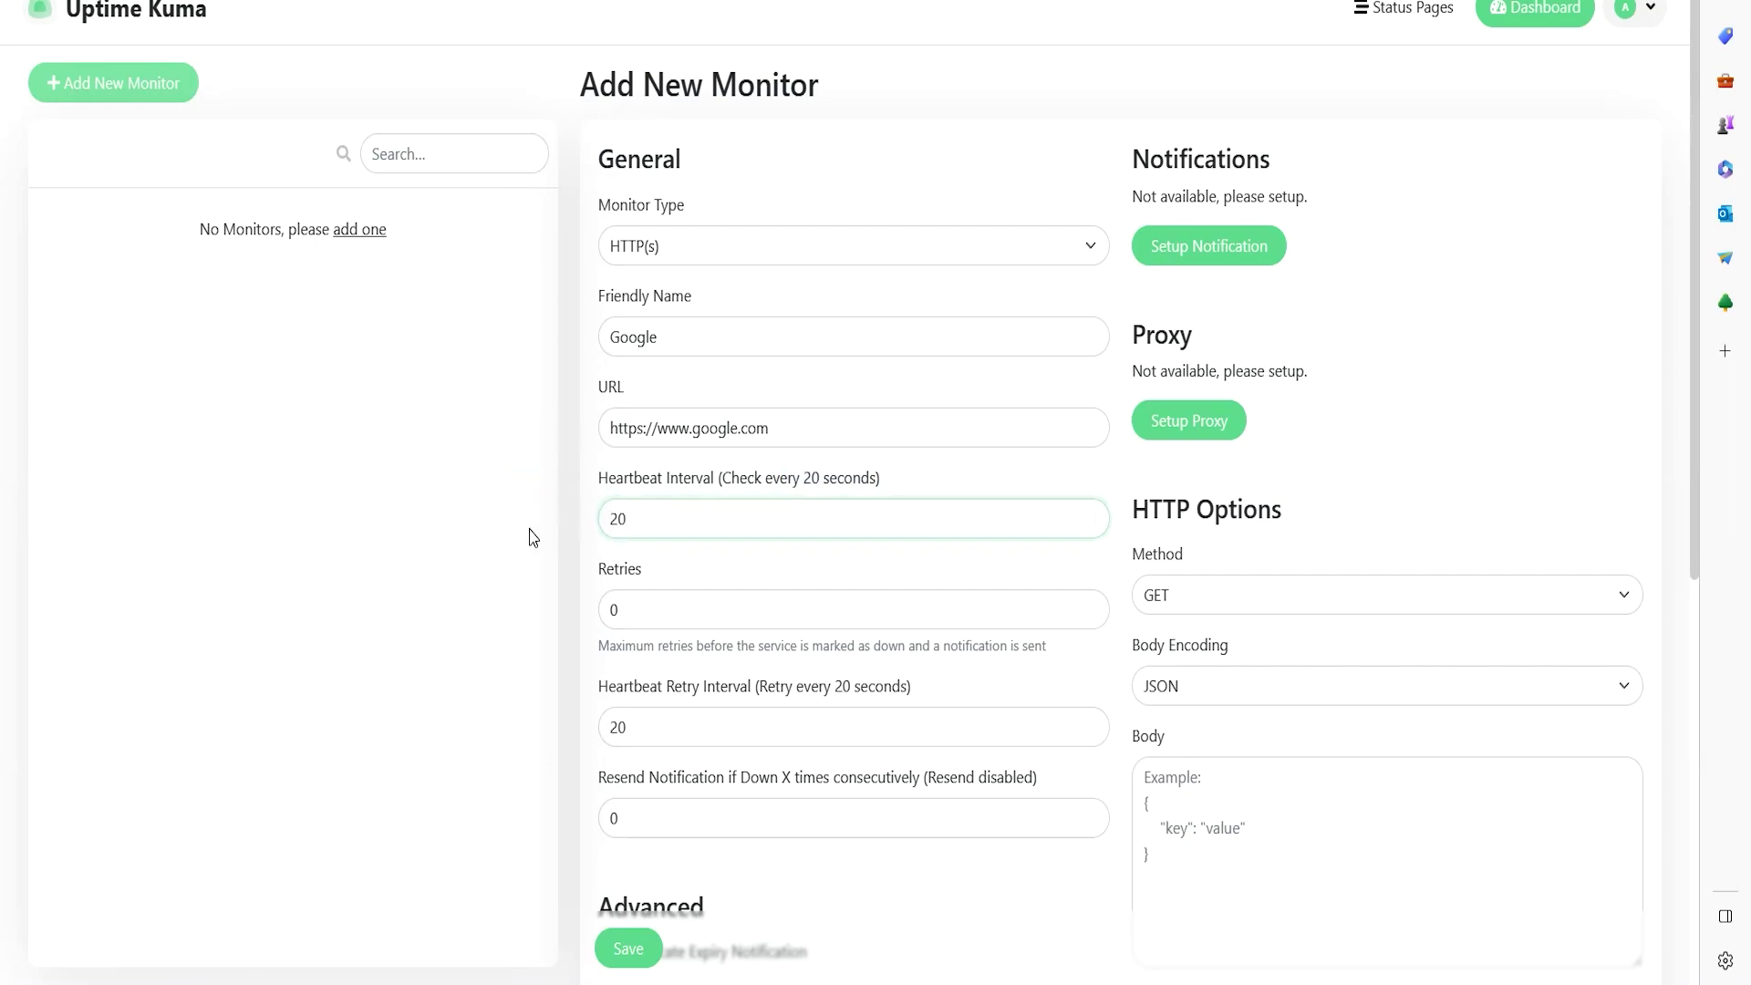
click(532, 535)
scroll(626, 410, down, 1)
- Enable Certificate Expiry Notification for the Google monitor
scroll(606, 587, up, 1)
scroll(578, 325, down, 5)
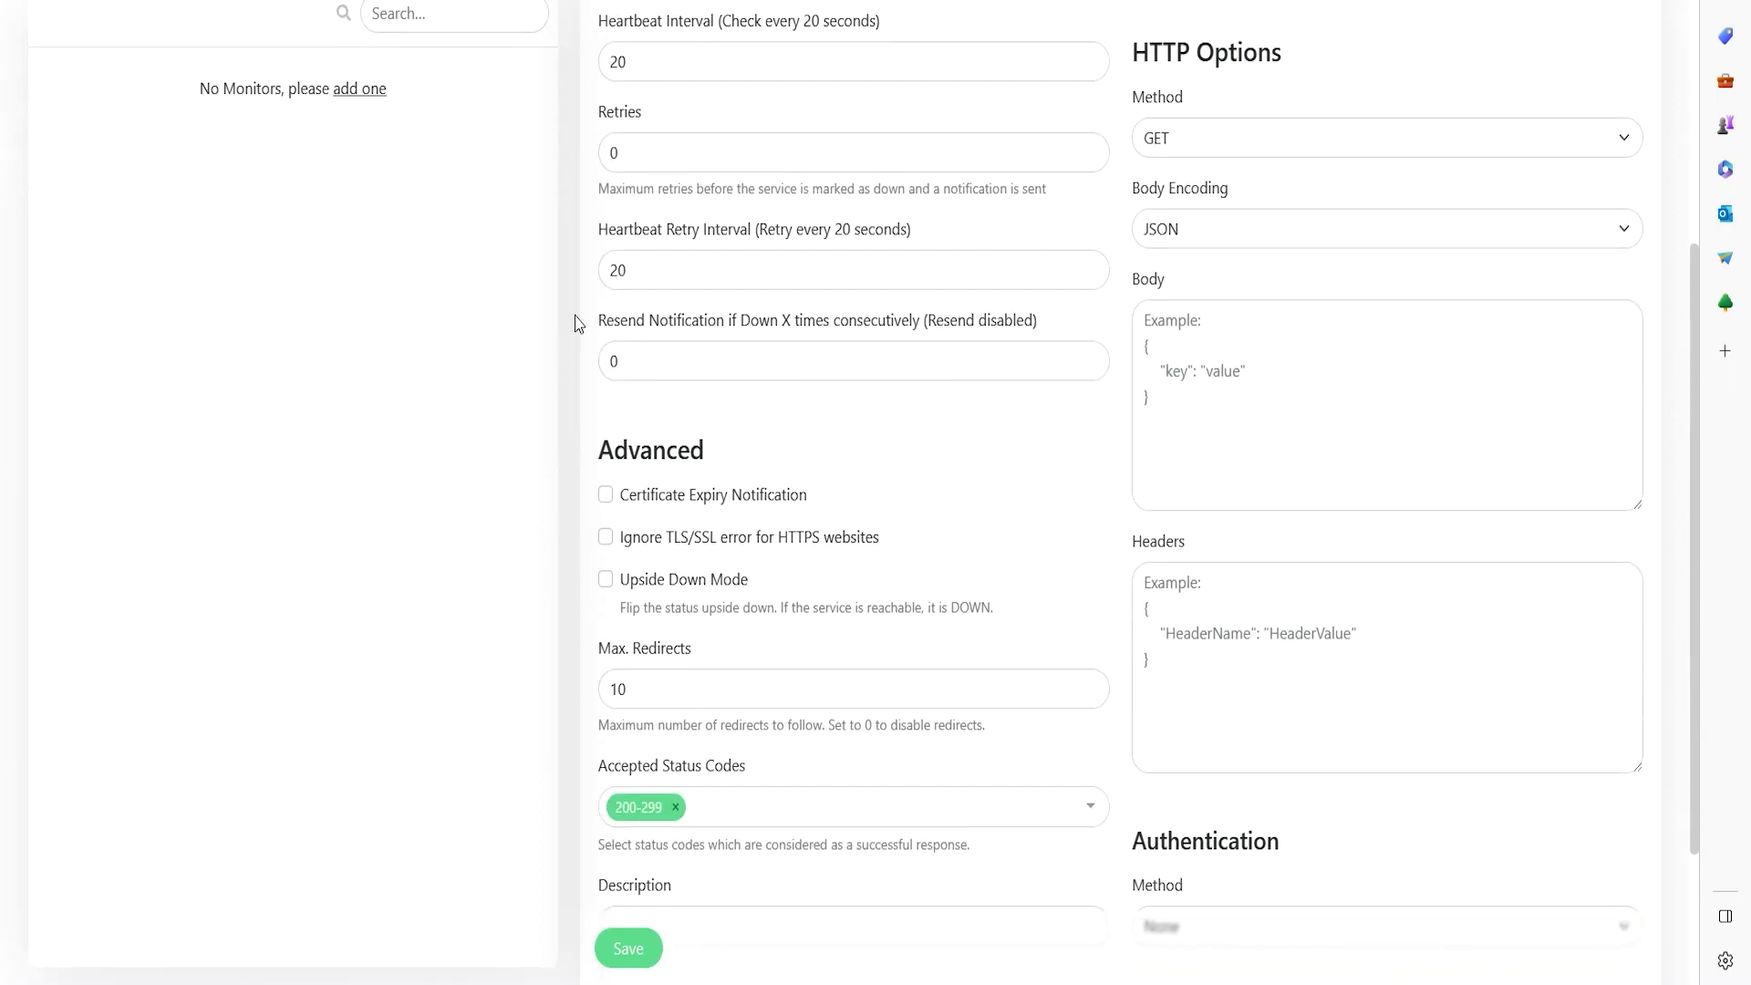
scroll(815, 481, up, 2)
scroll(926, 325, up, 3)
scroll(833, 520, down, 6)
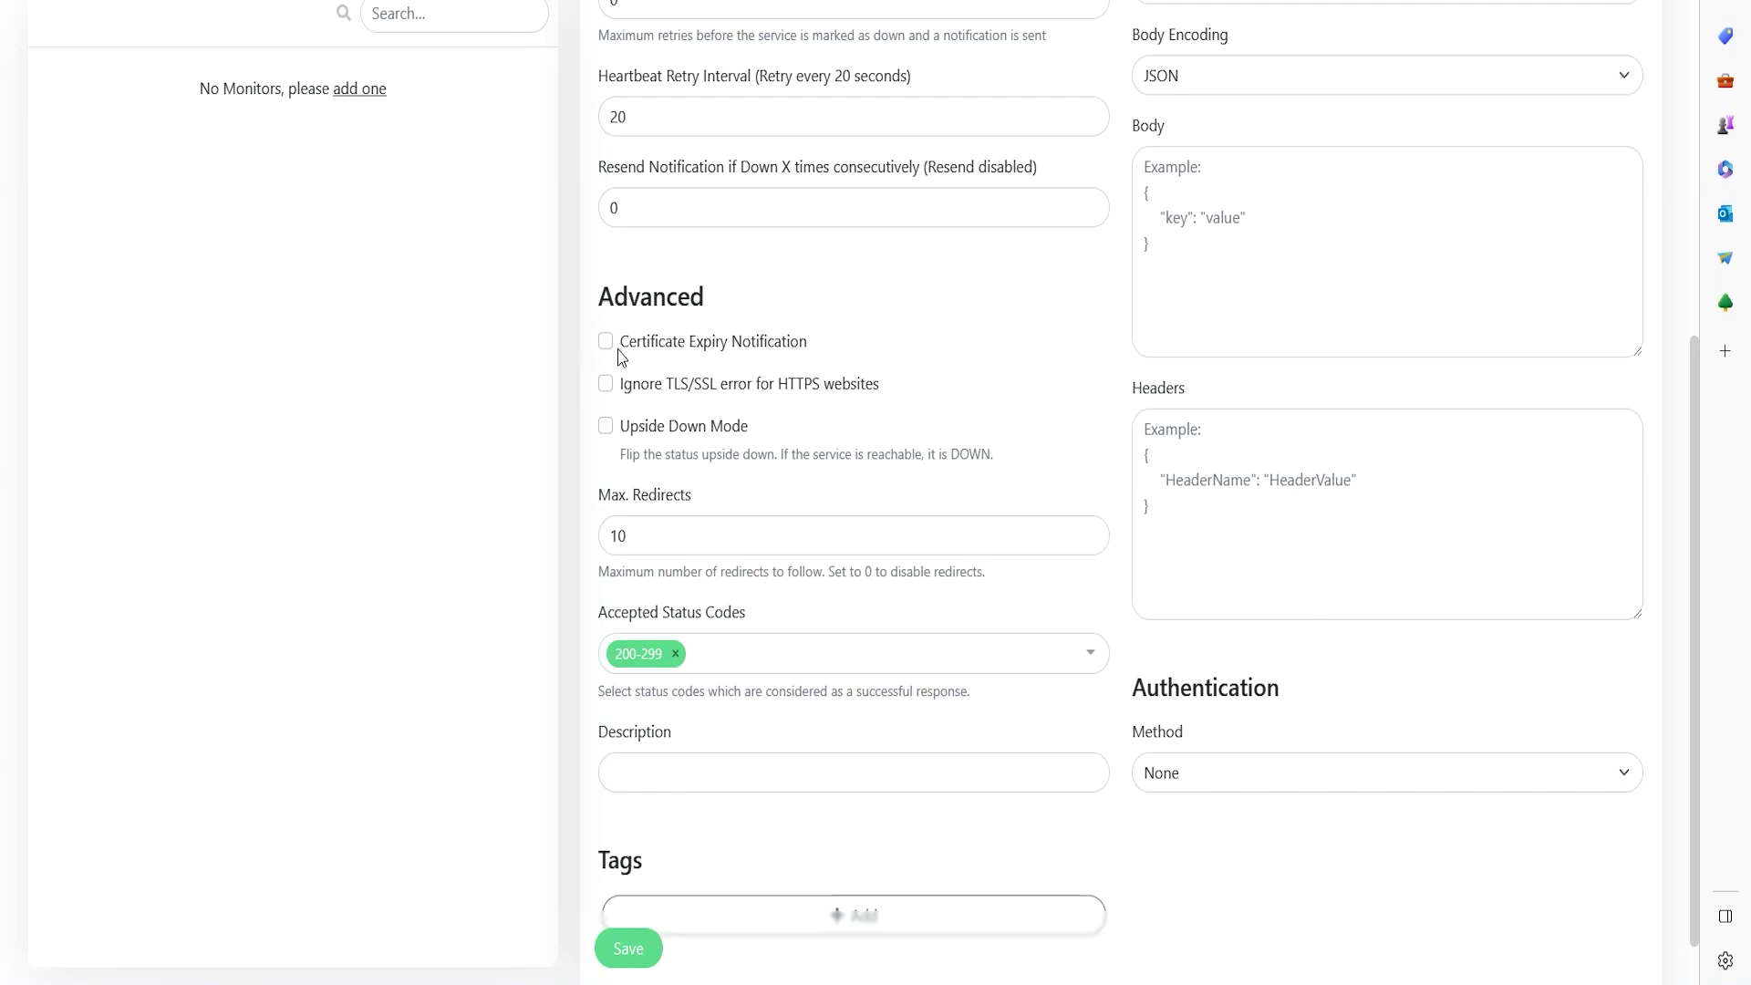
click(608, 344)
- Attach the webserver tag to the Google monitor
scroll(558, 614, down, 1)
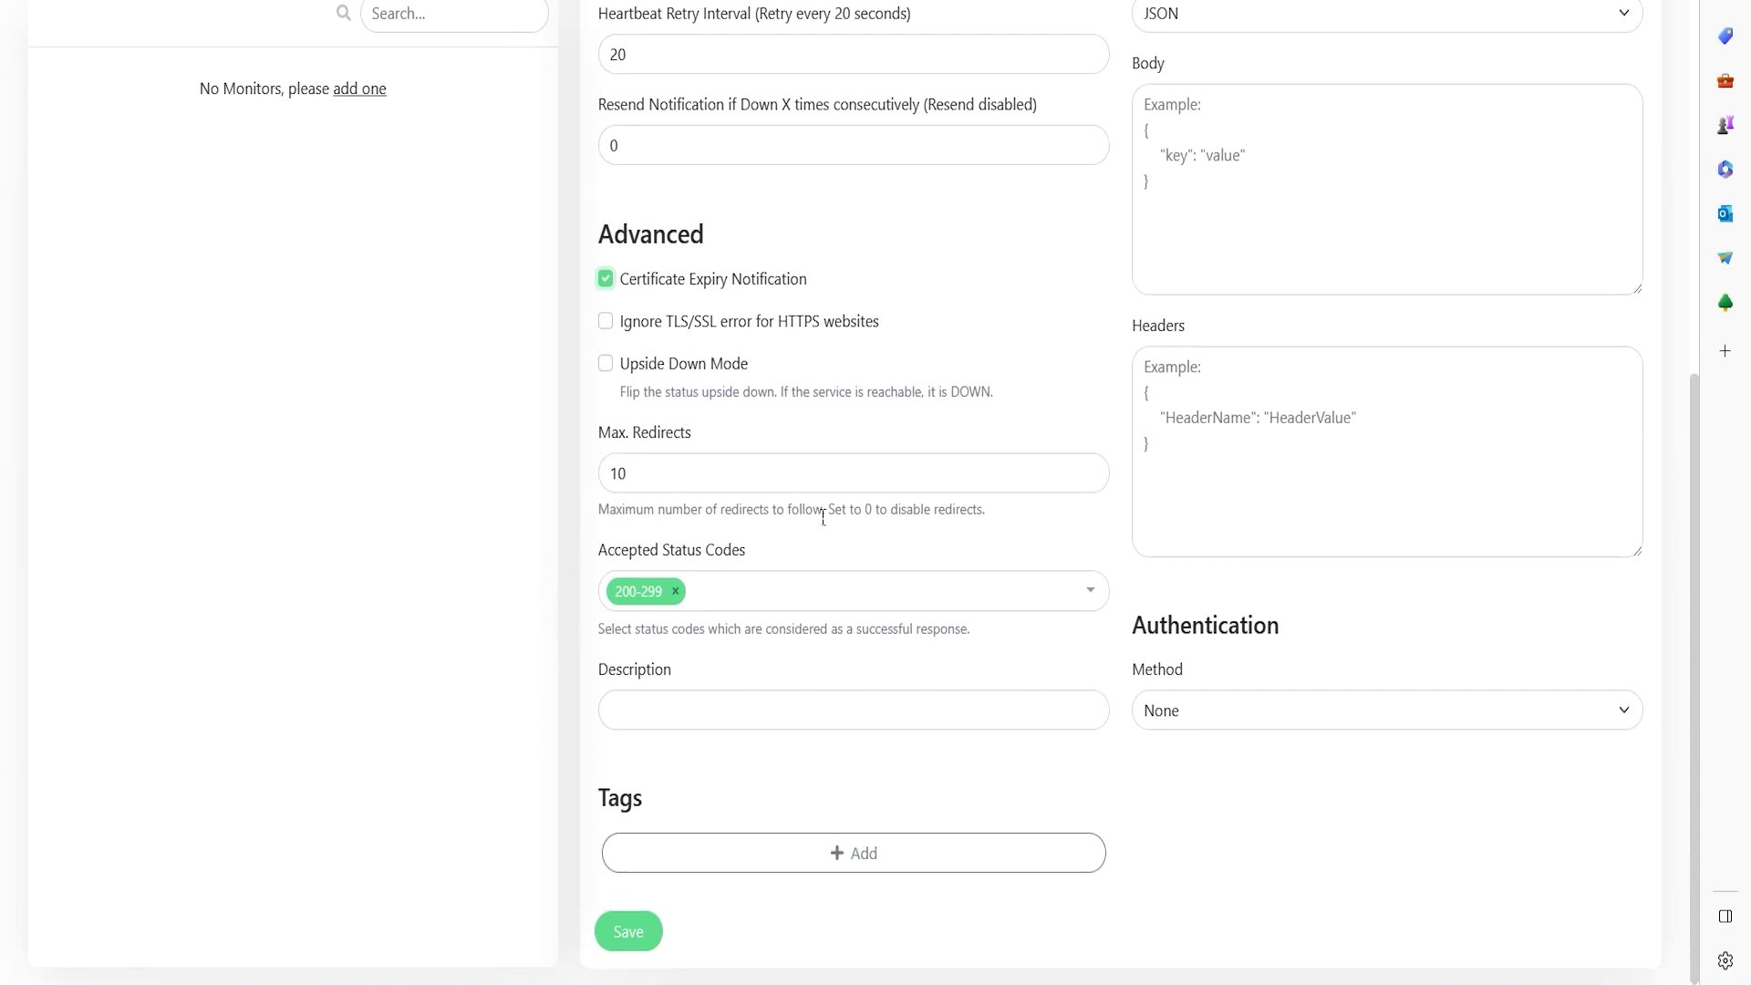
click(821, 852)
click(810, 404)
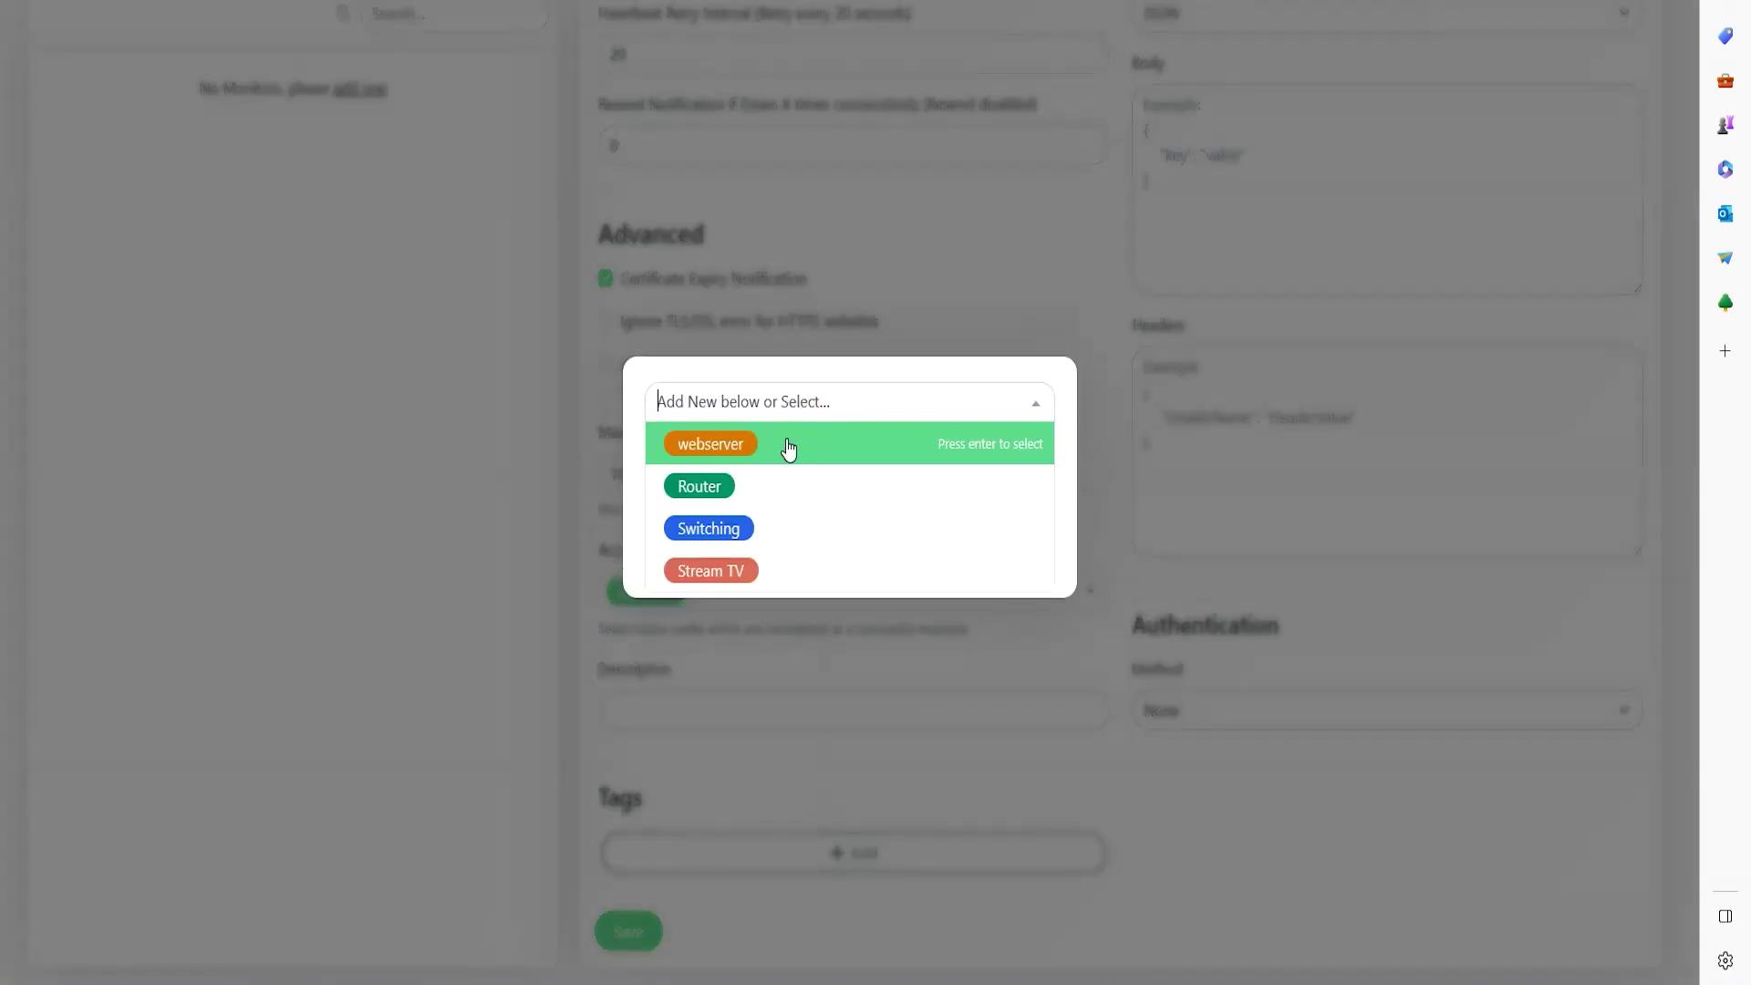
click(719, 443)
click(1017, 531)
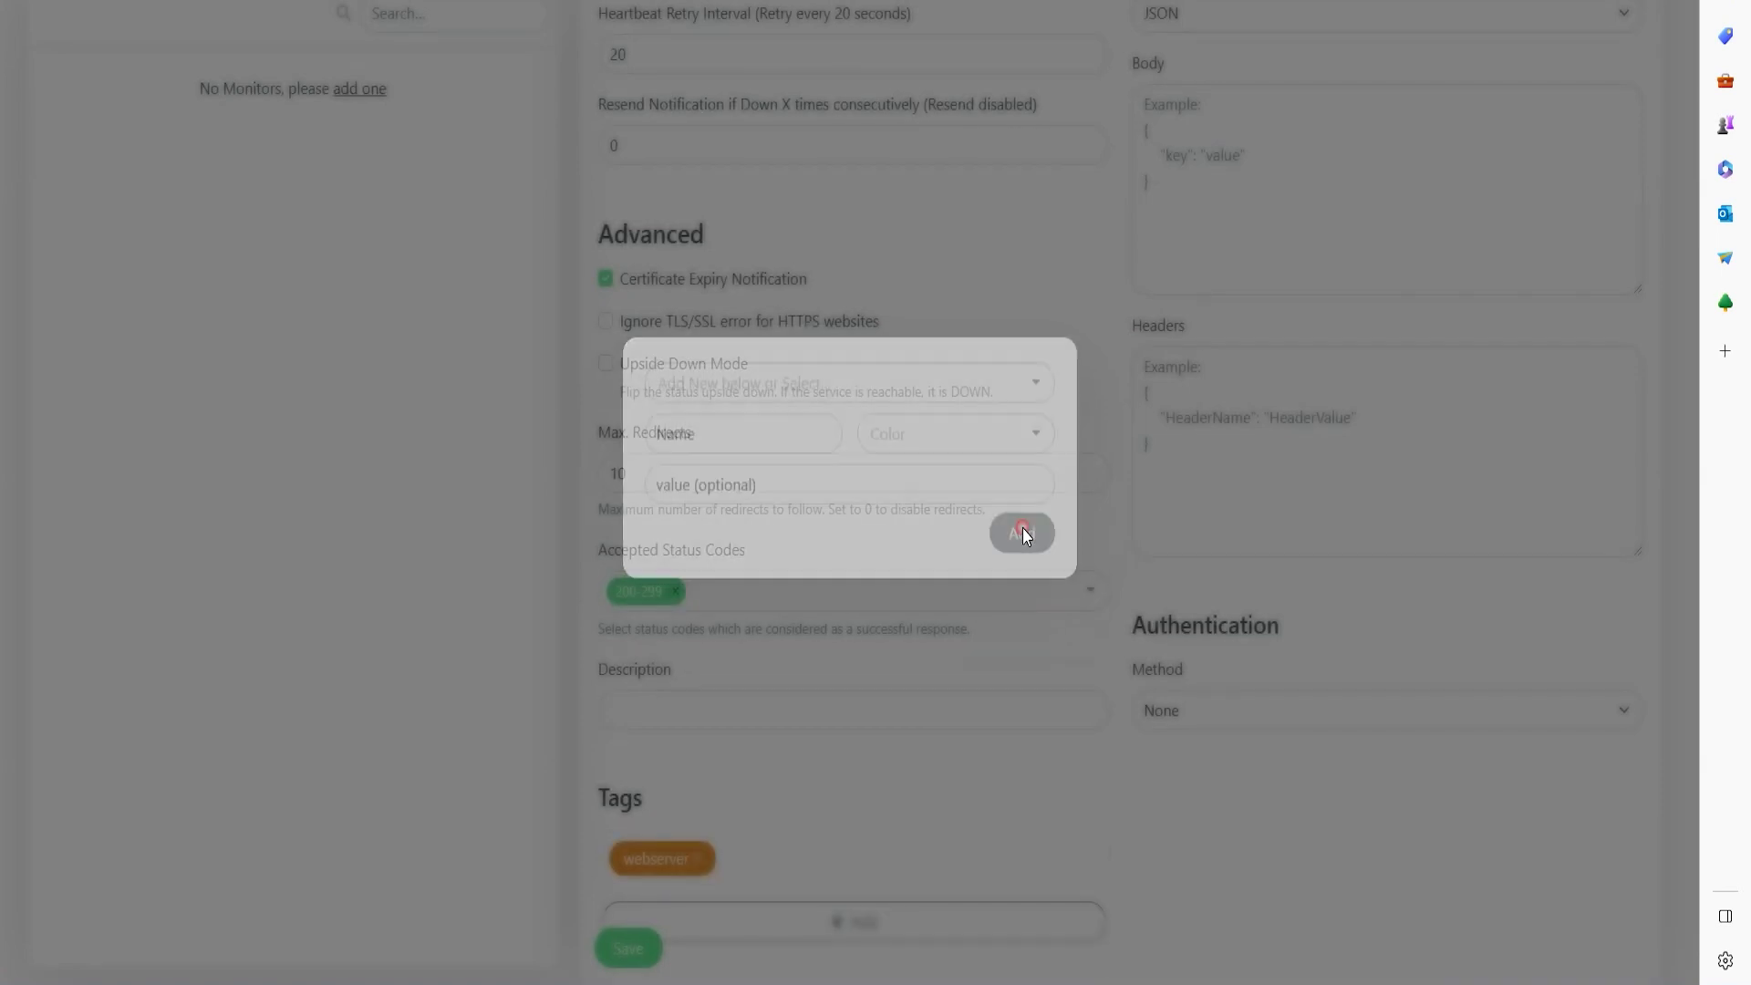
- Save the Google monitor and confirm it reports Up
scroll(999, 556, up, 8)
scroll(998, 569, down, 8)
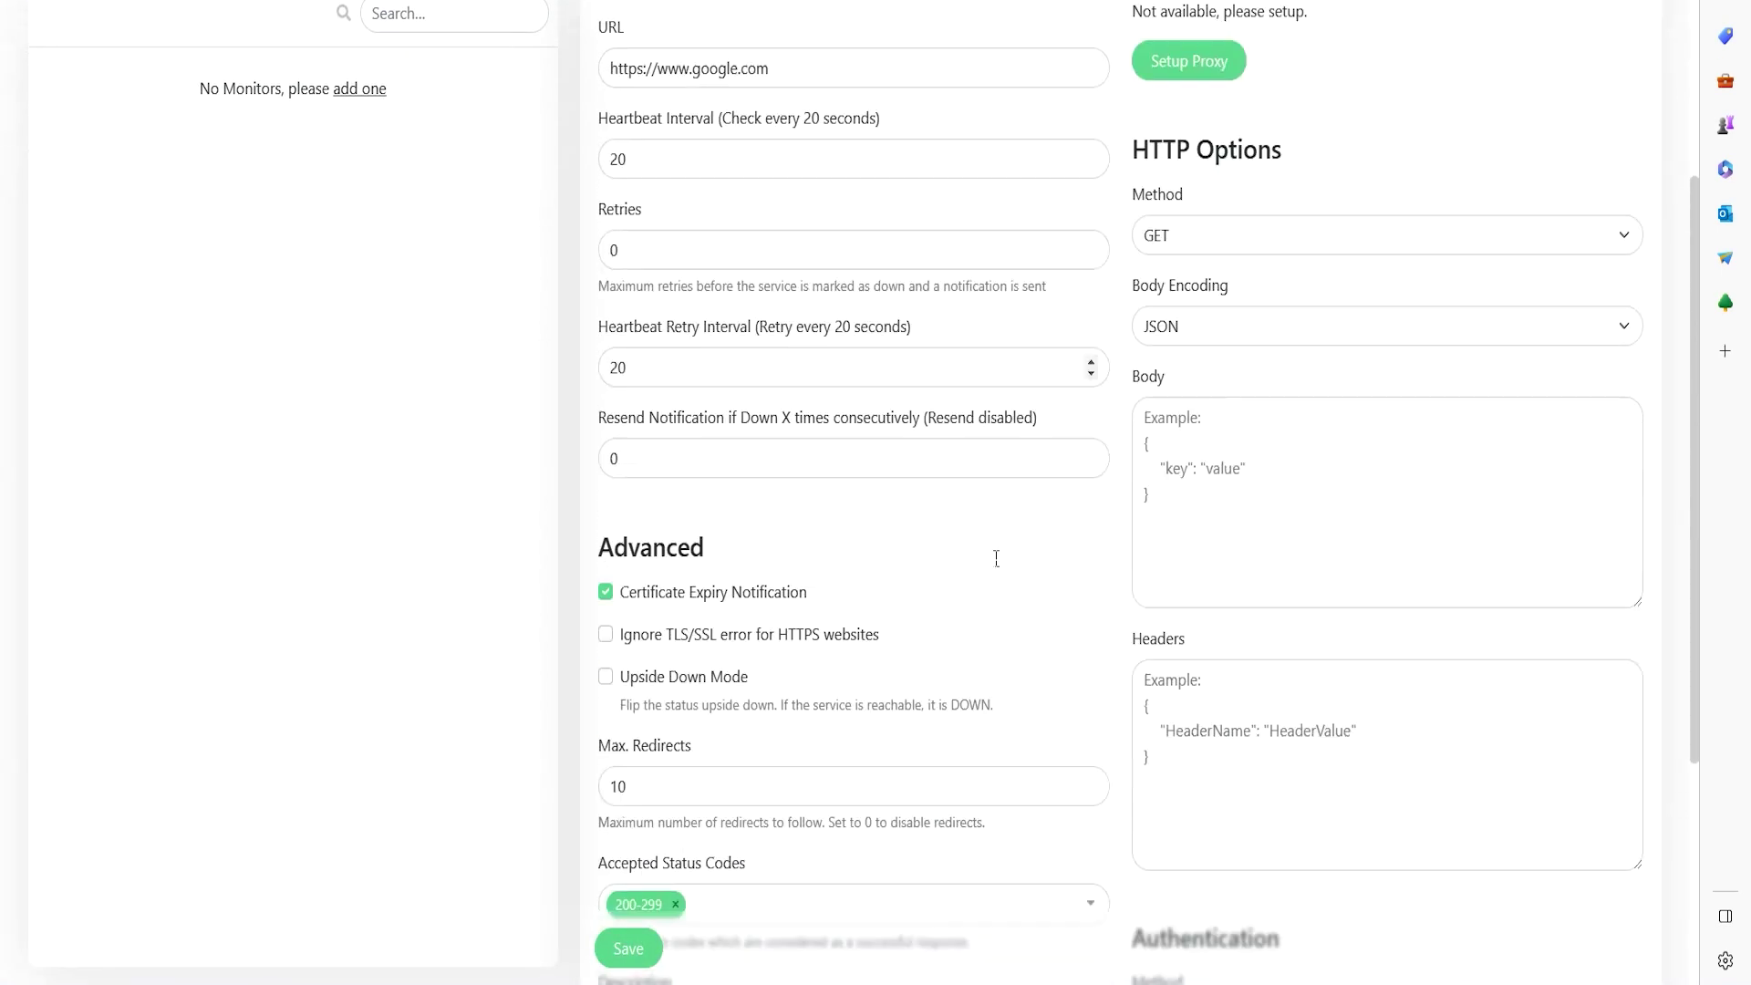
scroll(864, 688, up, 8)
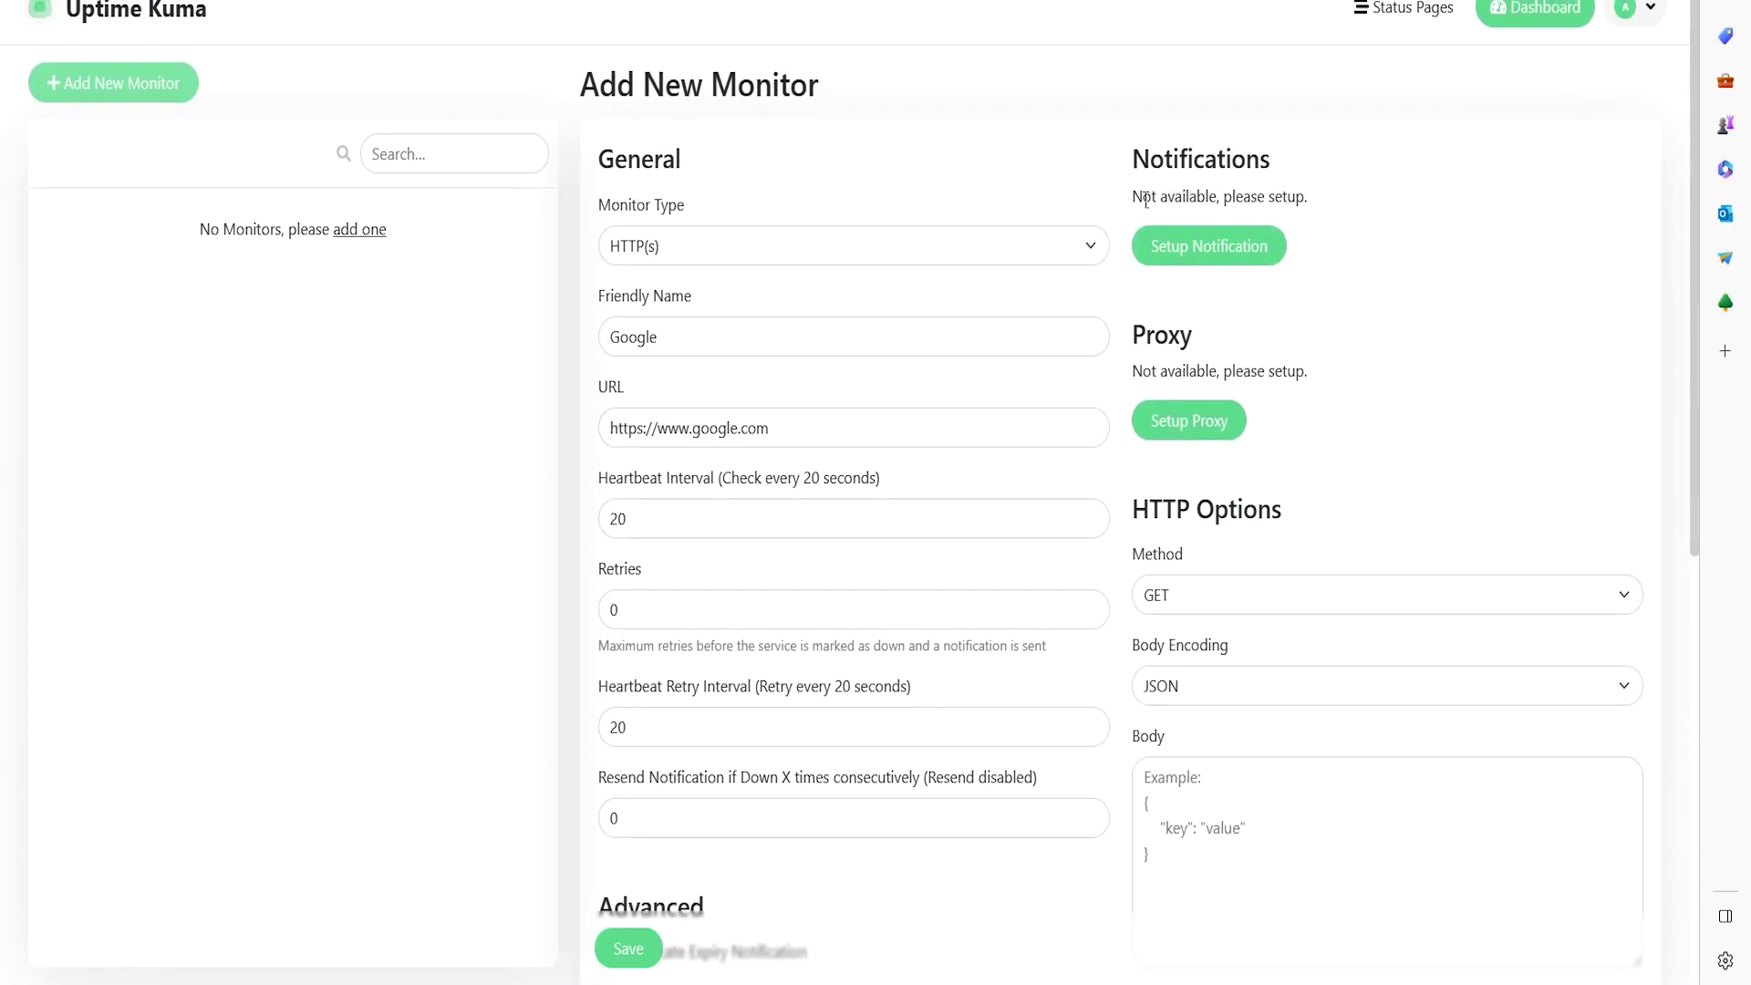
drag(1147, 198, 1188, 199)
click(1281, 199)
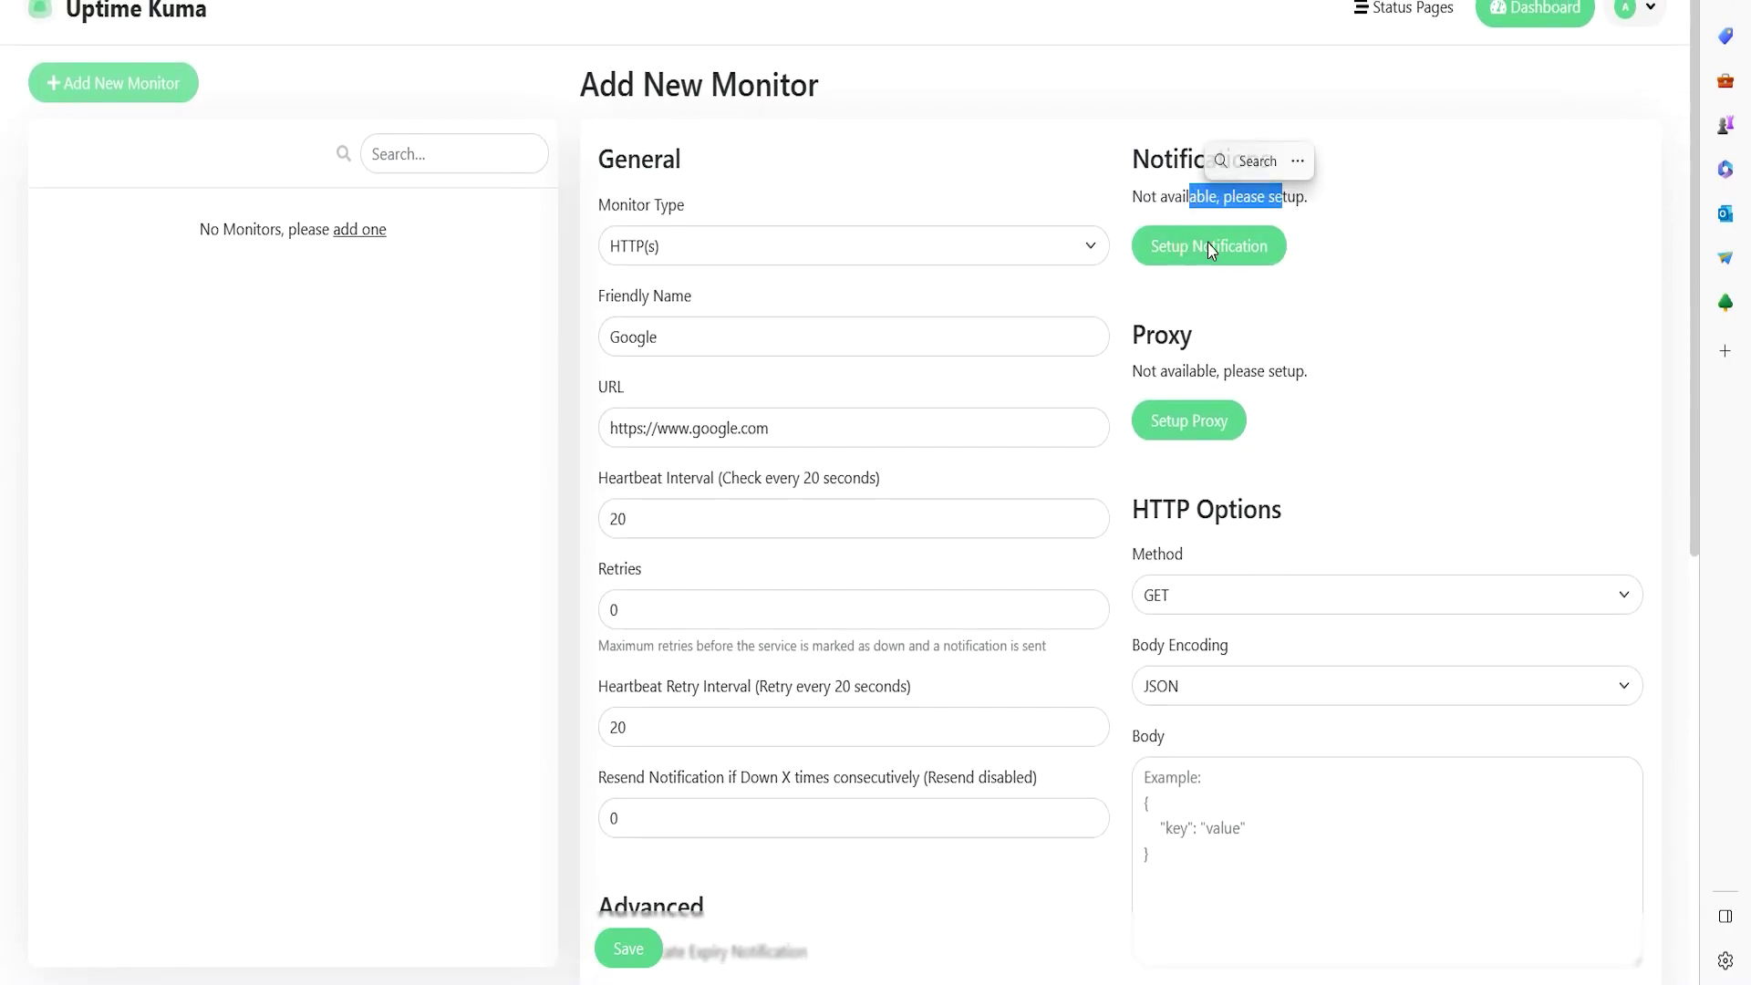
click(1424, 255)
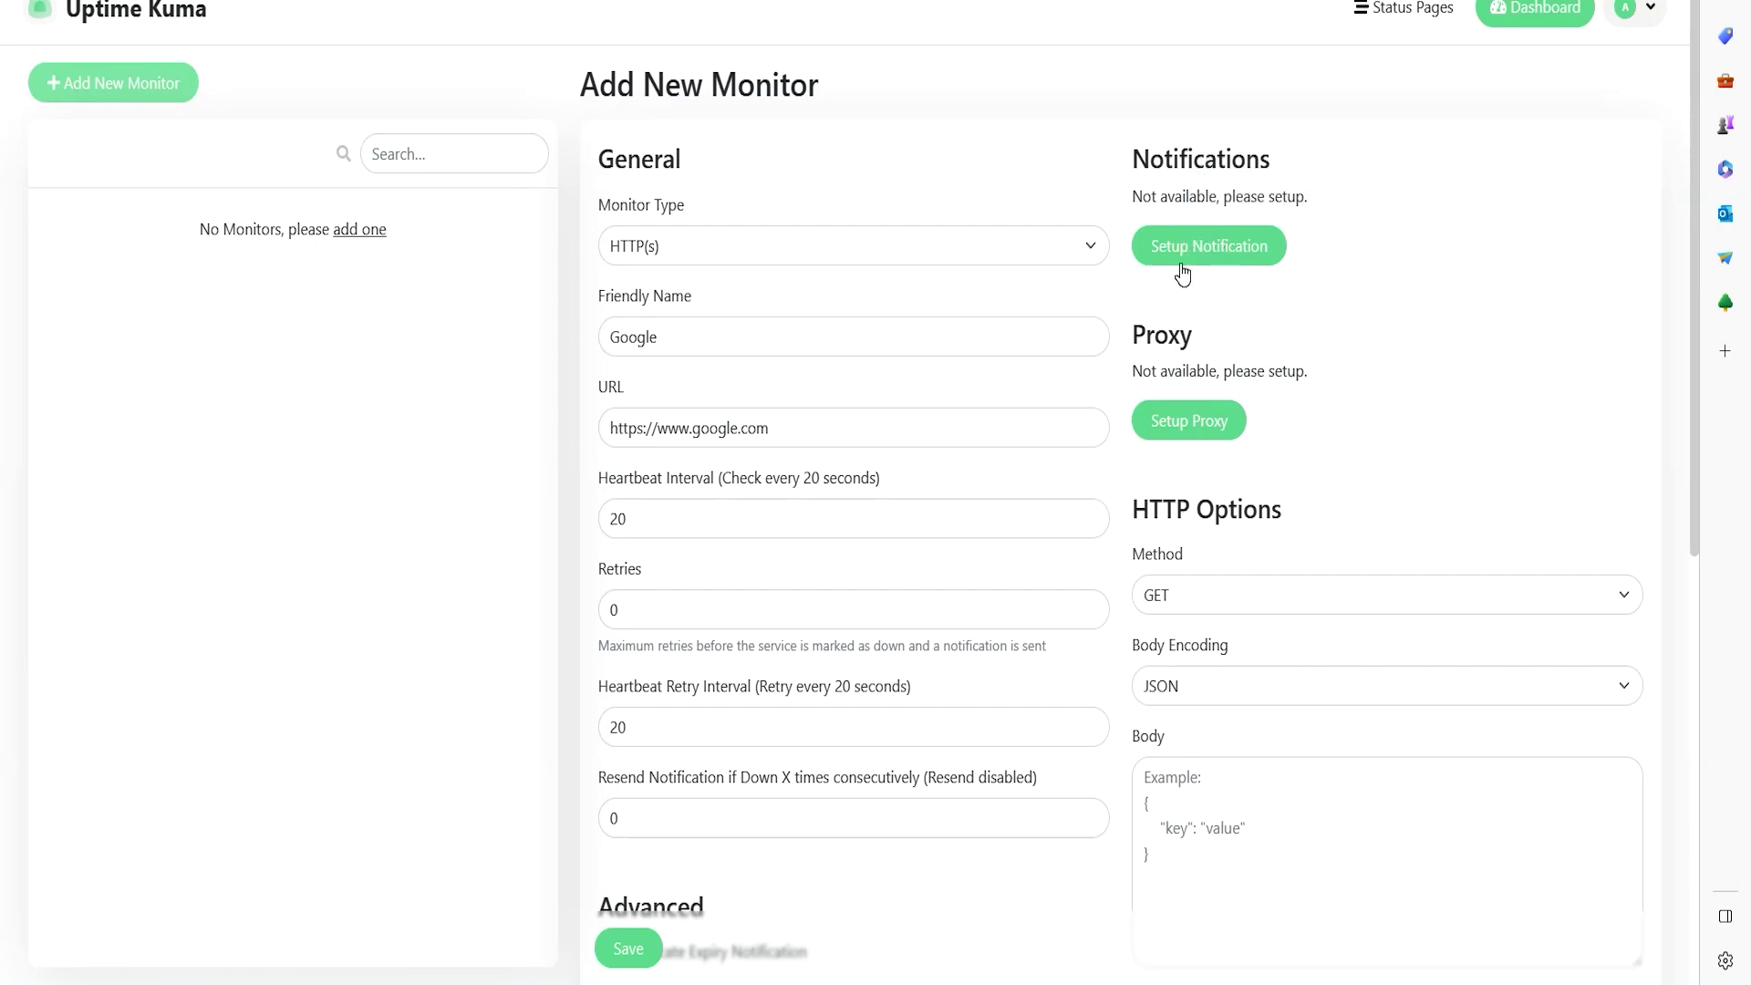
scroll(785, 606, down, 8)
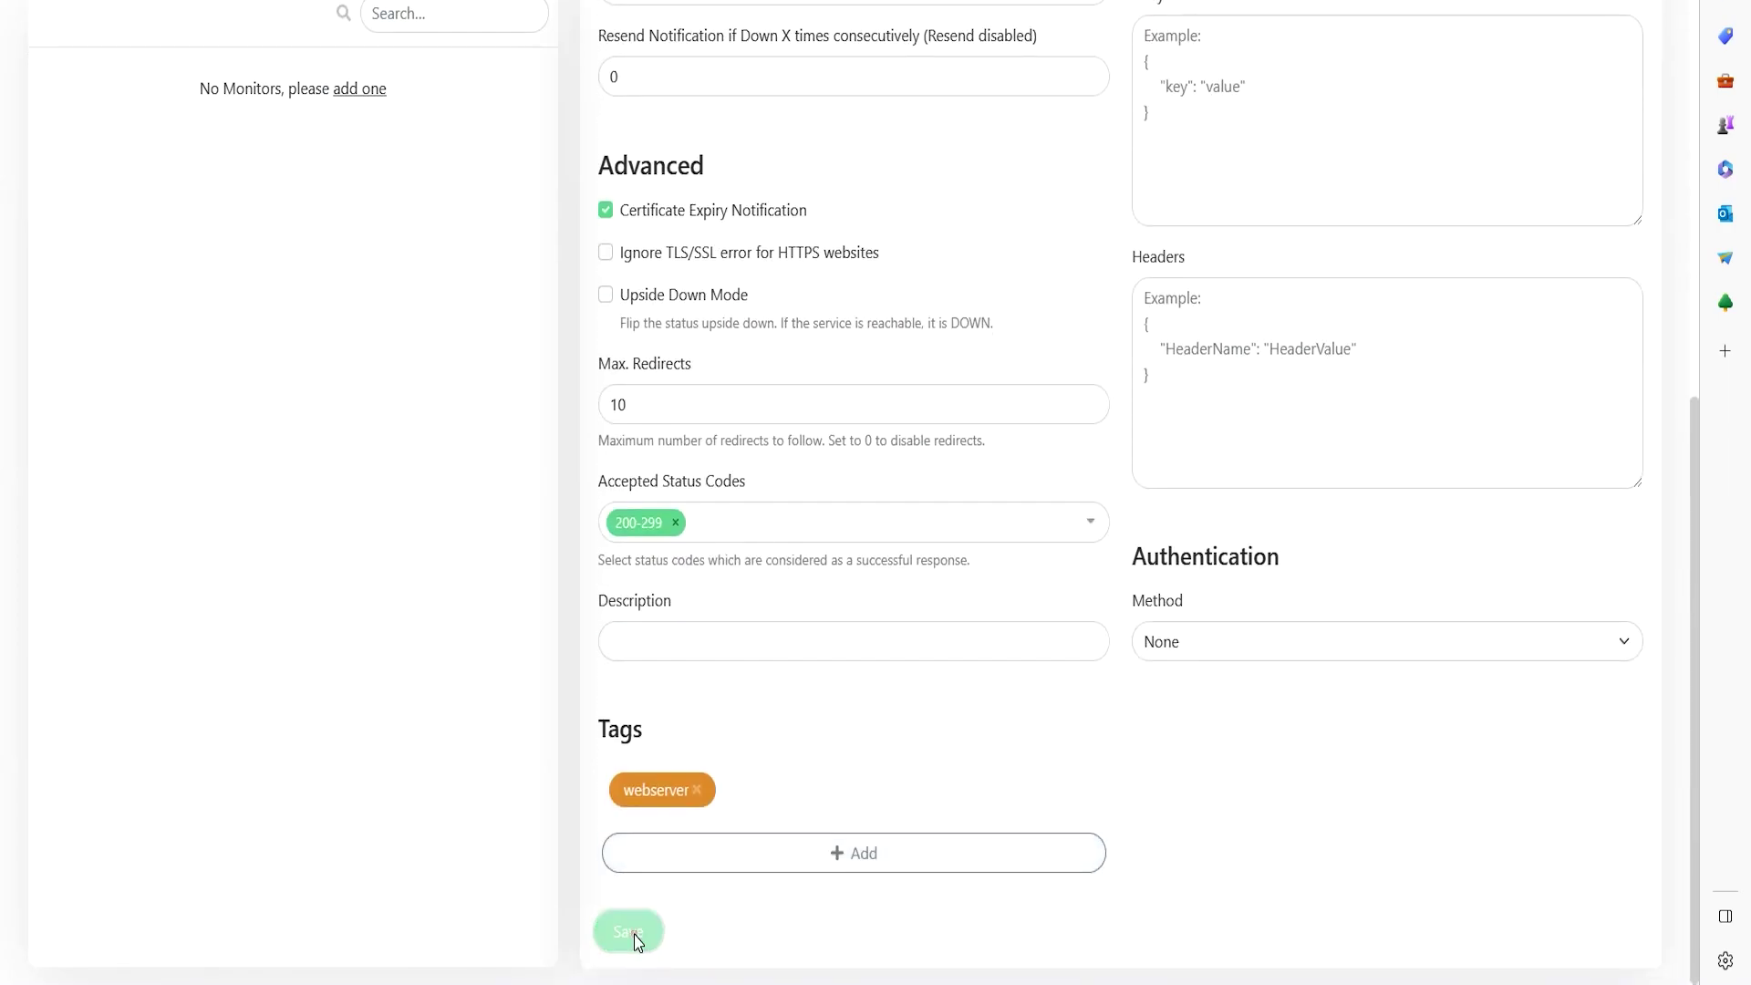
click(636, 935)
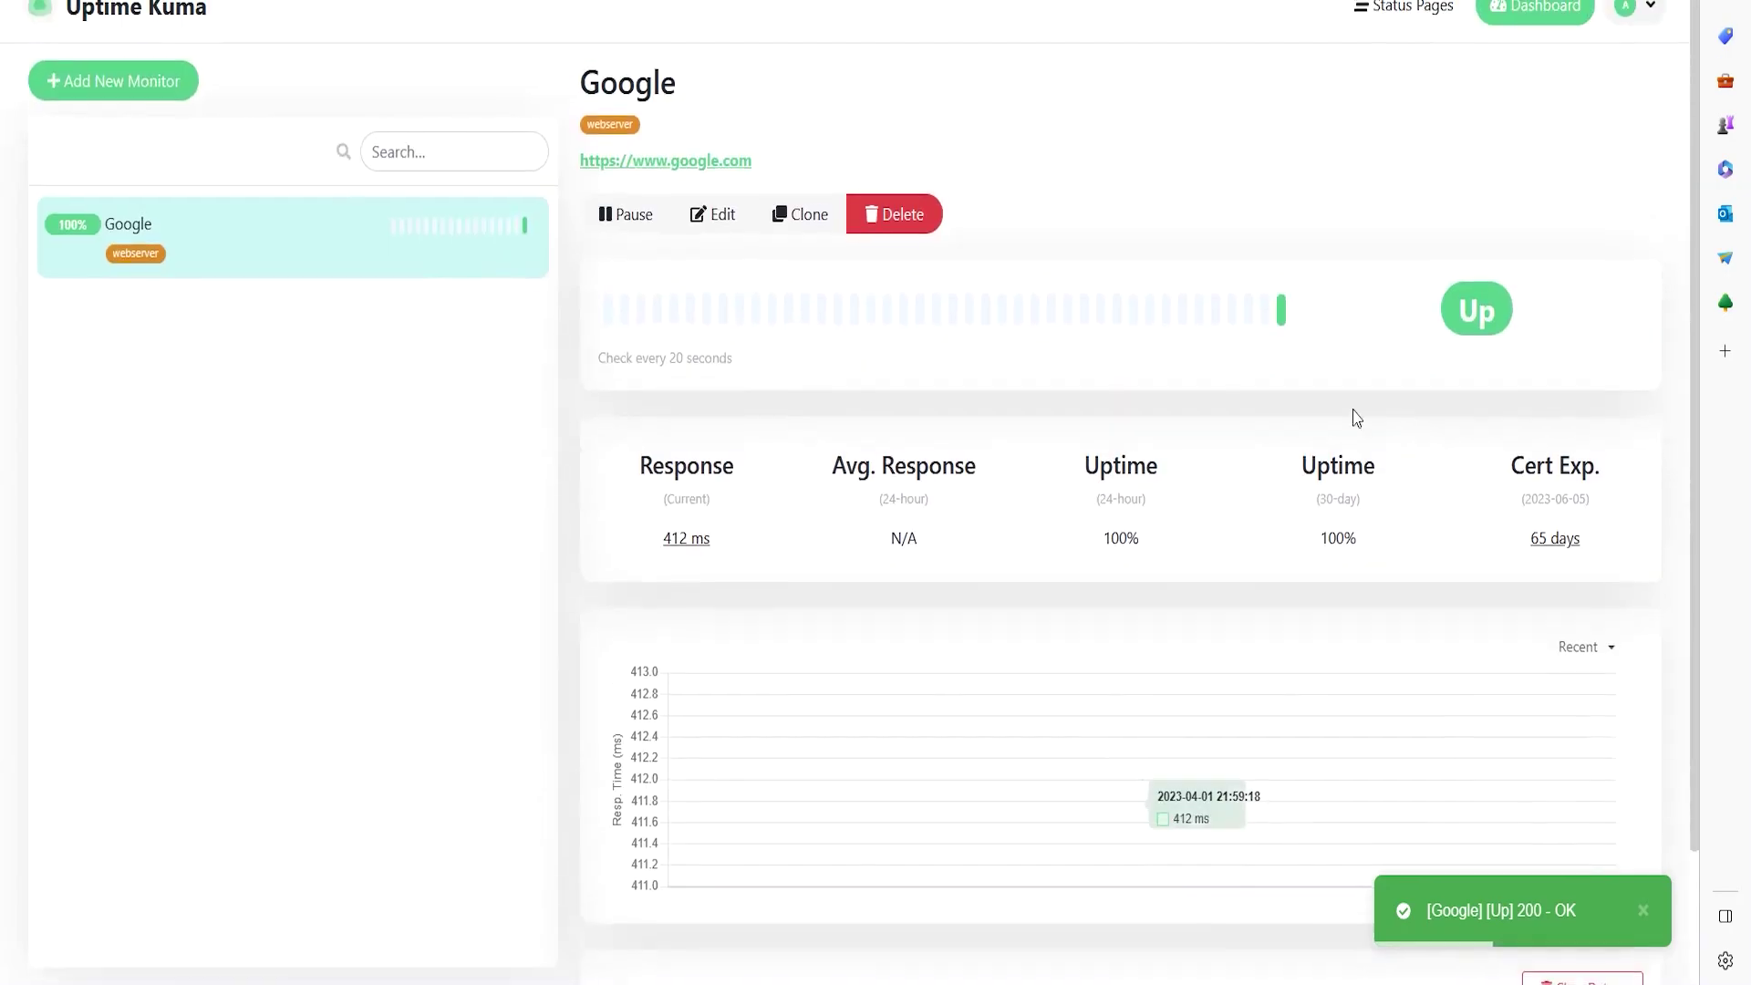
scroll(1382, 527, up, 2)
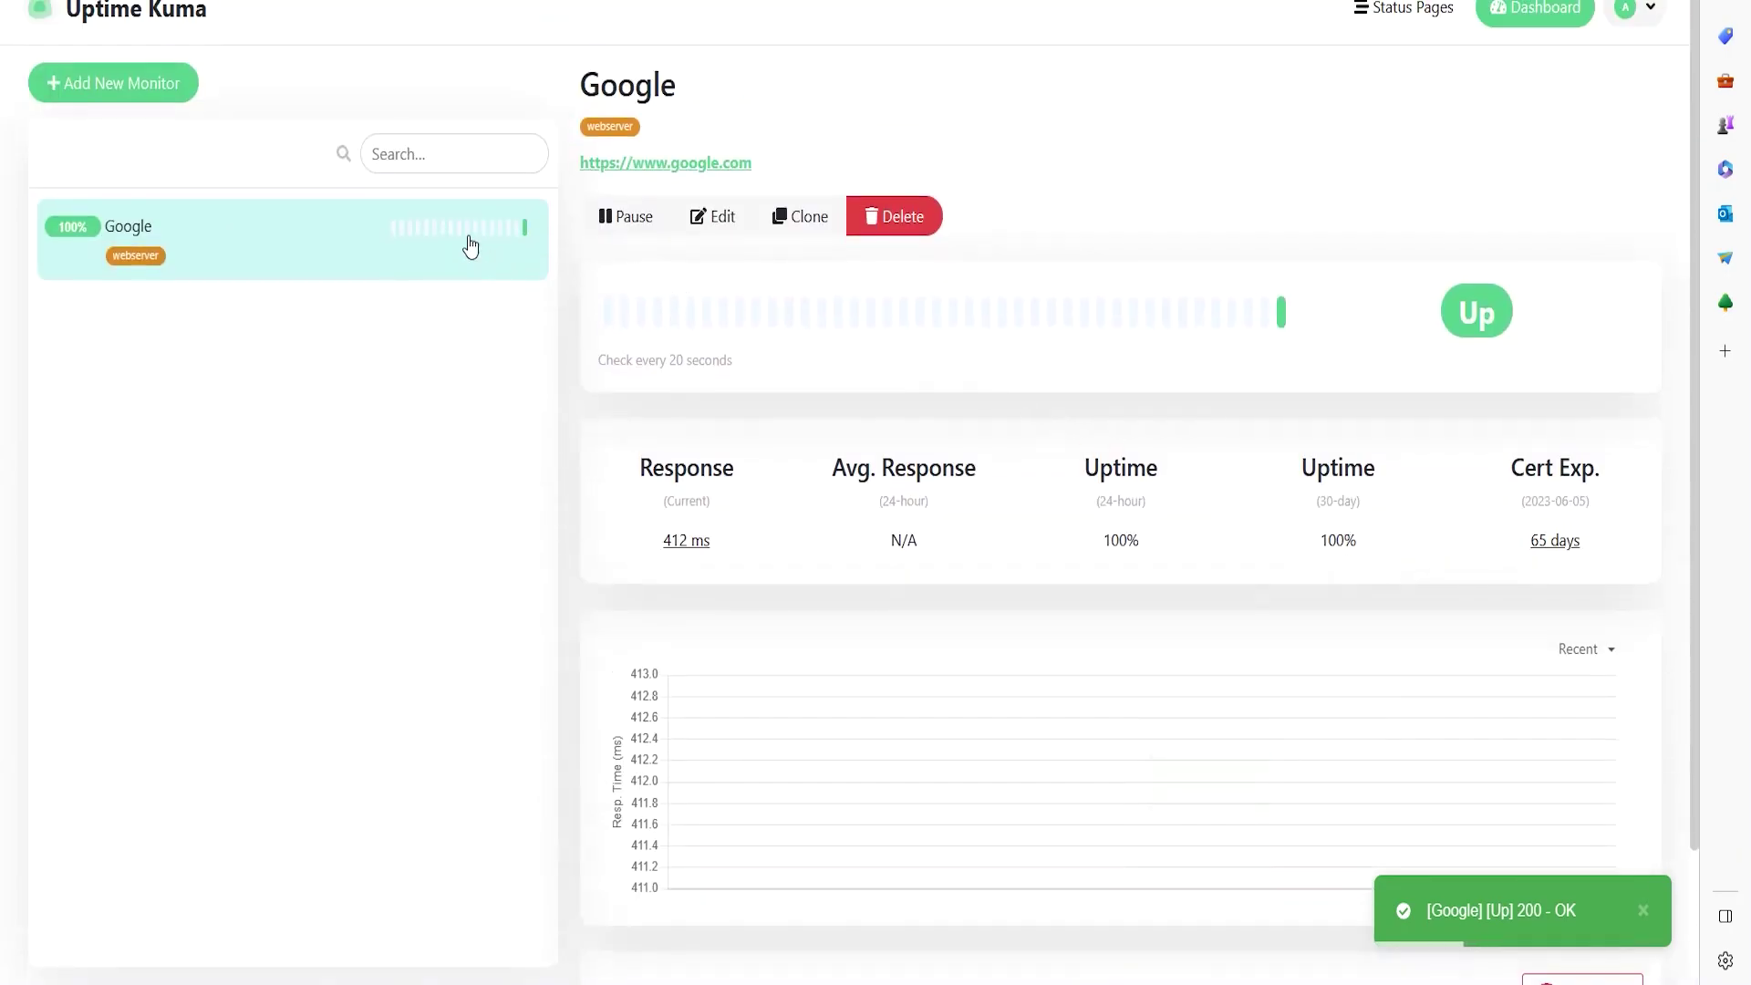
- Start a Ping monitor named 'DNS GOOGLE' with hostname 8.8.8.8
click(117, 81)
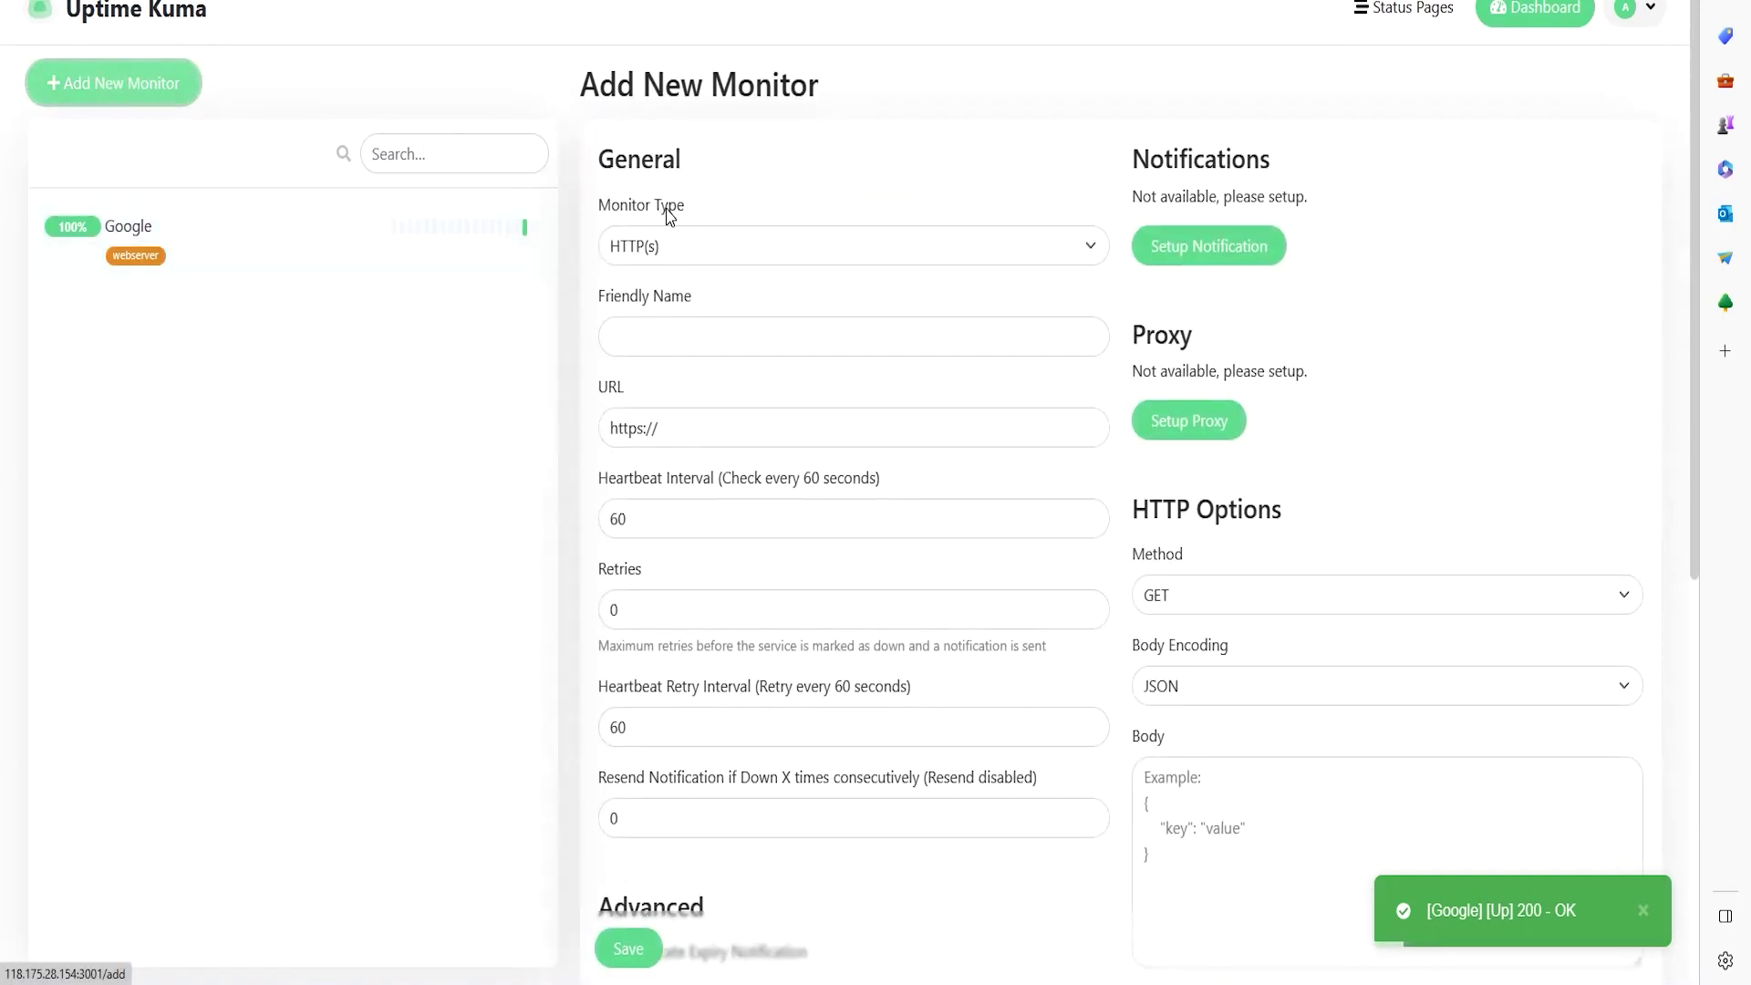
click(628, 246)
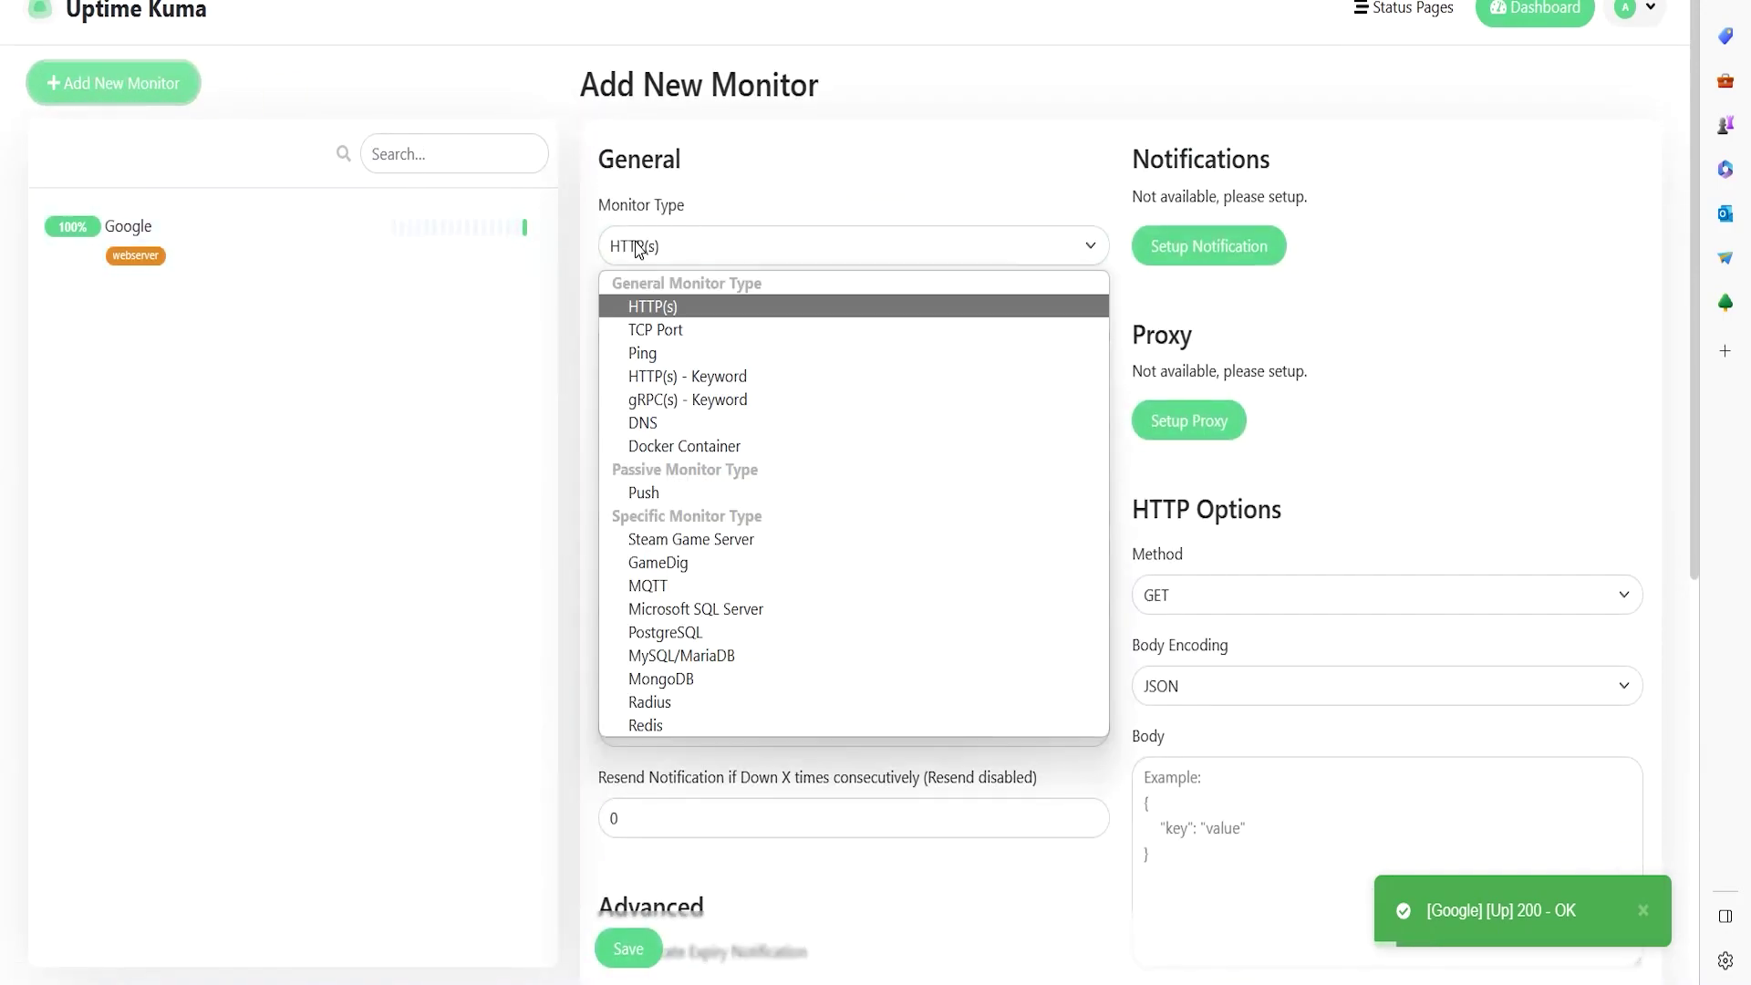
click(665, 354)
click(673, 336)
text(DNS GOOGLE)
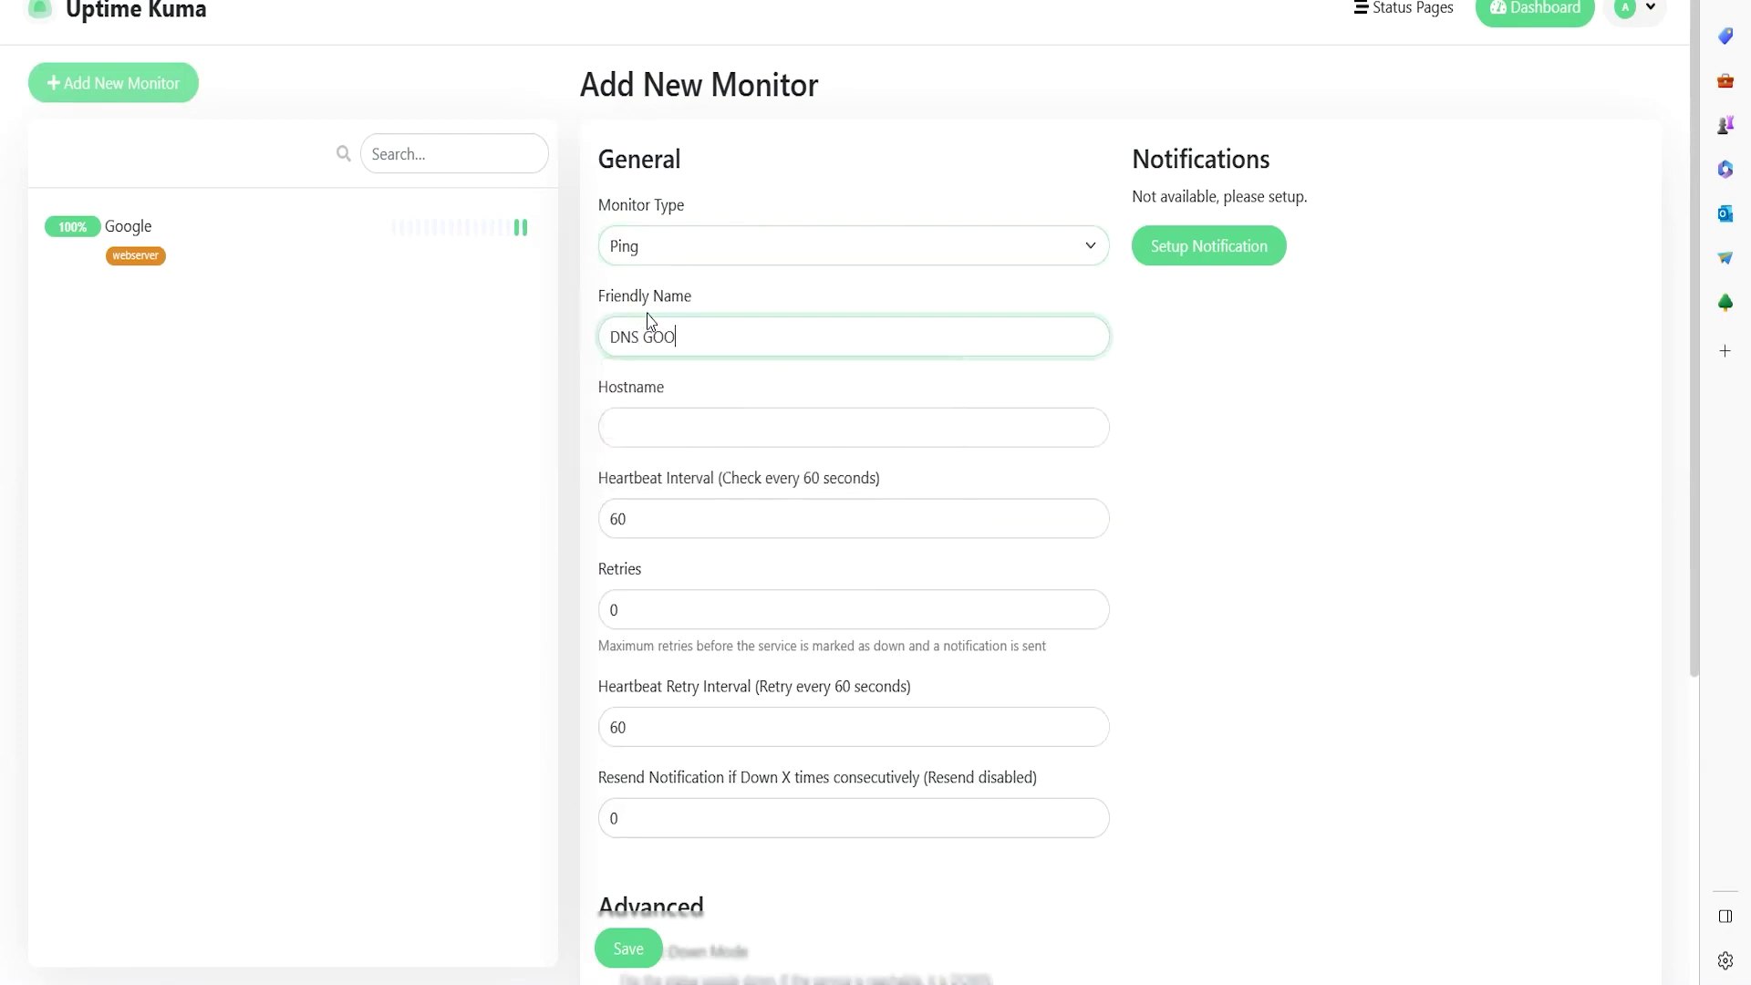
click(721, 434)
text(8.8.8.8)
- Set the DNS GOOGLE heartbeat interval to 20 seconds
double_click(665, 535)
text(20)
scroll(887, 418, down, 3)
drag(671, 173, 831, 180)
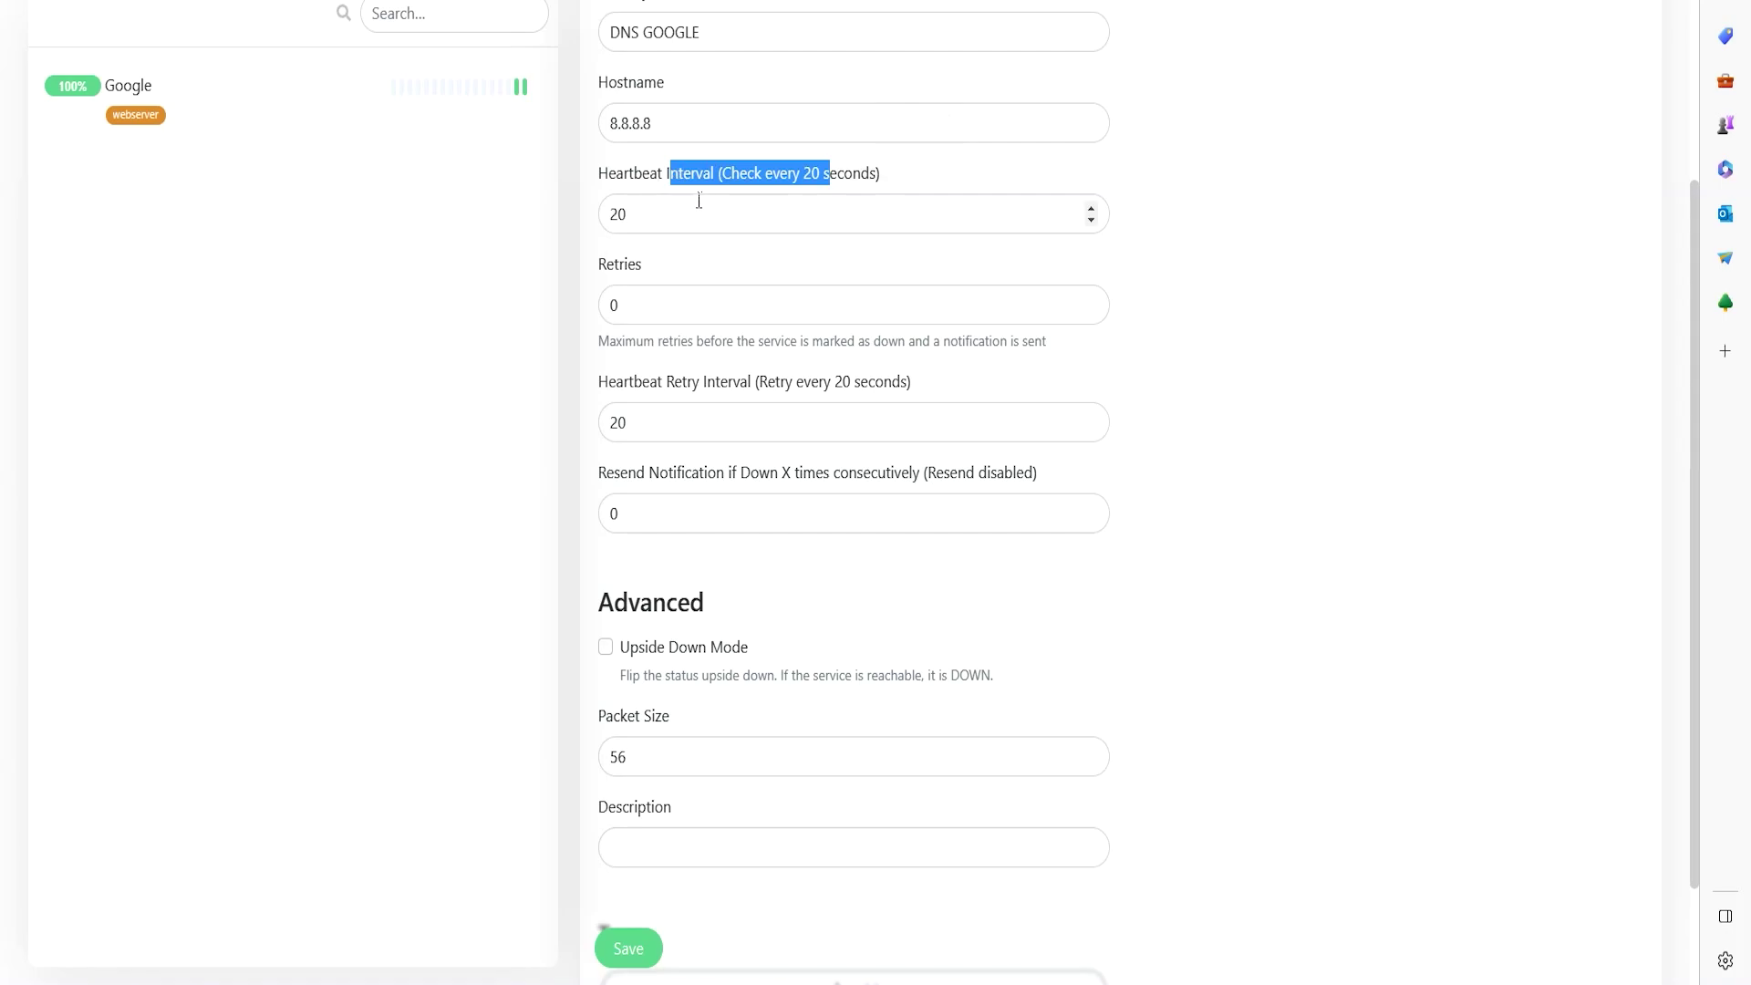
drag(651, 175, 830, 178)
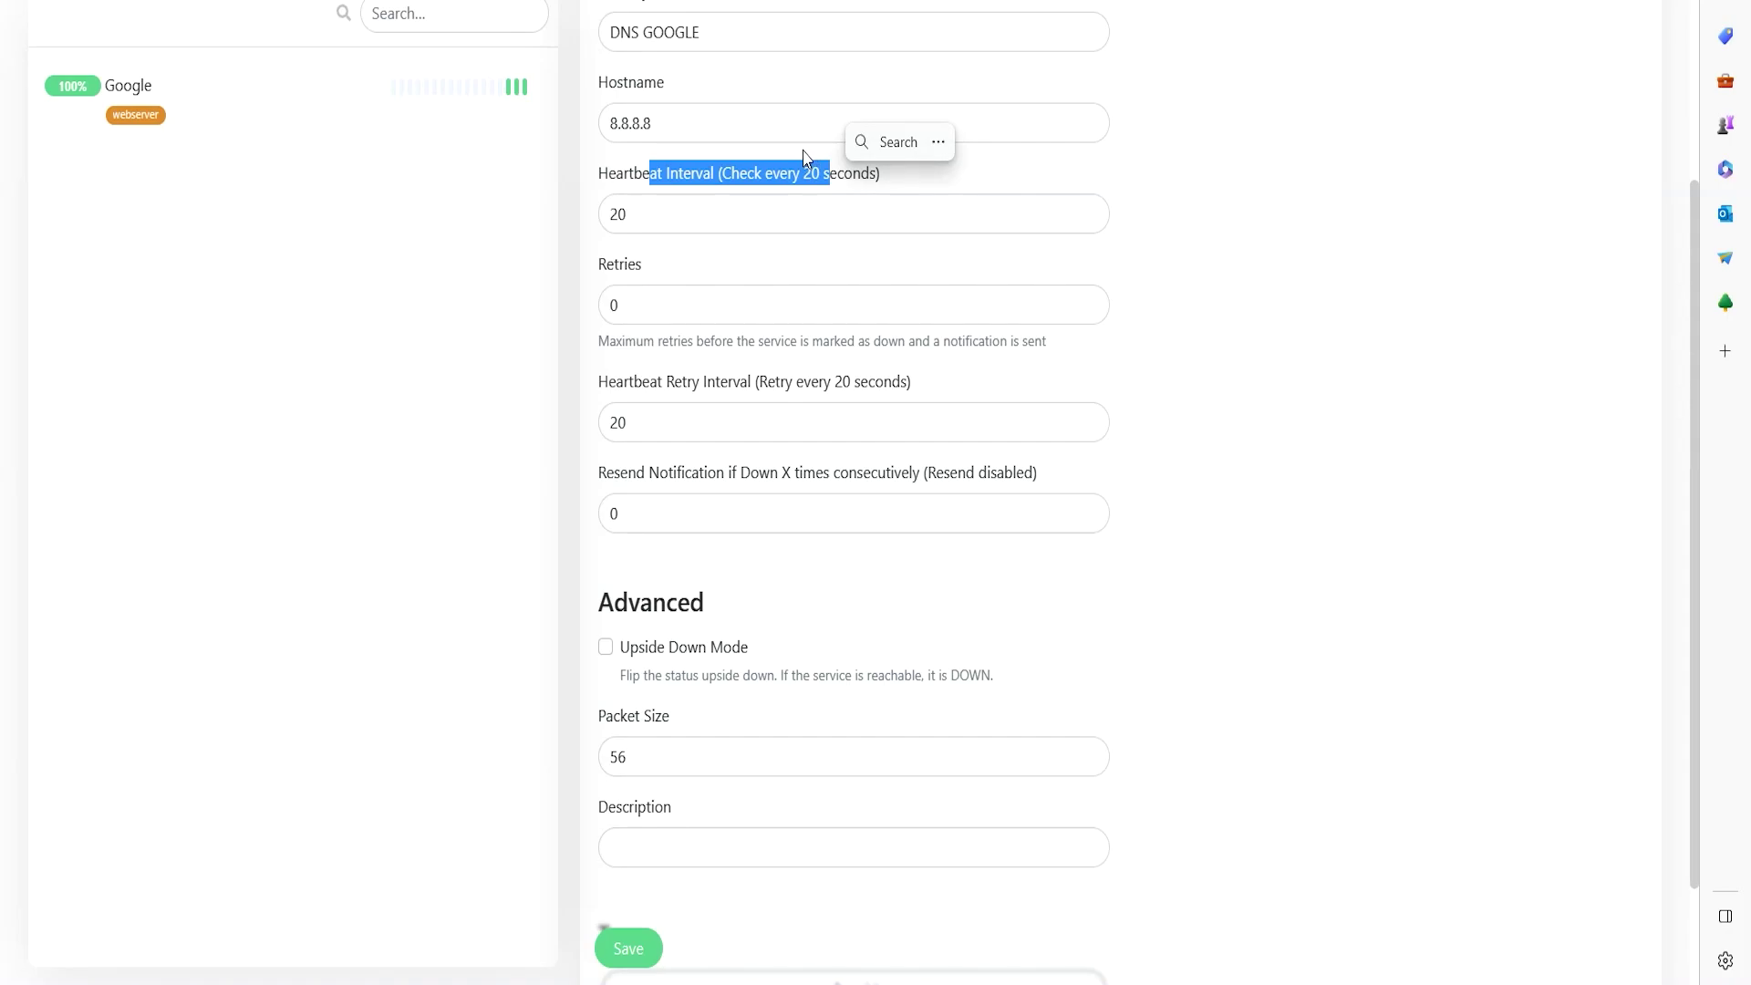
click(618, 217)
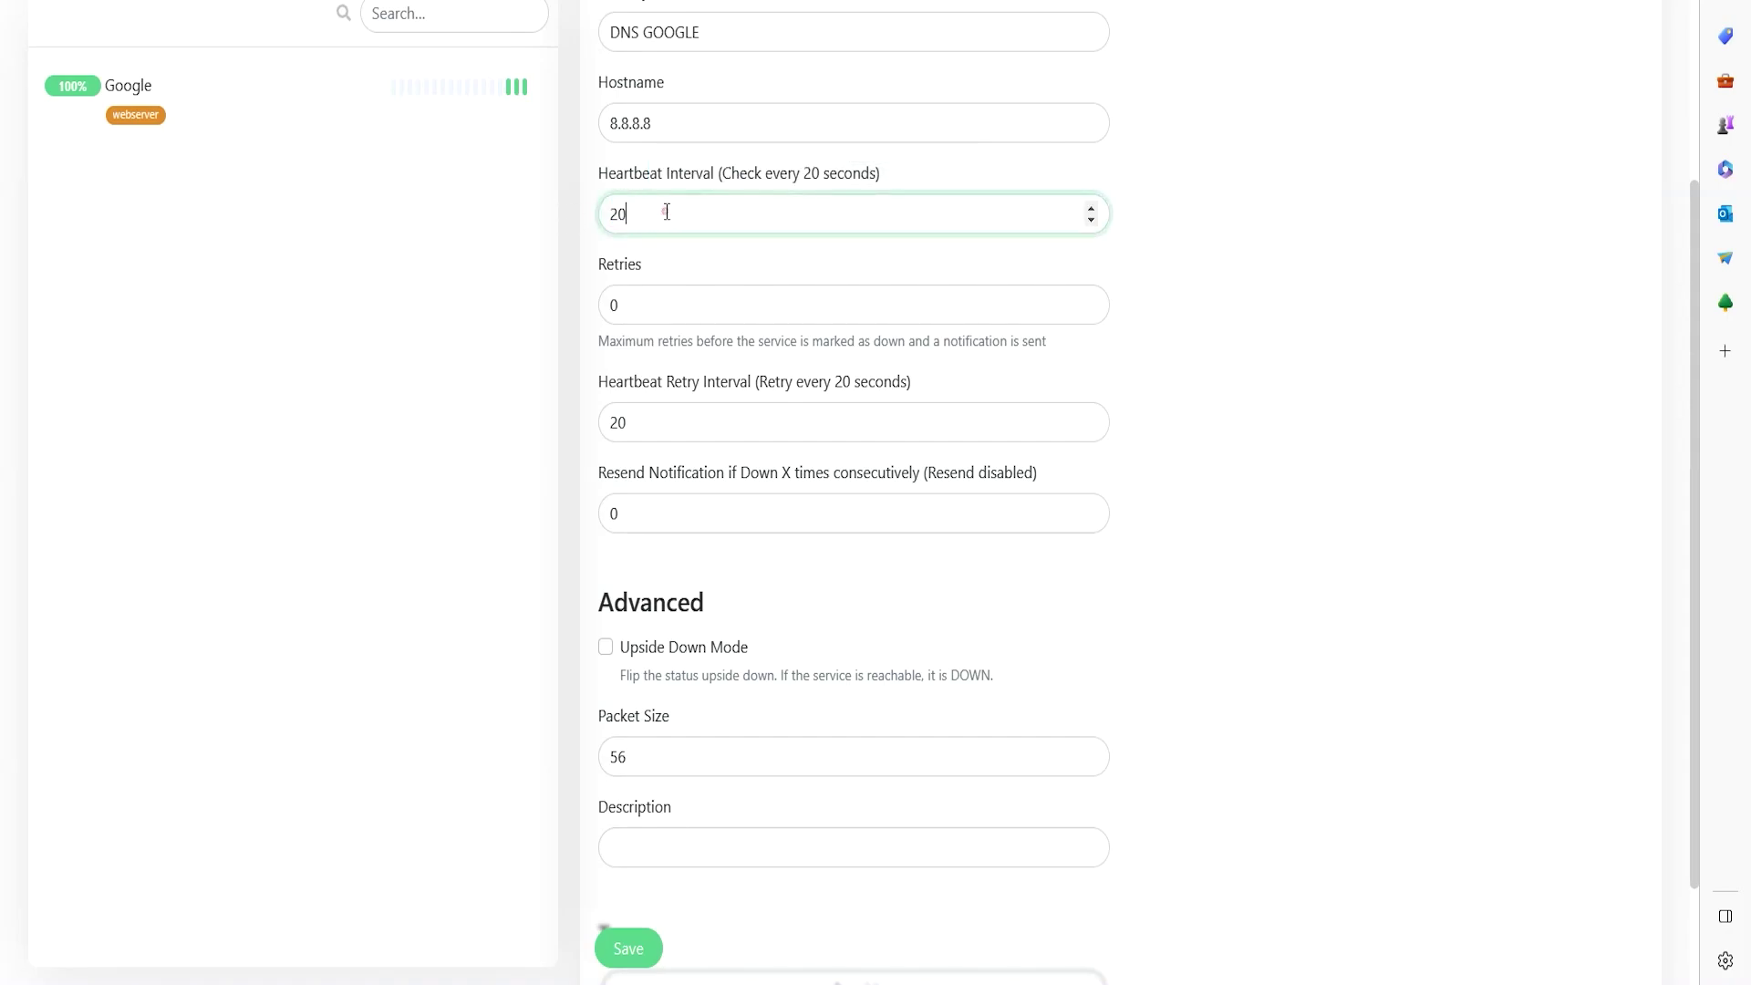
key(ctrl+a)
text(60)
key(BackSpace)
key(BackSpace)
text(20)
- Scroll through the rest of the DNS GOOGLE monitor form to review its settings
scroll(484, 362, down, 2)
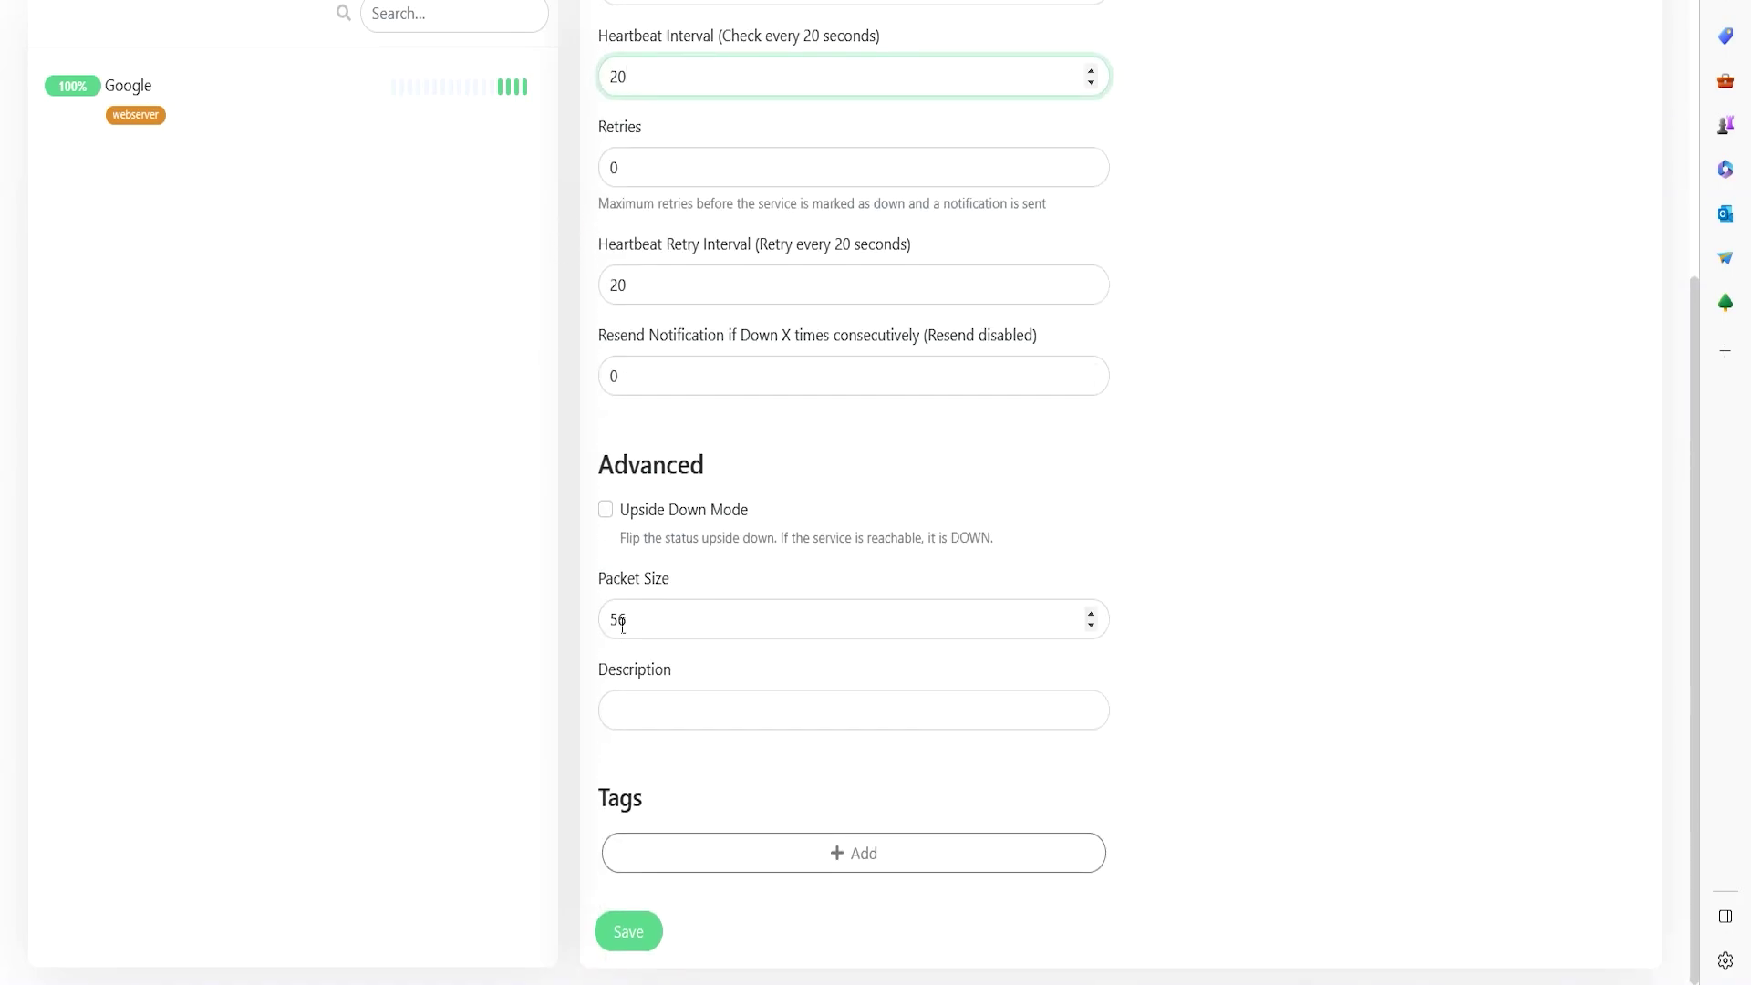
drag(629, 623, 581, 633)
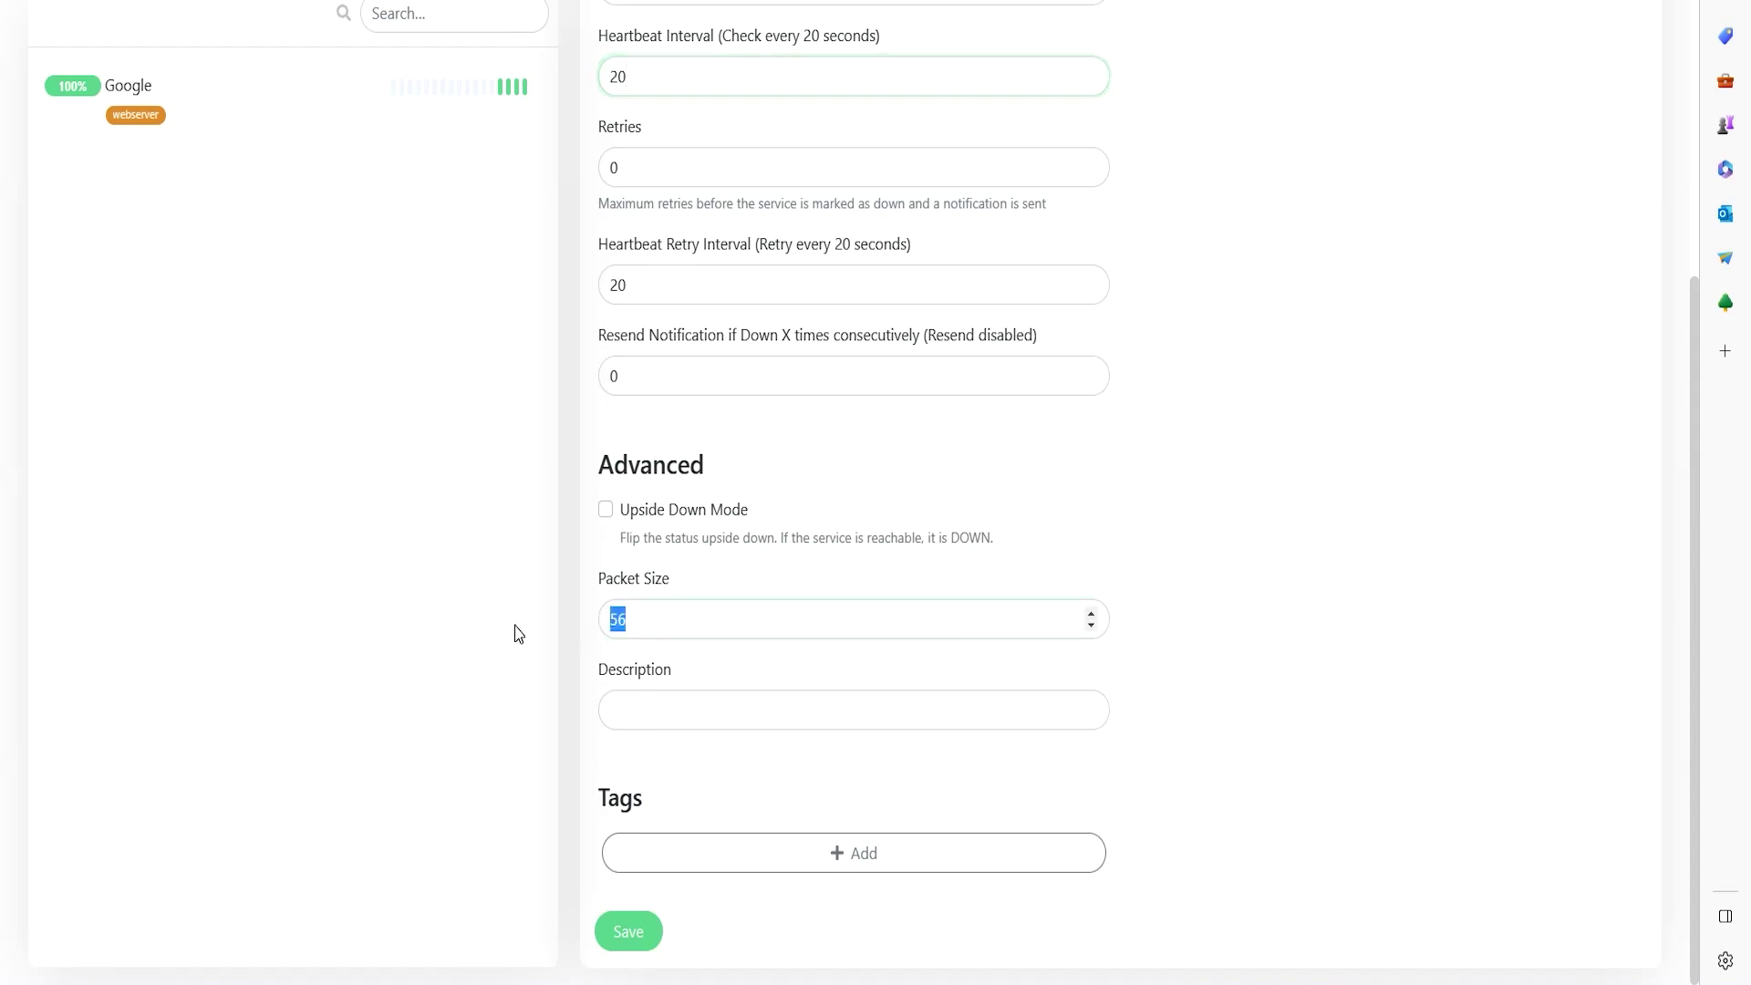
scroll(798, 509, up, 2)
scroll(792, 506, up, 3)
scroll(1095, 536, down, 3)
scroll(1114, 501, up, 5)
drag(1145, 197, 1270, 197)
- Attach the existing webserver tag to the DNS GOOGLE ping monitor and save it
click(1345, 637)
scroll(1021, 617, down, 5)
click(762, 847)
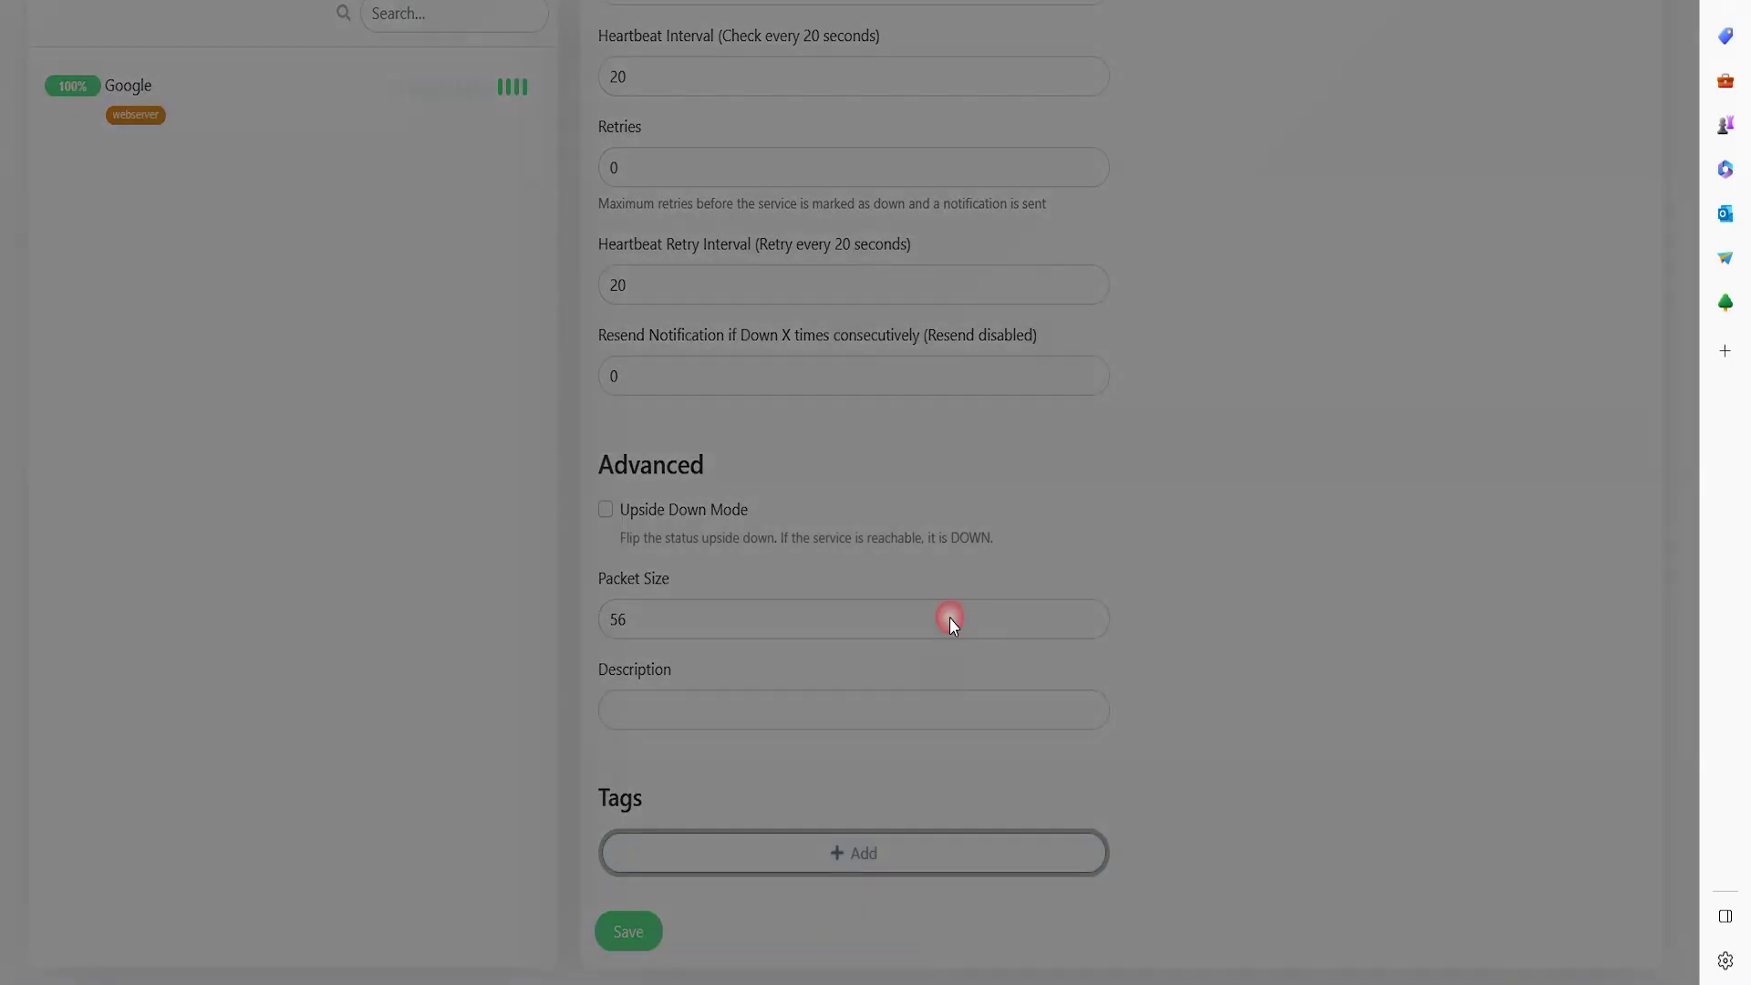
click(883, 406)
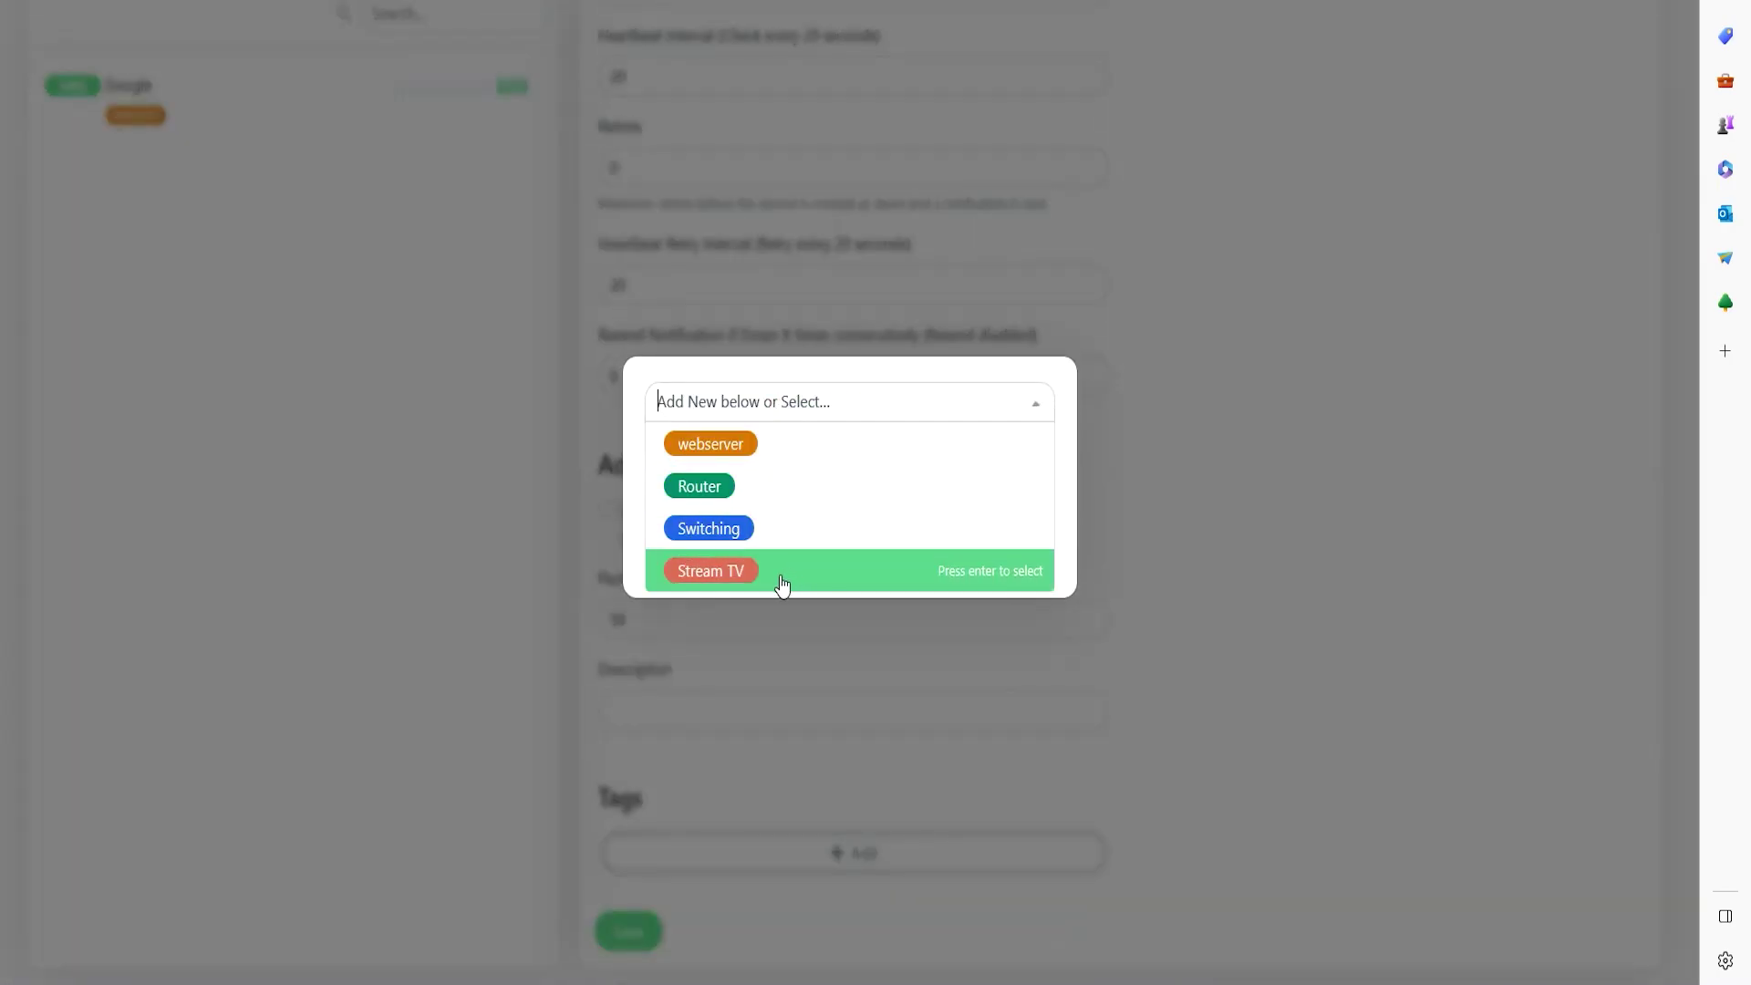
click(730, 444)
click(1022, 527)
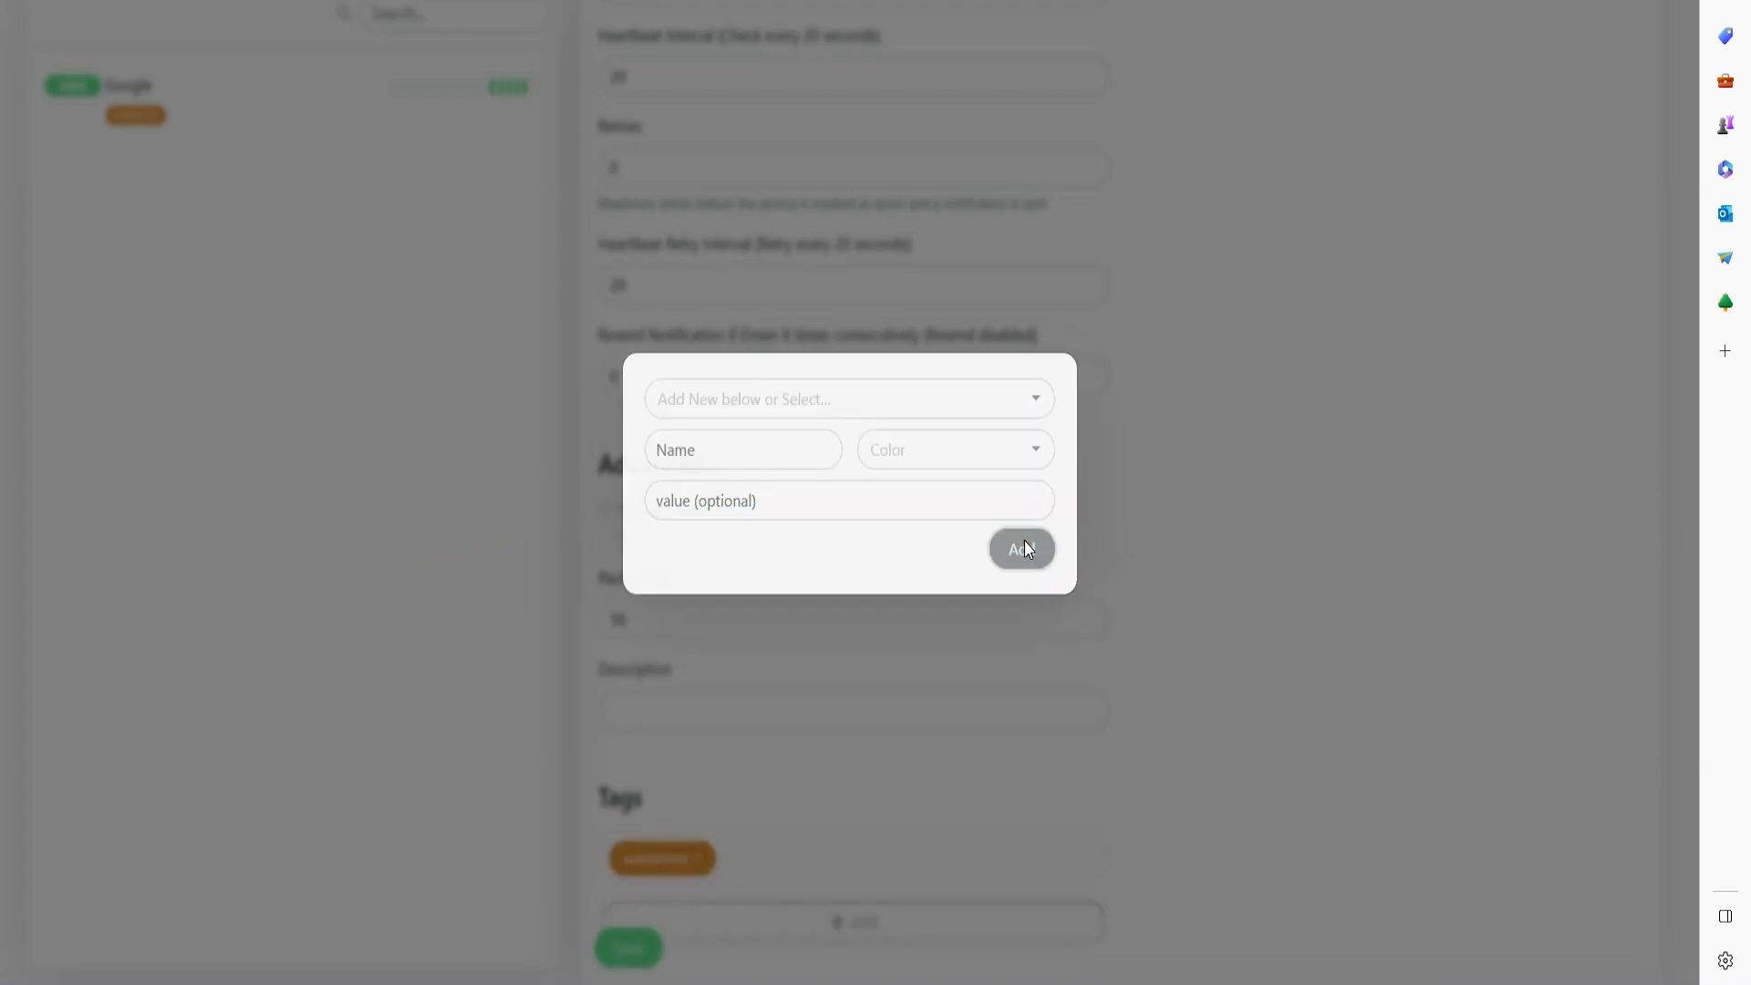
scroll(1232, 665, down, 1)
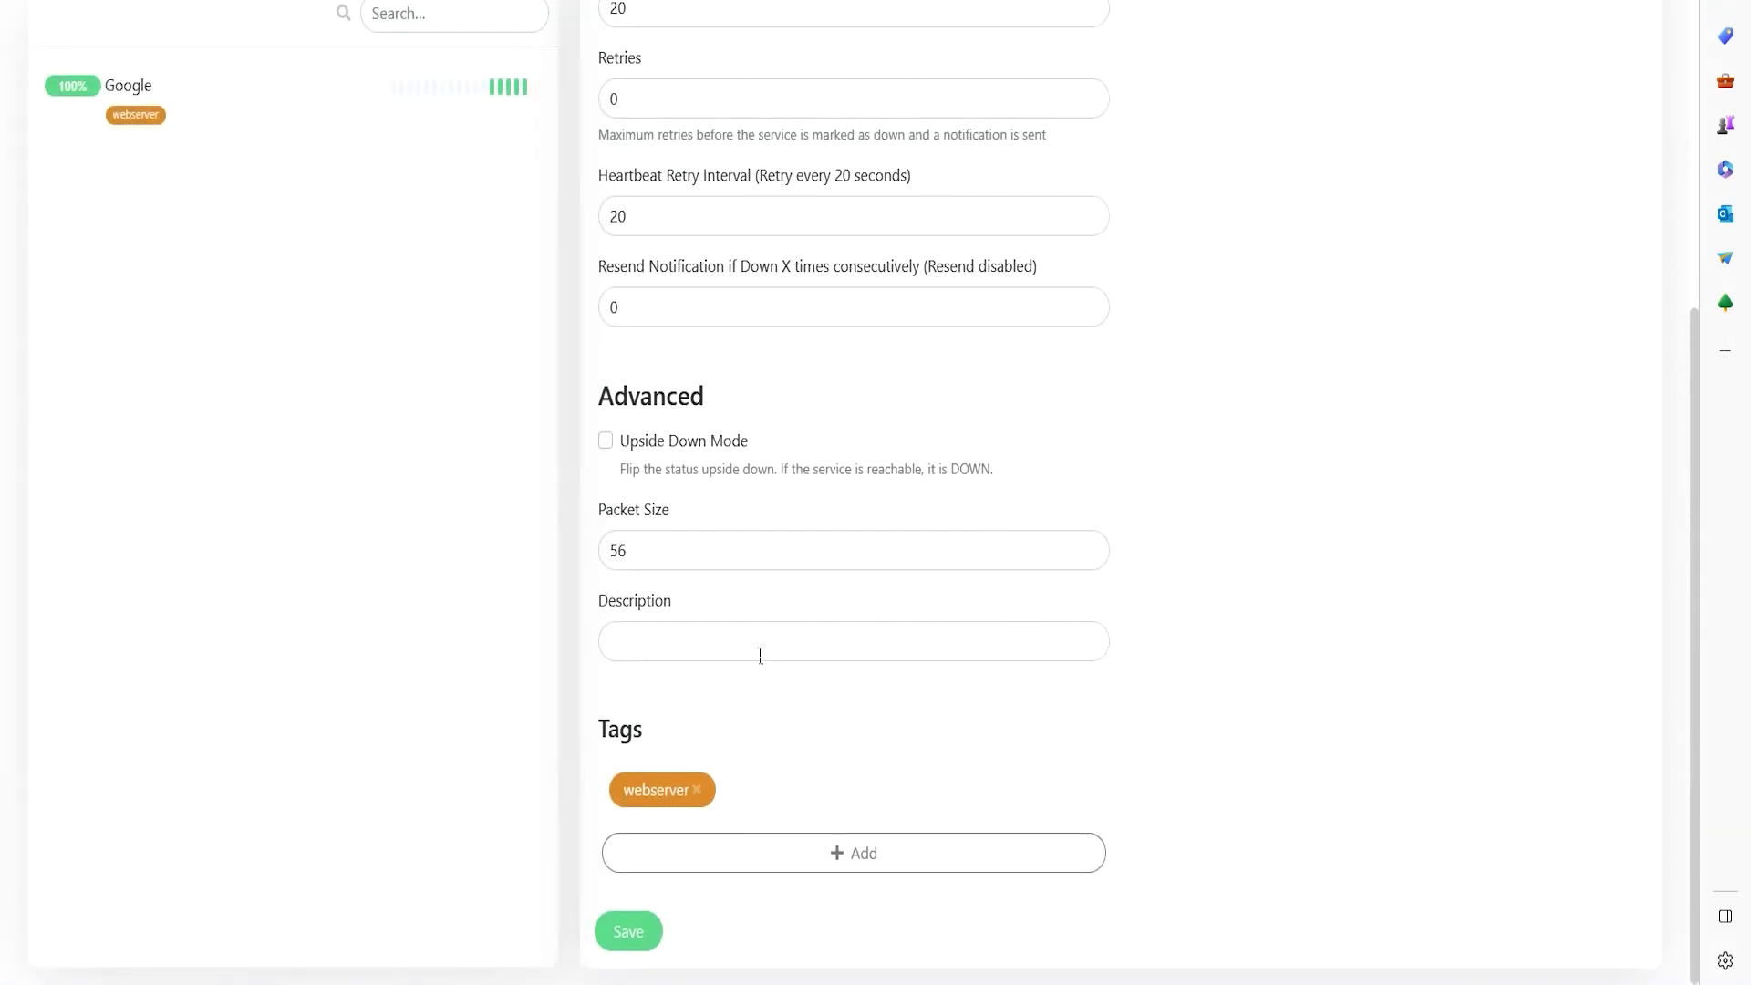
click(626, 930)
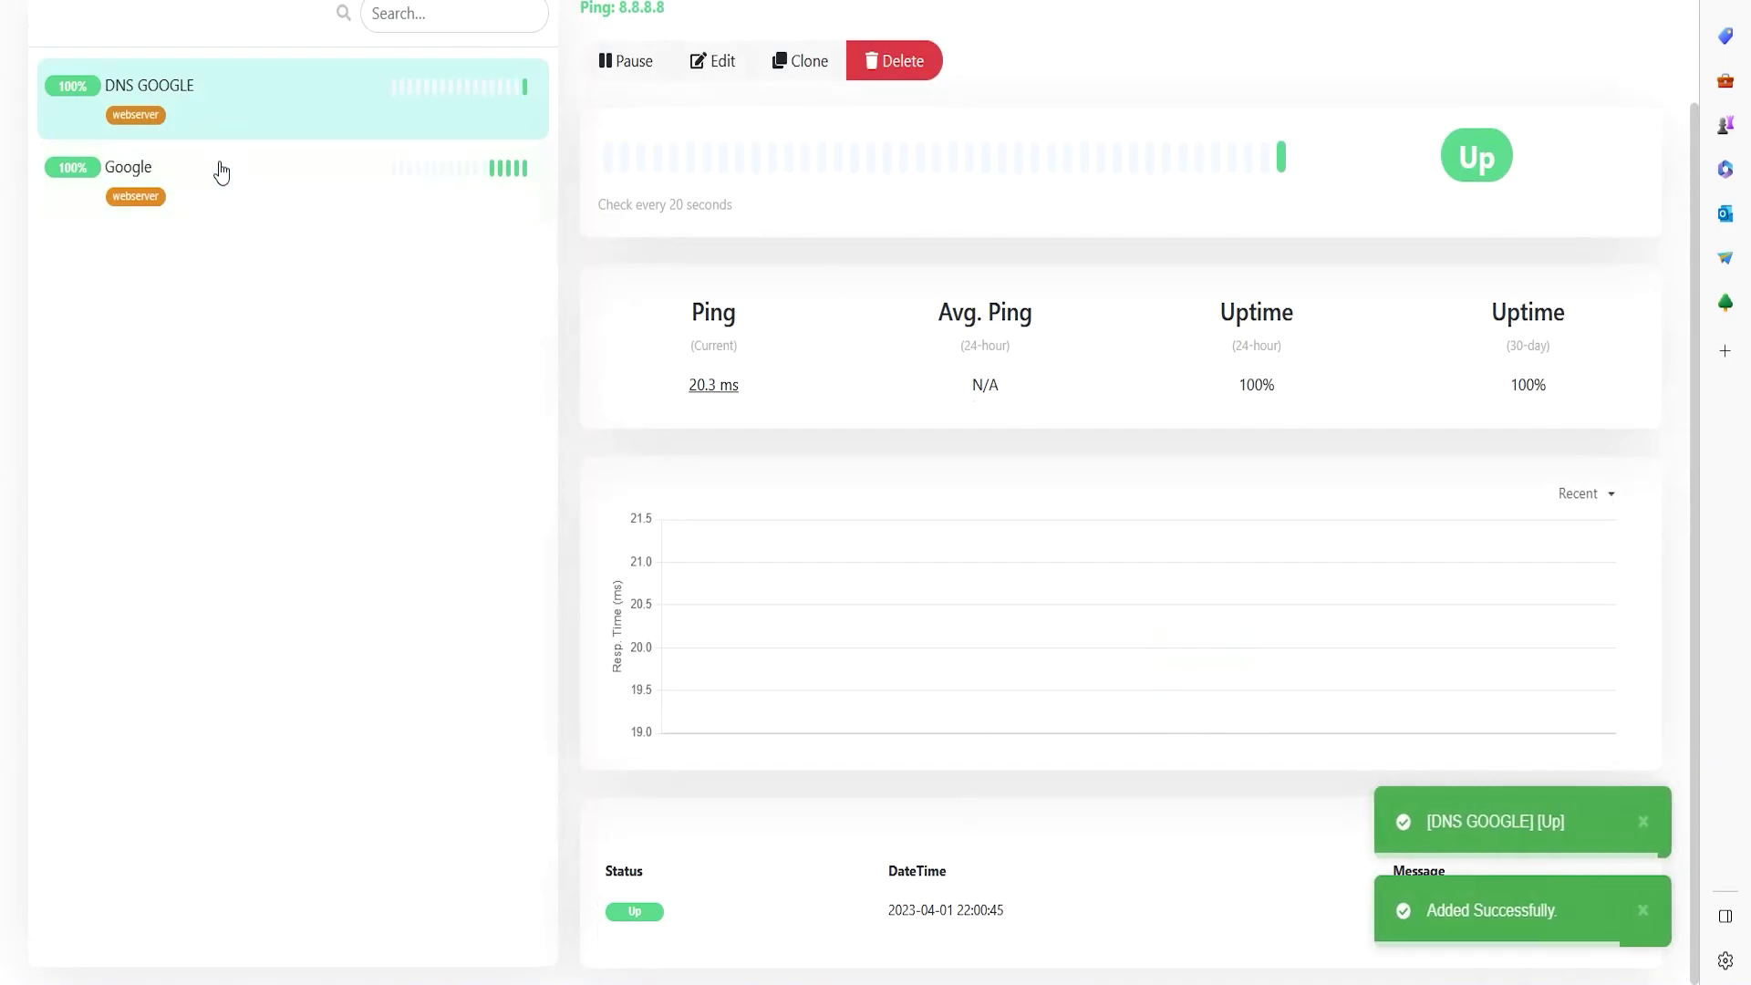
scroll(217, 139, up, 3)
click(186, 315)
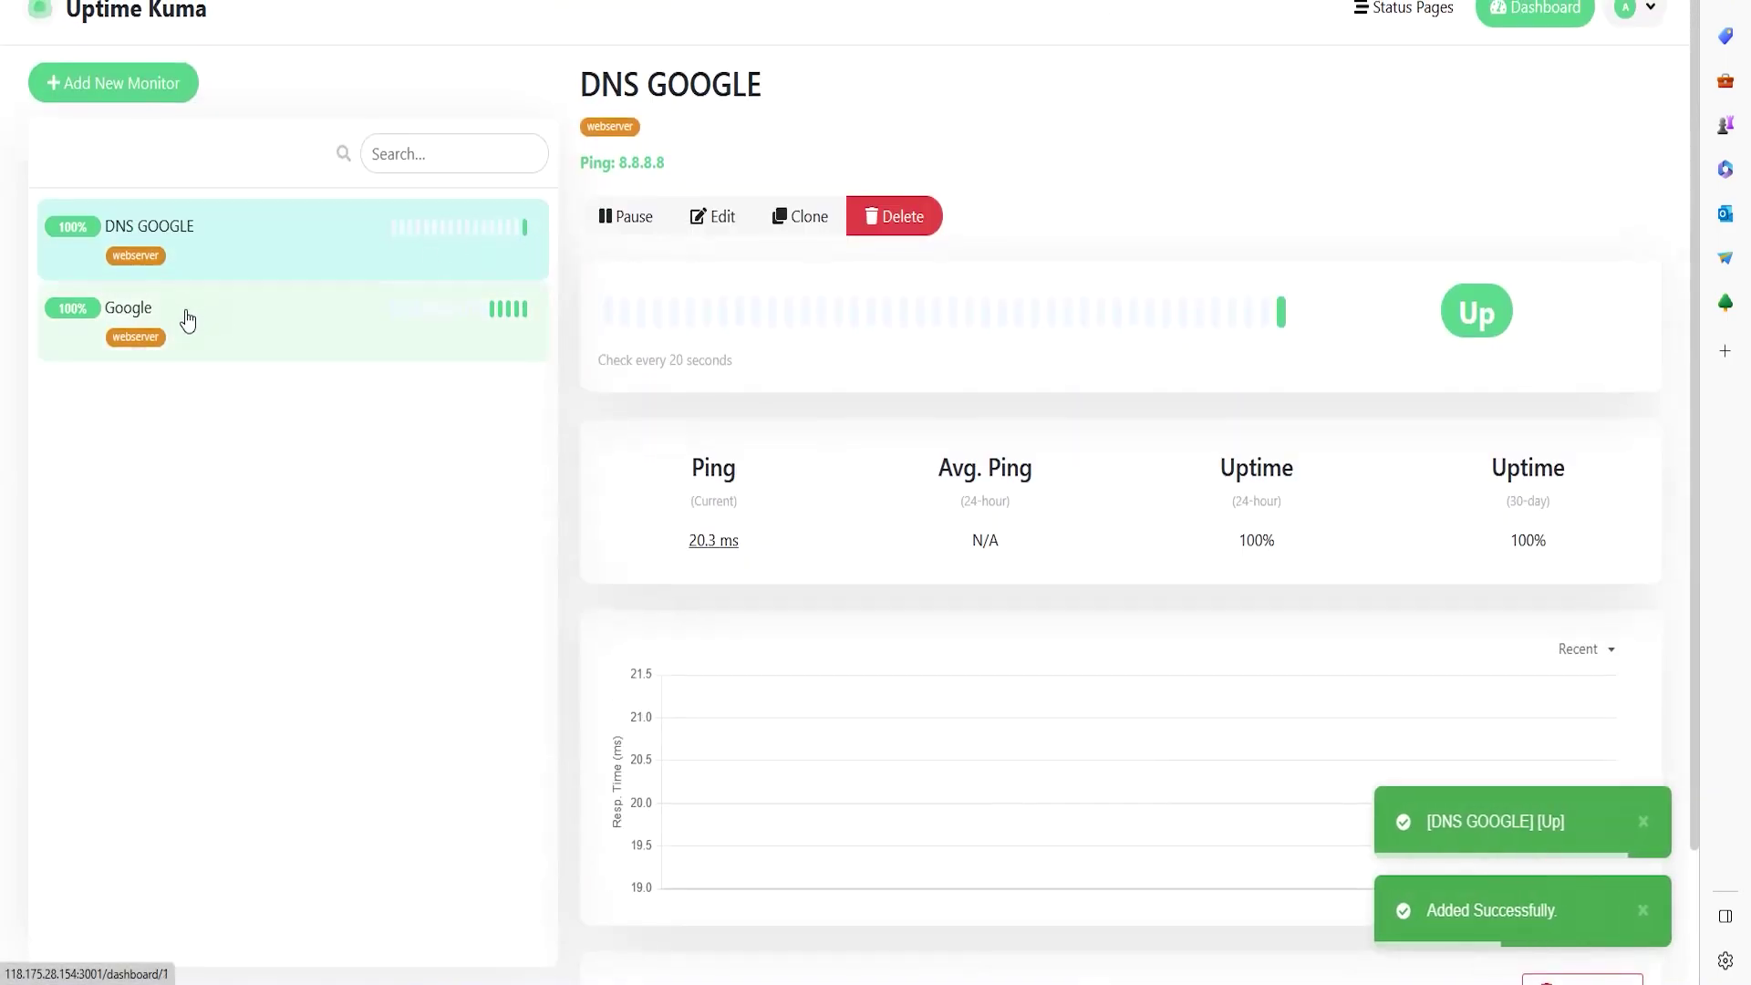
scroll(1201, 602, down, 3)
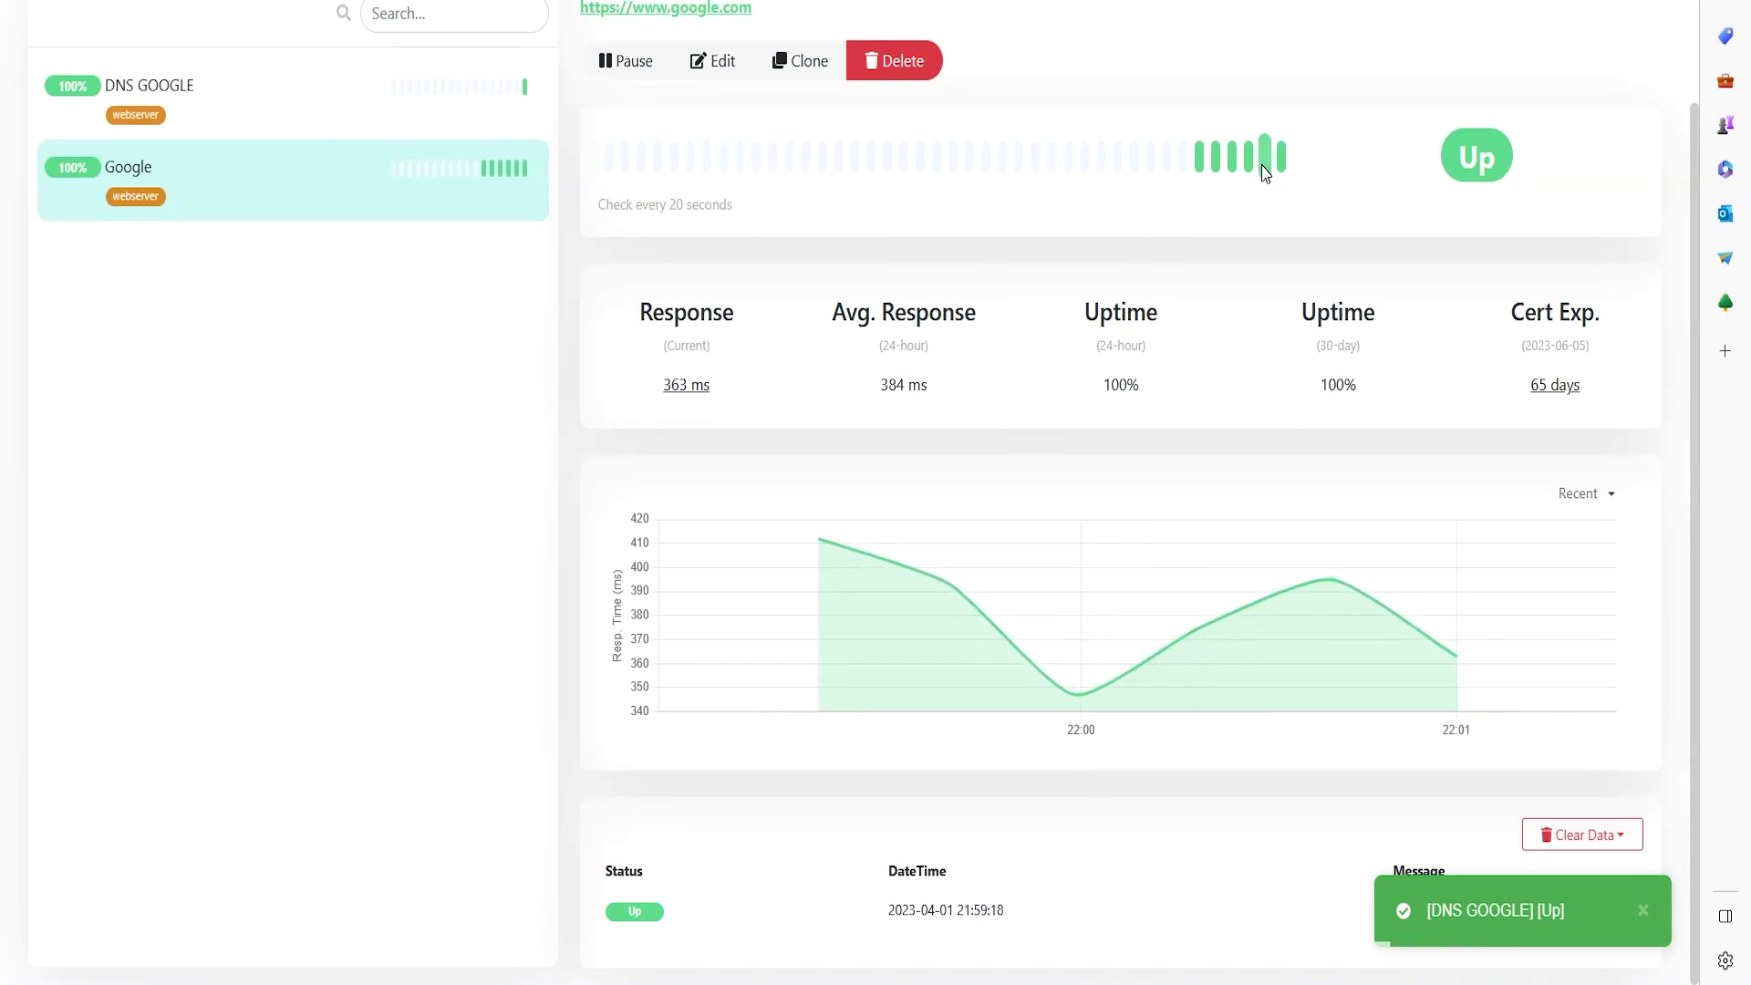
drag(1515, 310, 1620, 367)
click(1610, 317)
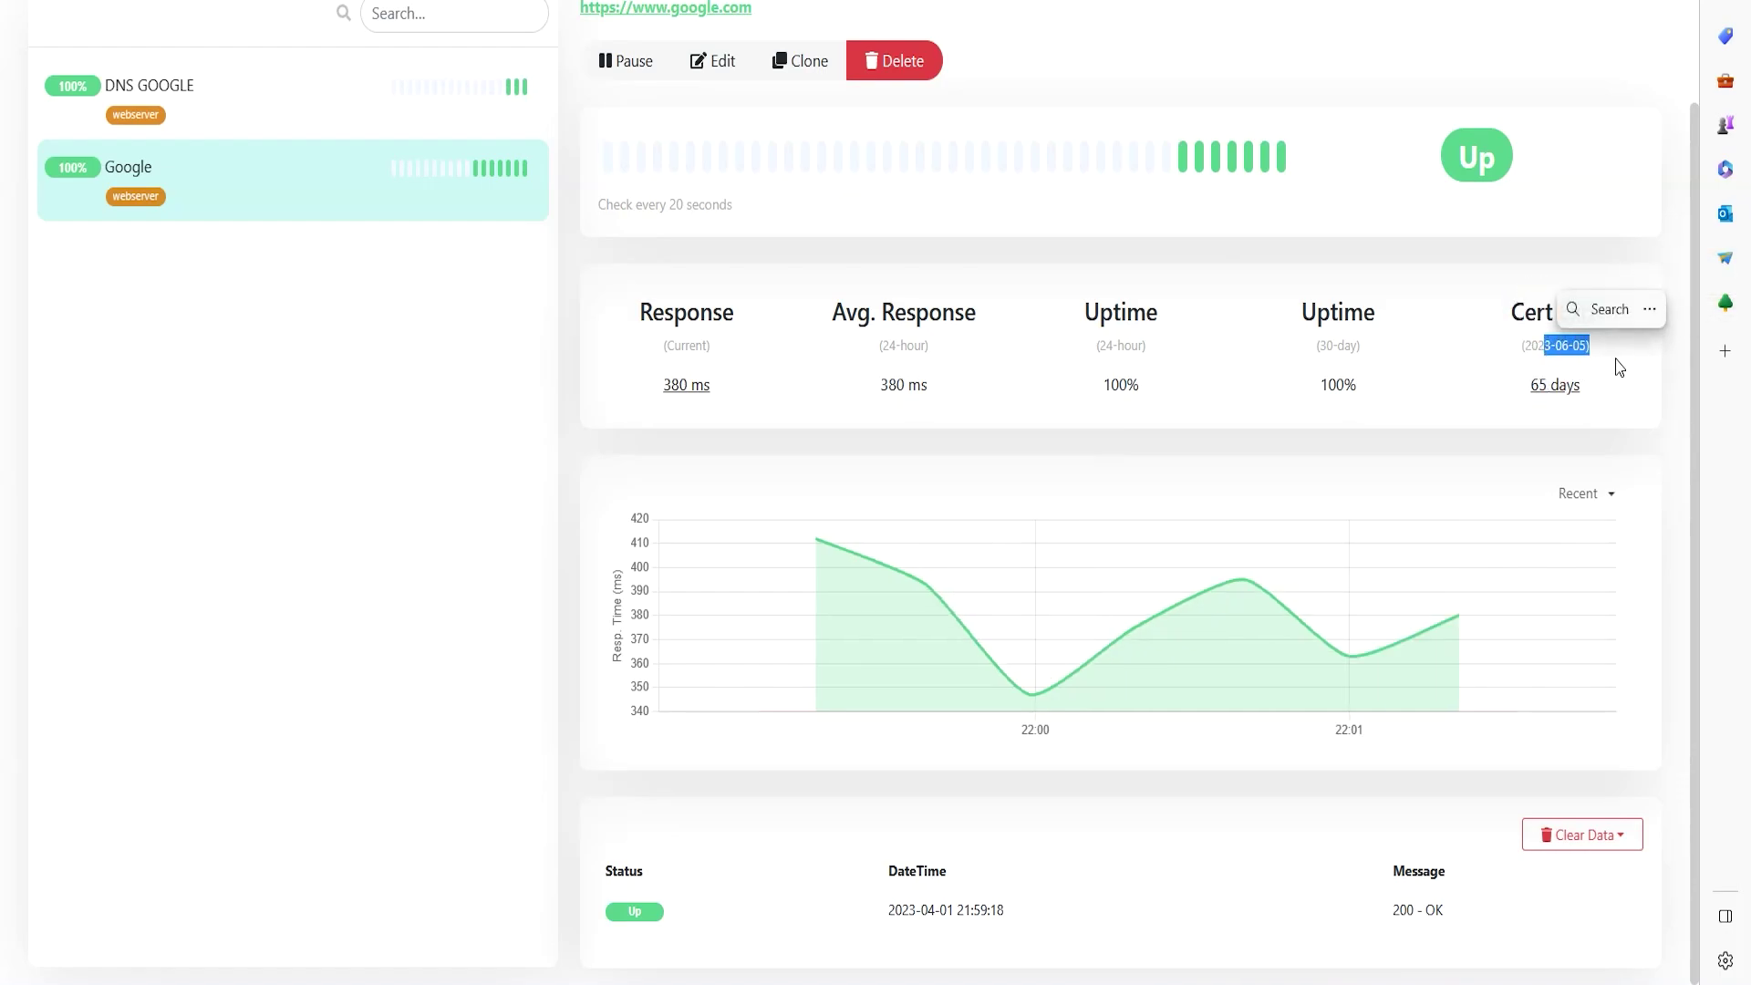
click(1635, 382)
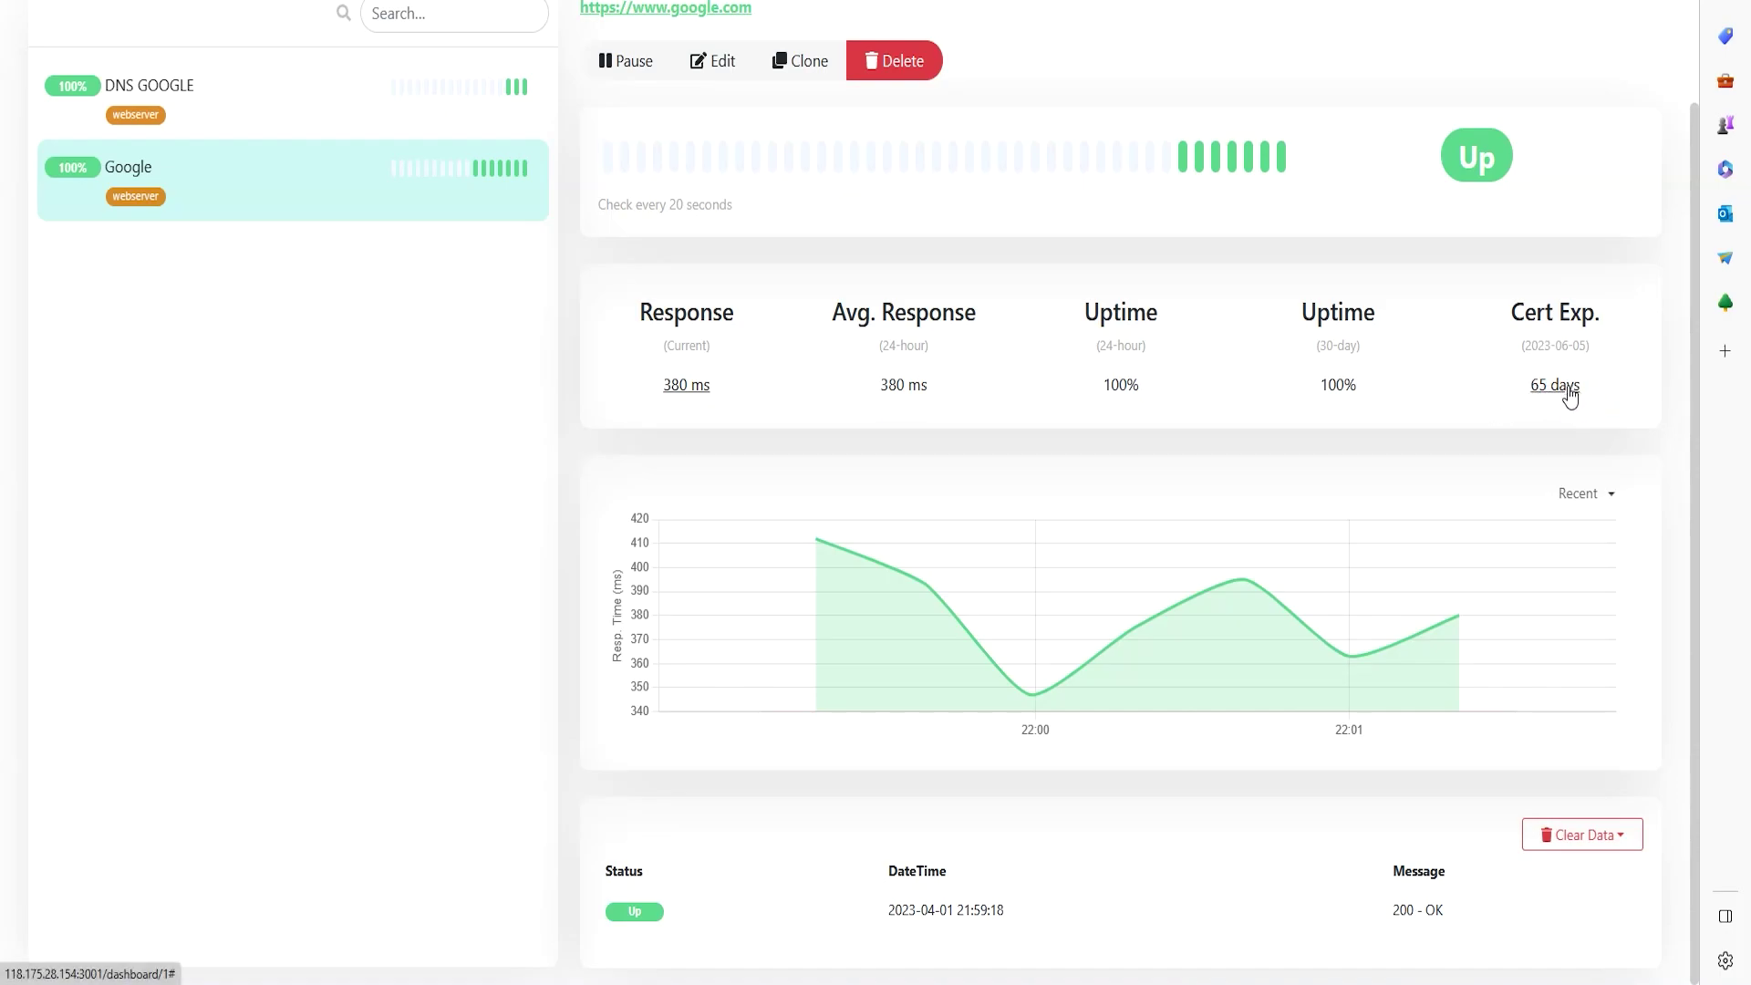
drag(1529, 385, 1591, 387)
click(1454, 450)
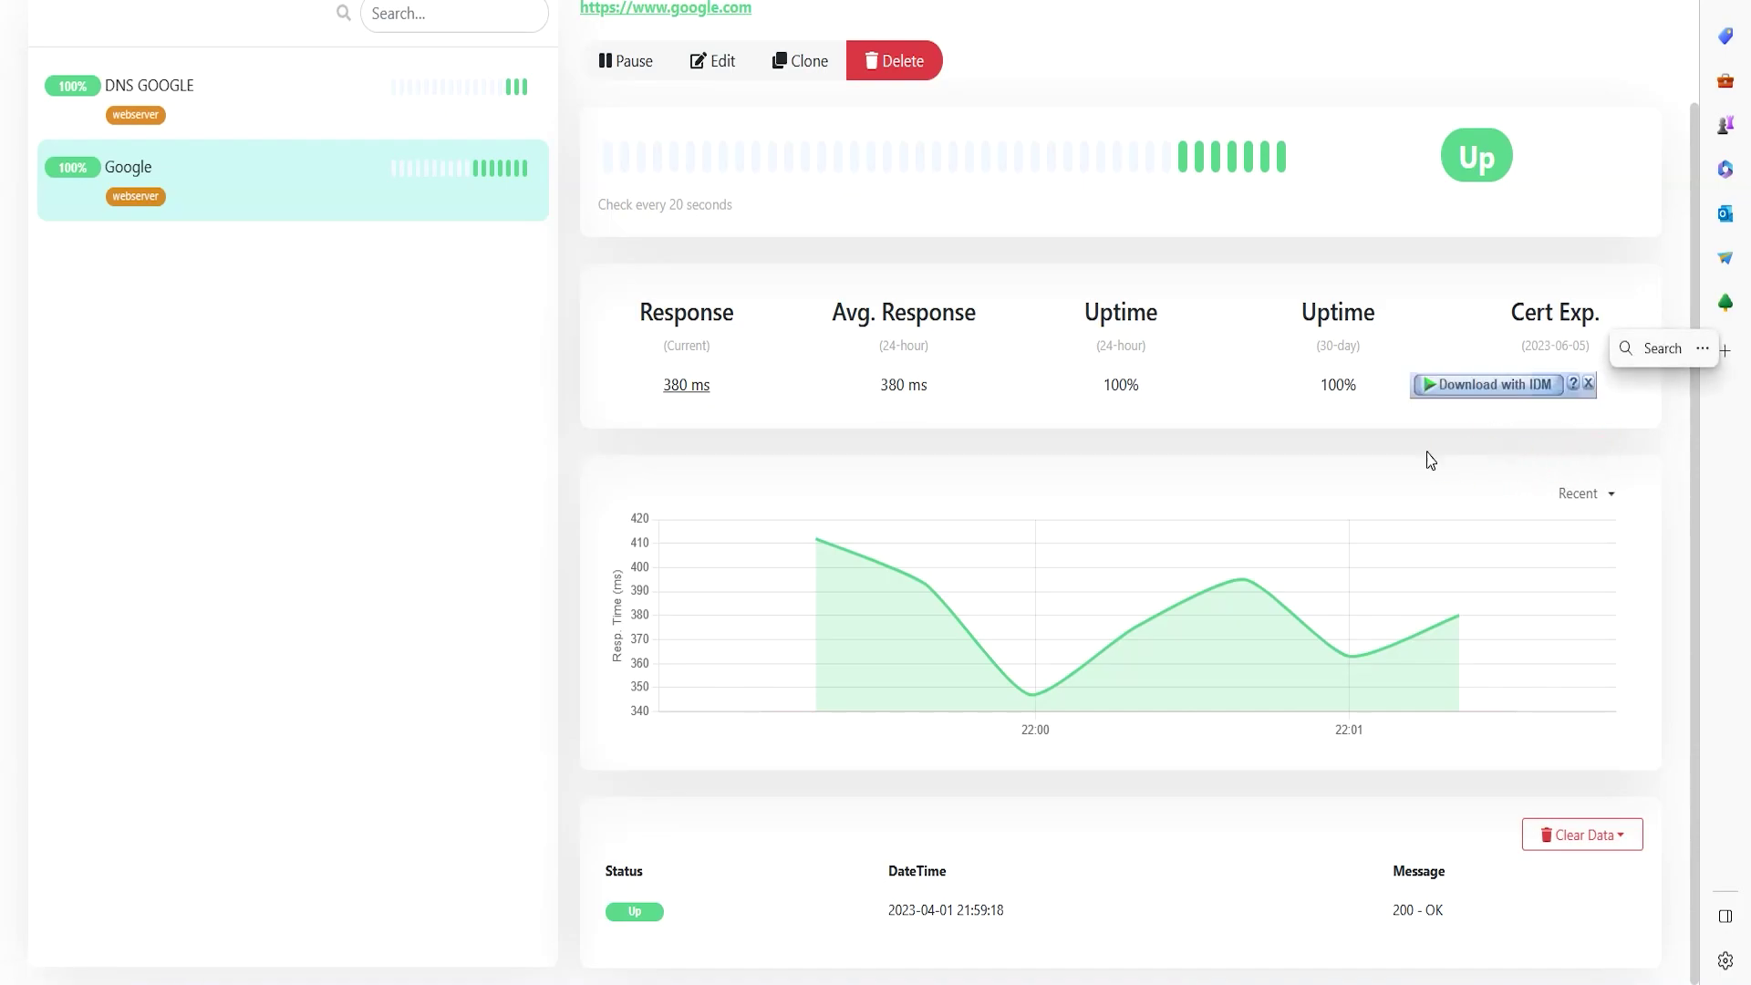
mouse_move(1319, 384)
mouse_down()
mouse_move(1358, 380)
mouse_move(1355, 357)
mouse_move(1319, 344)
mouse_move(1359, 347)
mouse_move(1338, 389)
mouse_move(1350, 376)
mouse_up()
click(1382, 365)
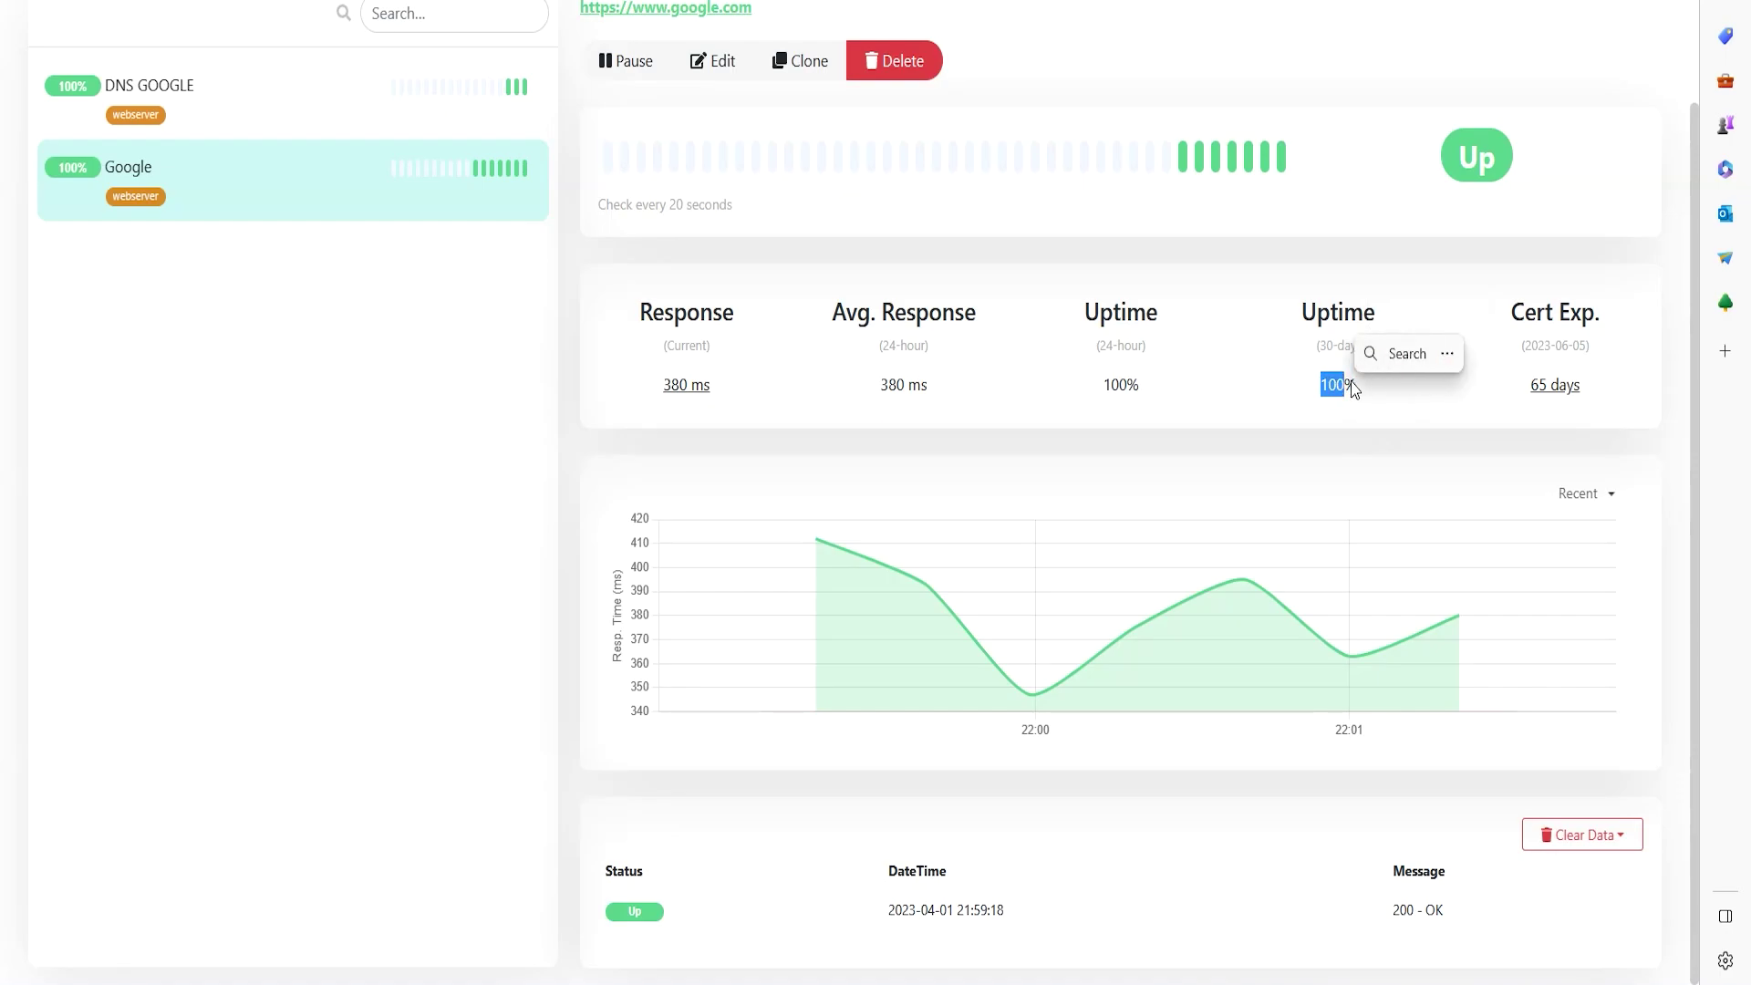
drag(1088, 389, 1122, 379)
click(1119, 376)
drag(1322, 393, 1384, 386)
double_click(1115, 384)
drag(1144, 381, 1126, 364)
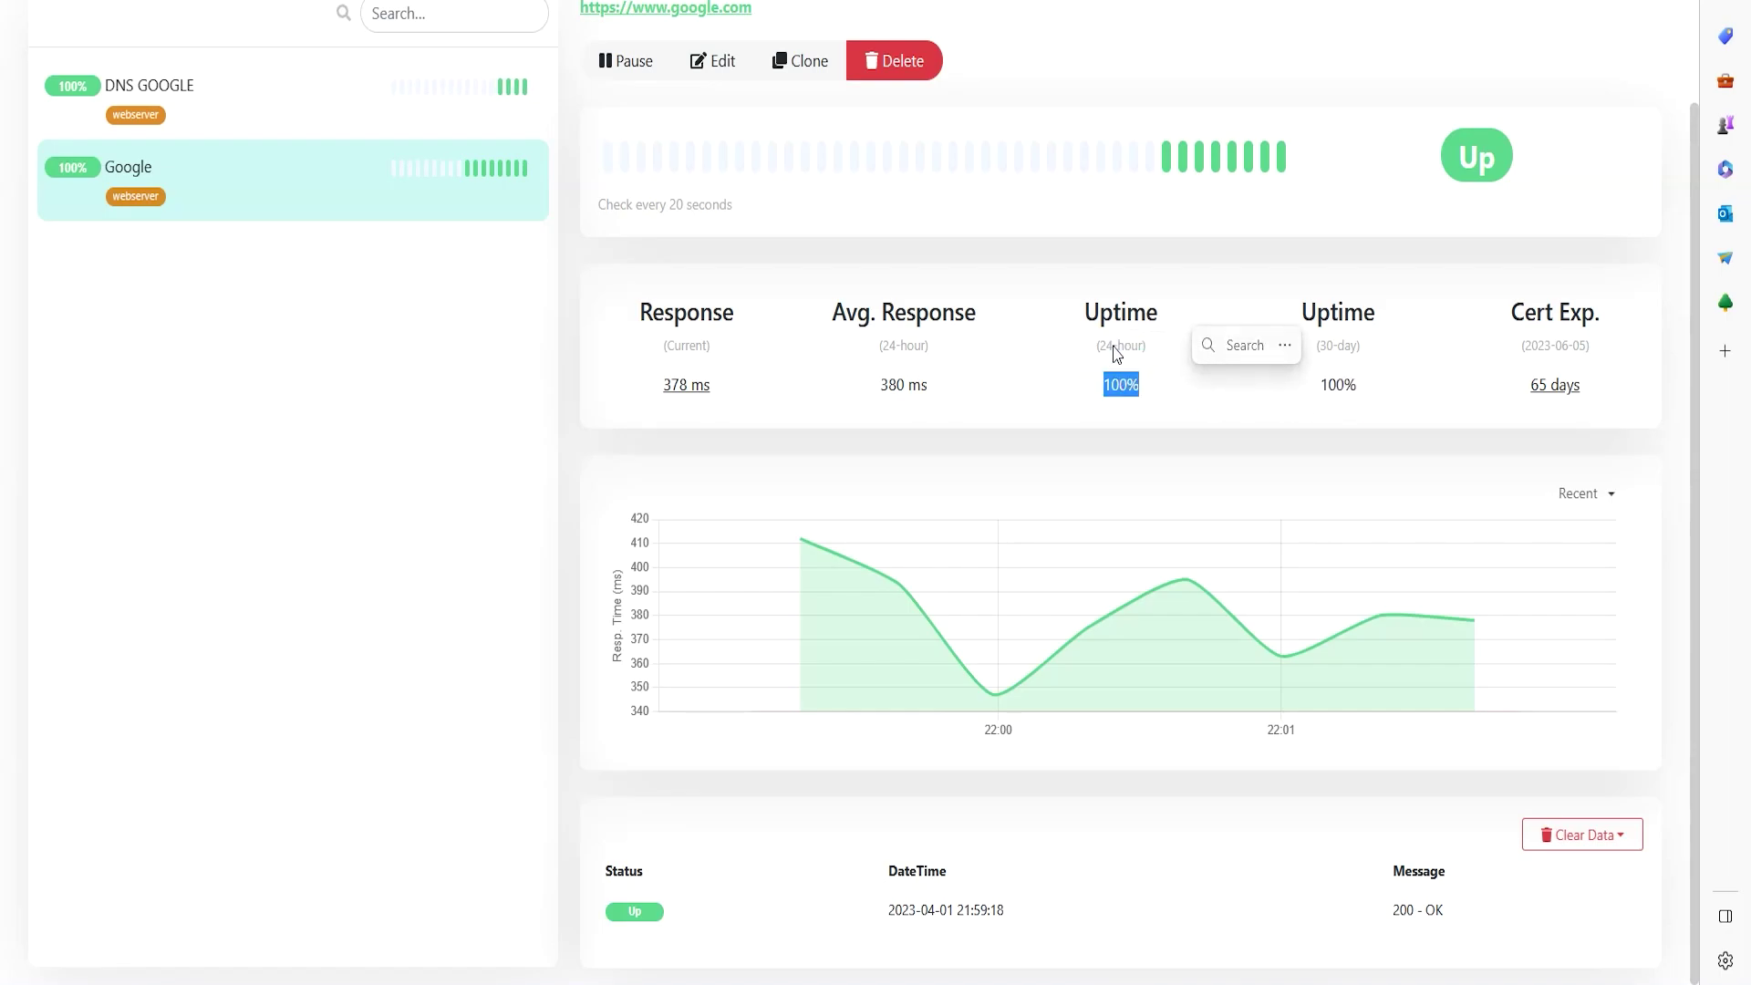
drag(881, 385, 939, 394)
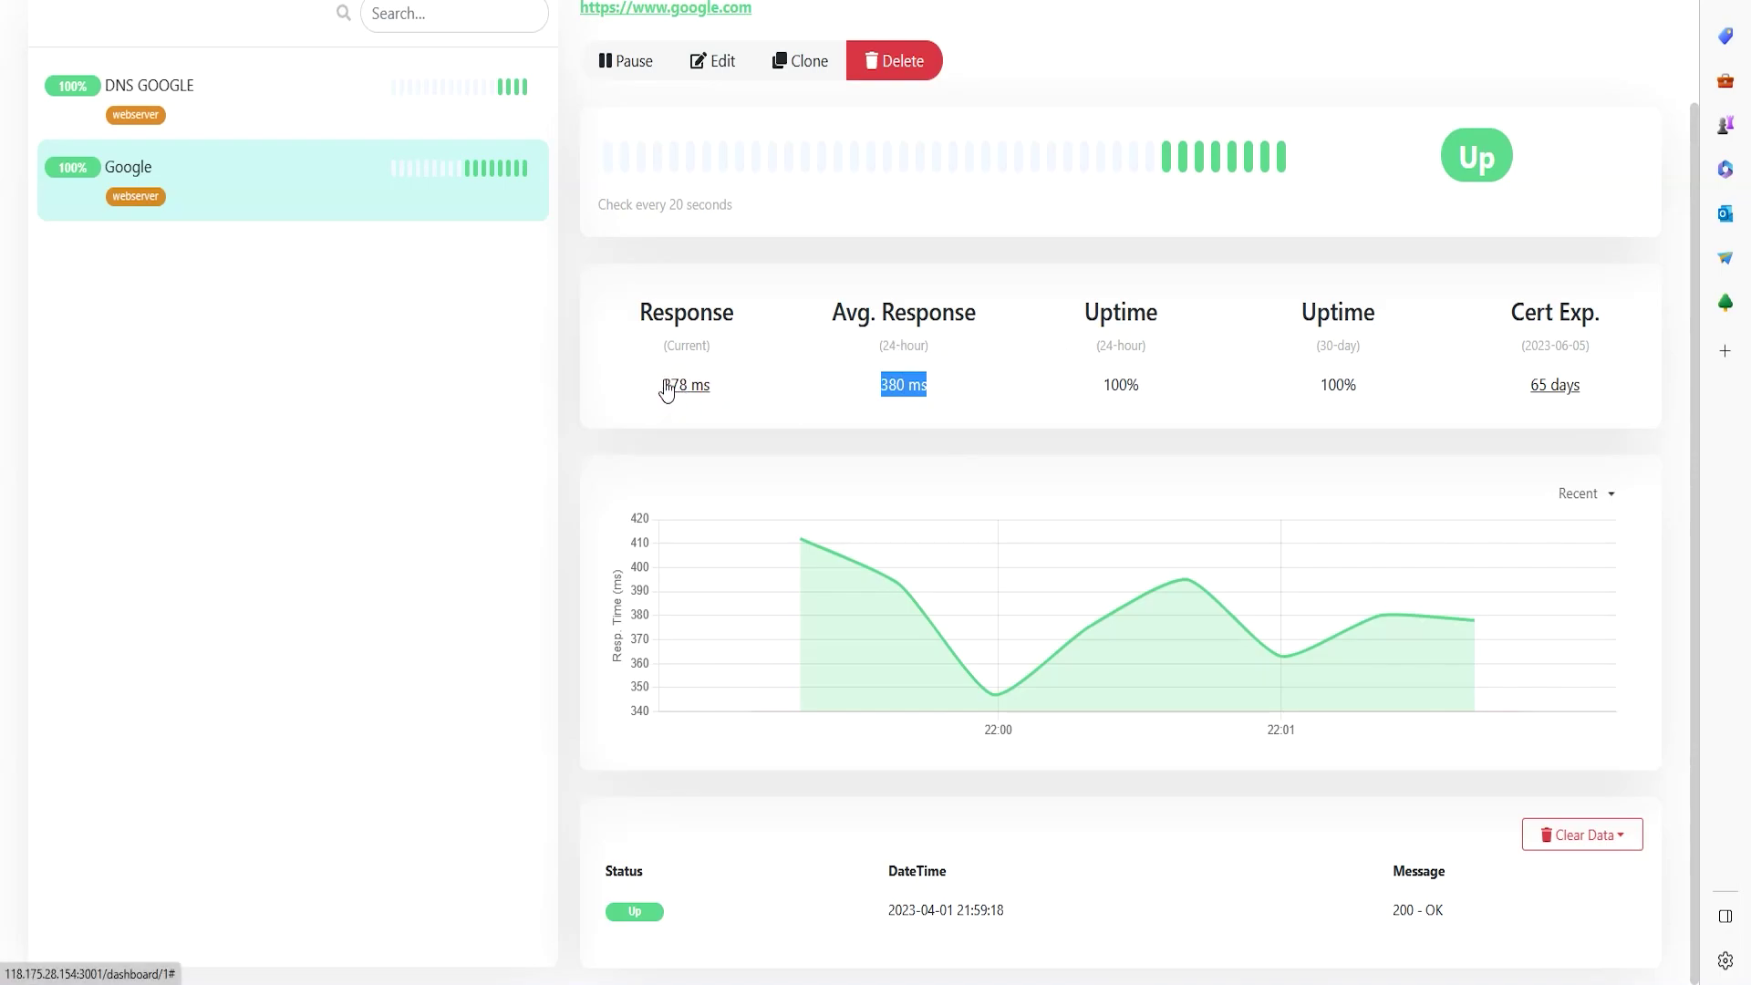
scroll(457, 398, up, 2)
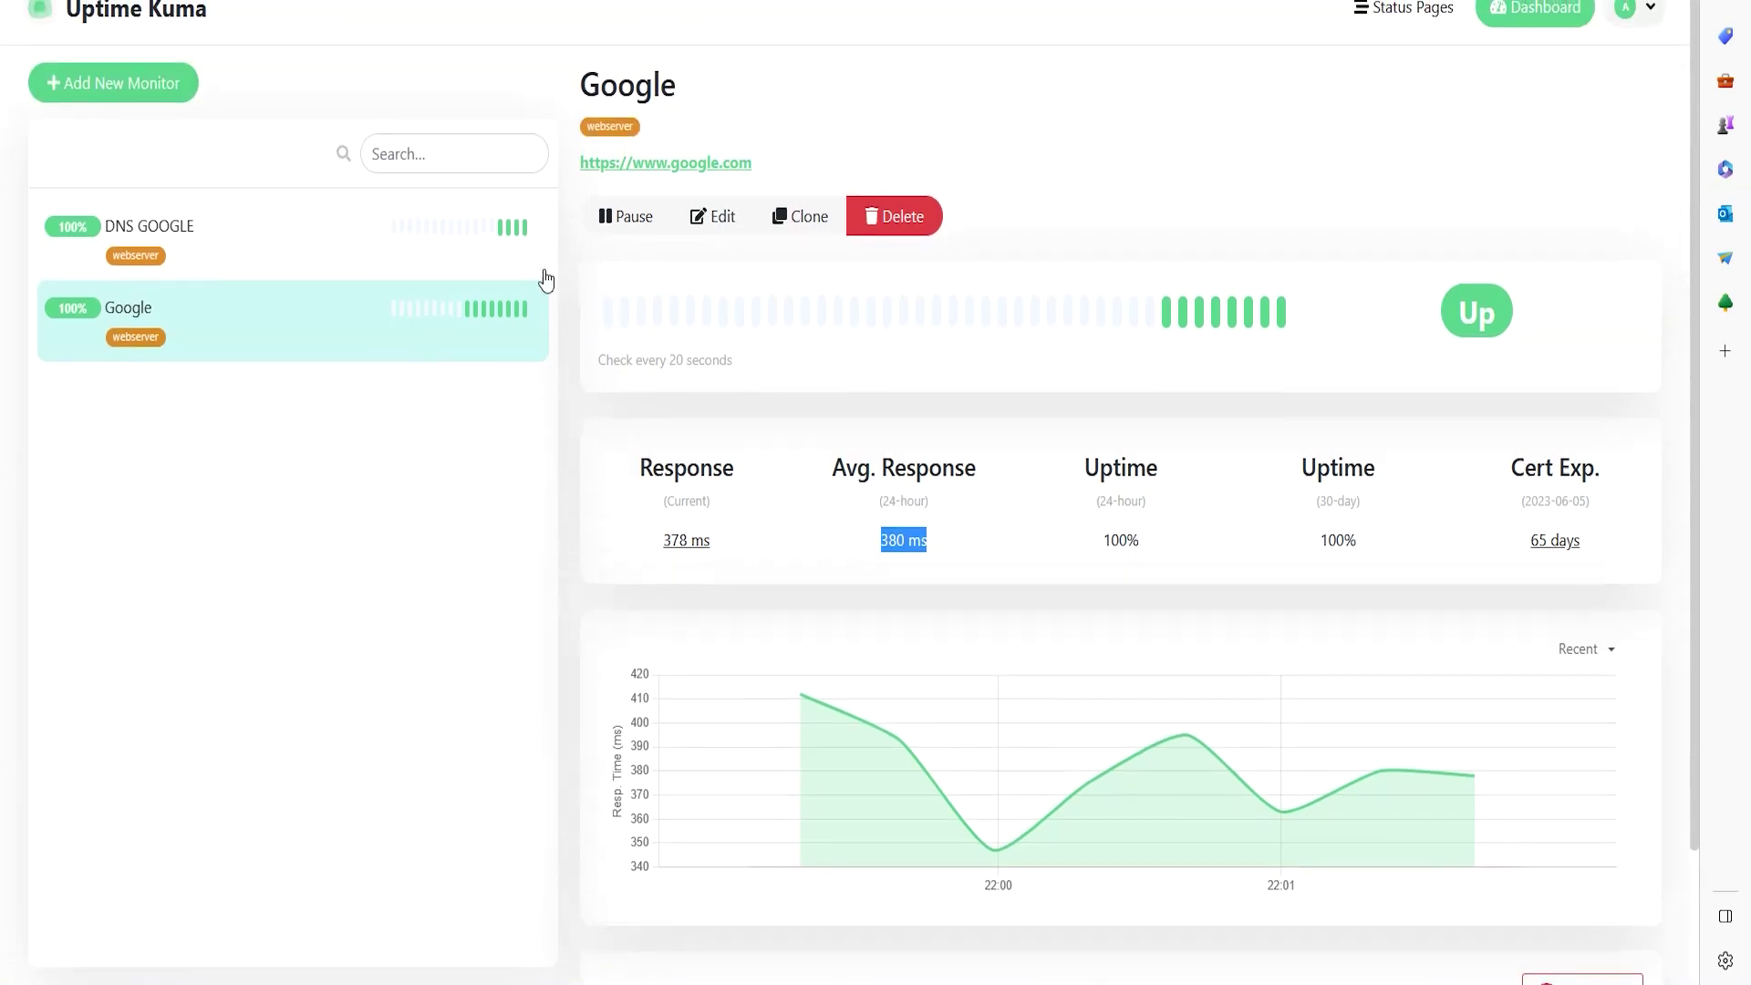
click(283, 258)
scroll(919, 480, down, 2)
mouse_move(1313, 626)
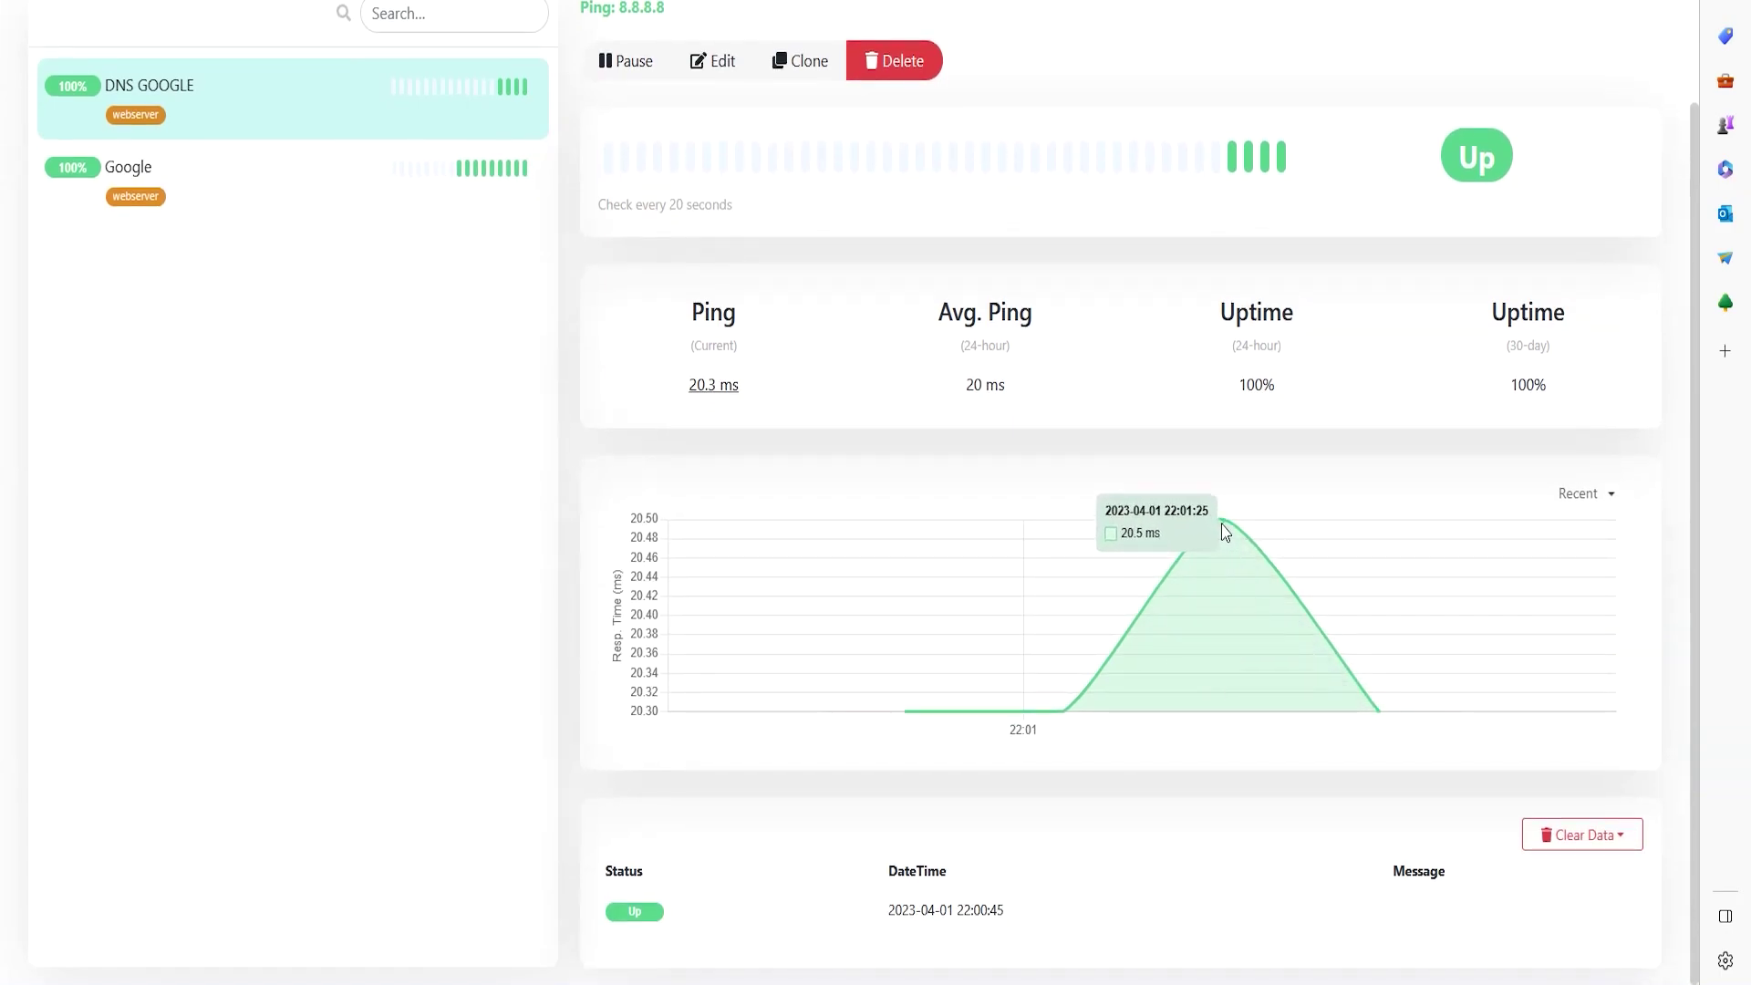
scroll(1151, 358, up, 2)
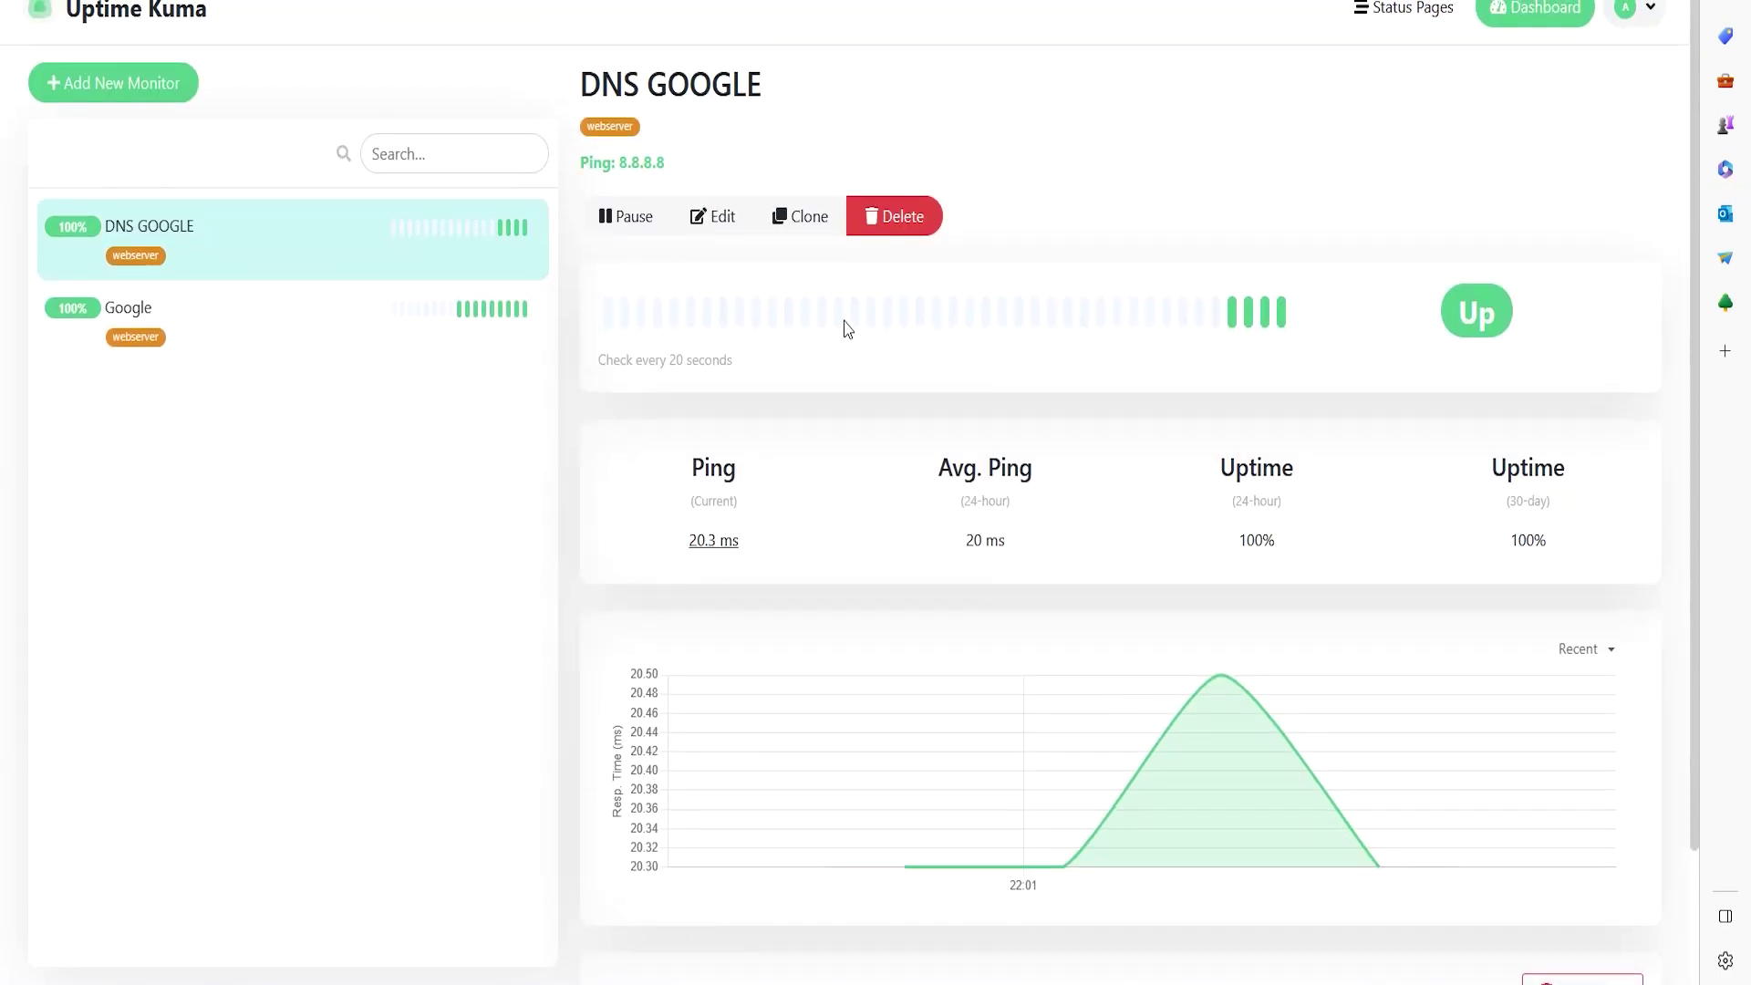
click(623, 219)
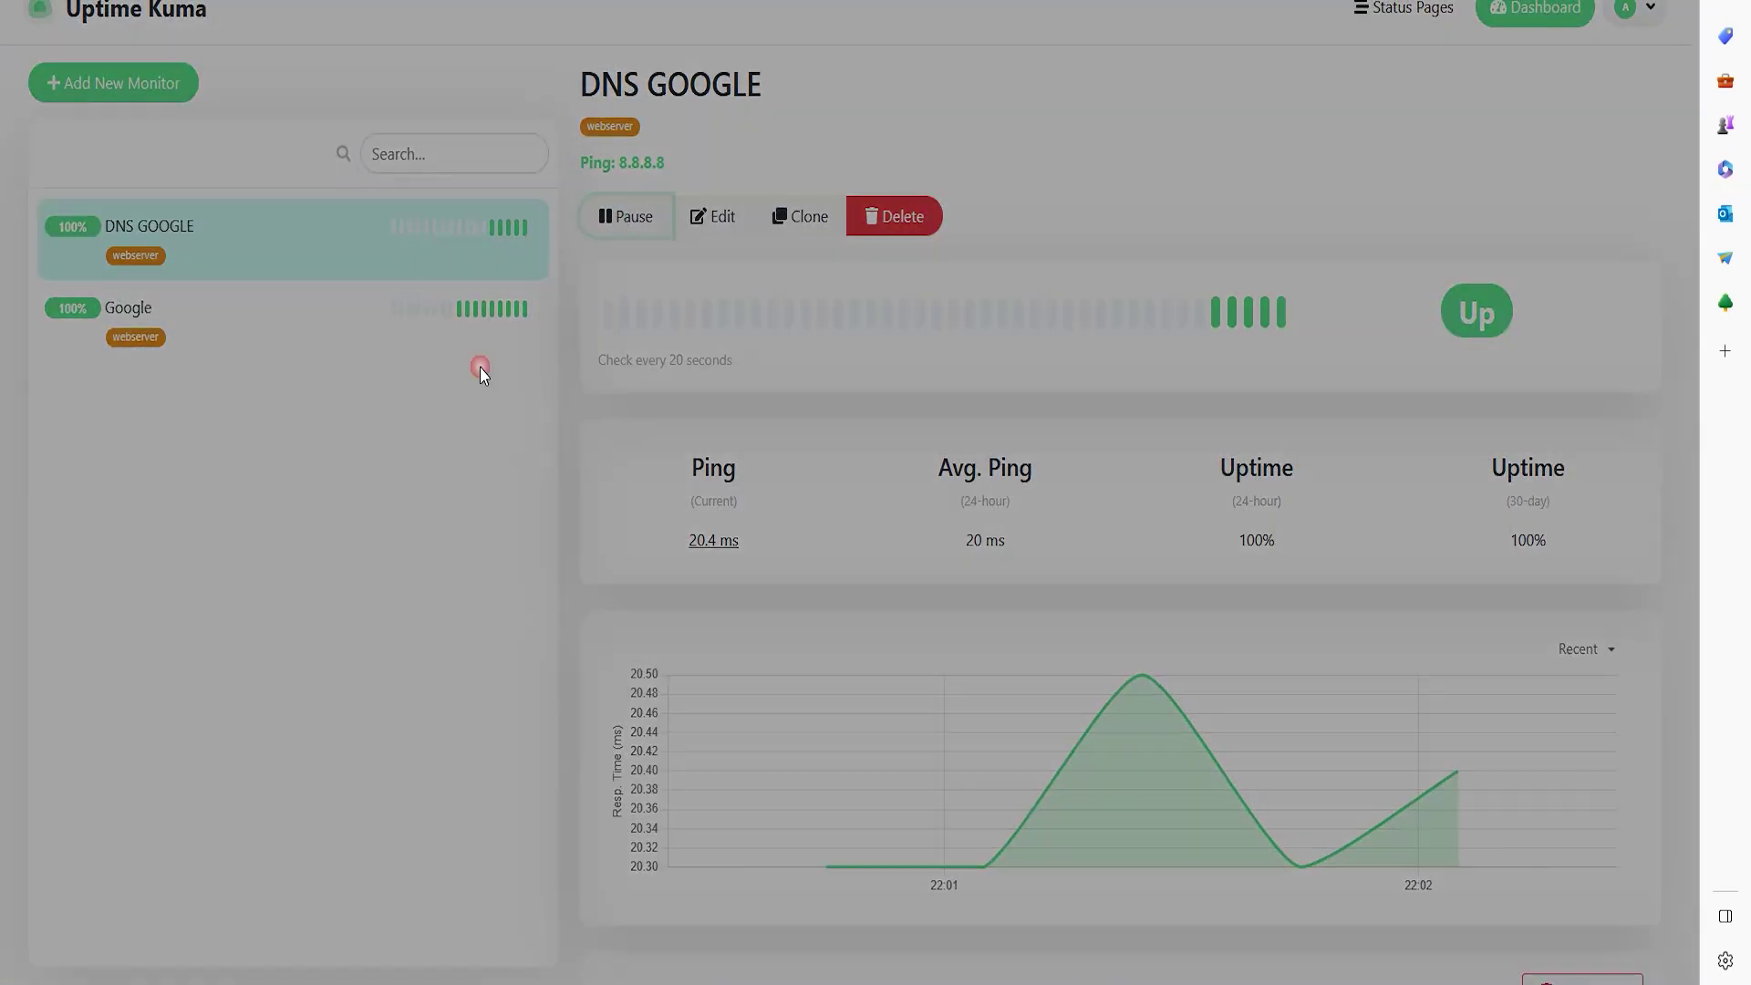
triple_click(825, 113)
click(967, 164)
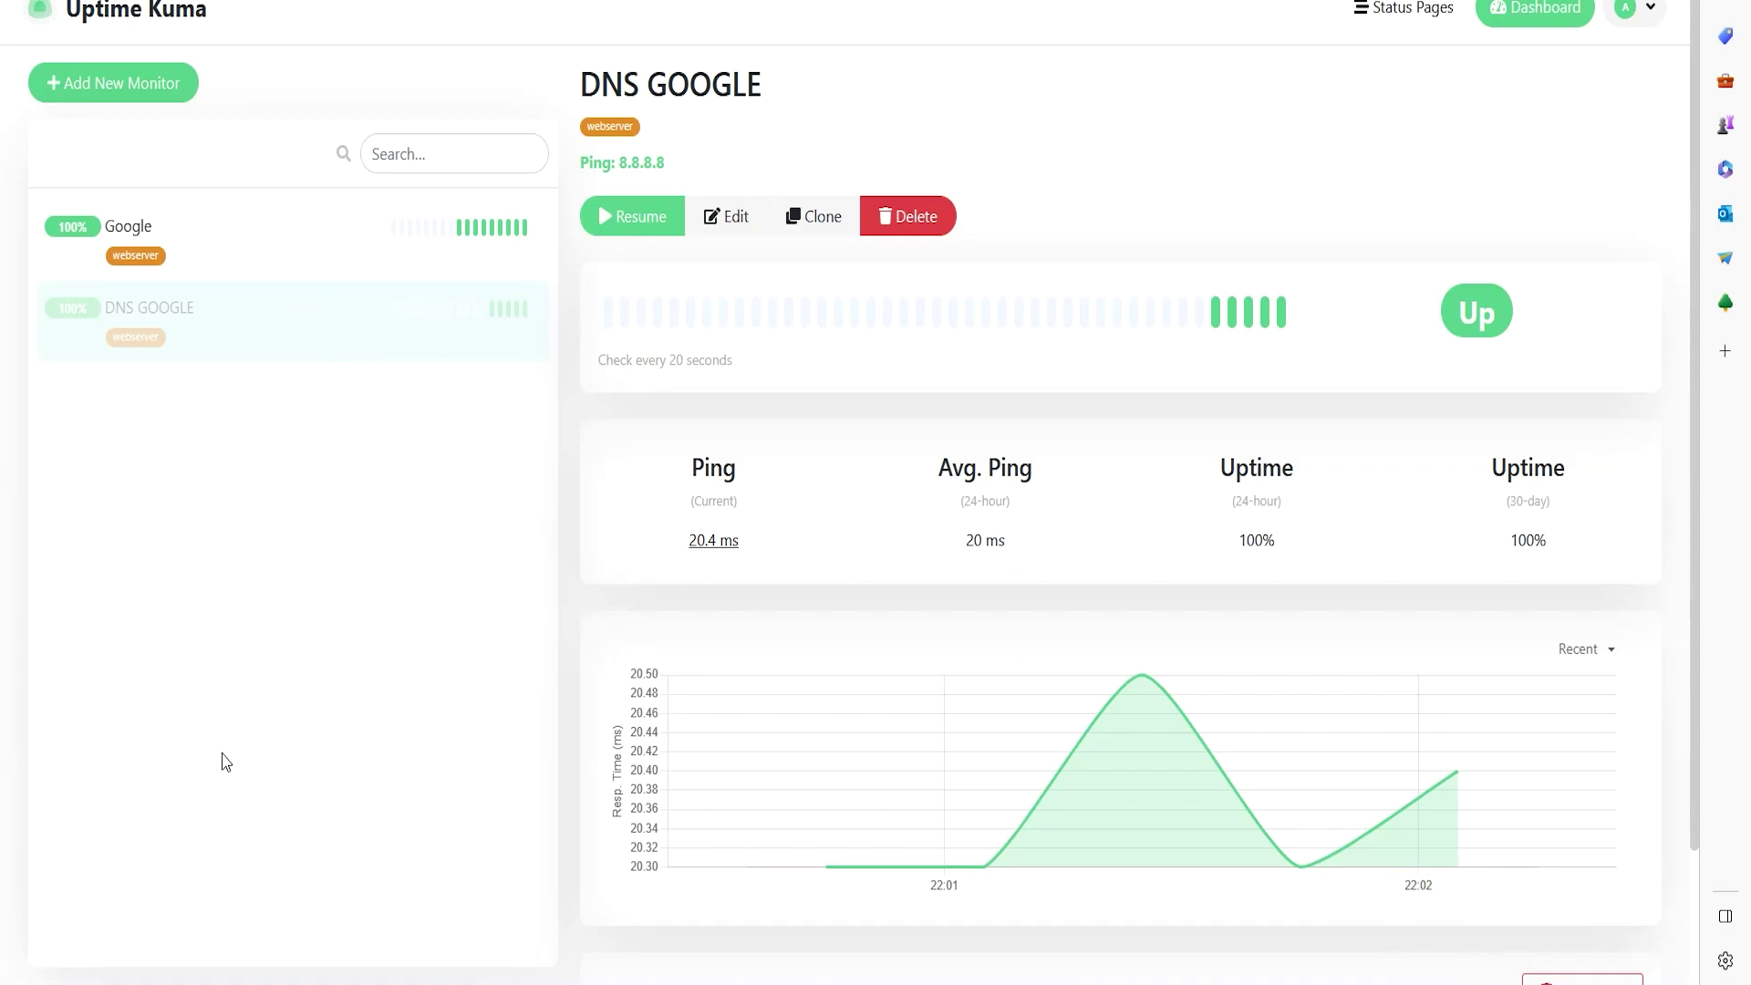
click(630, 227)
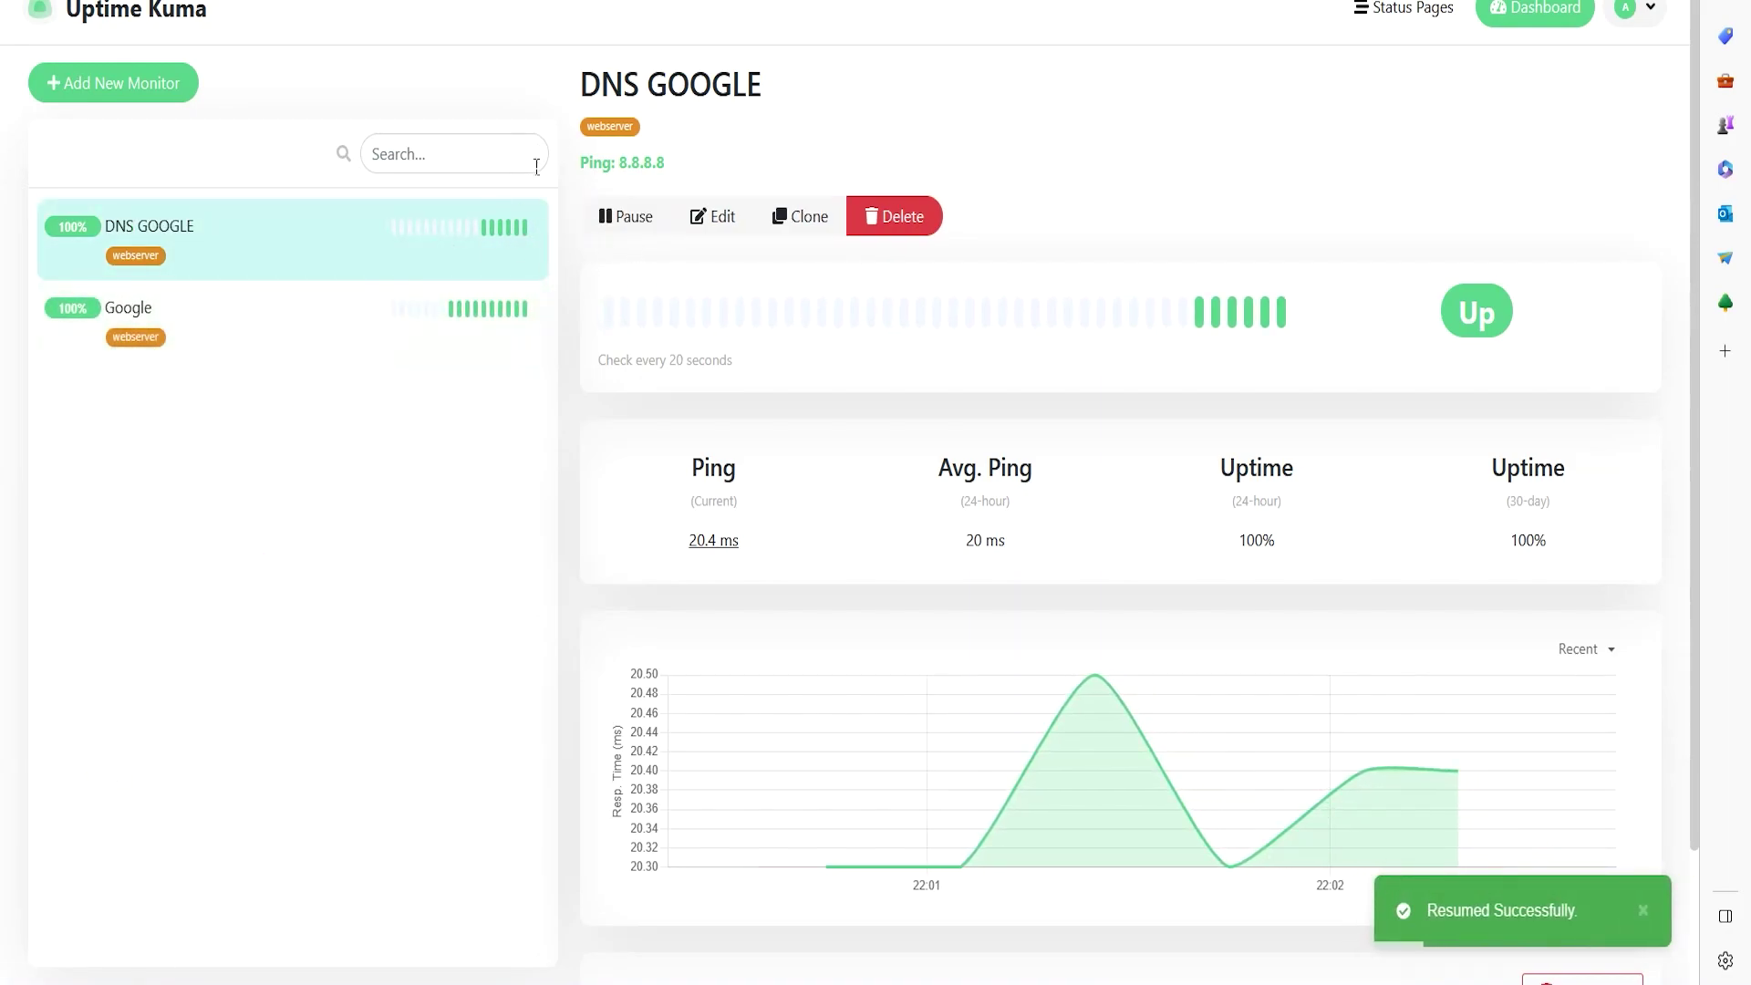
scroll(373, 480, down, 2)
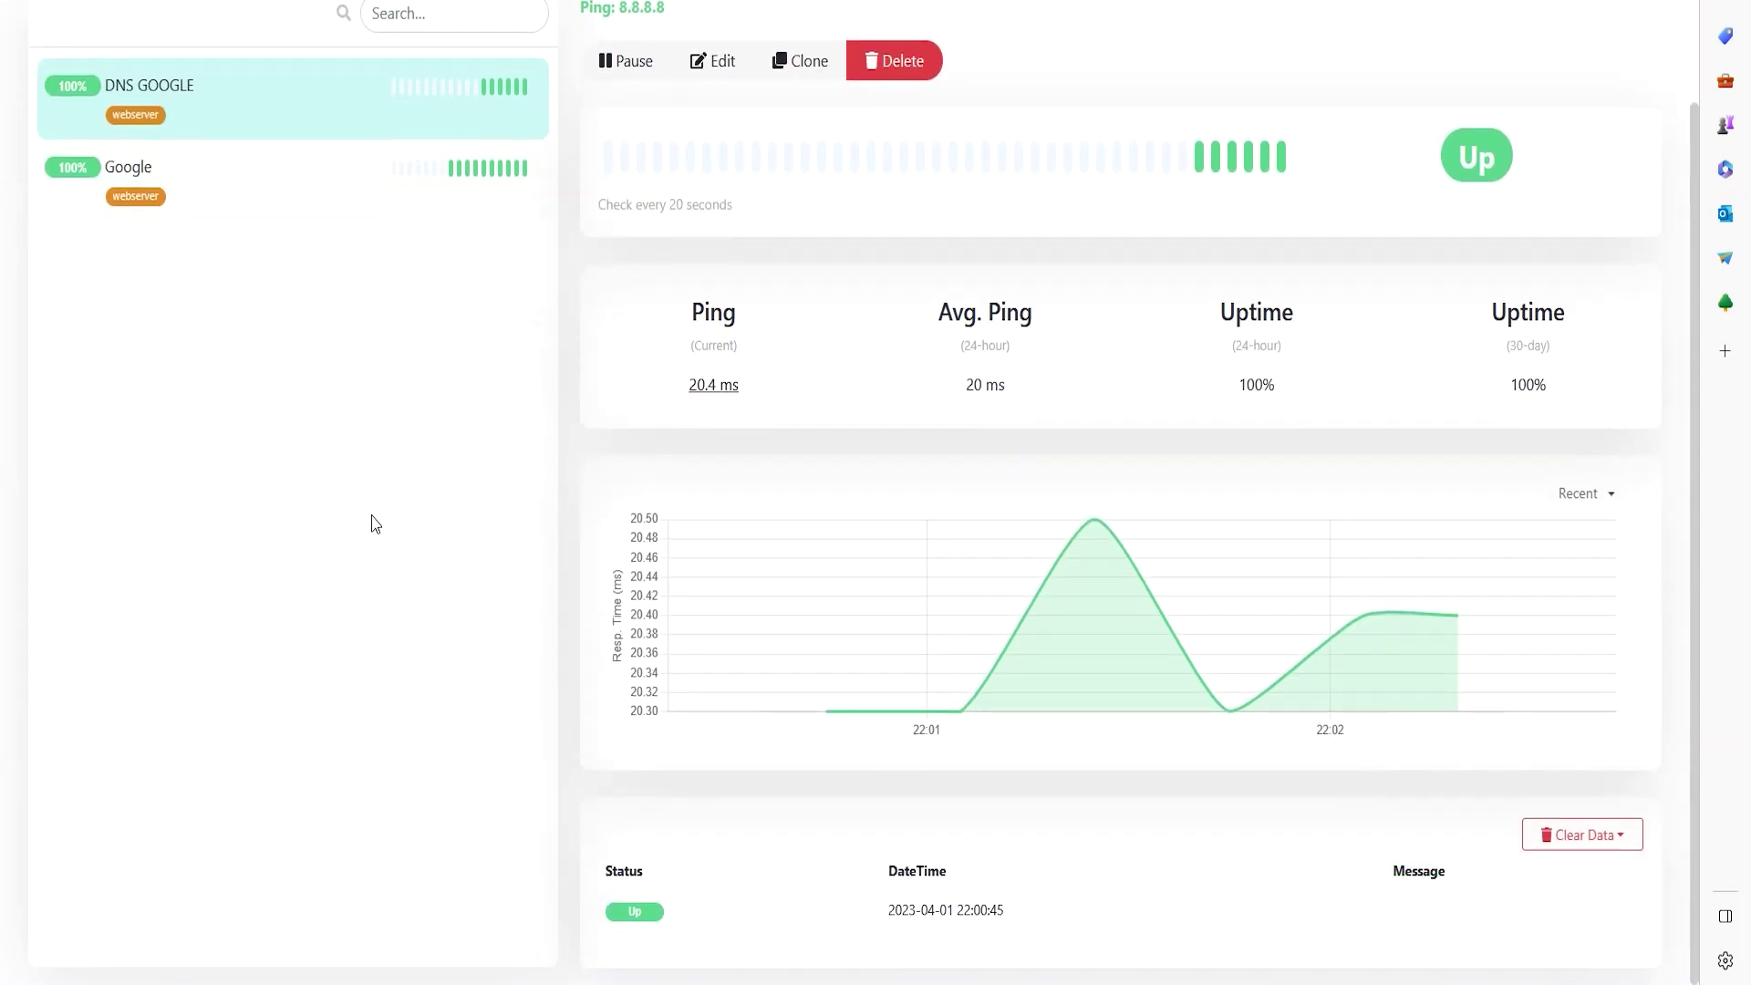
scroll(374, 523, up, 2)
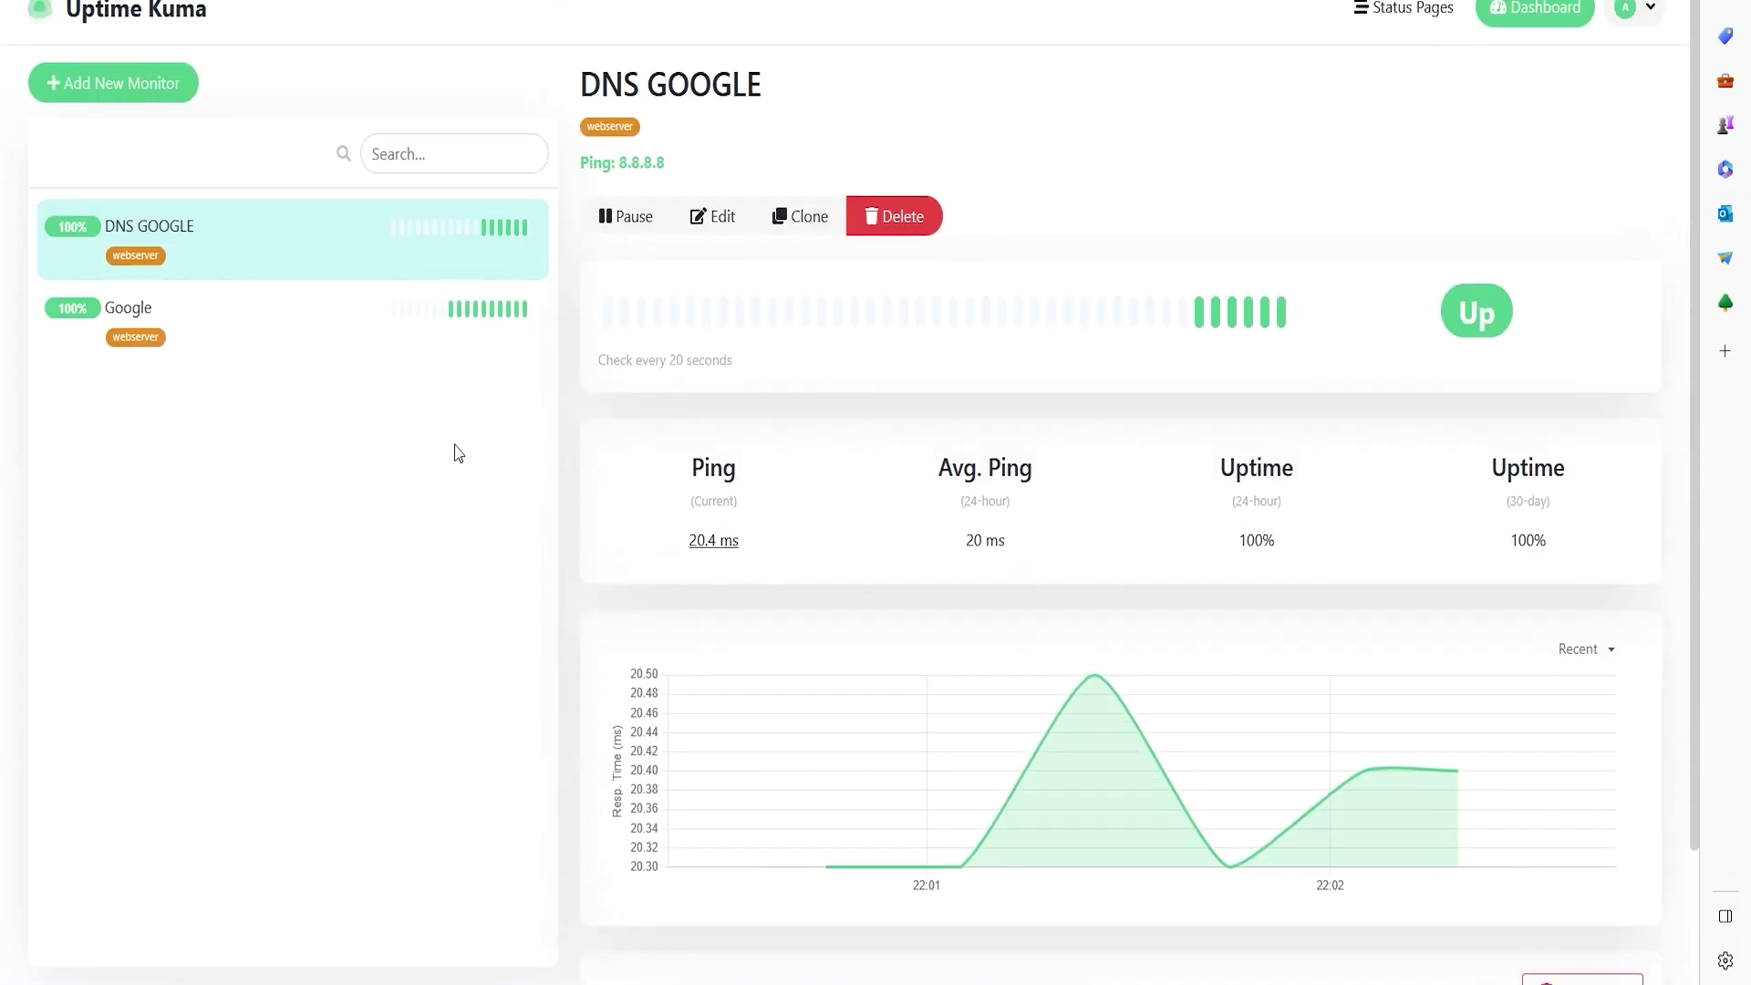
- Create a new status page named Web with the slug website
click(1390, 11)
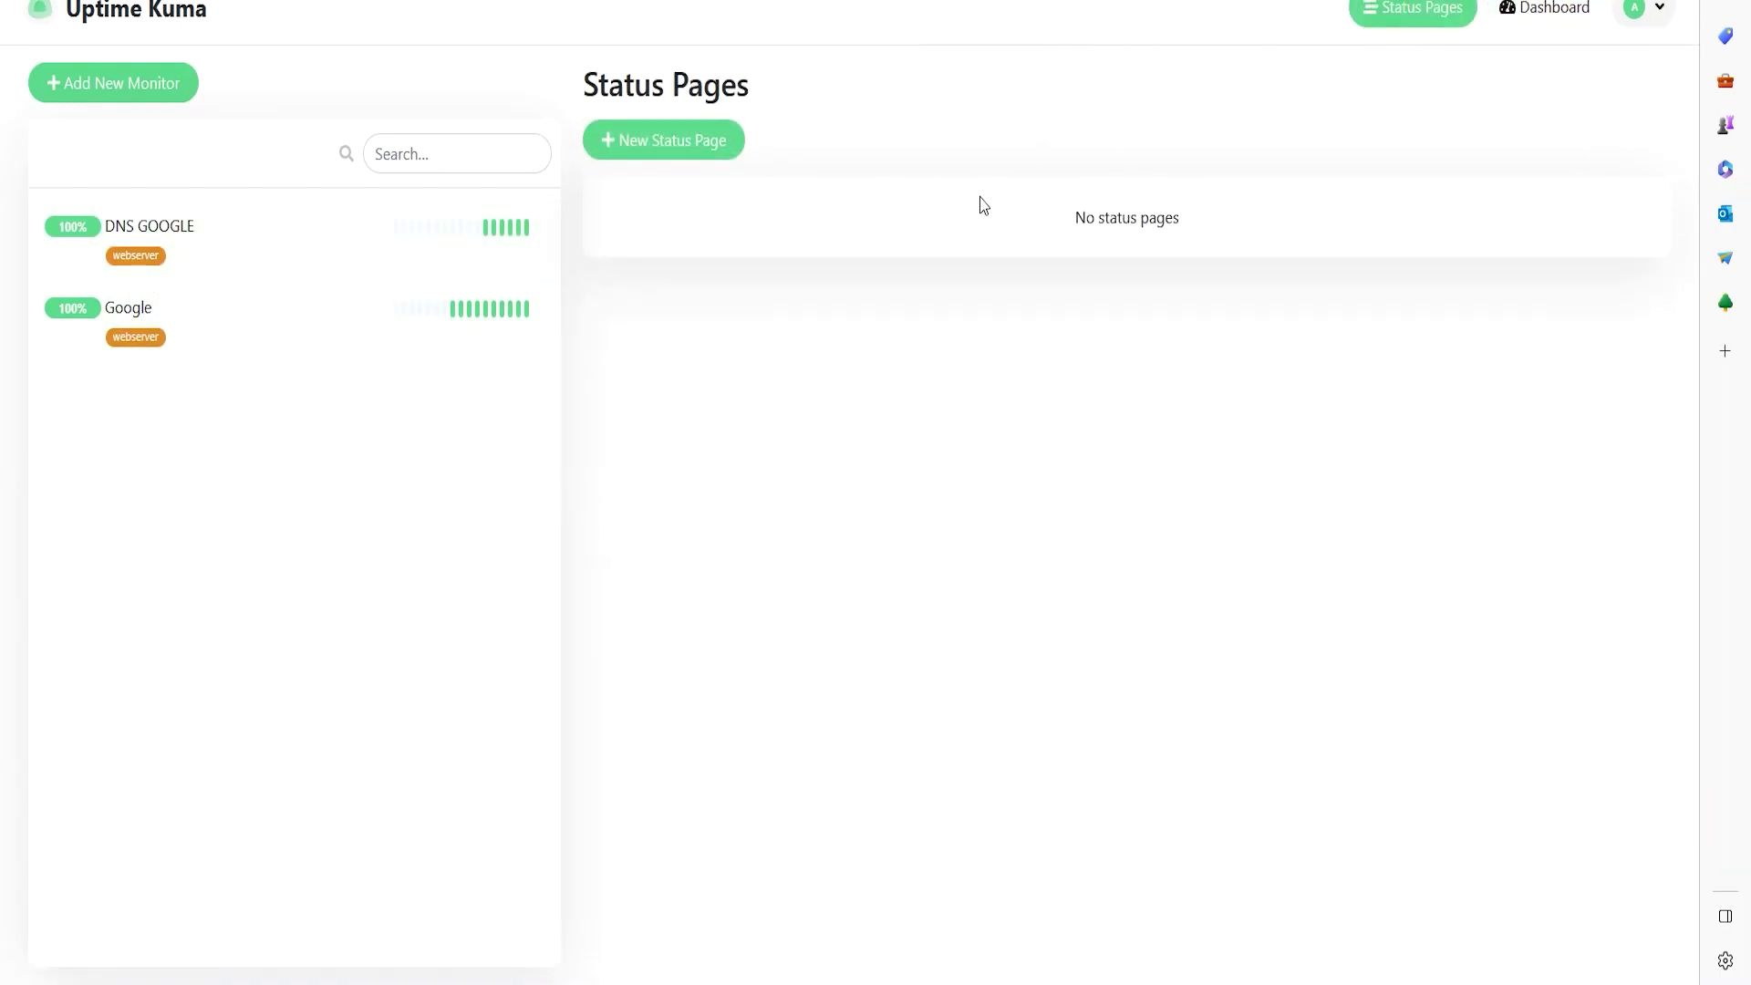
click(672, 142)
click(708, 191)
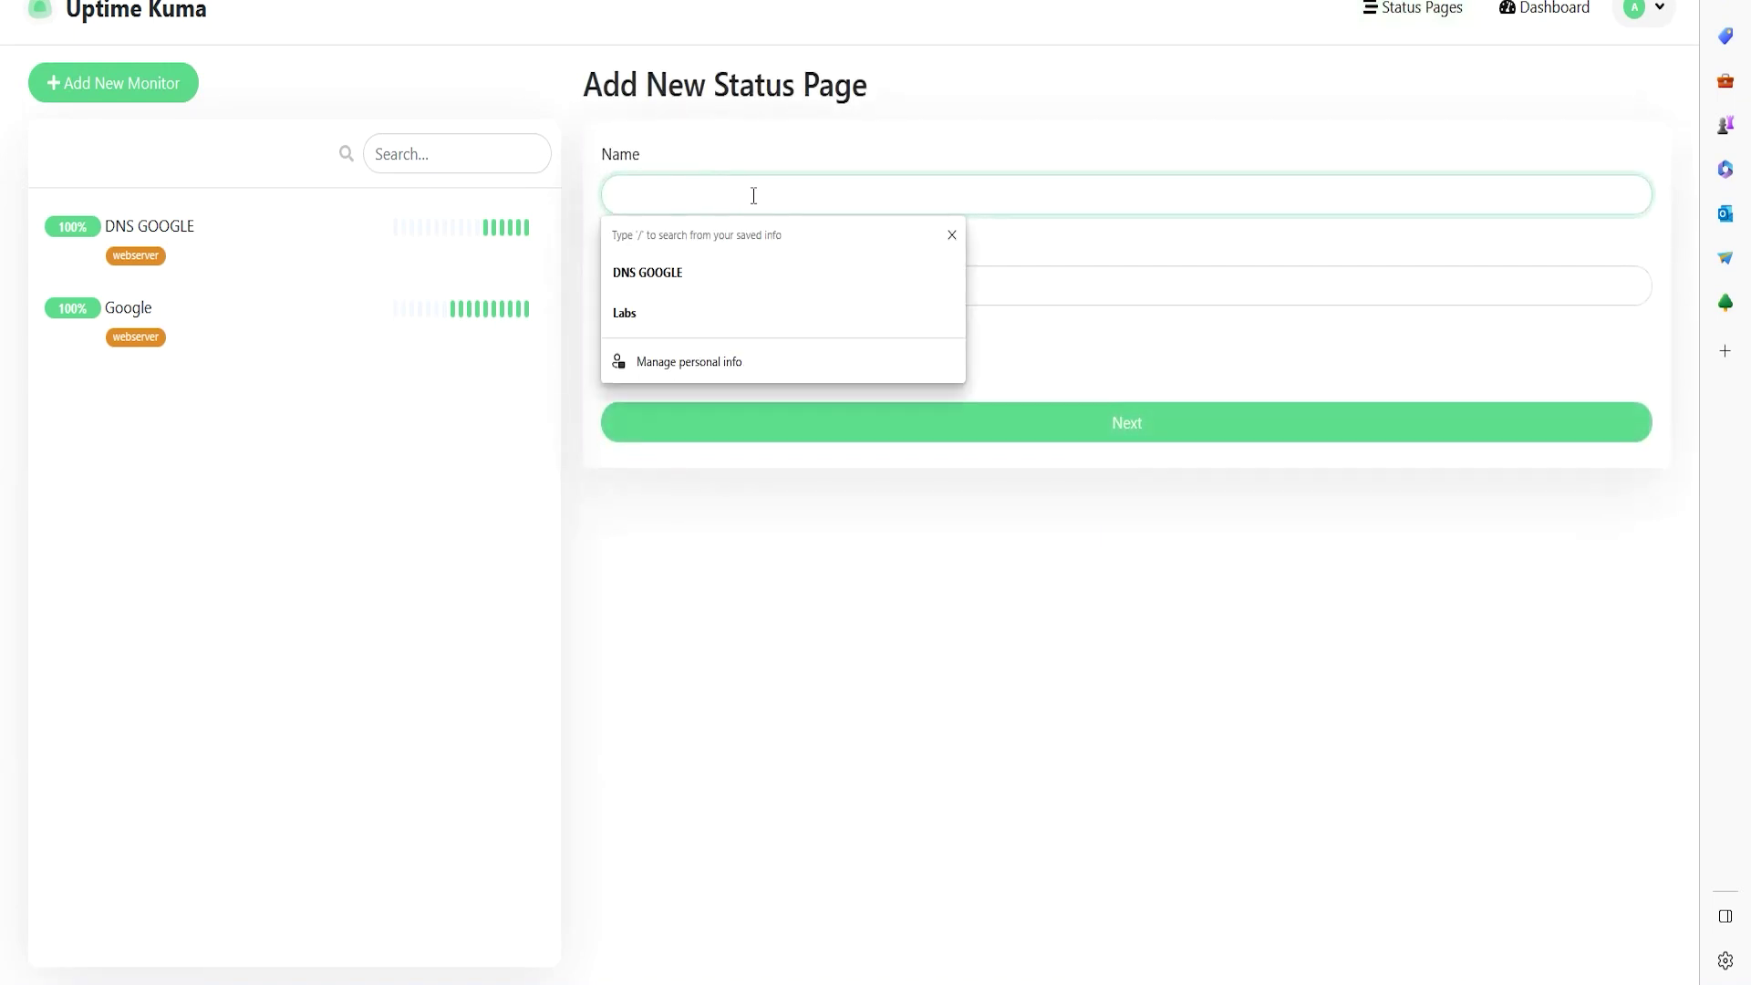
text(Web)
key(ctrl+a)
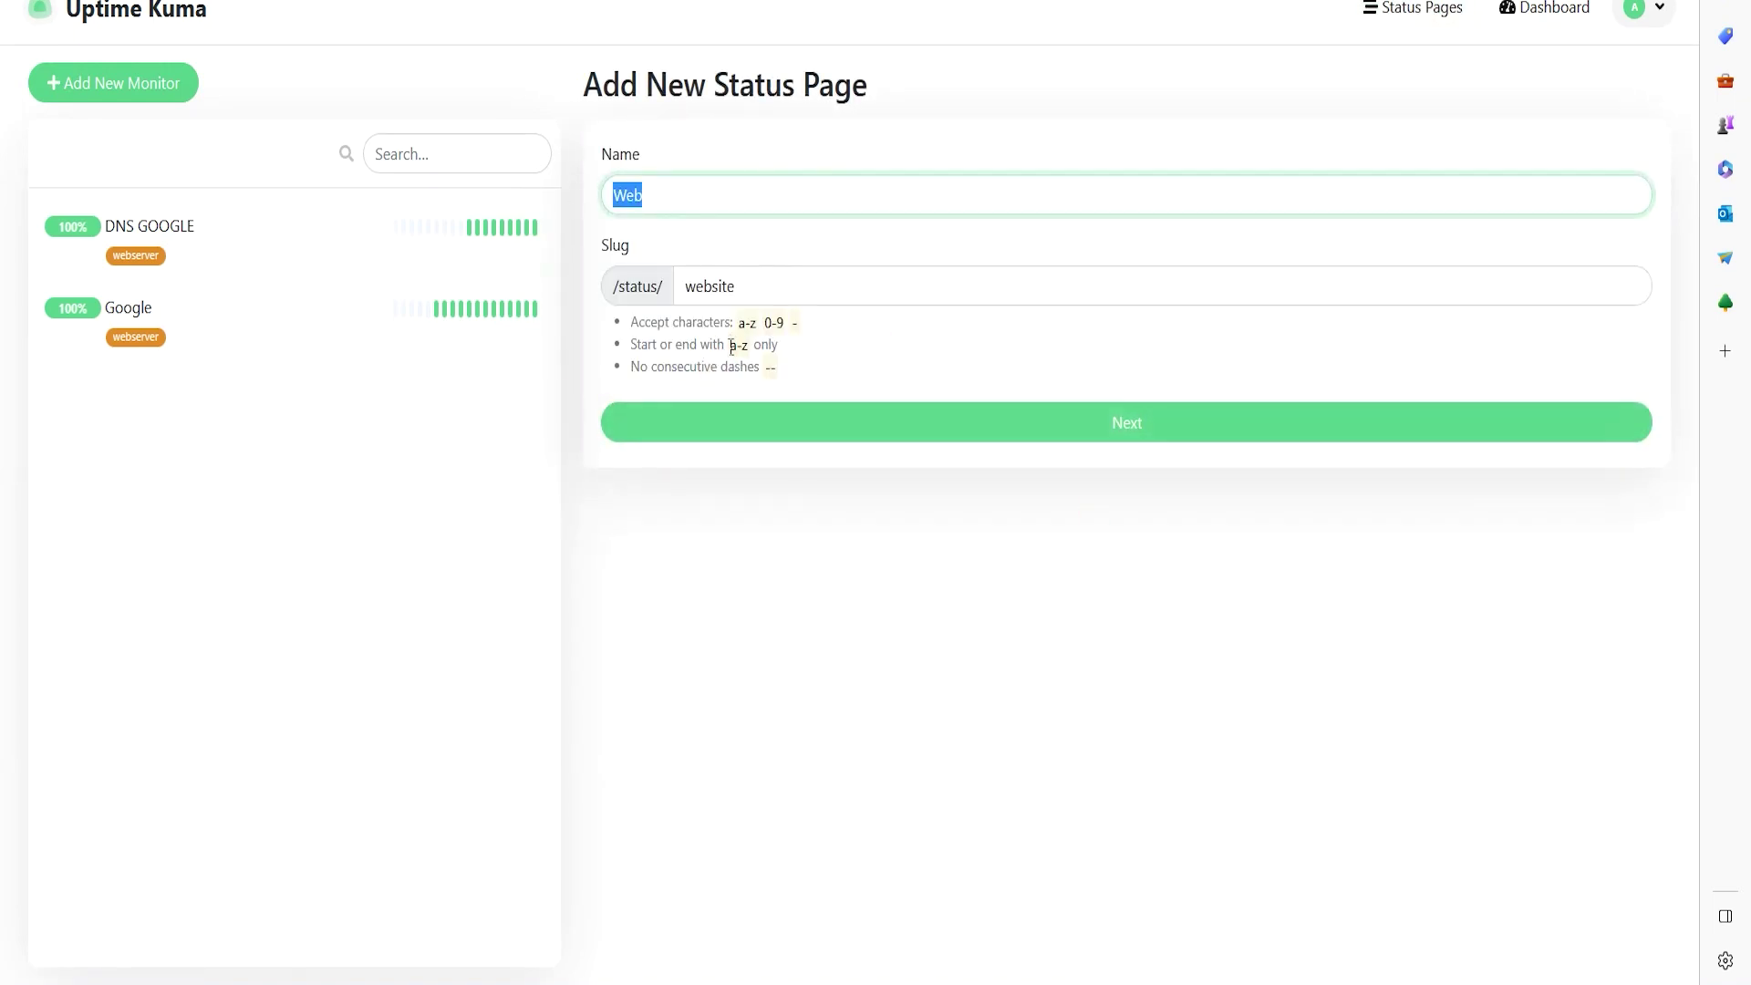
key(Tab)
click(918, 434)
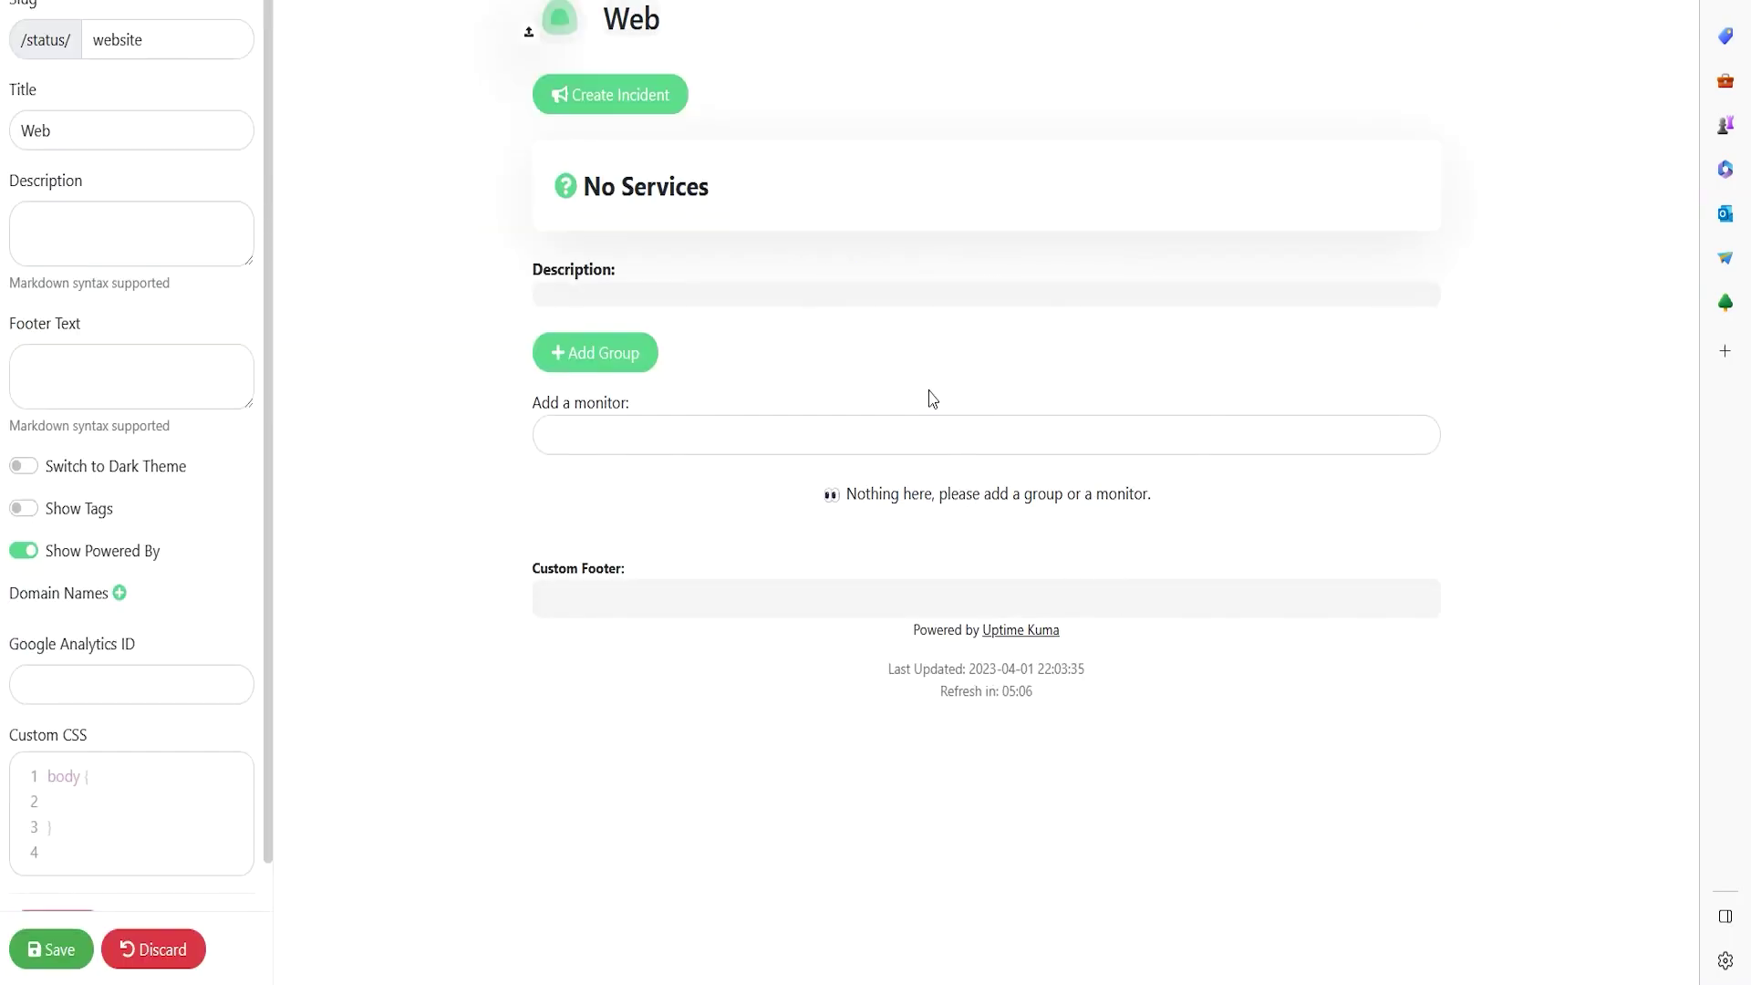
- Review the new Web status page editor, which shows No Services
drag(587, 186, 660, 219)
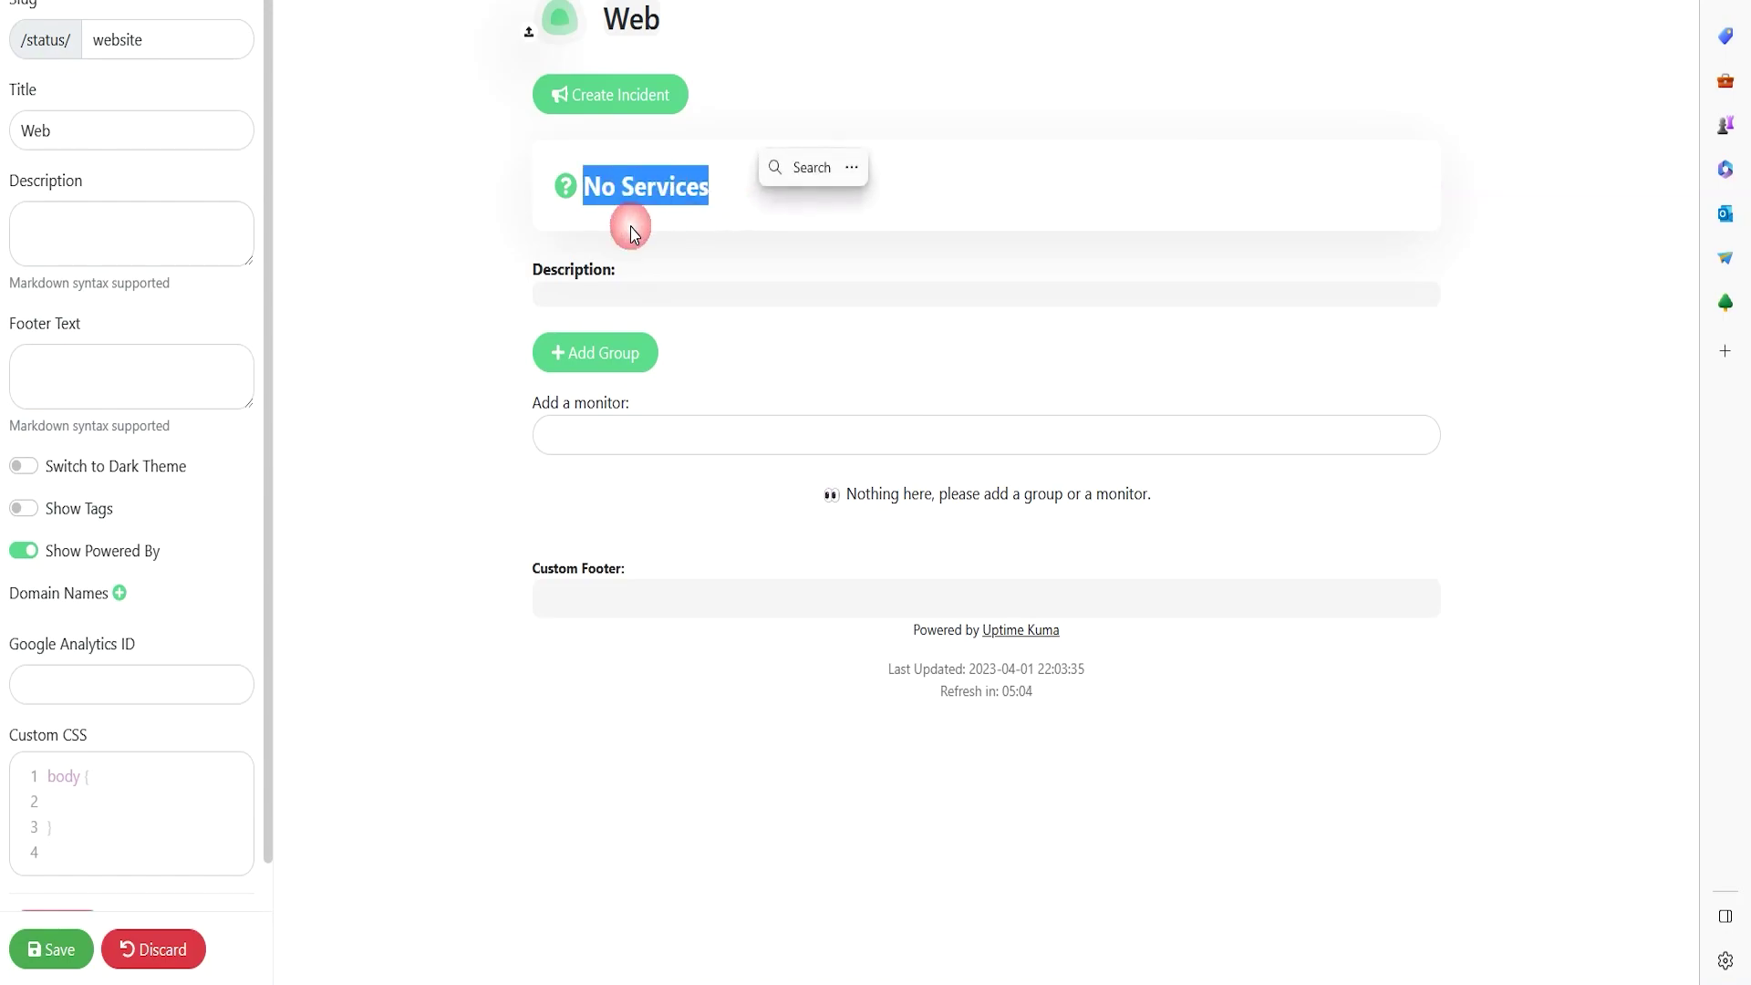
click(577, 89)
scroll(101, 715, down, 2)
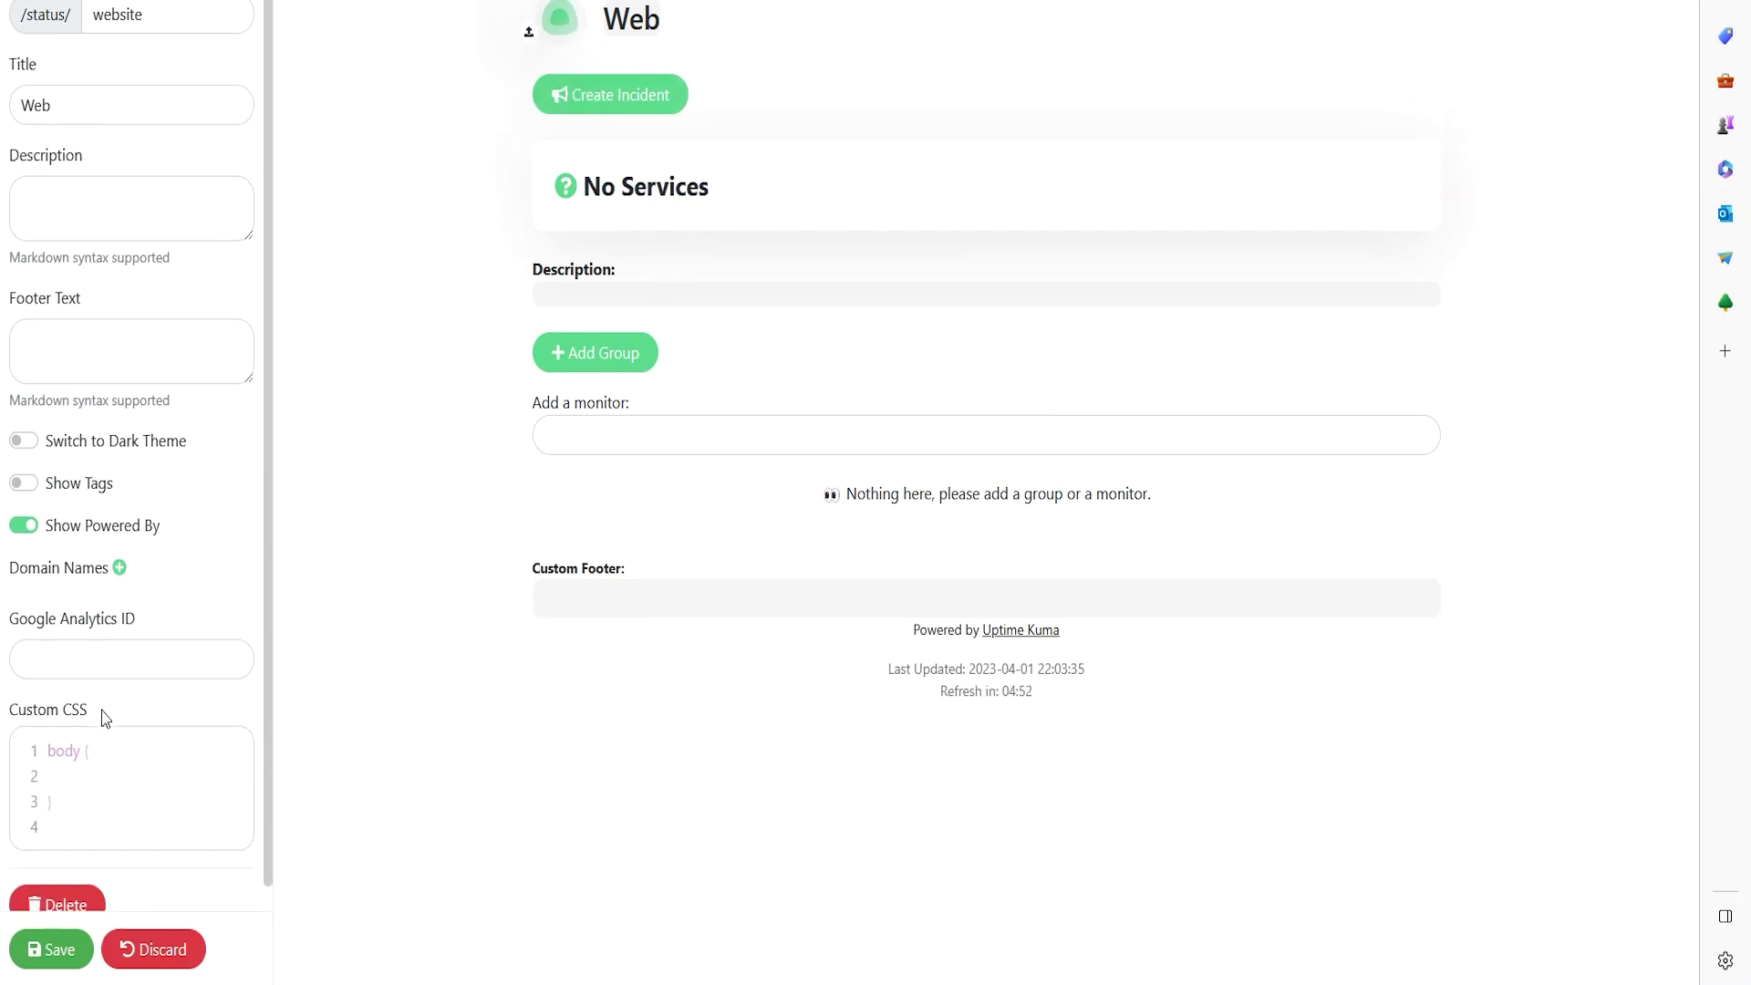
scroll(105, 661, up, 2)
scroll(100, 654, down, 1)
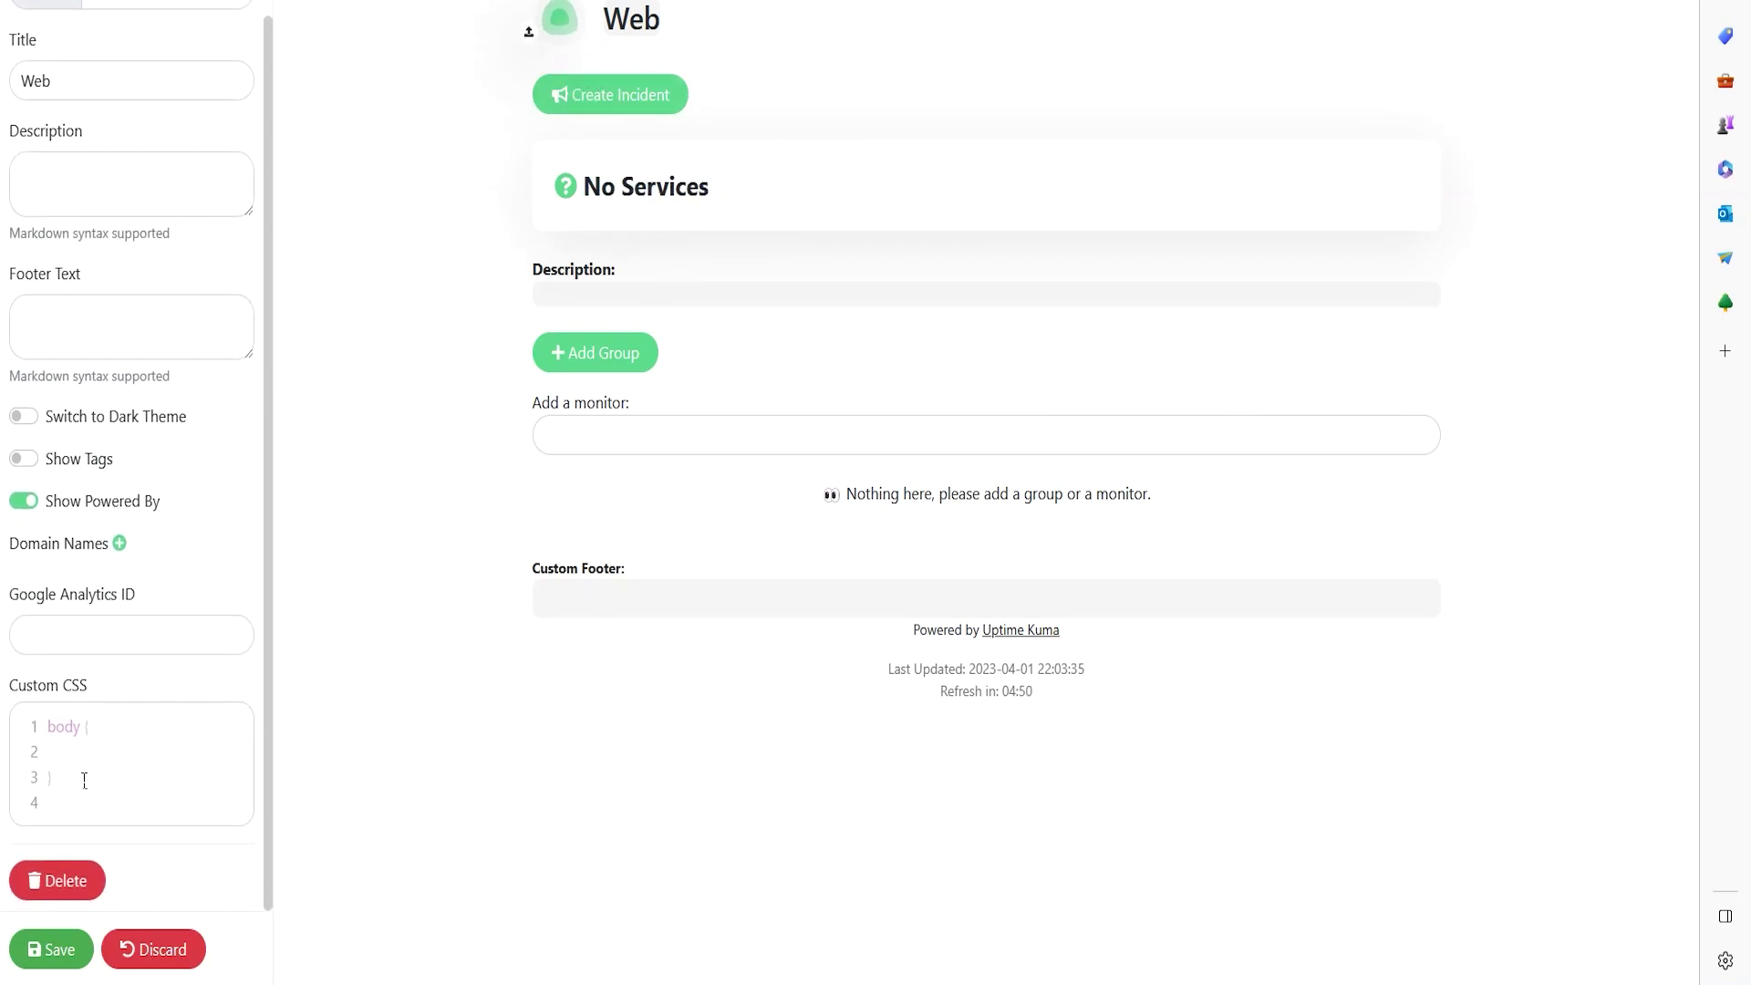
- Save the empty Web status page and reopen it for editing
click(55, 949)
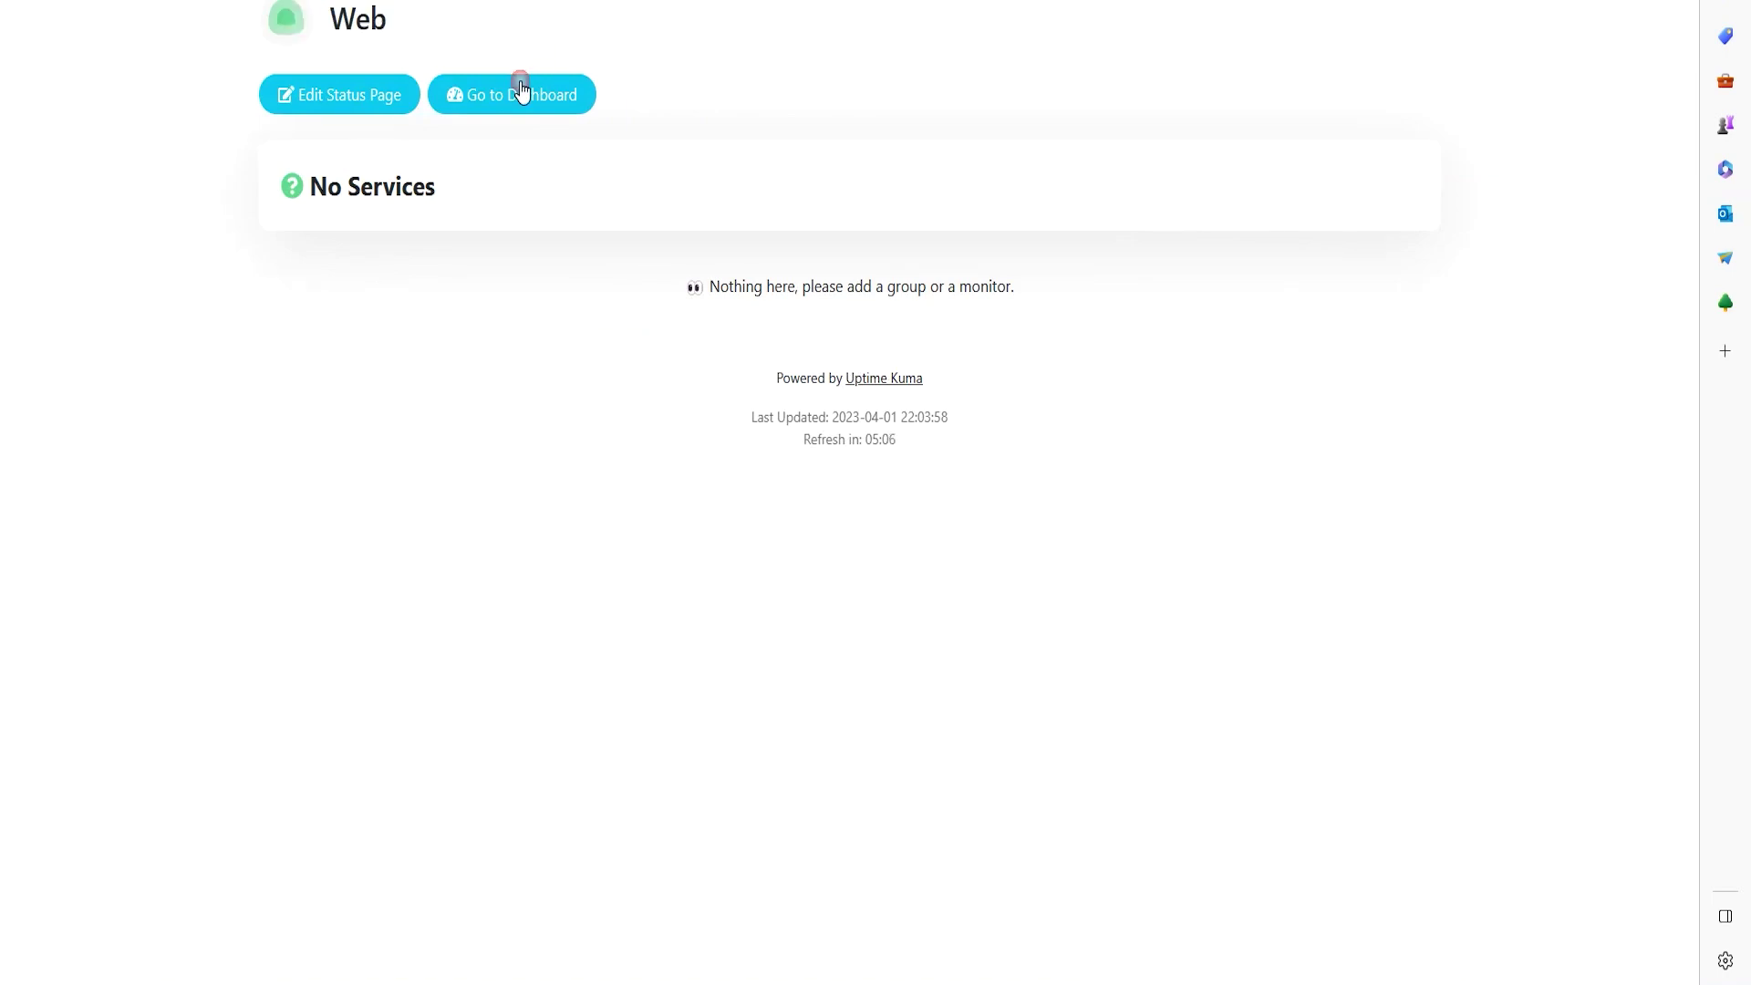
triple_click(502, 204)
click(516, 200)
click(346, 108)
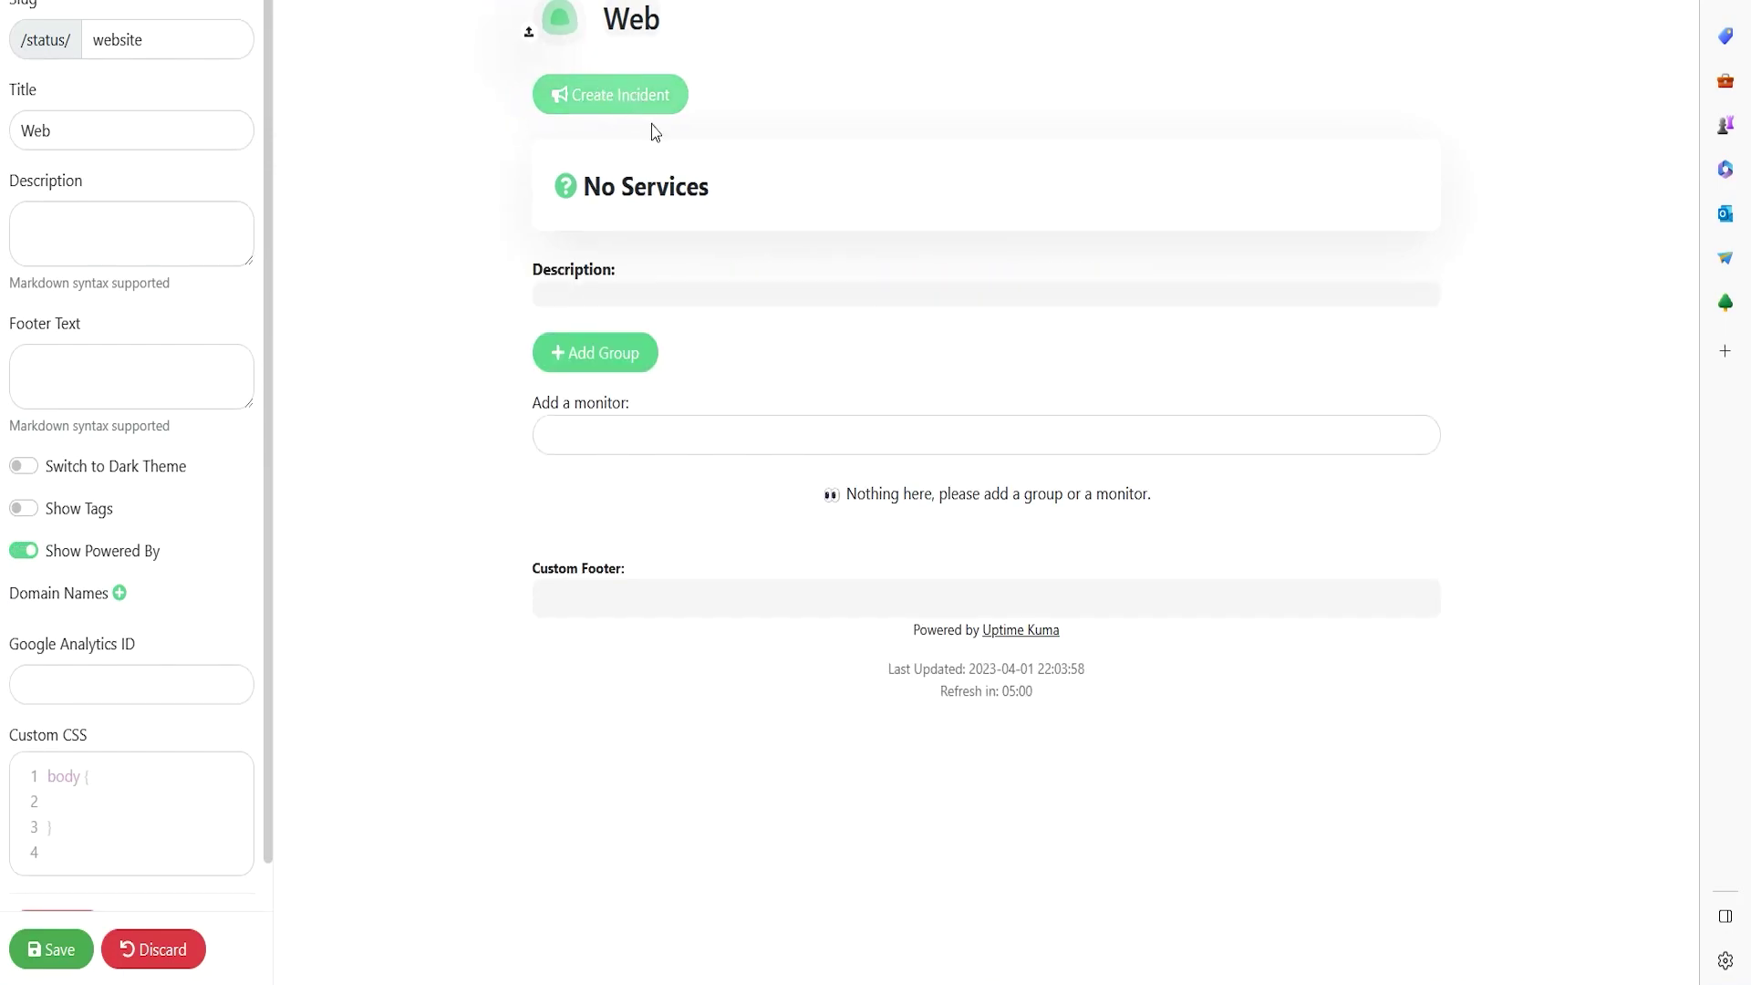
- Add the Google and DNS GOOGLE monitors to the Web page's services
click(704, 446)
click(463, 436)
click(429, 442)
click(616, 451)
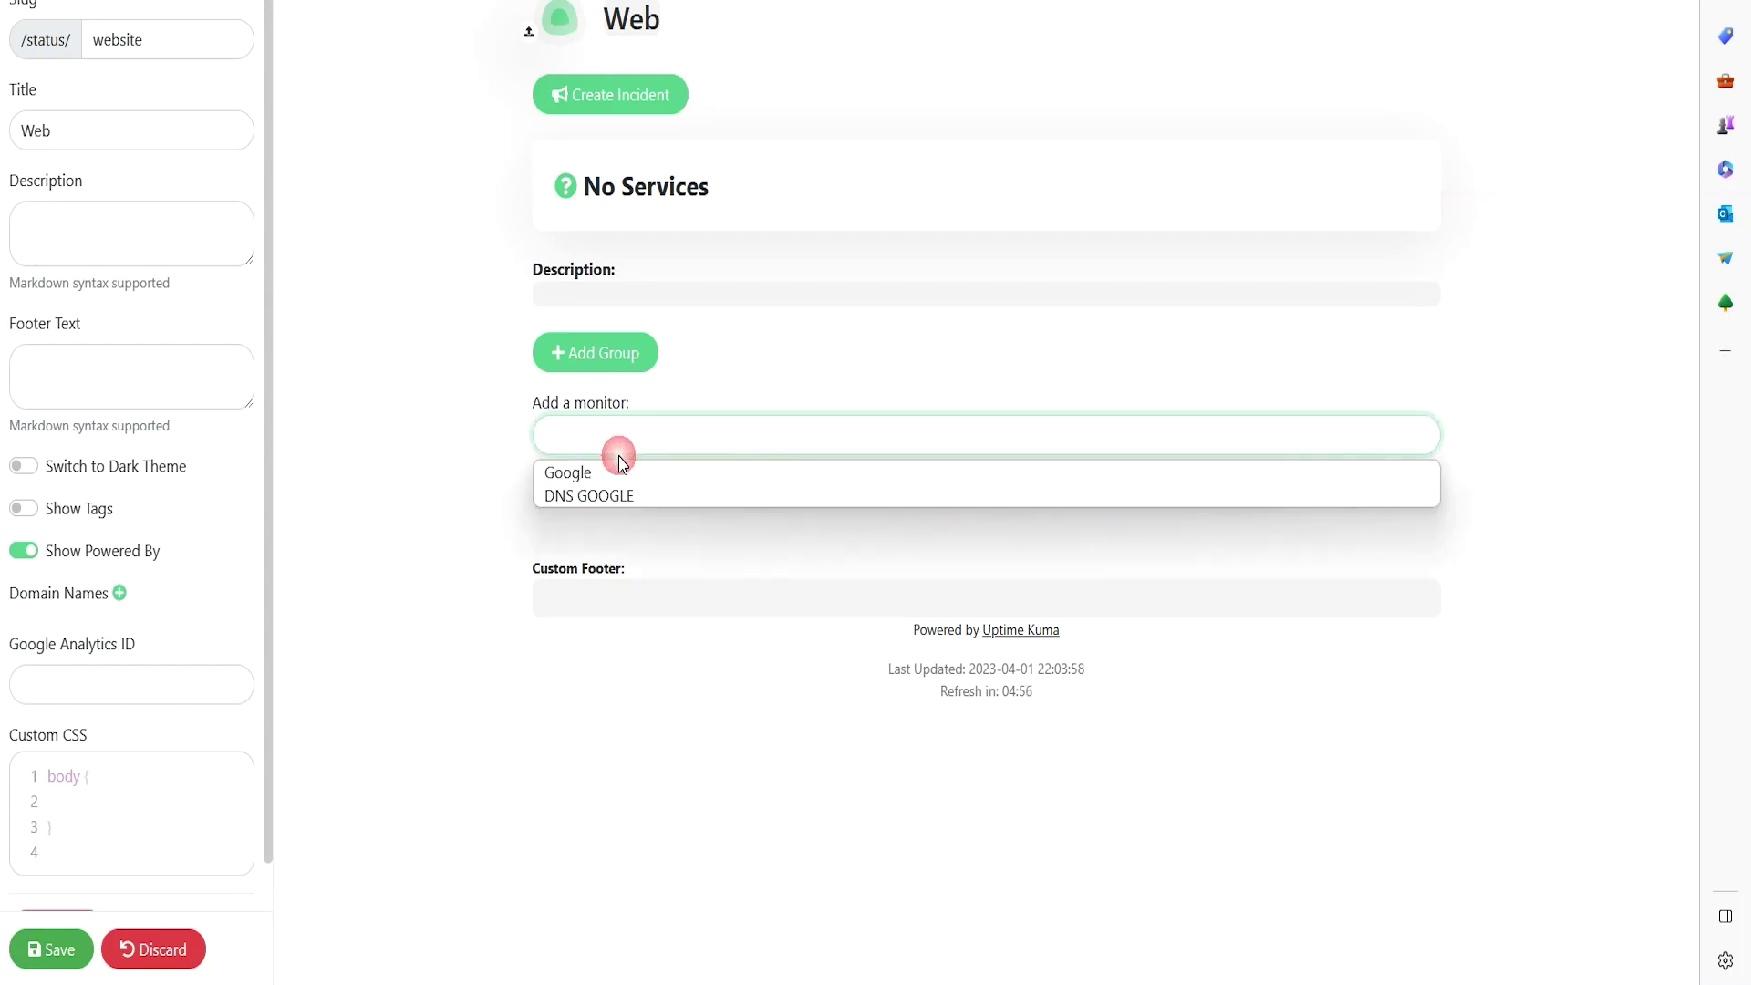
click(511, 458)
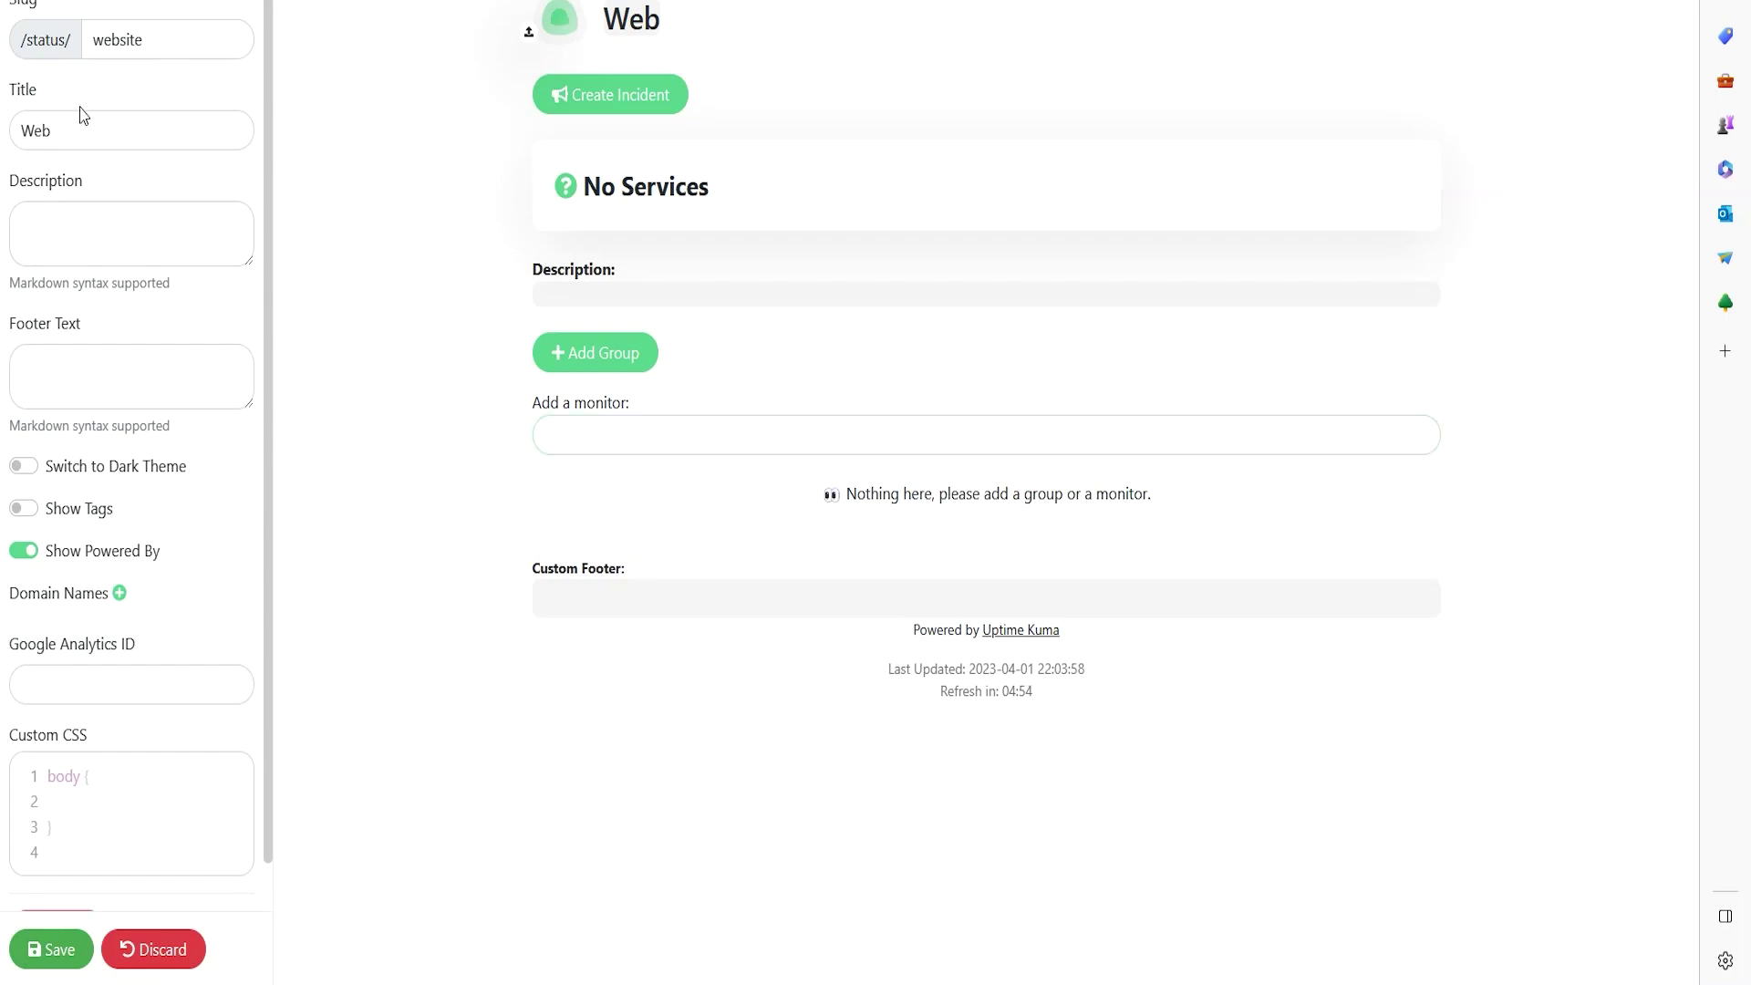
click(609, 444)
click(523, 441)
click(540, 439)
click(579, 469)
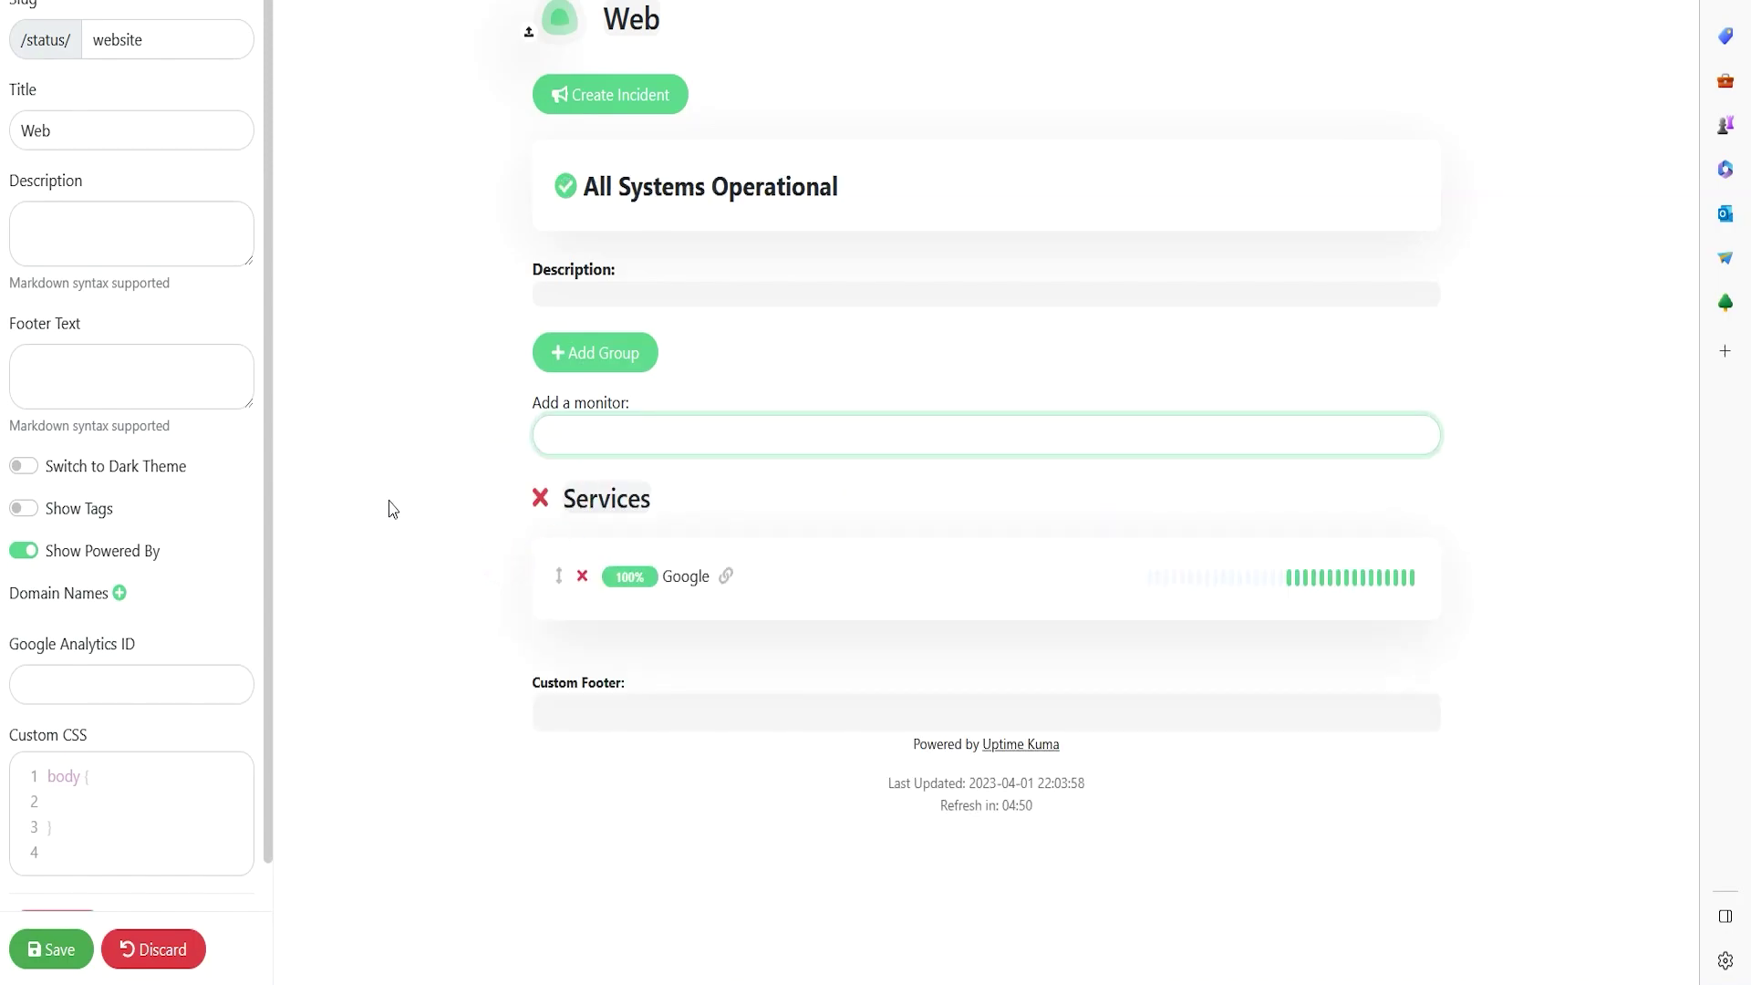
click(671, 452)
click(645, 480)
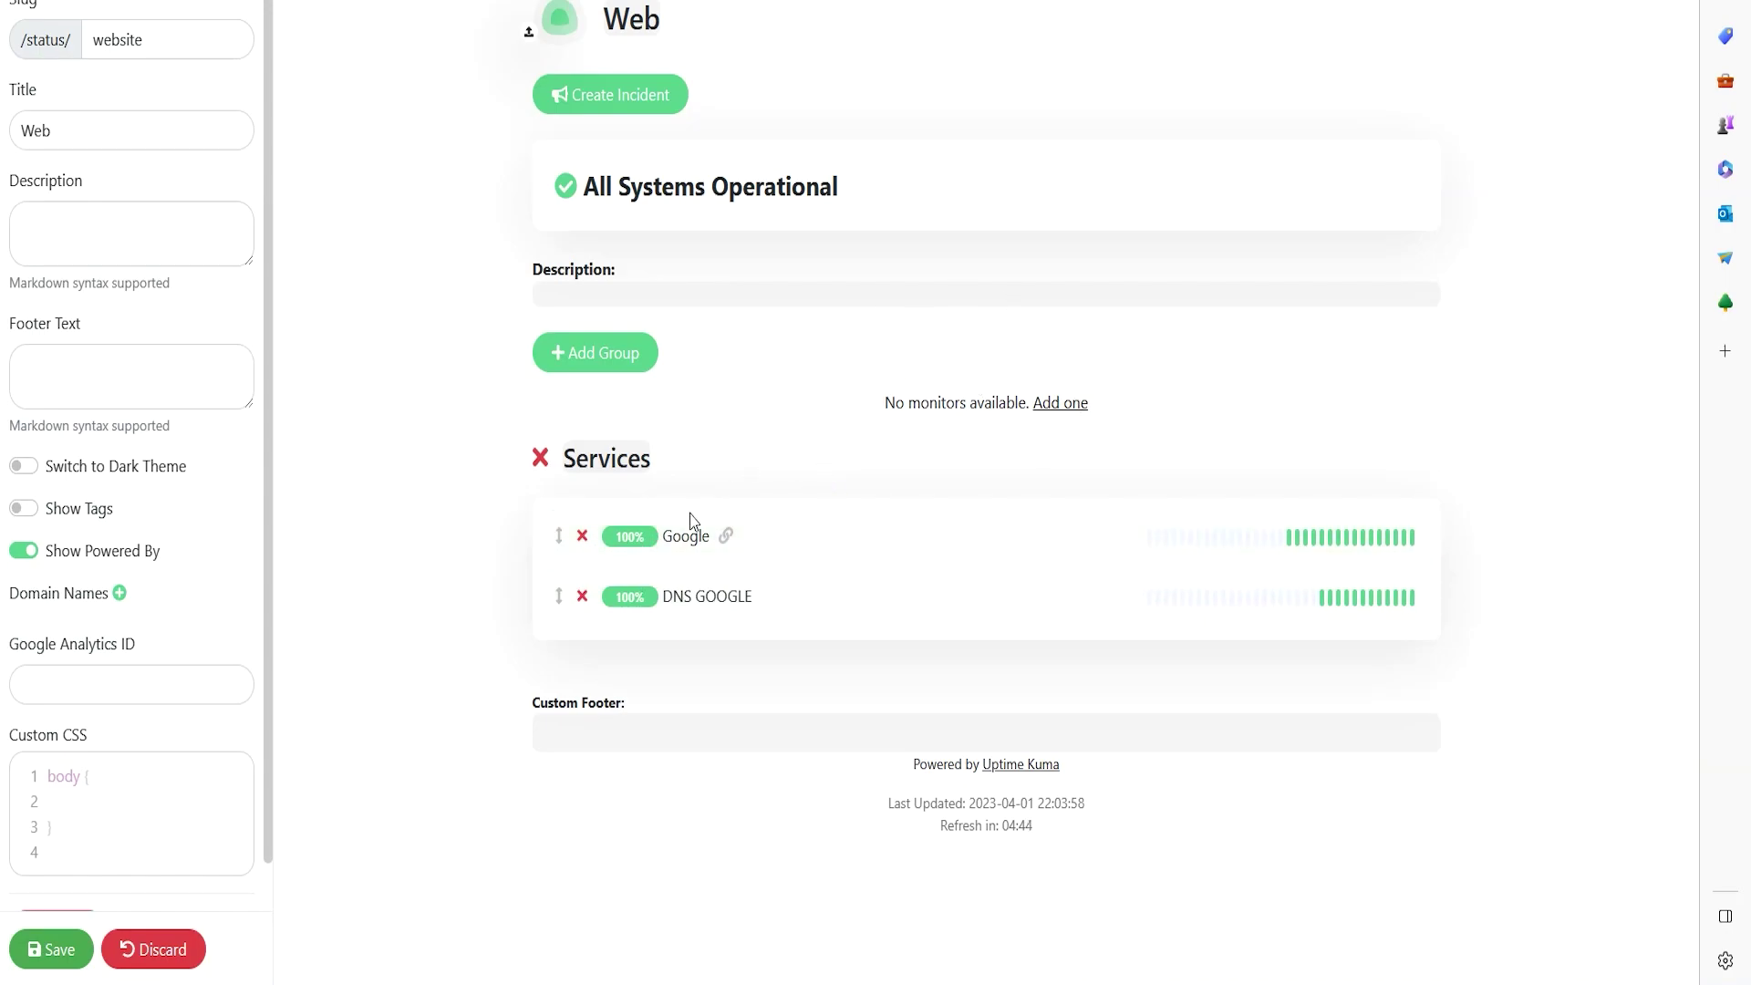
scroll(41, 949, down, 2)
- Save the Web status page with both monitors, then reload it with F5
click(46, 951)
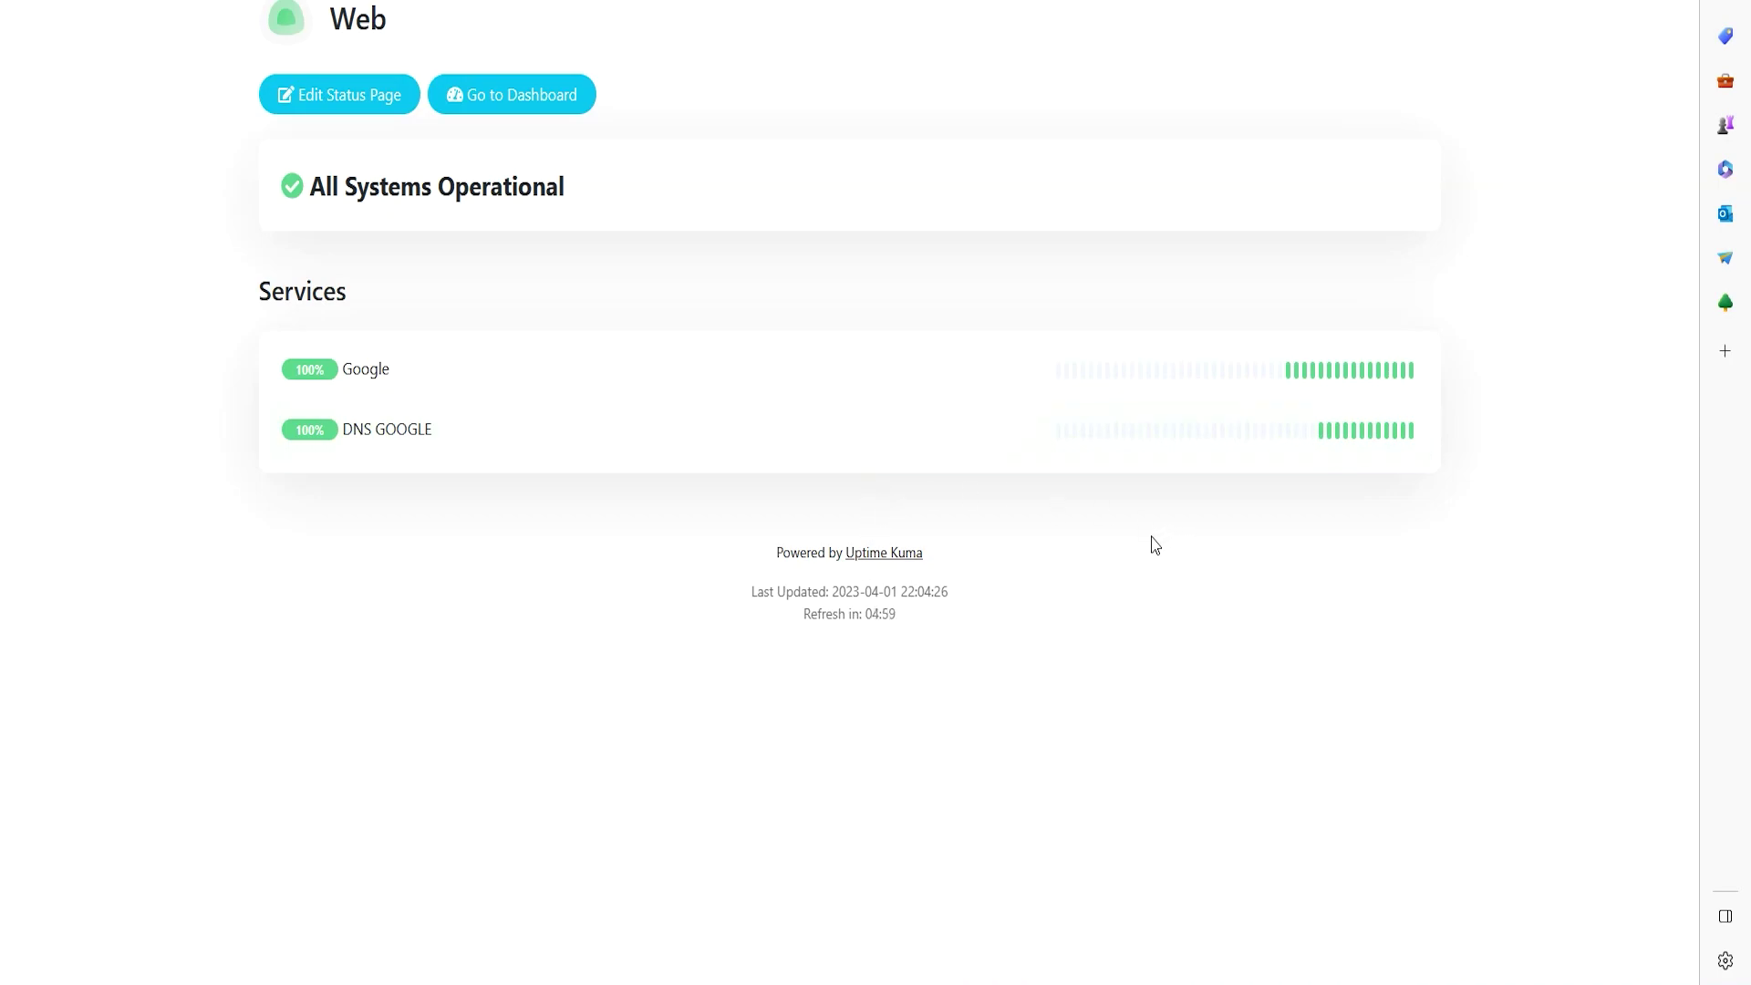
drag(895, 616, 871, 624)
click(999, 626)
key(F5)
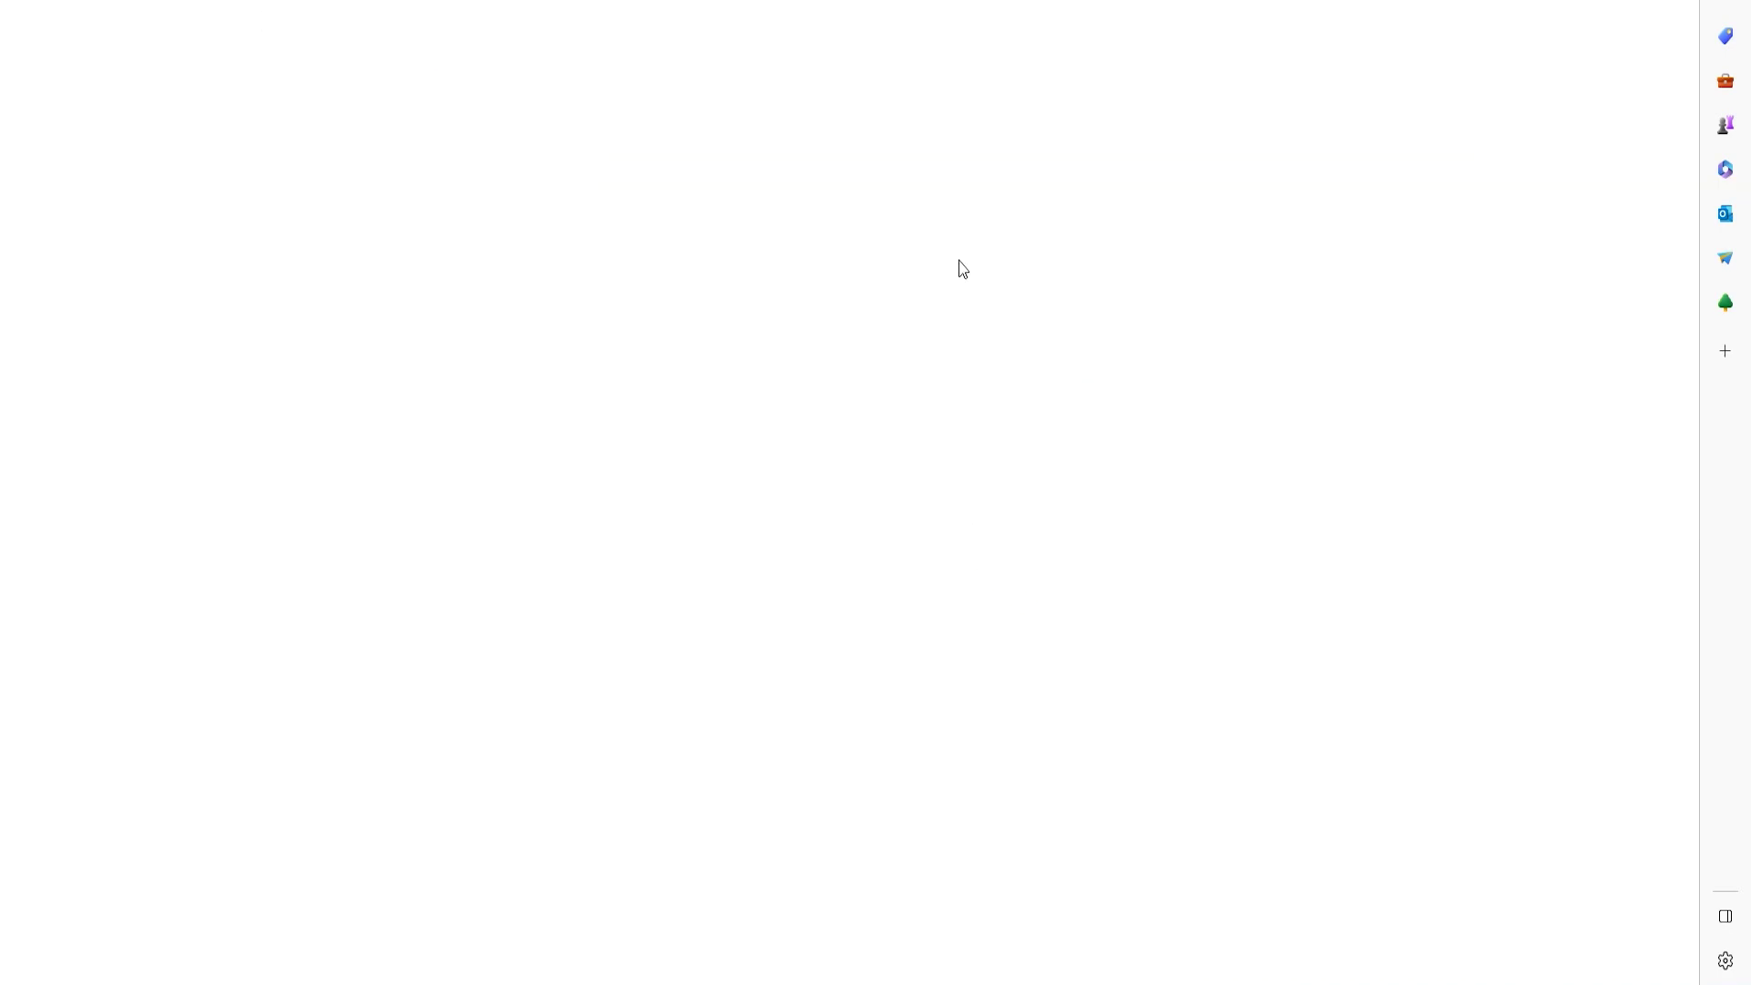